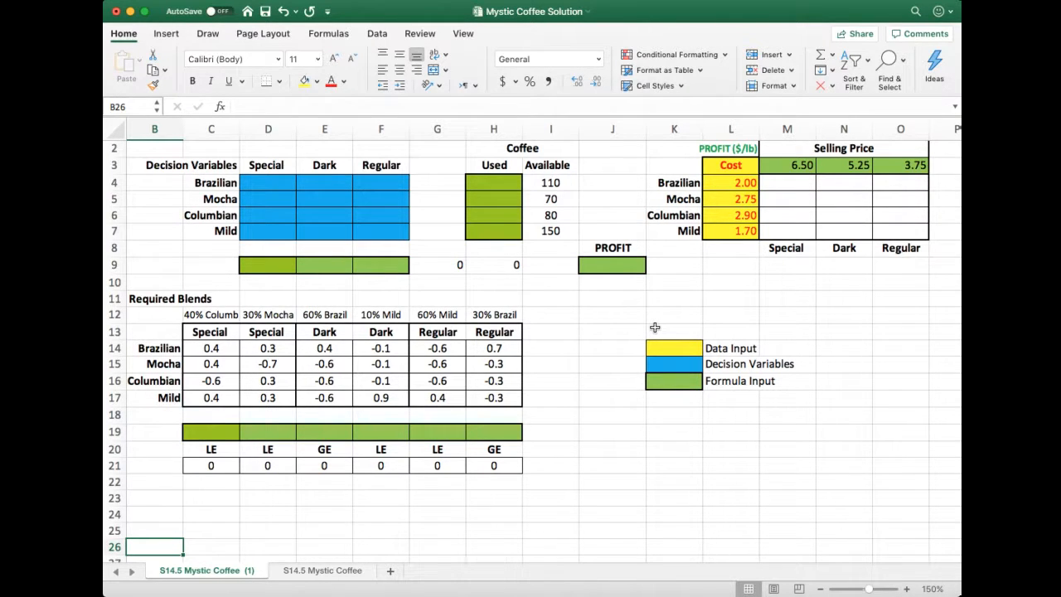
# Fill the required blend coefficients in C14:H17 with the yellow data input colour
pyautogui.click(232, 353)
pyautogui.moveTo(232, 352); pyautogui.dragTo(506, 400)
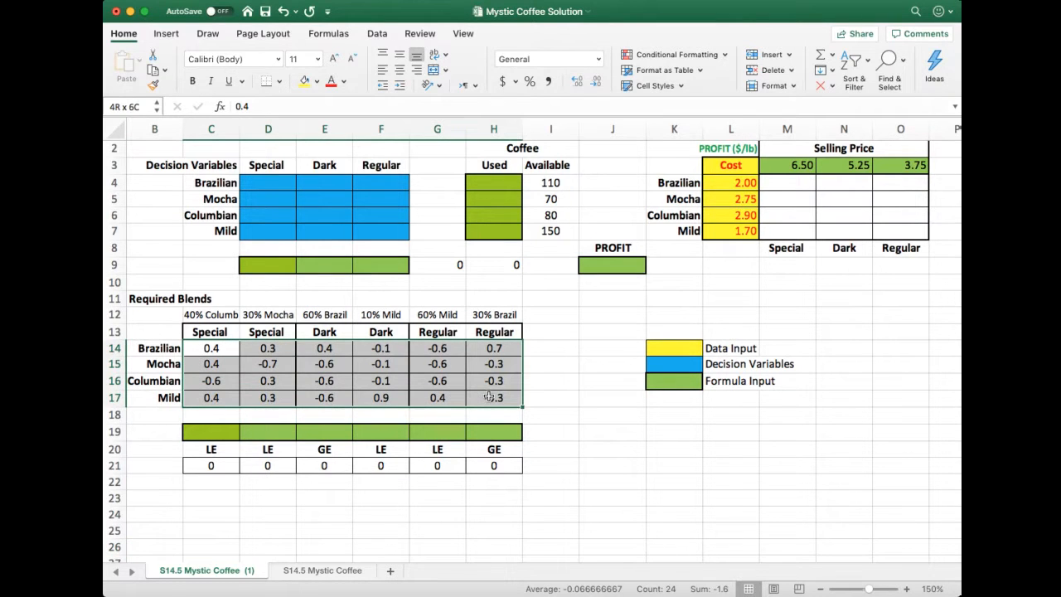
pyautogui.click(305, 82)
pyautogui.click(585, 377)
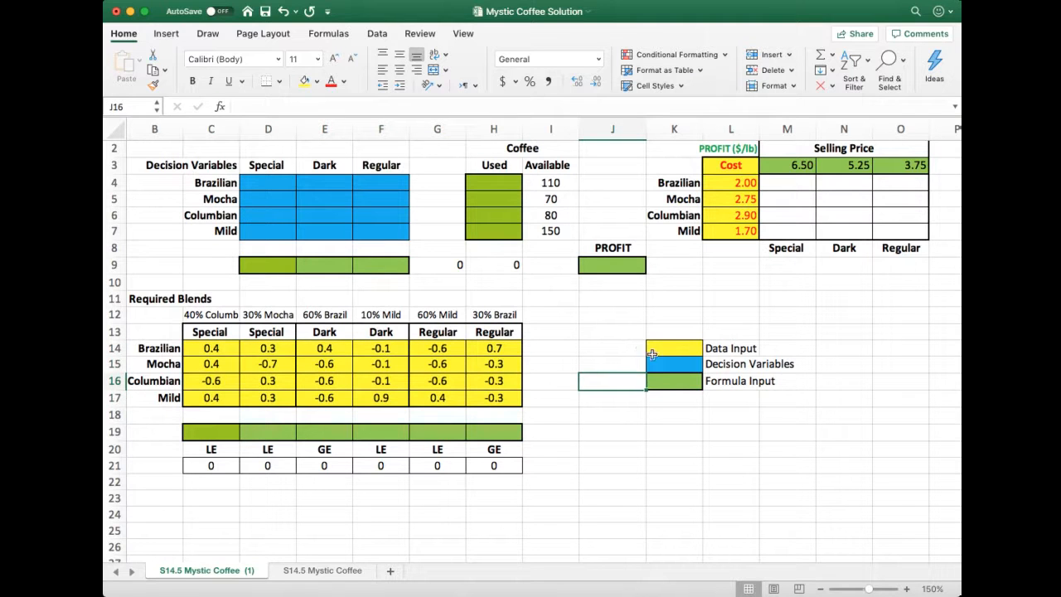
# Fill the selling prices in M3:O3 with yellow to match the Data Input entry in the colour legend
pyautogui.moveTo(666, 350); pyautogui.dragTo(721, 350)
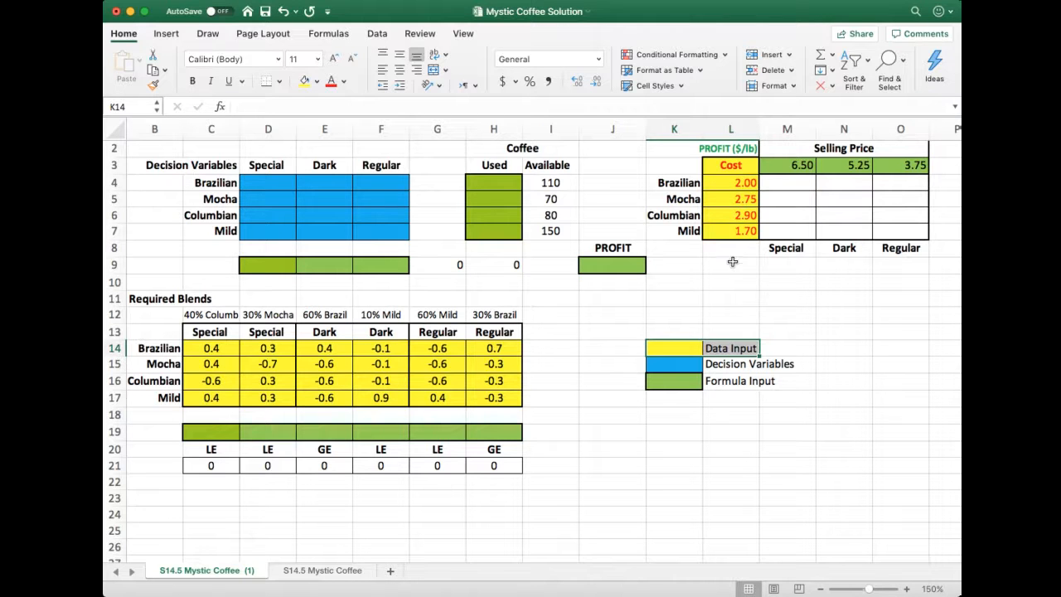
pyautogui.moveTo(789, 167); pyautogui.dragTo(903, 166)
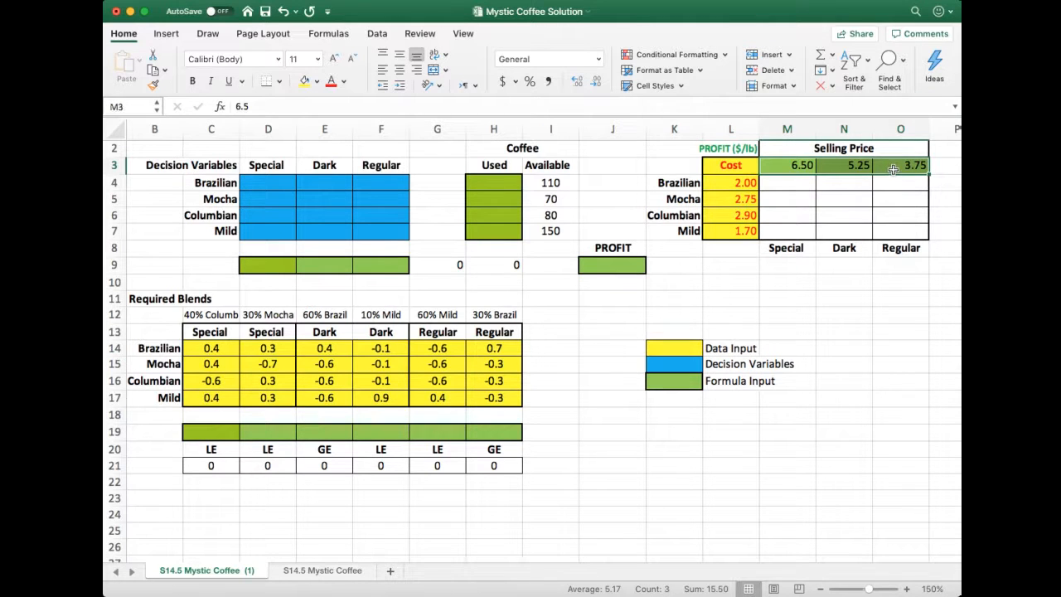
pyautogui.click(305, 81)
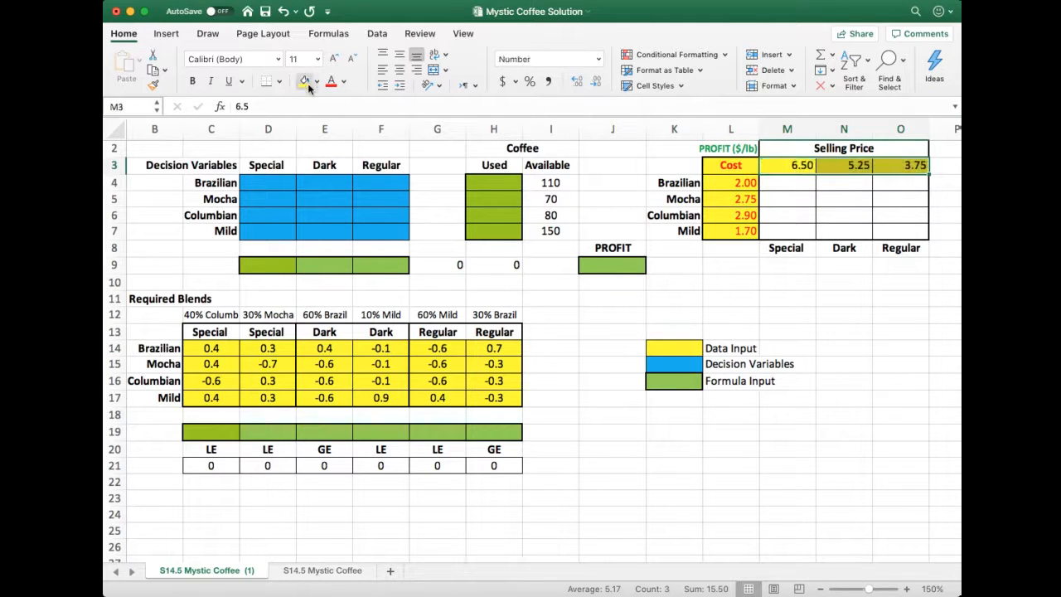
pyautogui.click(792, 304)
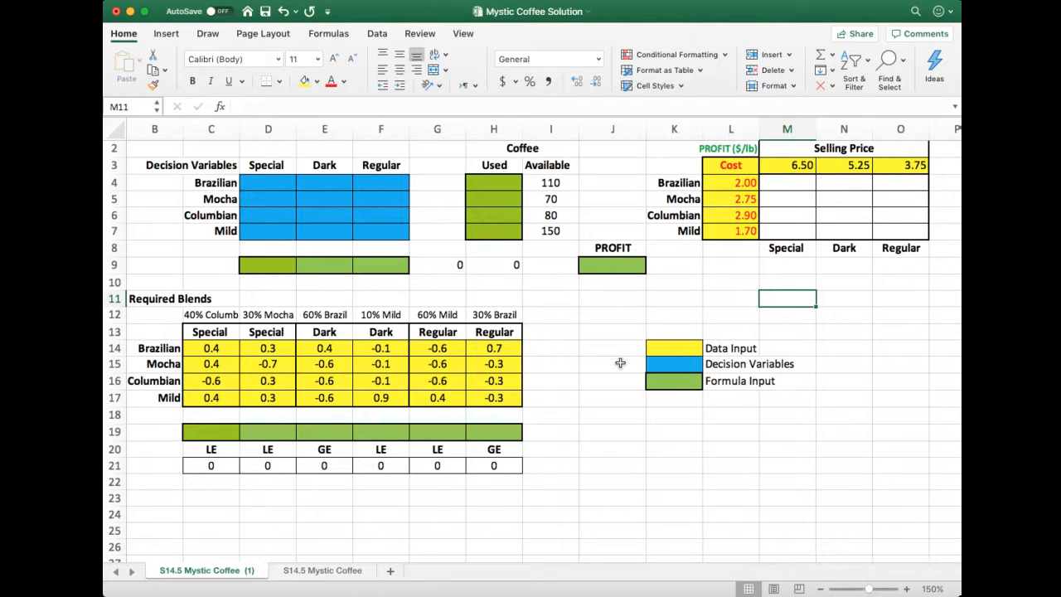
# Fill the available coffee amounts in I4:I7 with yellow and apply all borders to them
pyautogui.moveTo(549, 182); pyautogui.dragTo(548, 231)
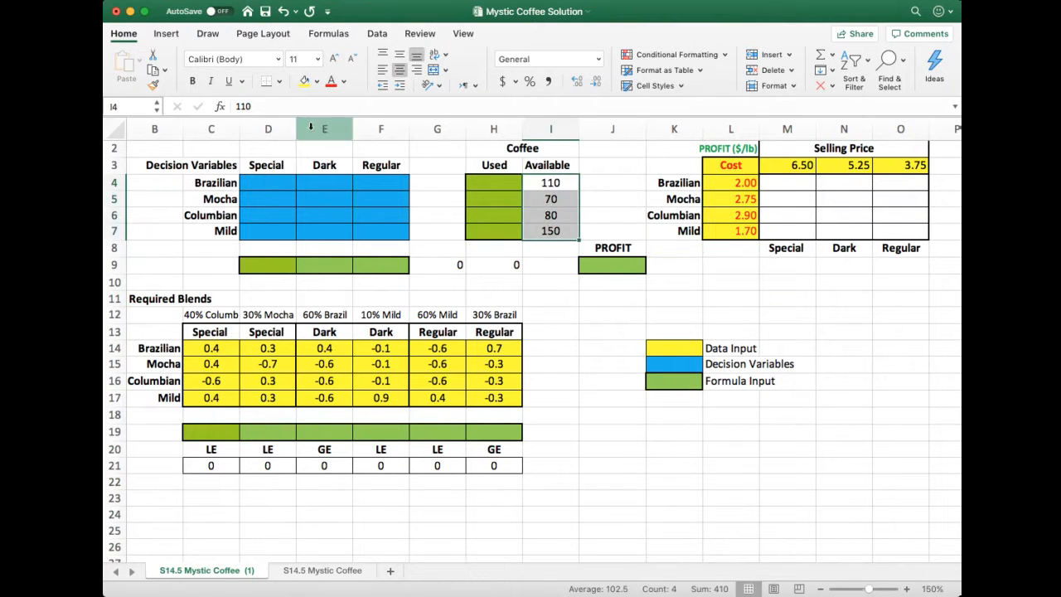
pyautogui.click(305, 81)
pyautogui.click(587, 392)
pyautogui.moveTo(537, 184); pyautogui.dragTo(549, 233)
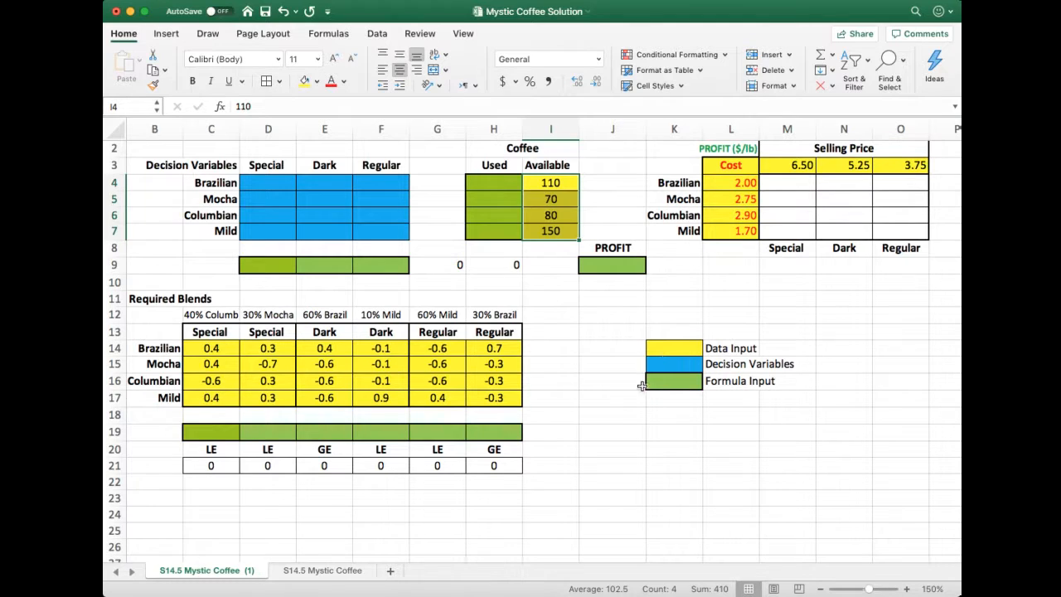
pyautogui.click(615, 402)
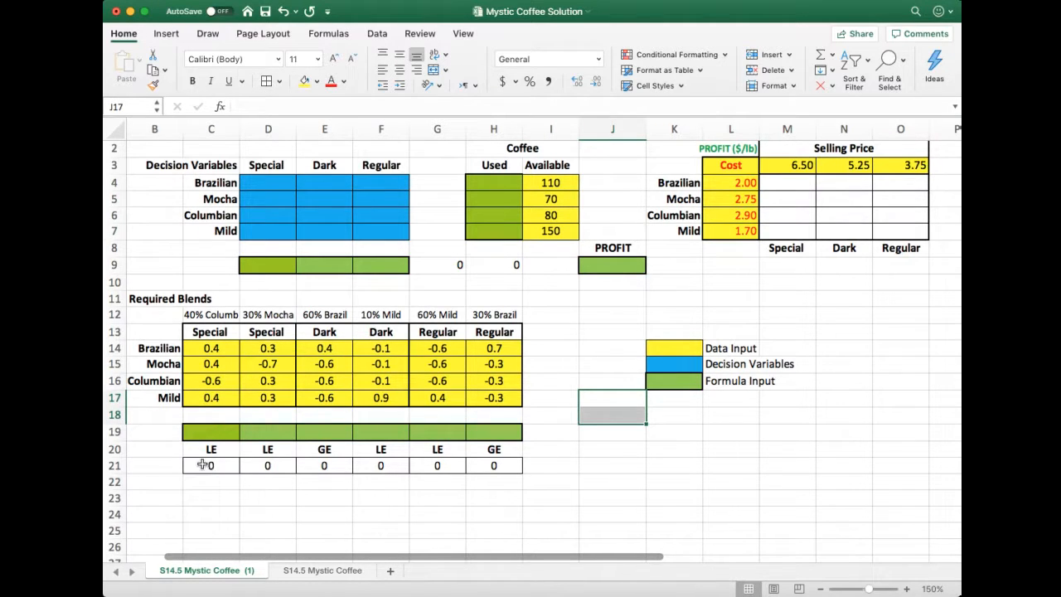
# Fill the blend constraint limits in C21:H21 with the yellow data input colour
pyautogui.moveTo(210, 466); pyautogui.dragTo(477, 466)
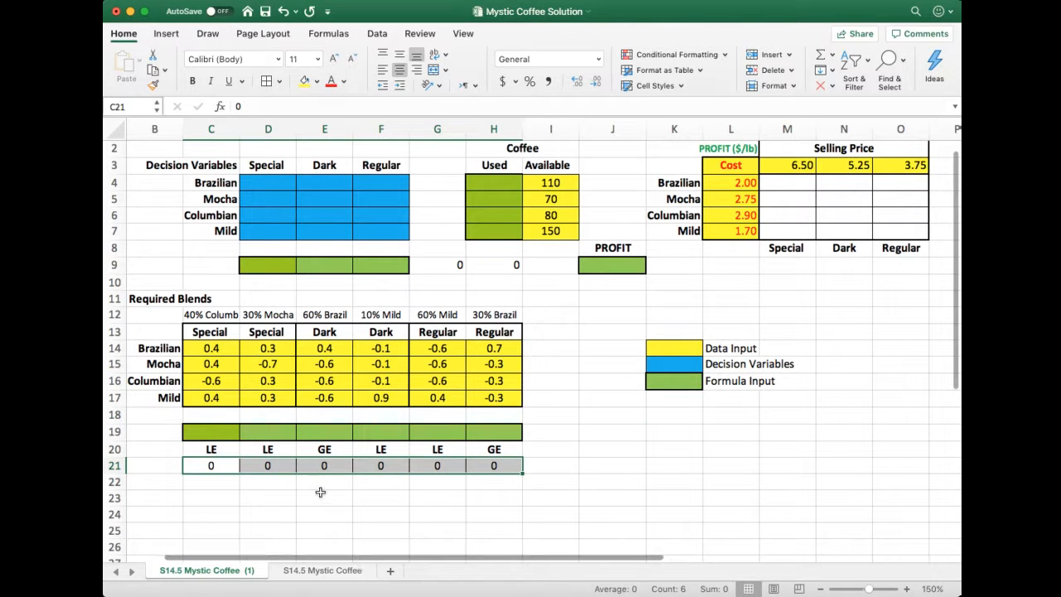
pyautogui.click(306, 81)
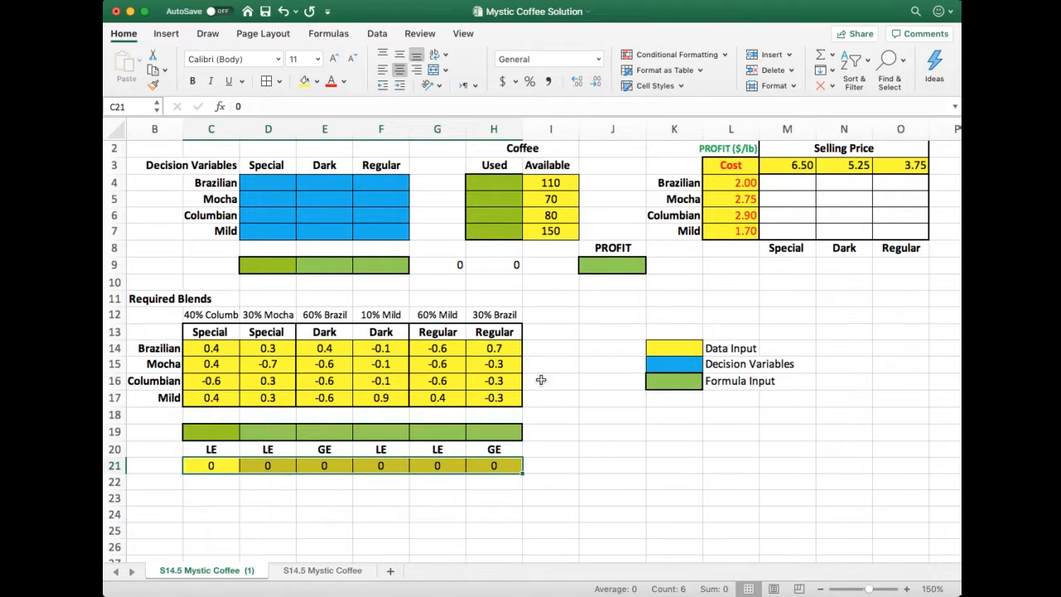
pyautogui.click(585, 467)
pyautogui.moveTo(671, 353); pyautogui.dragTo(713, 348)
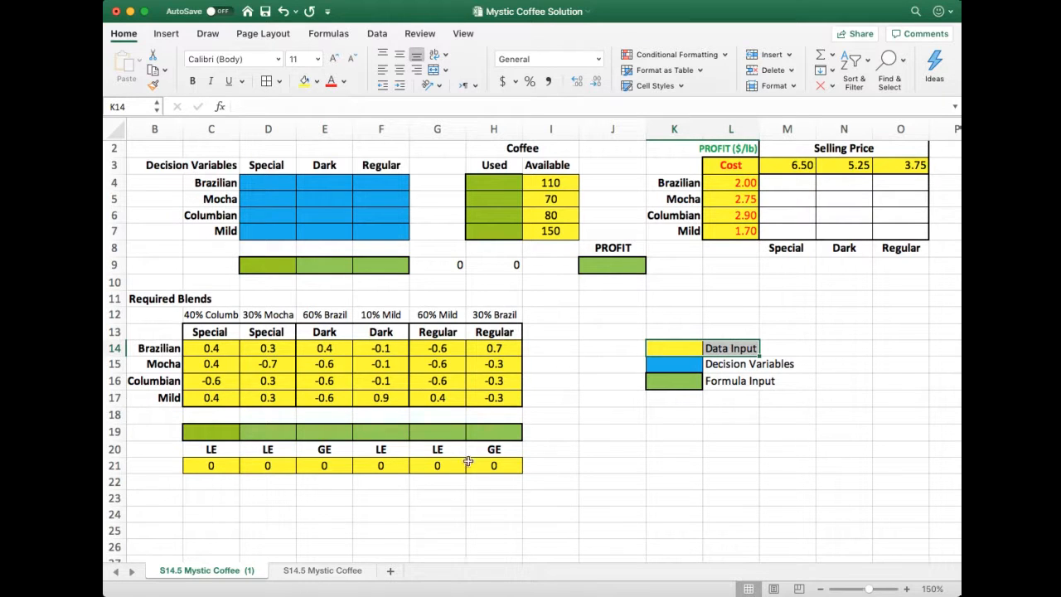
pyautogui.click(201, 464)
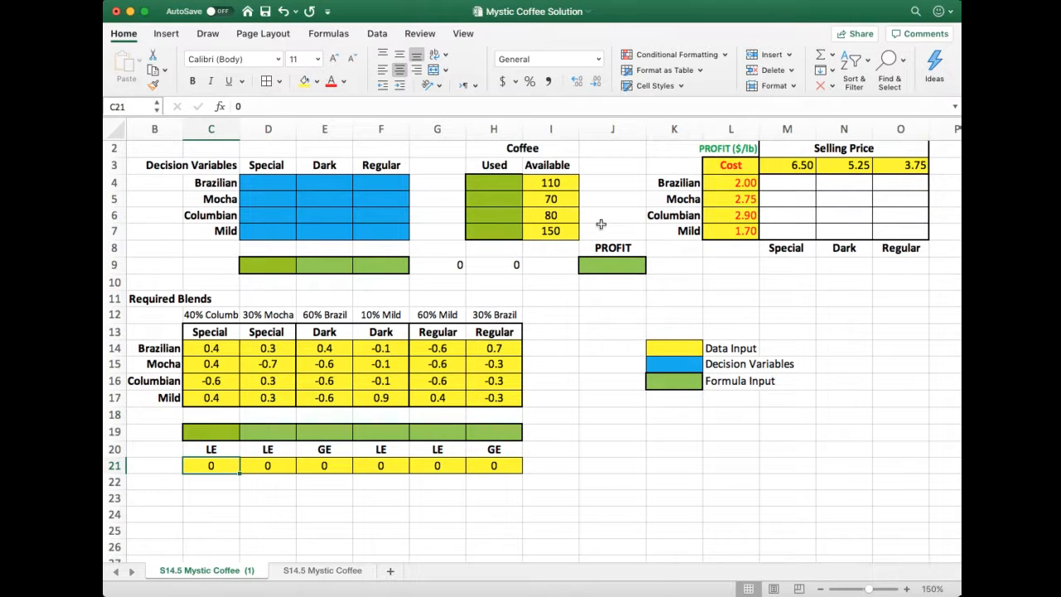
pyautogui.click(560, 186)
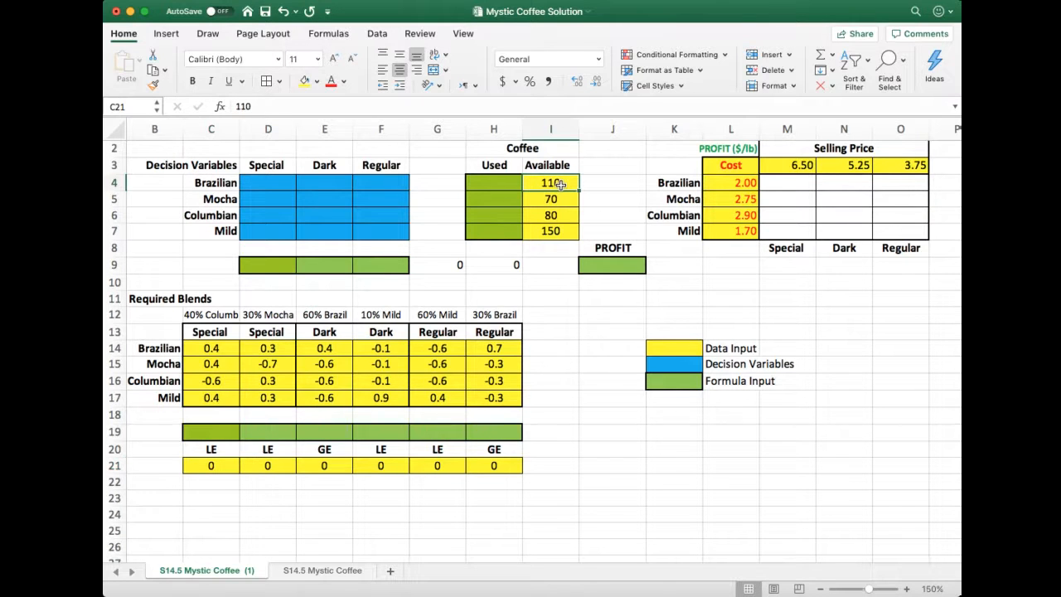
pyautogui.click(560, 231)
# Fill the profit per pound cells M4:O7 with green to match the Formula Input entry in the legend
pyautogui.click(691, 381)
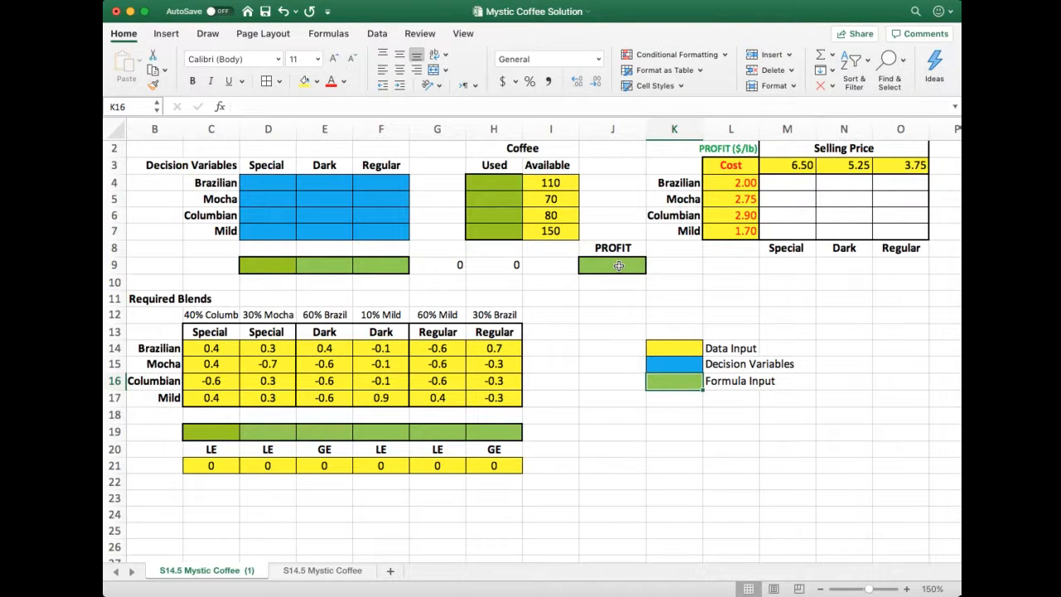
pyautogui.moveTo(787, 182); pyautogui.dragTo(912, 232)
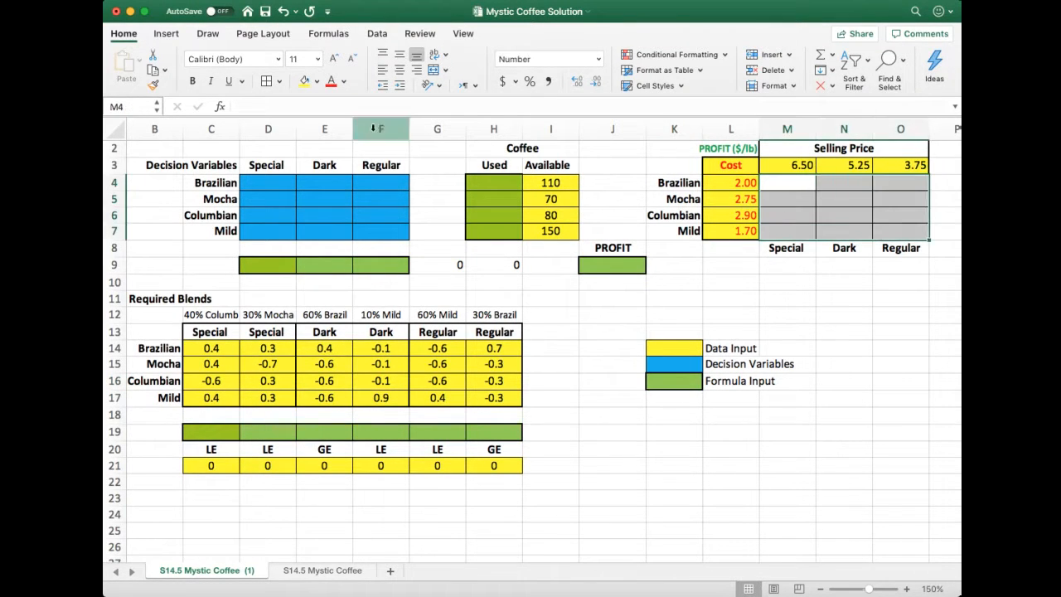
pyautogui.click(305, 80)
pyautogui.click(910, 334)
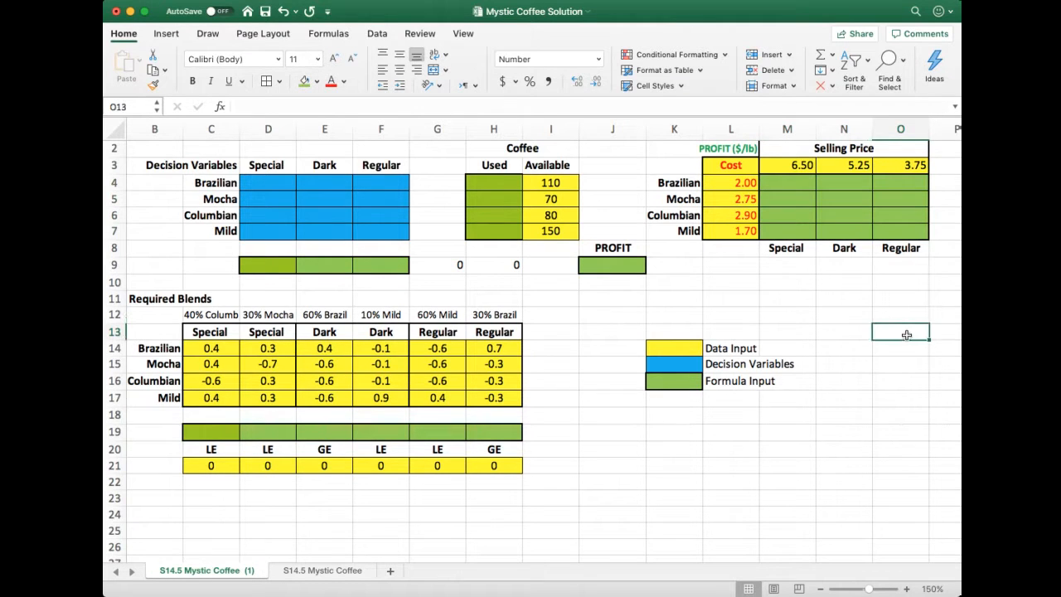
# Examine the legend's formula and decision variable colours and the decision variable grid D4:F7 with its coffee and blend headings
pyautogui.click(680, 387)
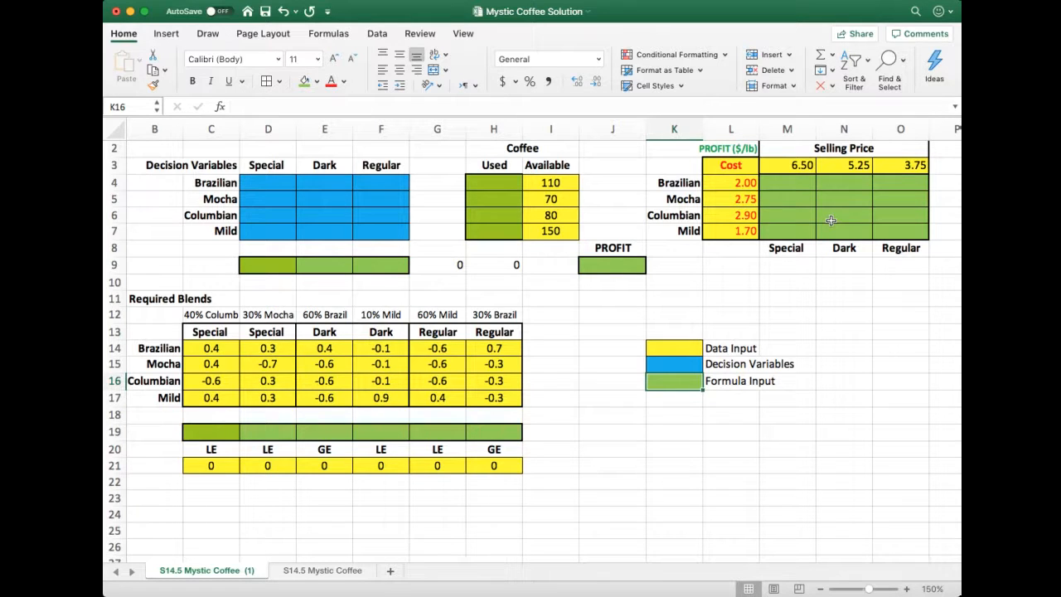
pyautogui.click(673, 364)
pyautogui.moveTo(265, 183); pyautogui.dragTo(379, 226)
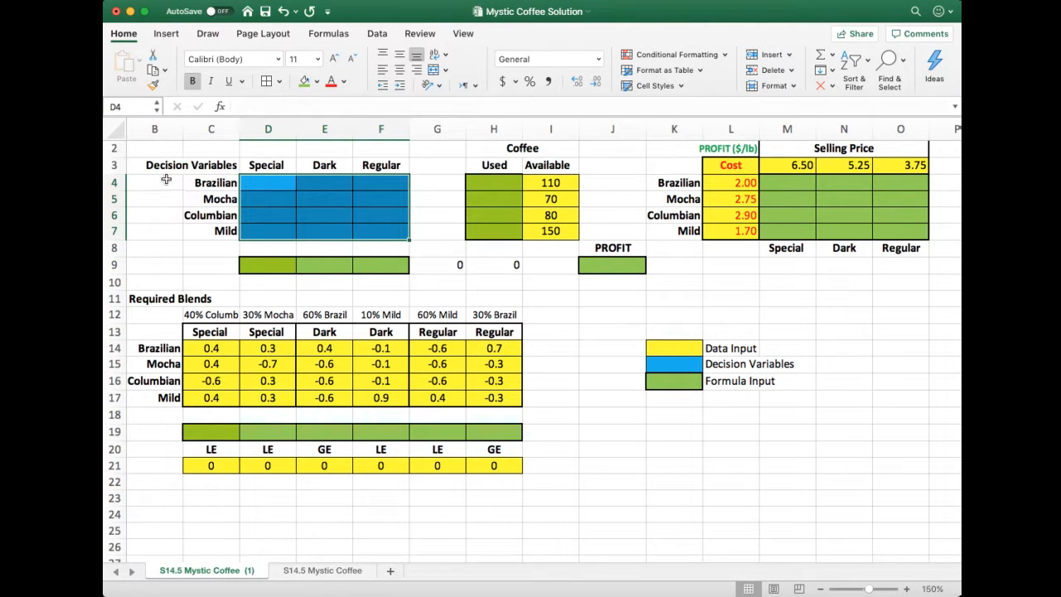
pyautogui.click(273, 185)
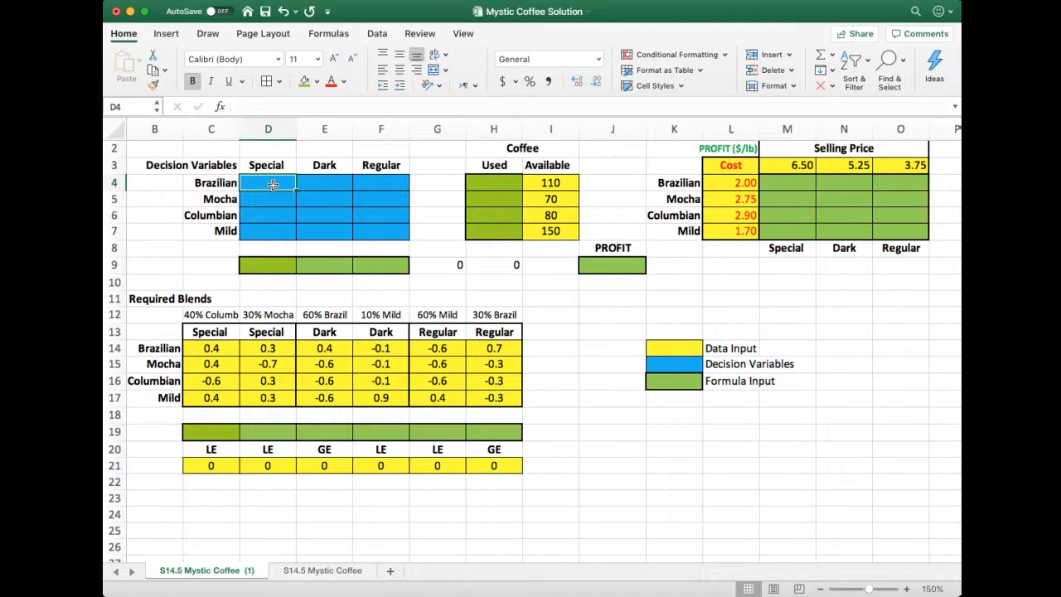
pyautogui.click(222, 184)
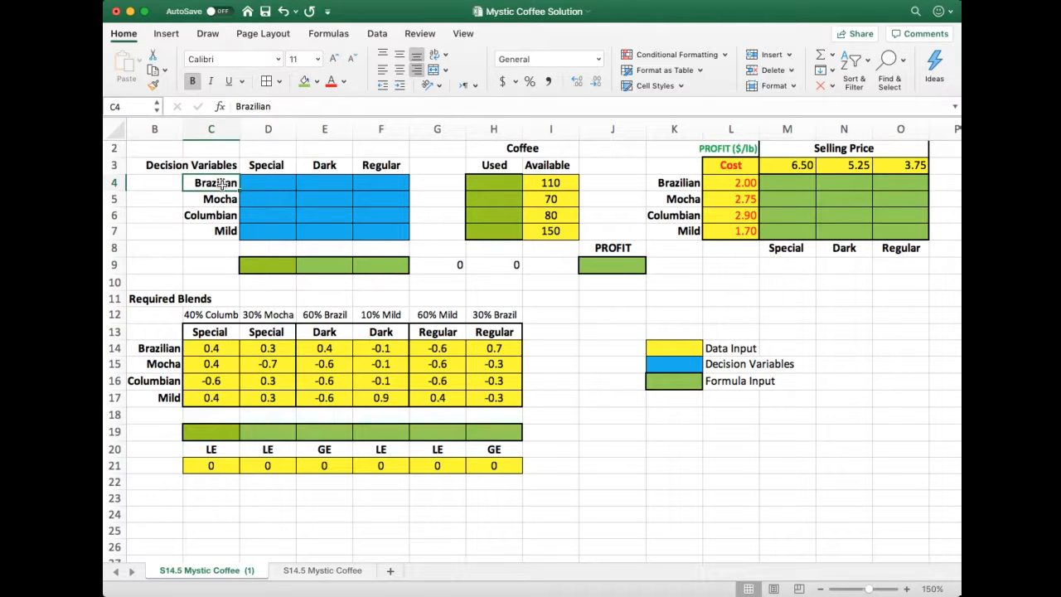
pyautogui.click(267, 167)
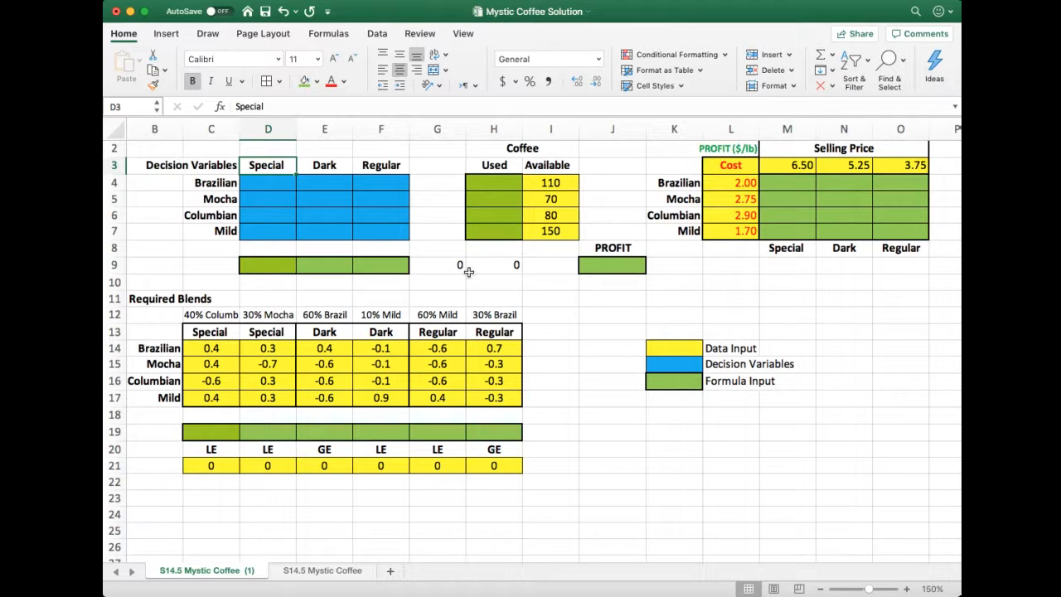
pyautogui.click(591, 341)
pyautogui.moveTo(251, 189); pyautogui.dragTo(391, 238)
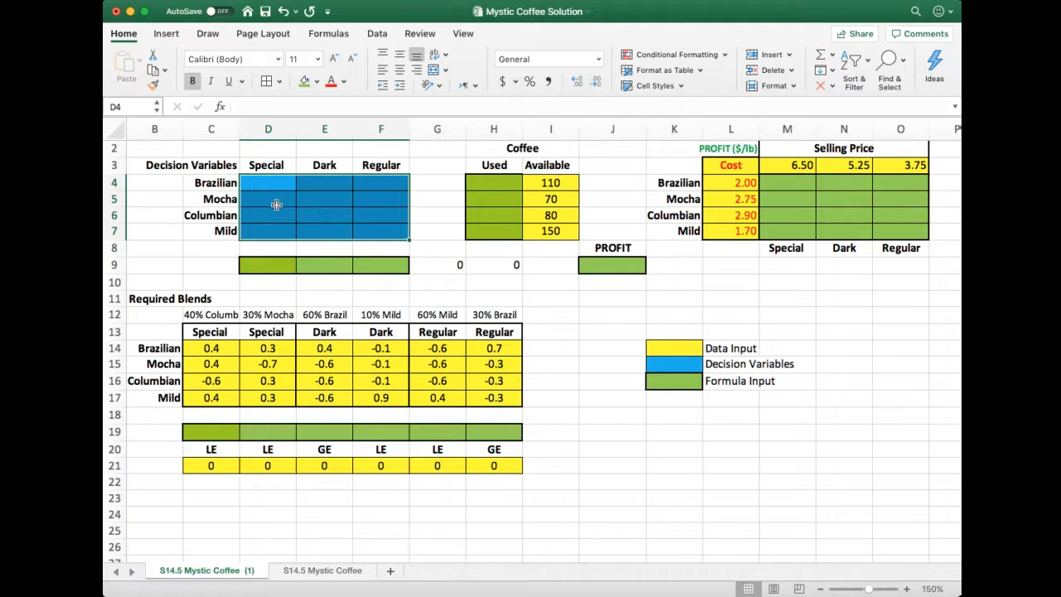
pyautogui.click(554, 300)
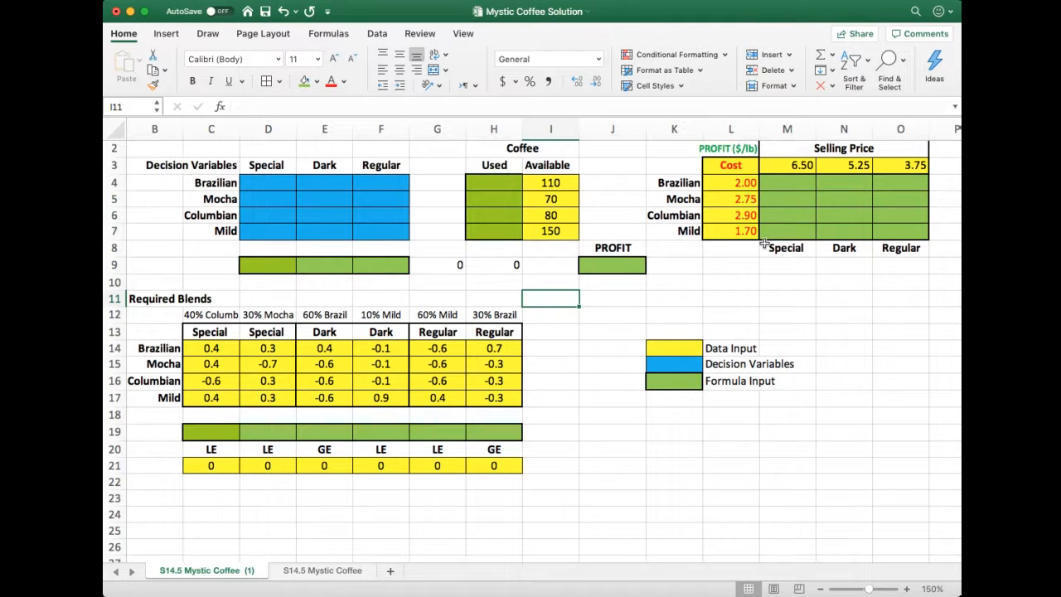
# Examine how the costs in L4:L7 and selling prices in M3:O3 relate to the profit cells M4:O7 and the decision variables
pyautogui.hscroll(3, 769, 210)
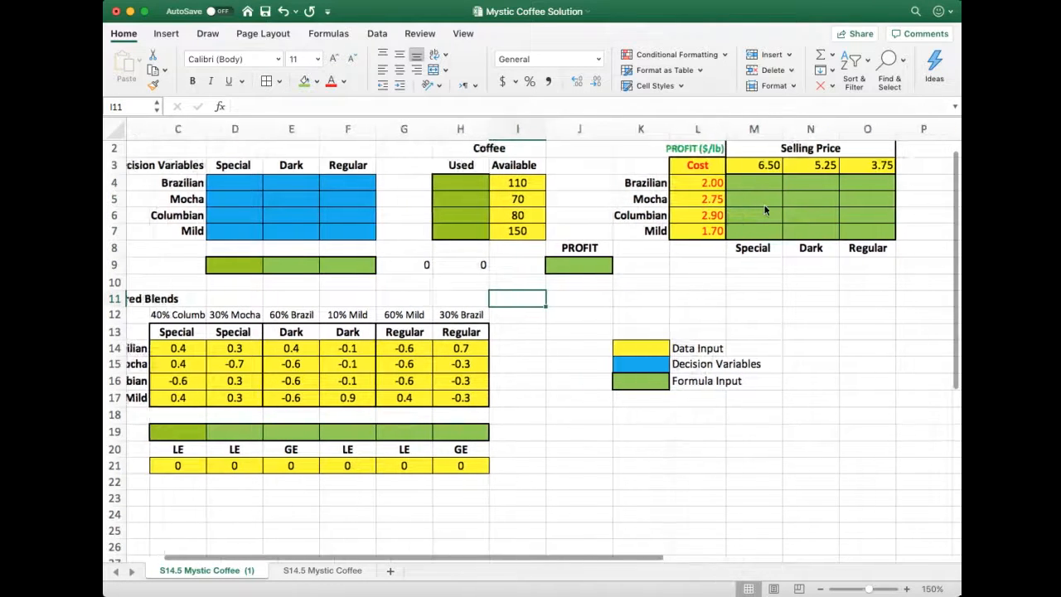
pyautogui.hscroll(-3, 752, 192)
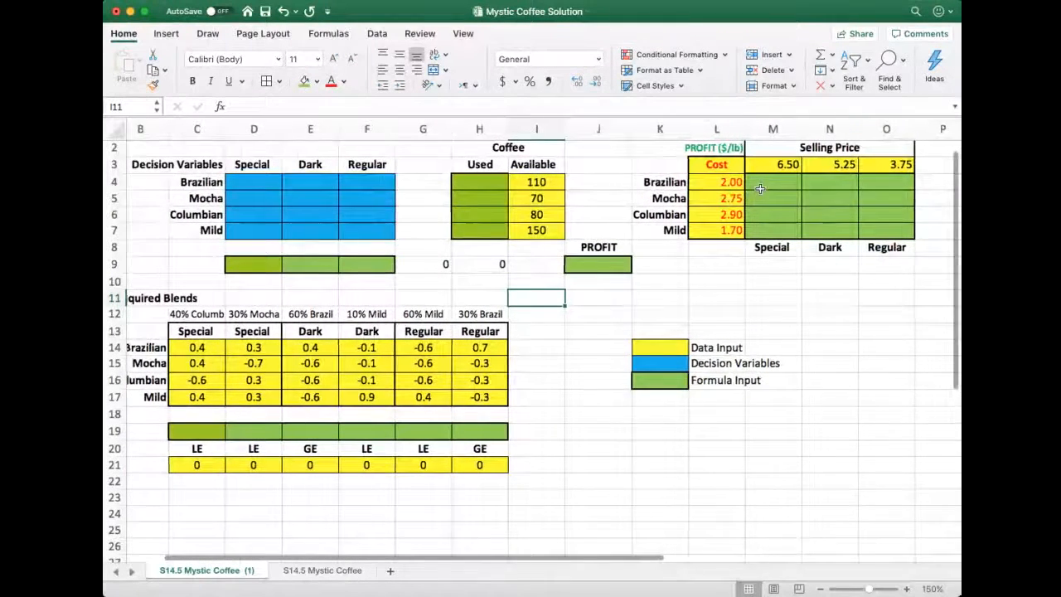
pyautogui.hscroll(-1, 748, 189)
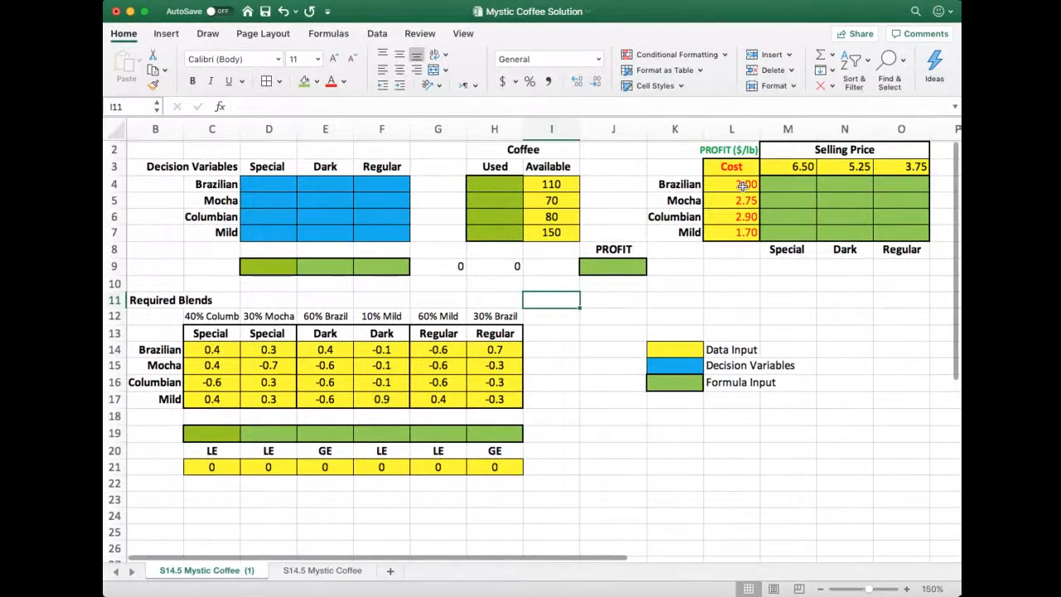
pyautogui.click(744, 187)
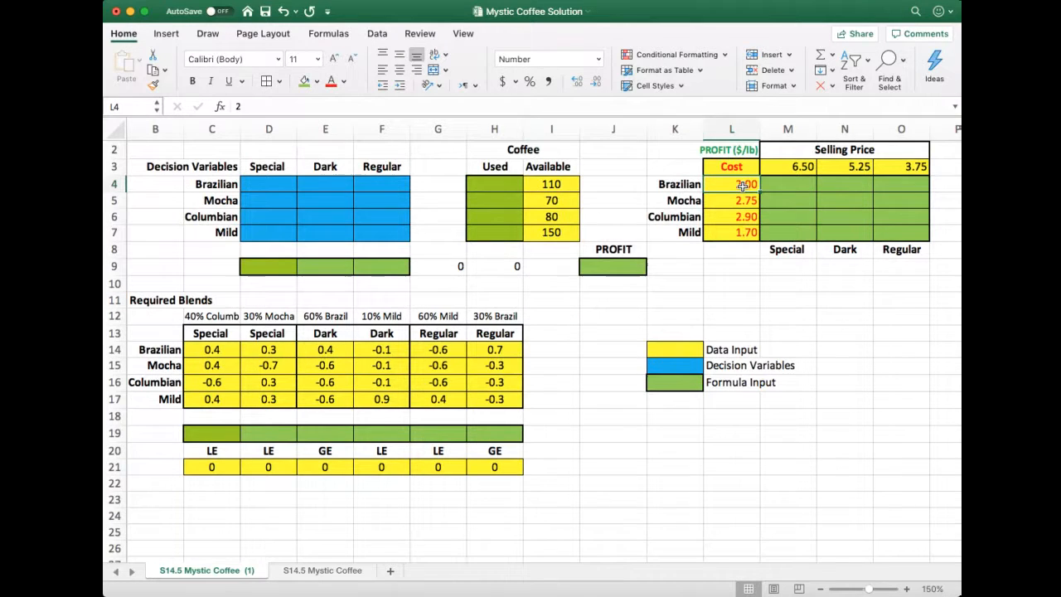
pyautogui.click(802, 169)
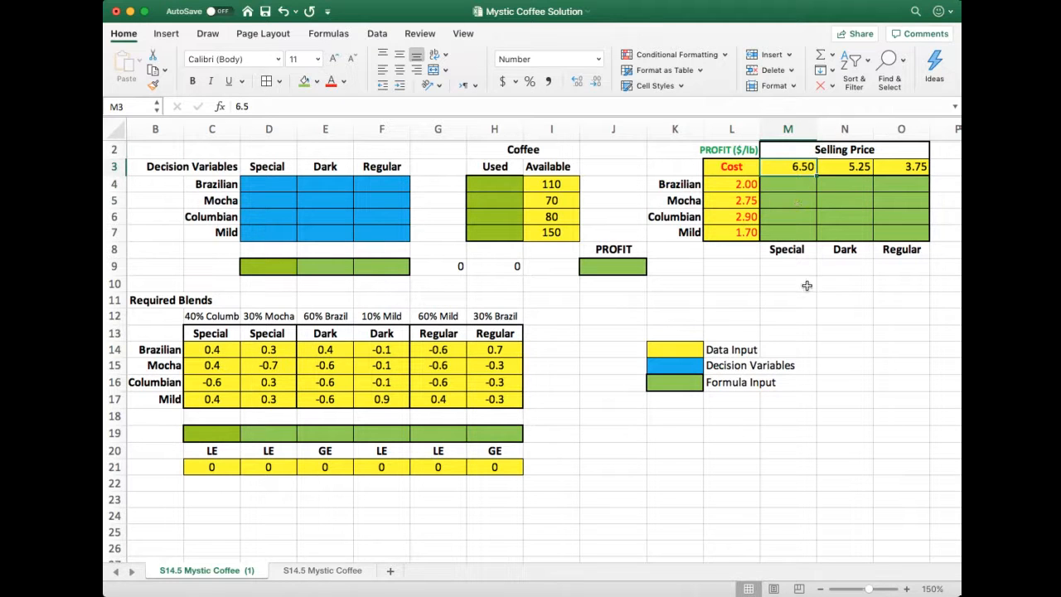
pyautogui.moveTo(792, 249); pyautogui.dragTo(804, 167)
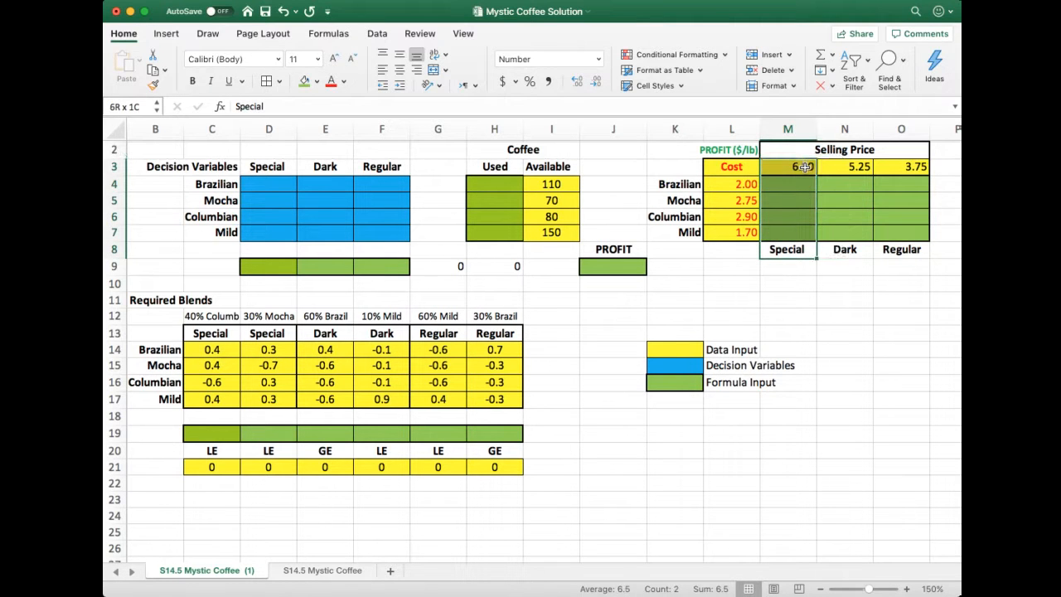
pyautogui.moveTo(858, 251); pyautogui.dragTo(881, 170)
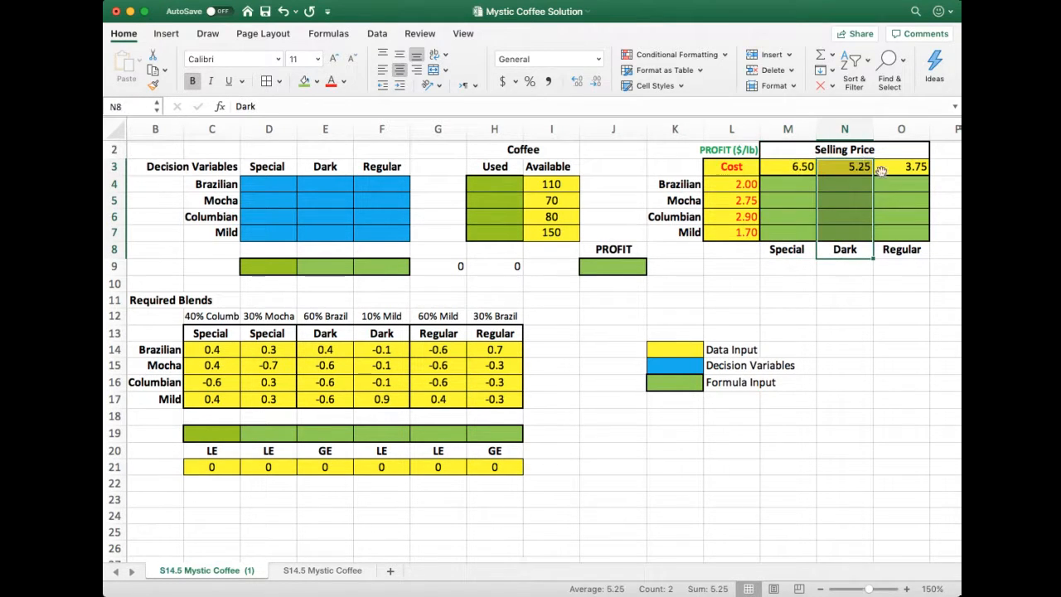
pyautogui.moveTo(895, 252); pyautogui.dragTo(896, 168)
pyautogui.moveTo(811, 189); pyautogui.dragTo(865, 228)
pyautogui.hscroll(-2, 767, 303)
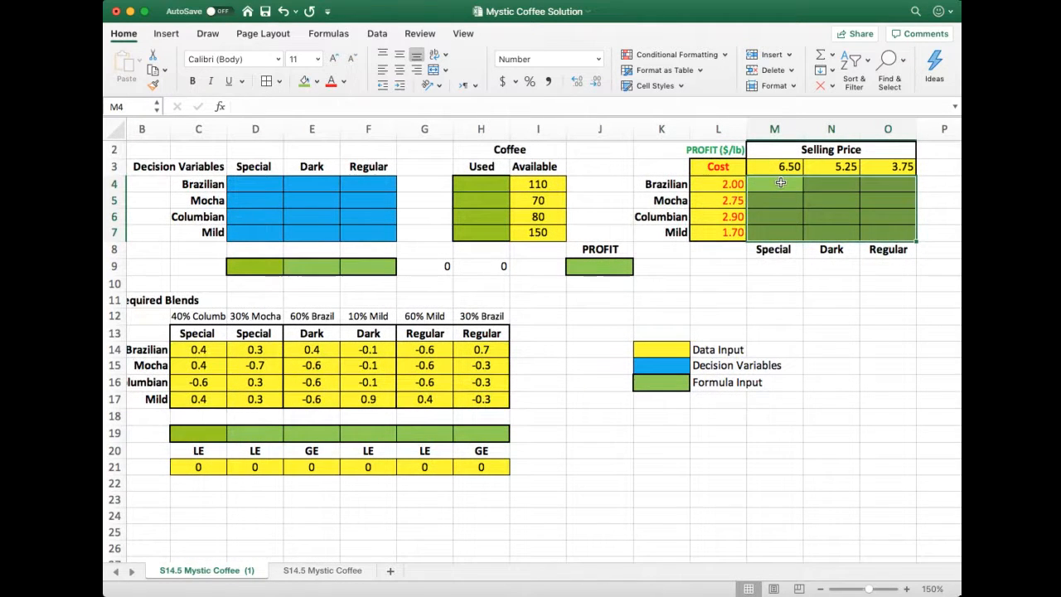
pyautogui.click(780, 183)
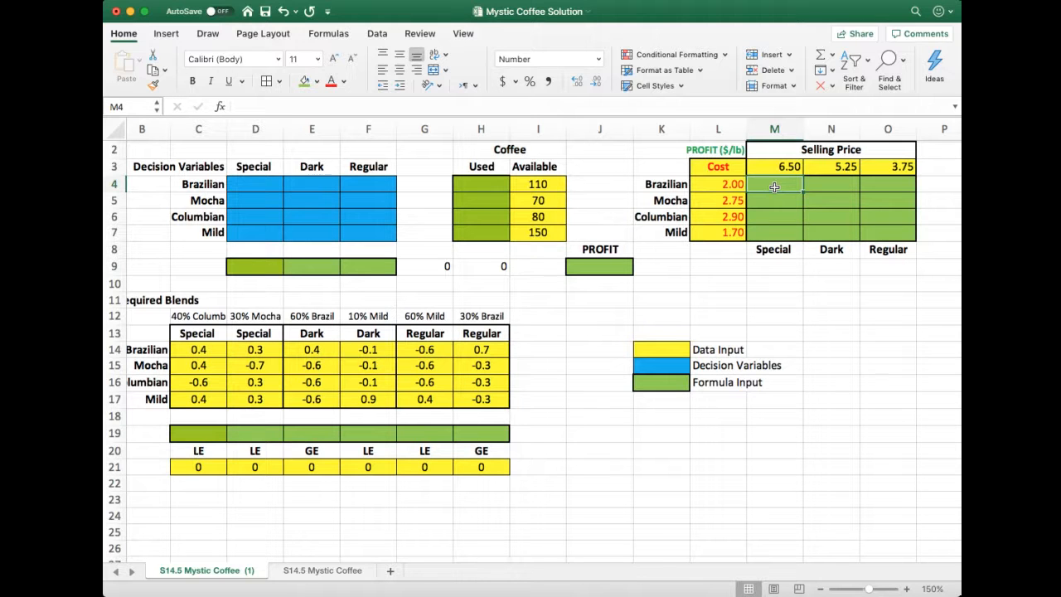
pyautogui.click(252, 184)
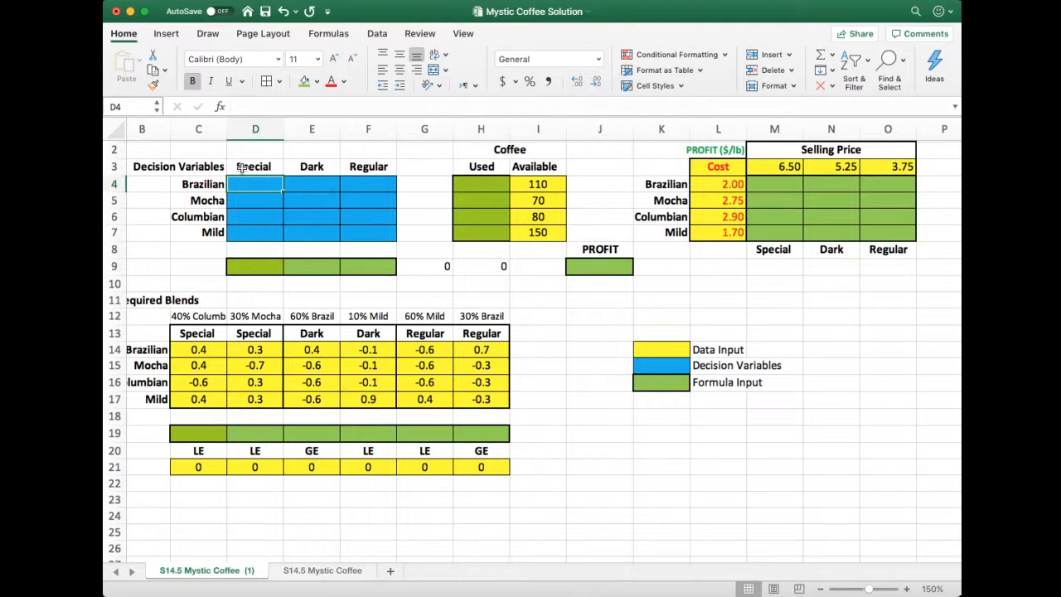
pyautogui.click(770, 184)
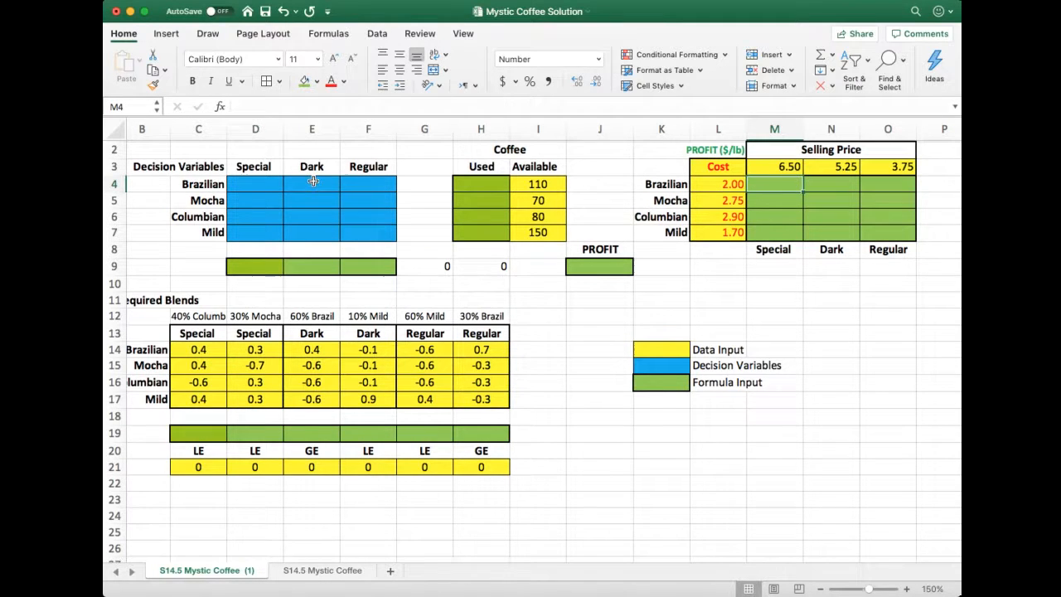
# Enter the formula =M3-L4 in M4 to calculate the profit per pound of Brazilian coffee in the Special blend
pyautogui.click(610, 271)
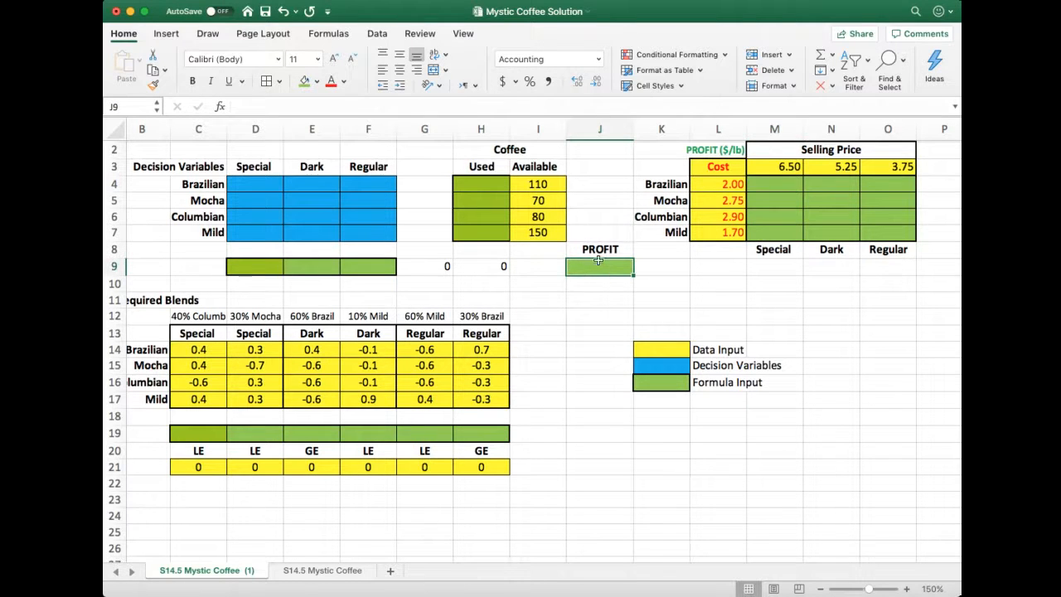
pyautogui.click(776, 186)
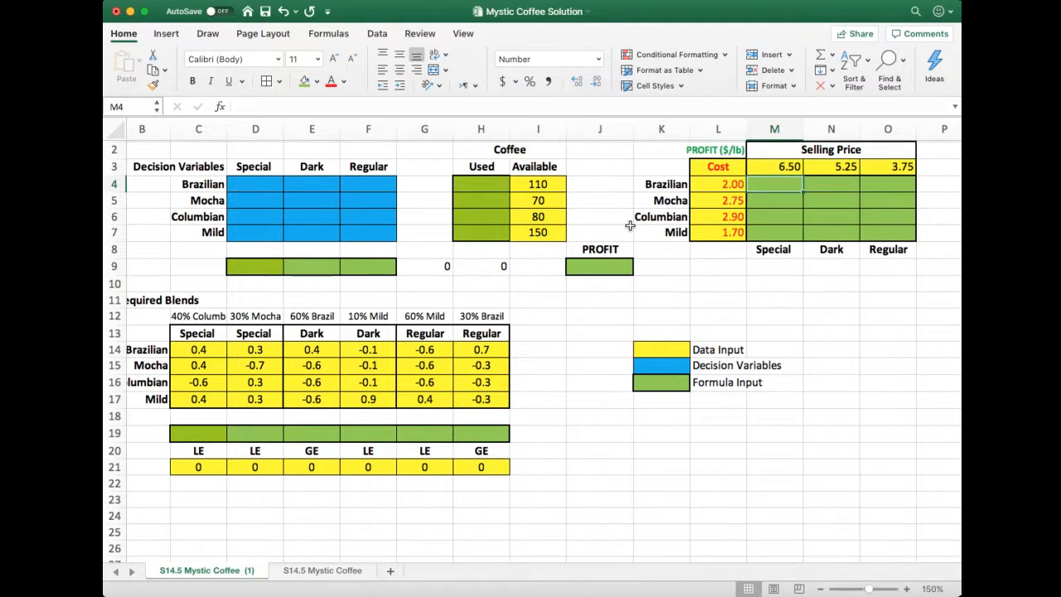
pyautogui.write('=')
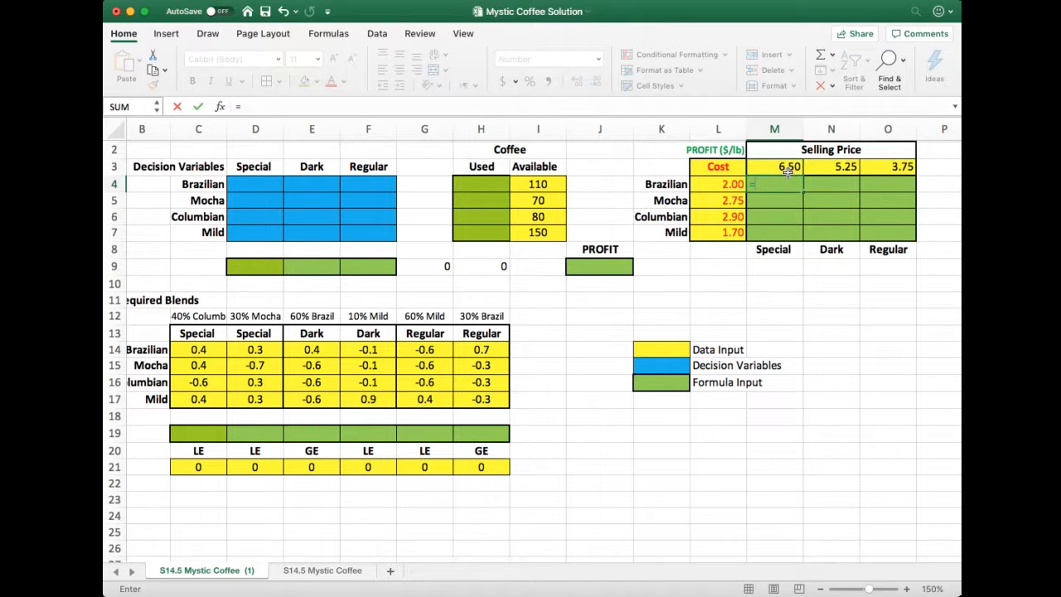
pyautogui.click(780, 168)
pyautogui.write('-')
pyautogui.click(709, 187)
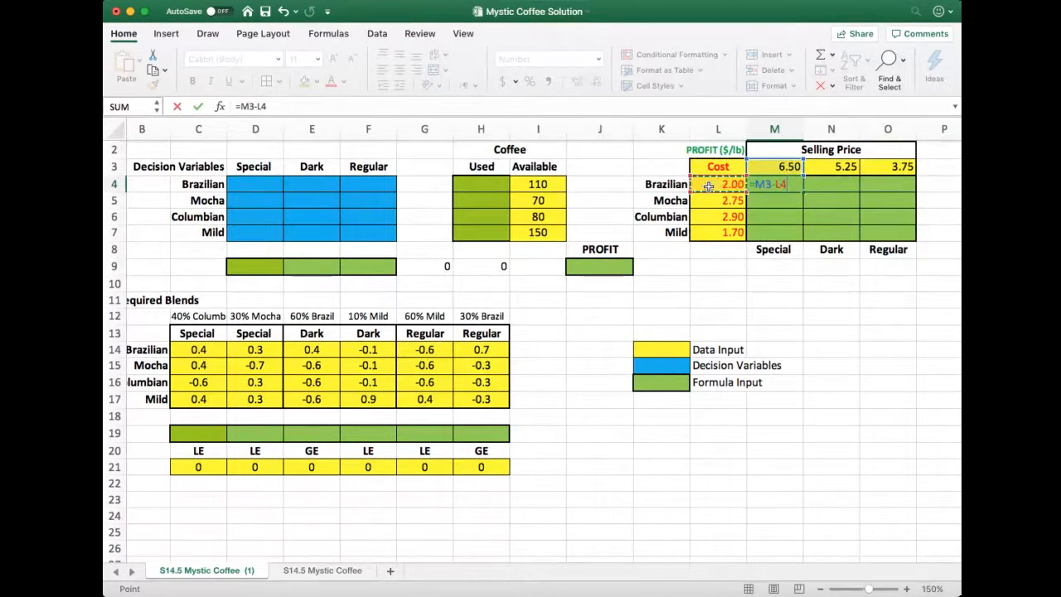
pyautogui.press('Return')
# Change the selling price reference in M4's formula to M$3 so its row stays fixed when copied
pyautogui.moveTo(792, 184); pyautogui.dragTo(887, 232)
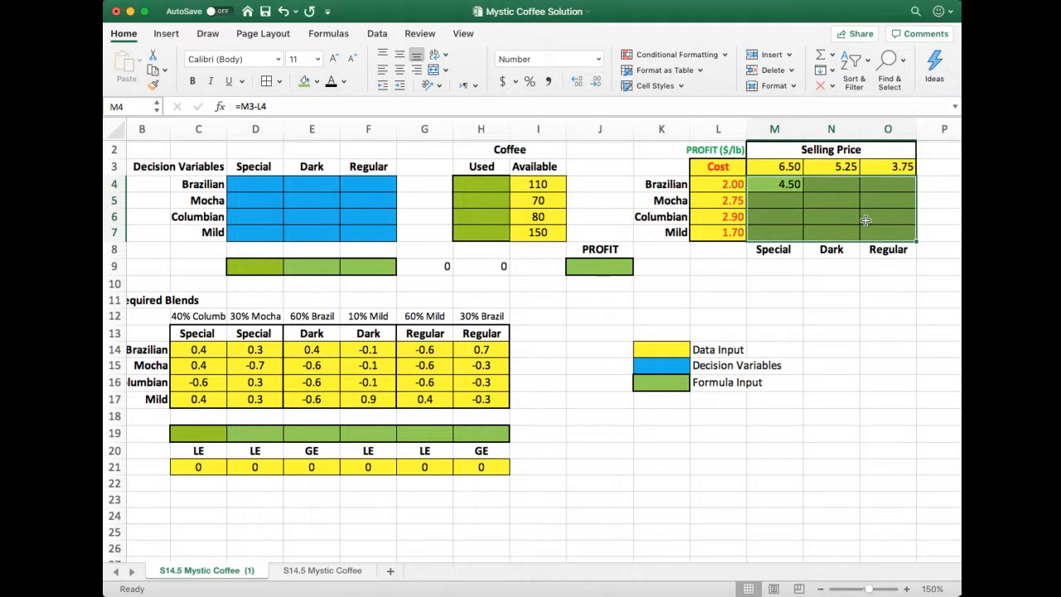
pyautogui.click(797, 205)
pyautogui.click(796, 186)
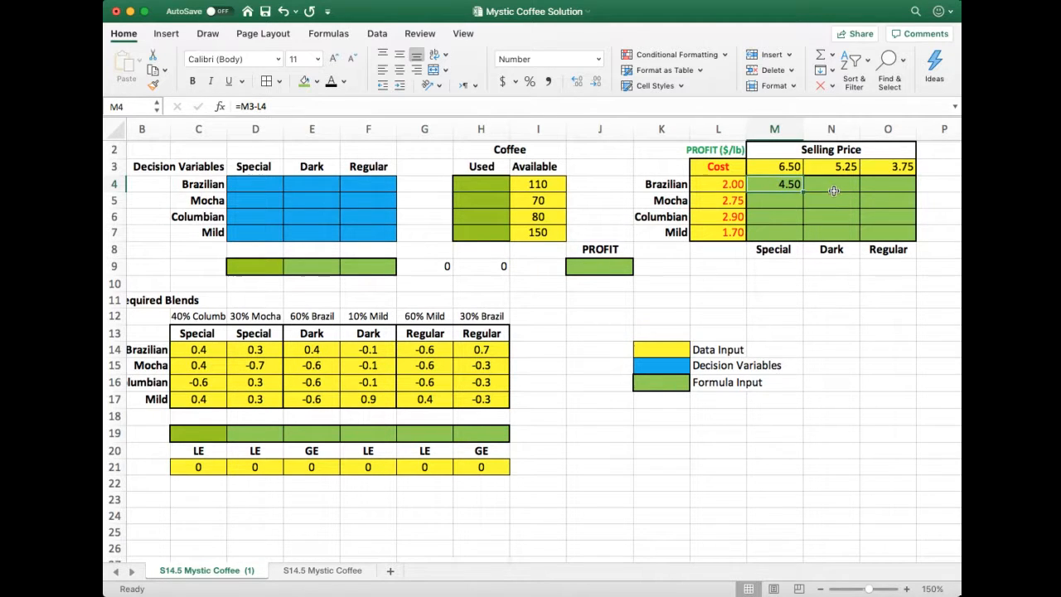
pyautogui.click(832, 188)
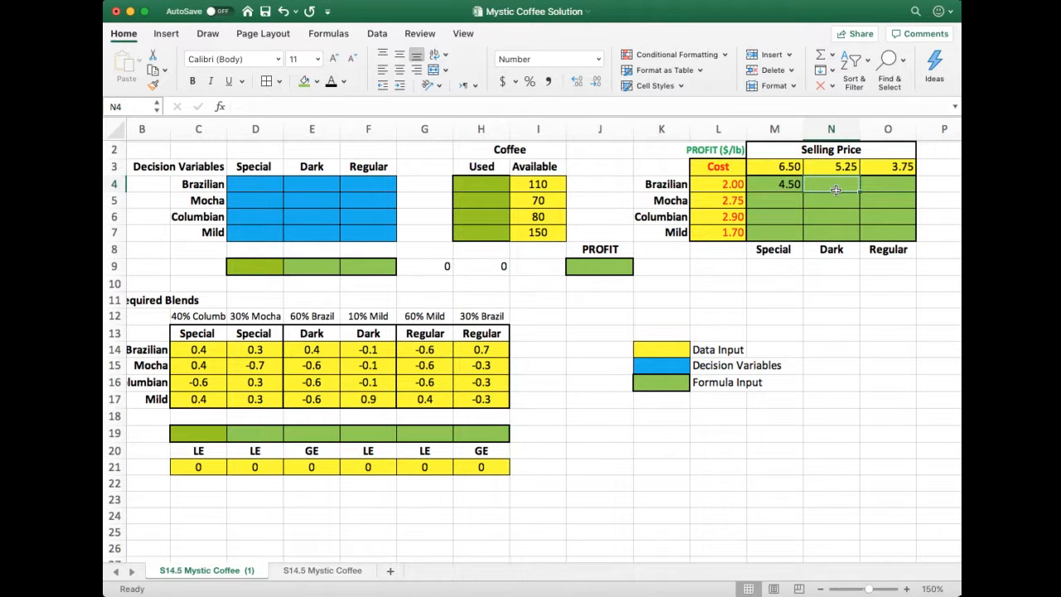
pyautogui.click(770, 186)
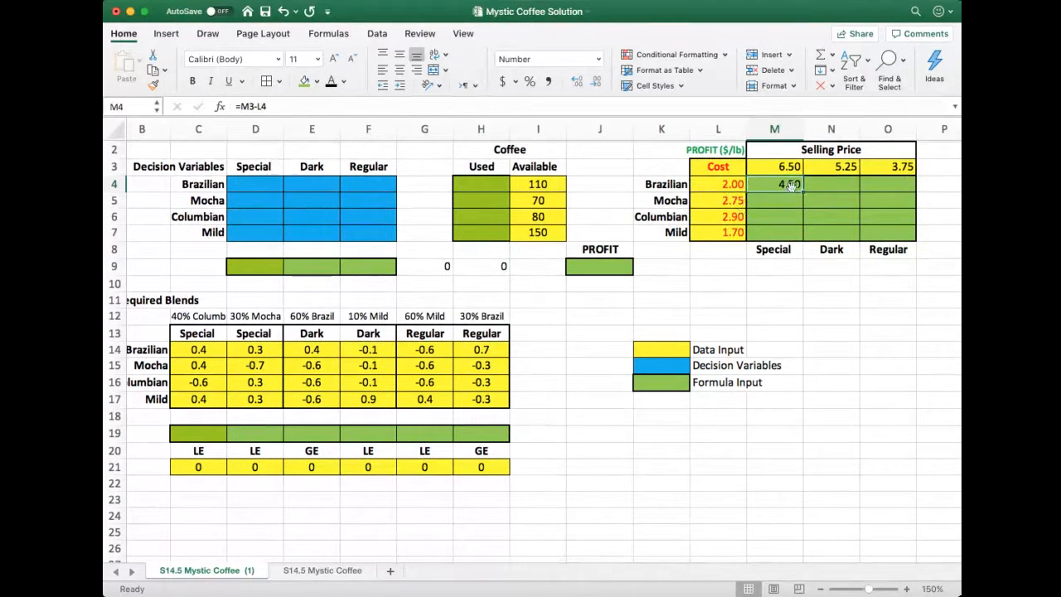
pyautogui.doubleClick(244, 106)
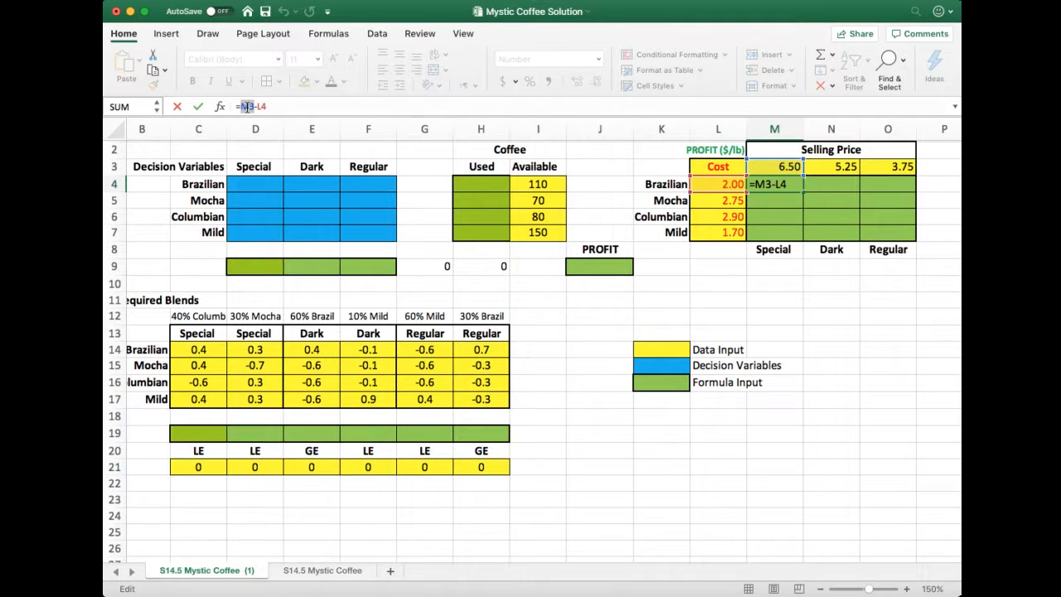
pyautogui.press('F4')
pyautogui.press('F4')
pyautogui.press('Return')
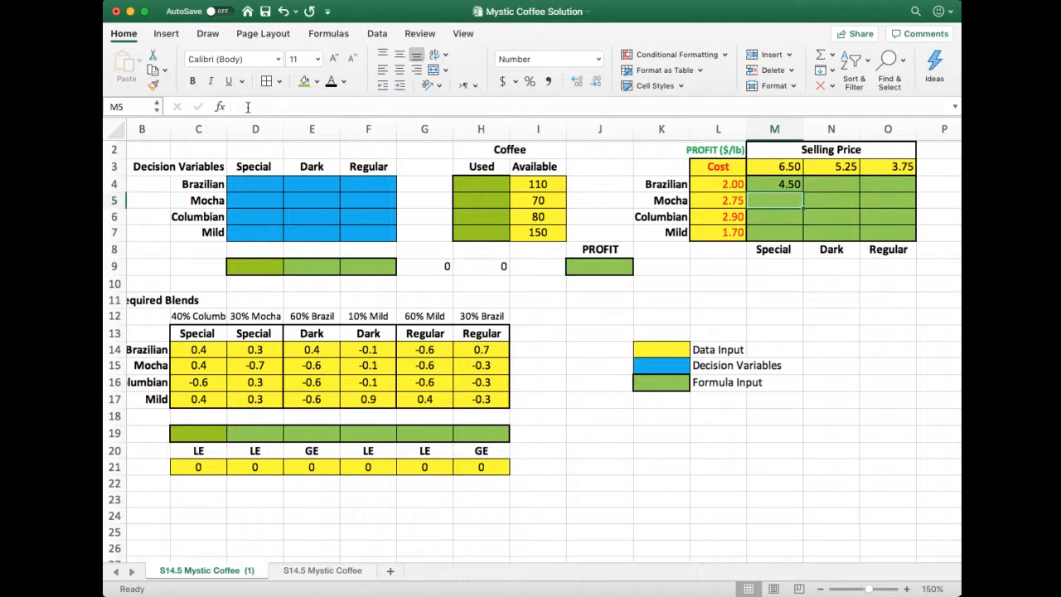
# Change the cost reference in M4's formula to $L4 so its column stays fixed when copied
pyautogui.click(768, 186)
pyautogui.click(265, 106)
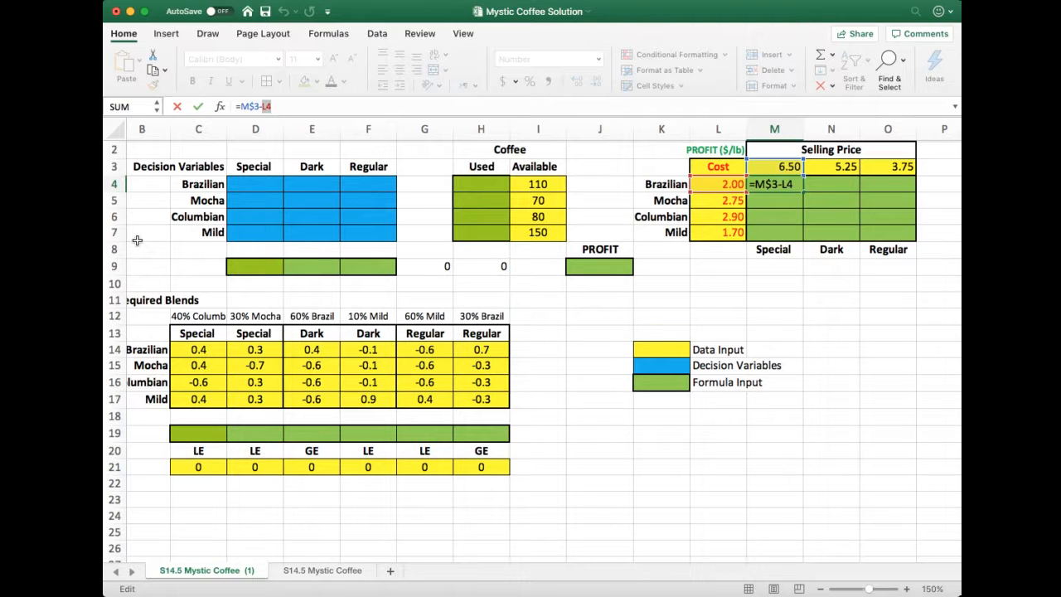
pyautogui.press('F4')
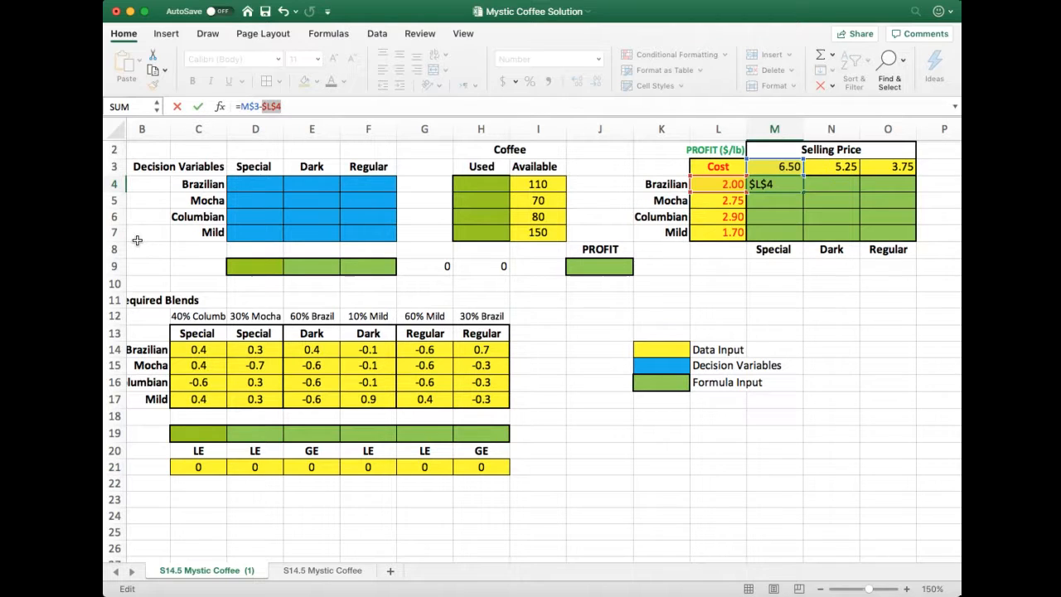
pyautogui.press('F4')
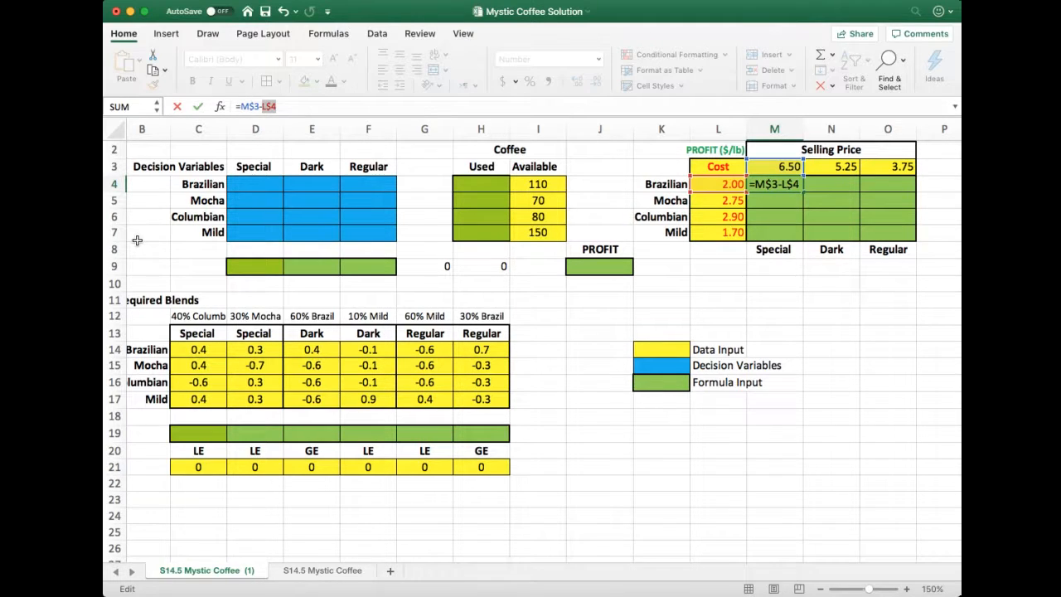
pyautogui.press('F4')
pyautogui.press('F4')
pyautogui.press('F4')
pyautogui.press('F4')
pyautogui.press('F4')
pyautogui.press('Return')
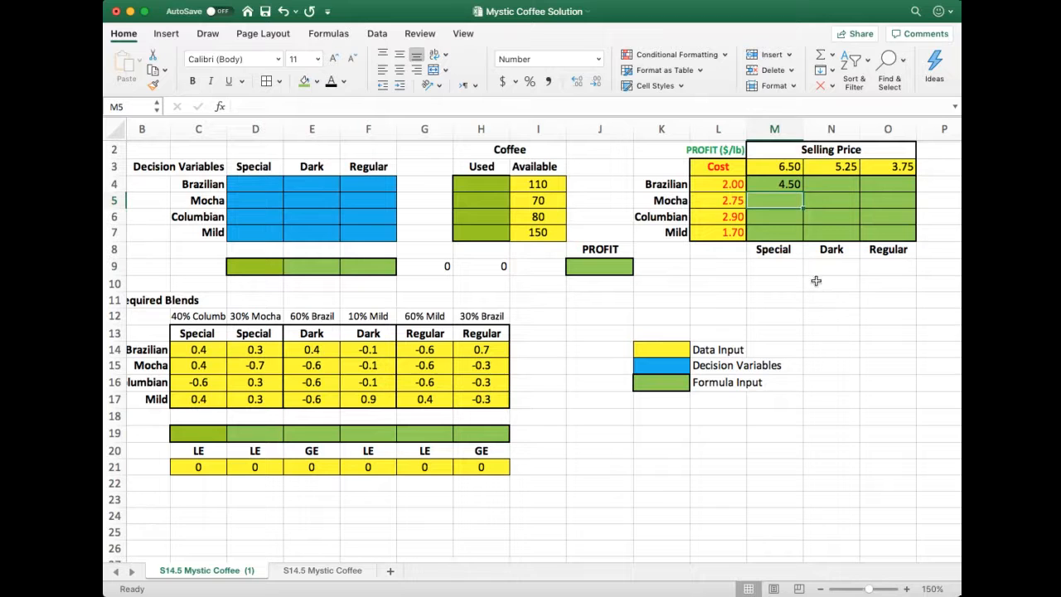
# Copy M4's profit formula across the Brazilian row to N4:O4 and check the references in the copied formula
pyautogui.click(773, 188)
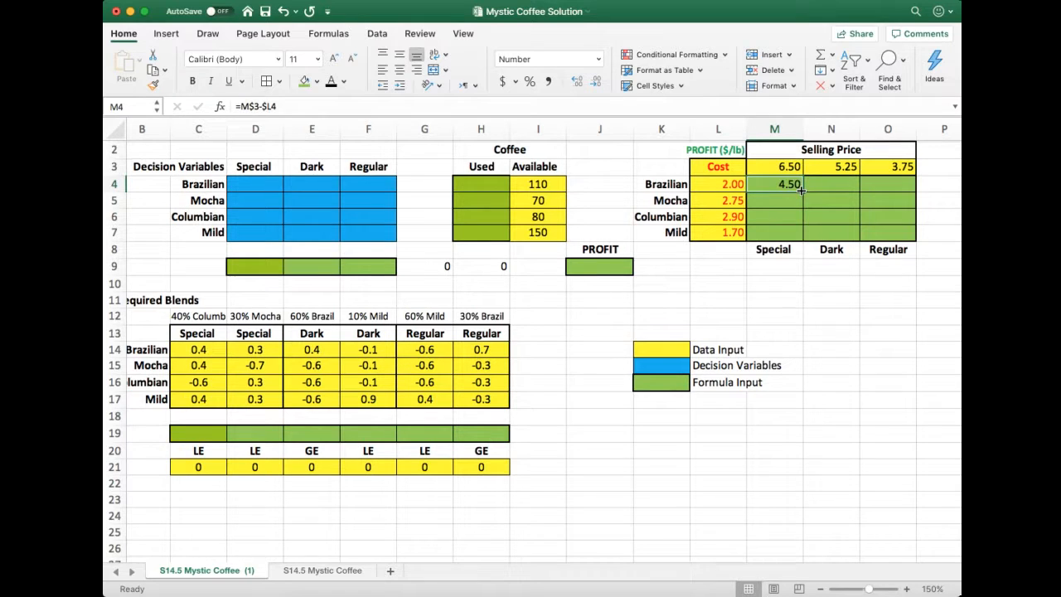
pyautogui.click(835, 185)
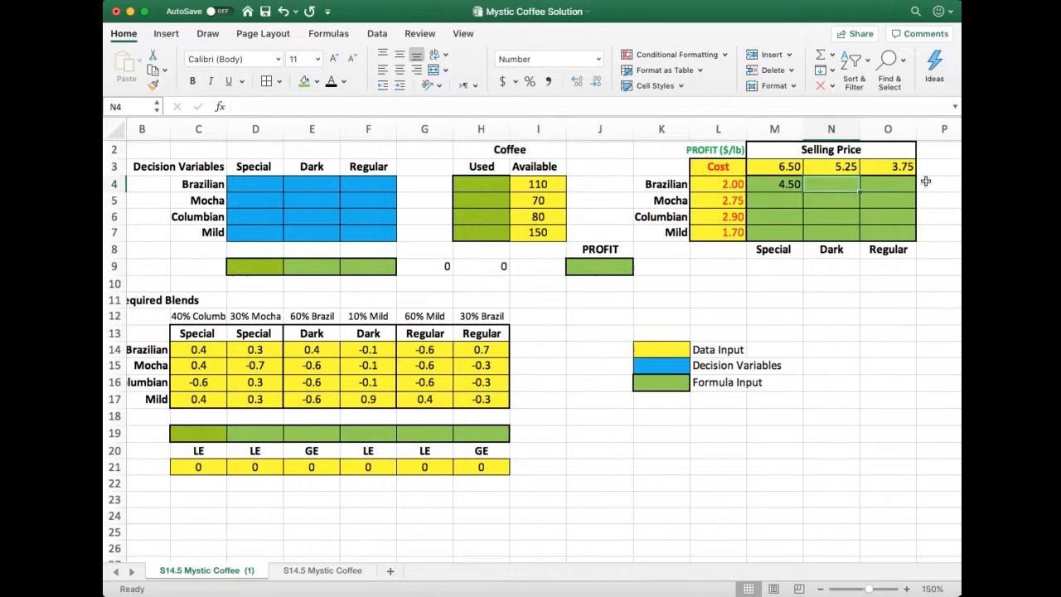
pyautogui.click(902, 188)
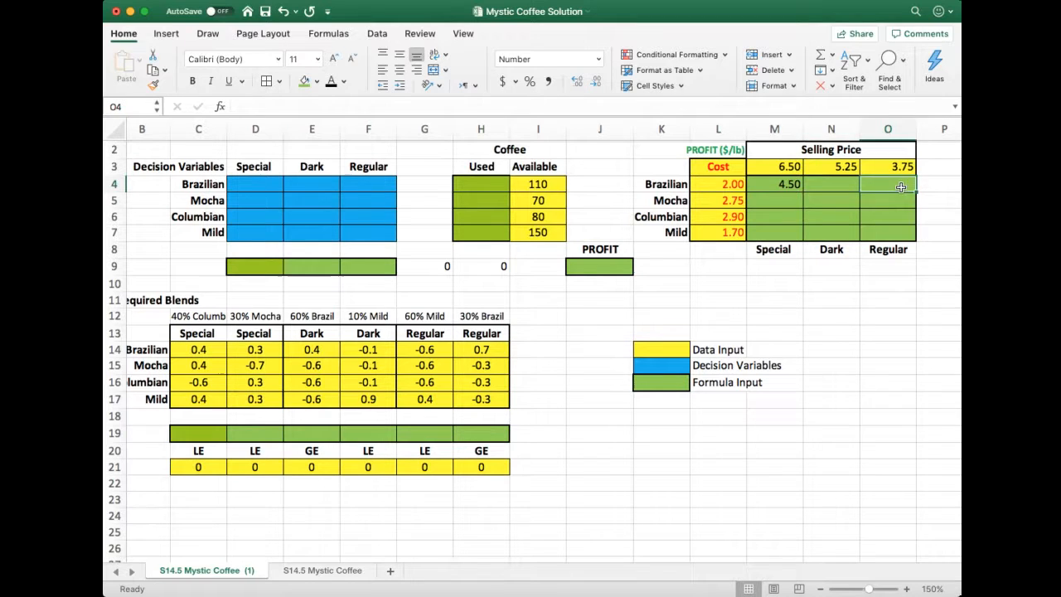
pyautogui.click(796, 190)
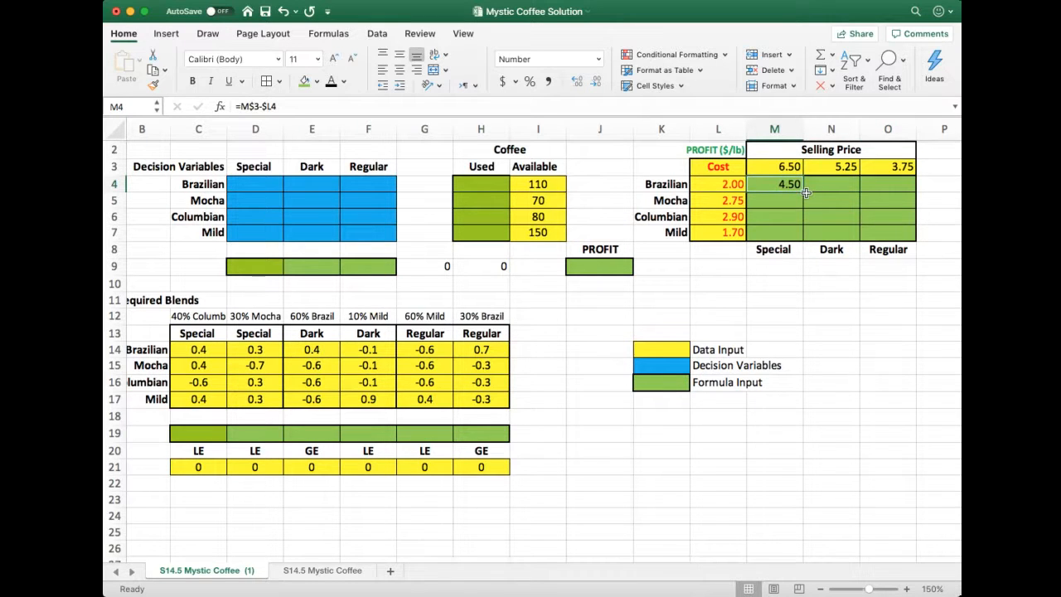
pyautogui.moveTo(806, 192); pyautogui.dragTo(902, 190)
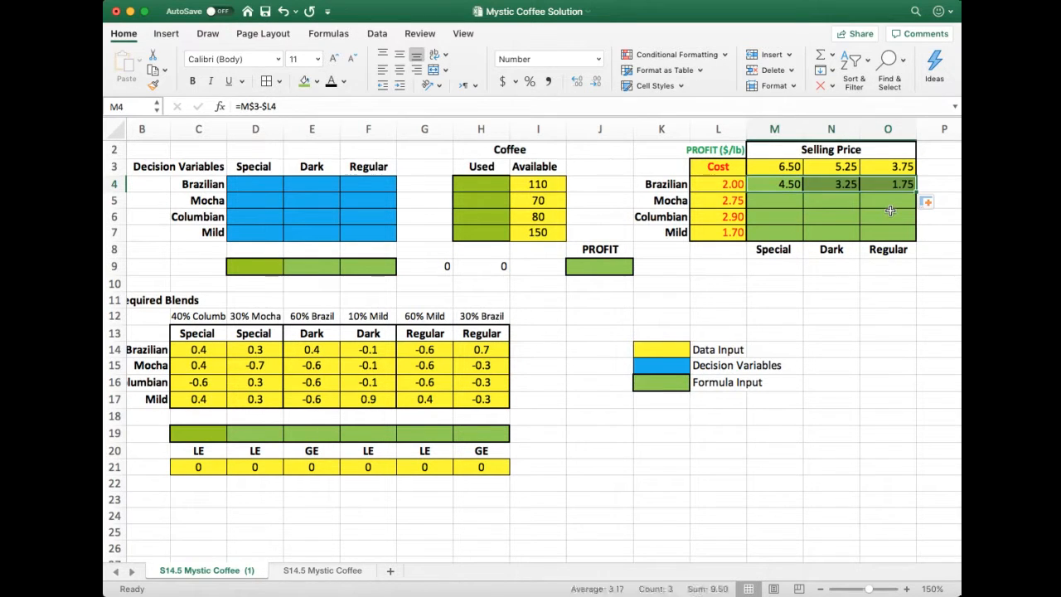
pyautogui.click(849, 184)
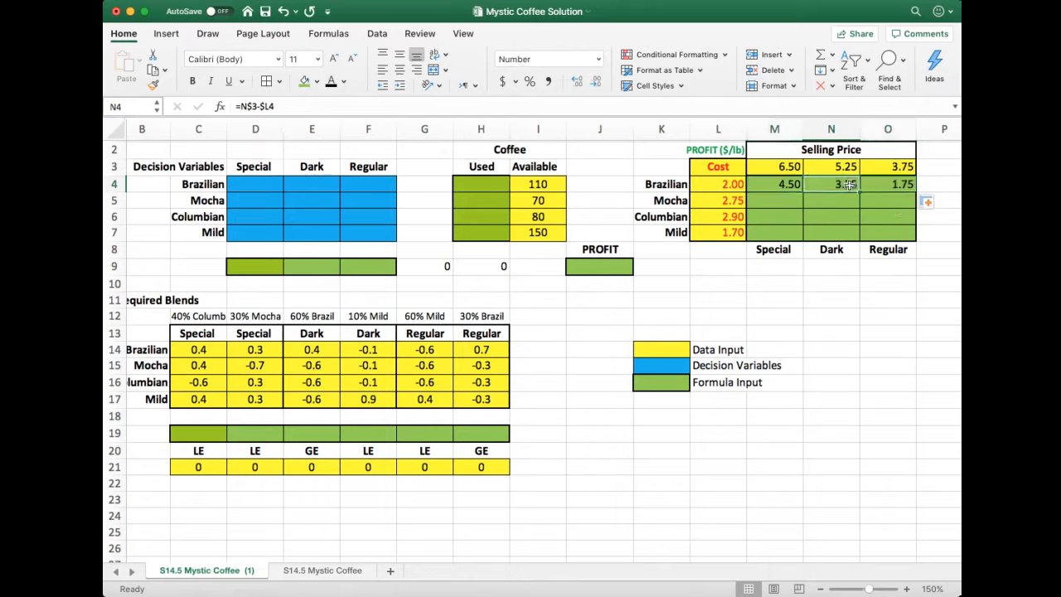
pyautogui.click(798, 188)
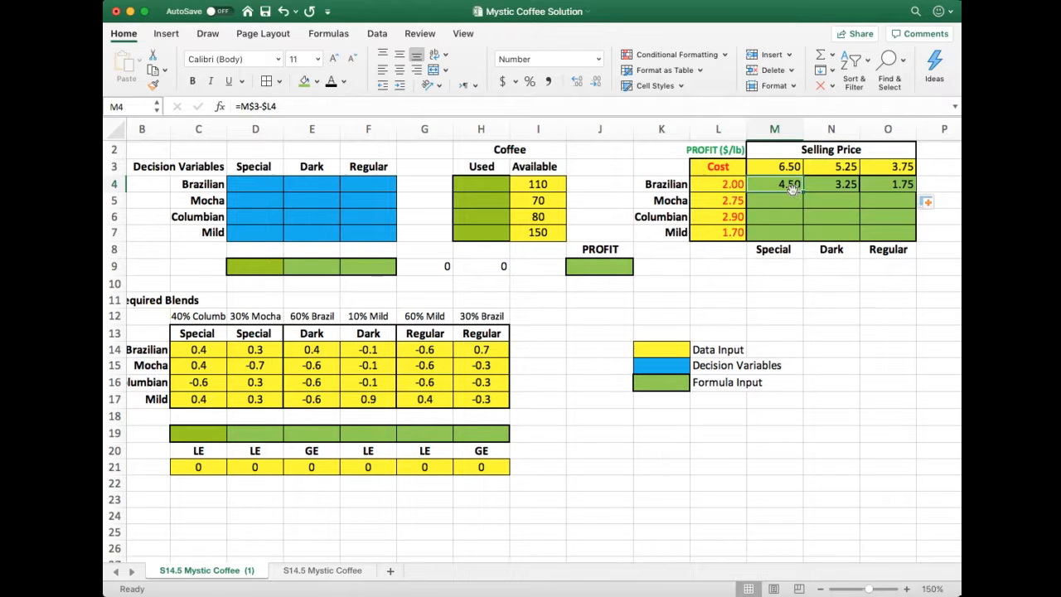
pyautogui.moveTo(798, 188); pyautogui.dragTo(899, 190)
# Copy M4's profit formula down to the Mocha row in M5 and check which price and cost cells it references
pyautogui.click(776, 186)
pyautogui.moveTo(803, 190); pyautogui.dragTo(794, 203)
pyautogui.click(784, 203)
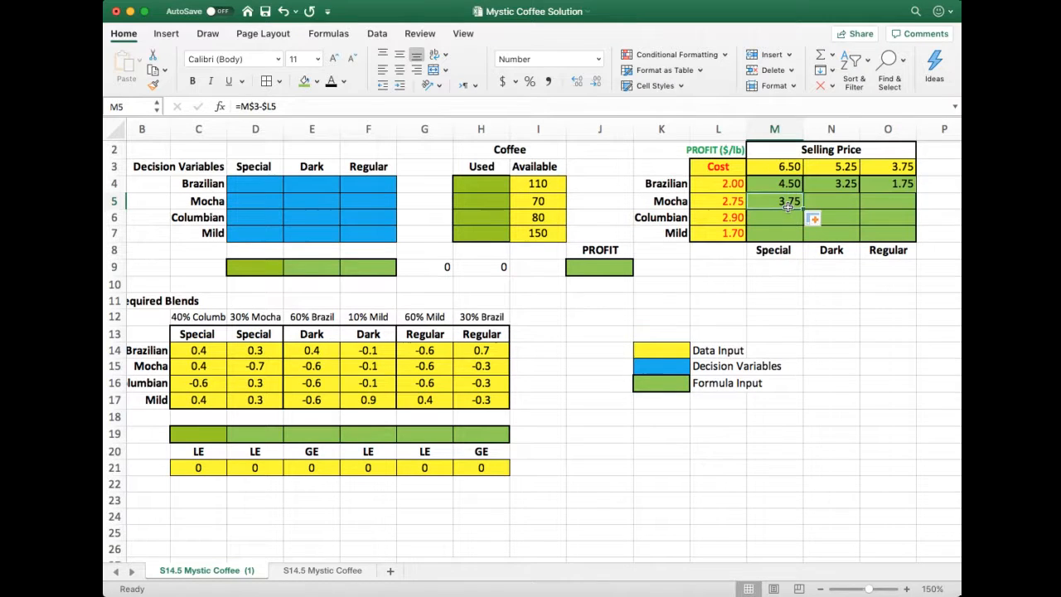
pyautogui.click(260, 108)
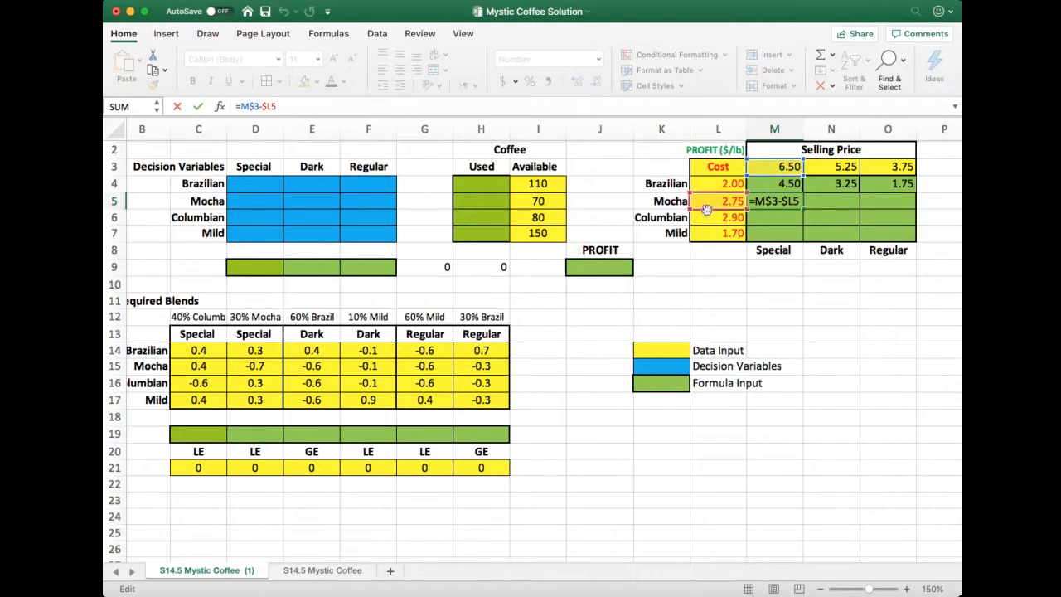
pyautogui.click(775, 203)
pyautogui.press('Return')
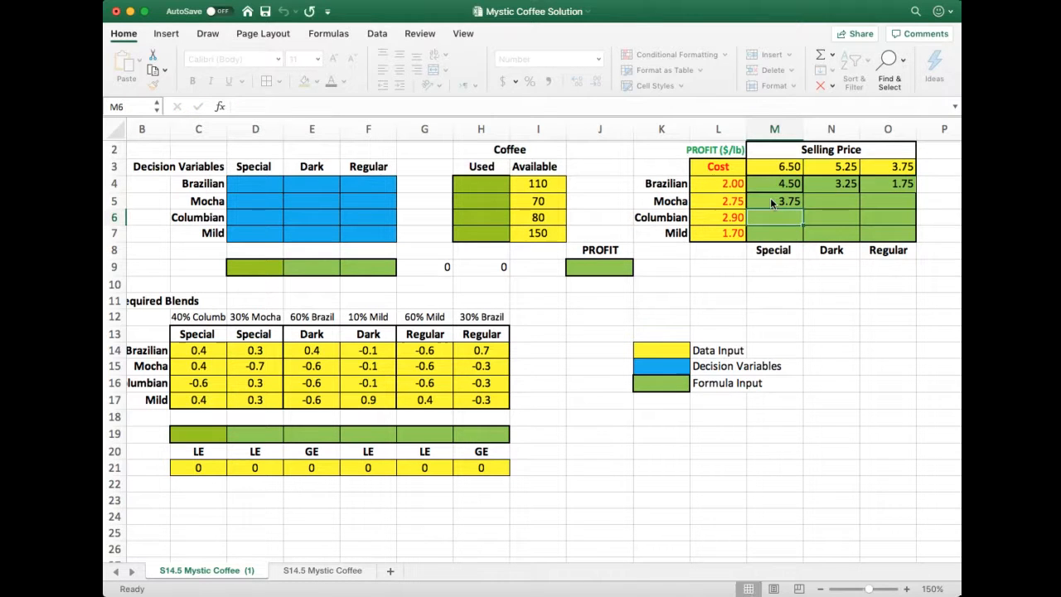
pyautogui.click(778, 202)
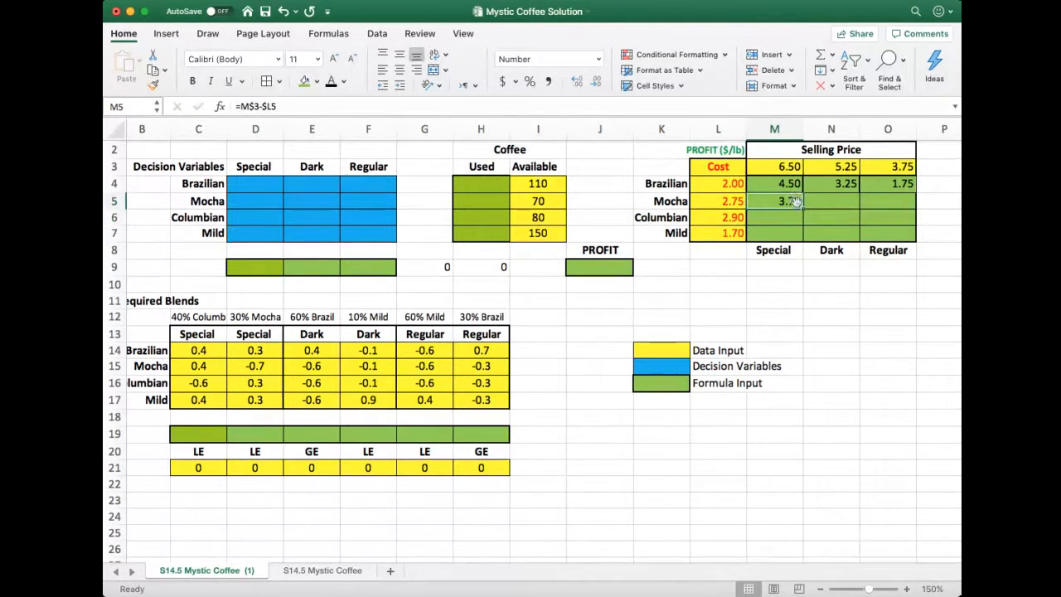
# Fill the profit formula through the whole grid M4:O7 and restore thin borders on its cells
pyautogui.moveTo(776, 184); pyautogui.dragTo(912, 236)
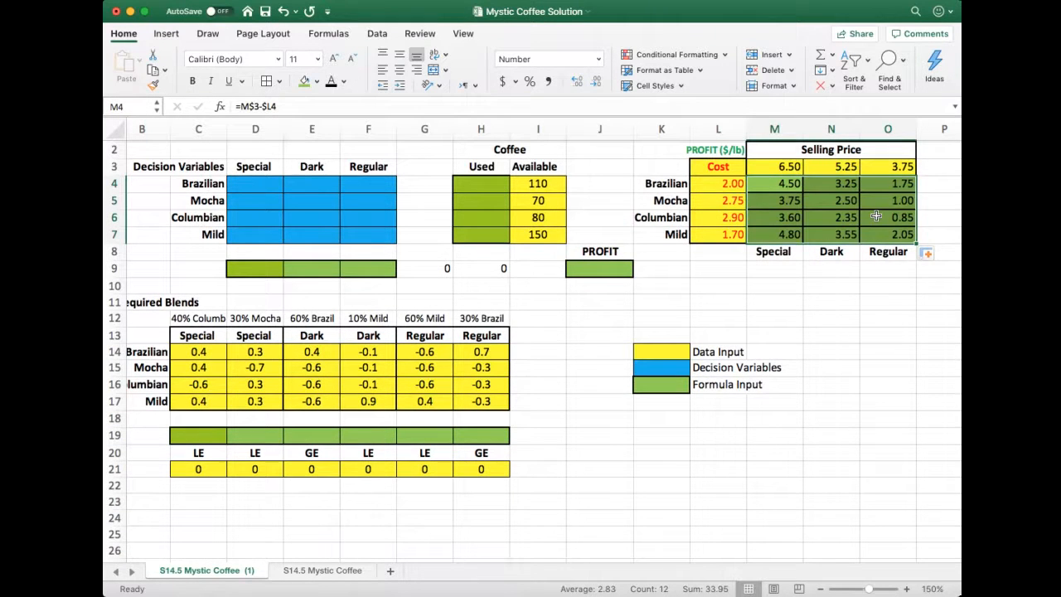
pyautogui.click(266, 82)
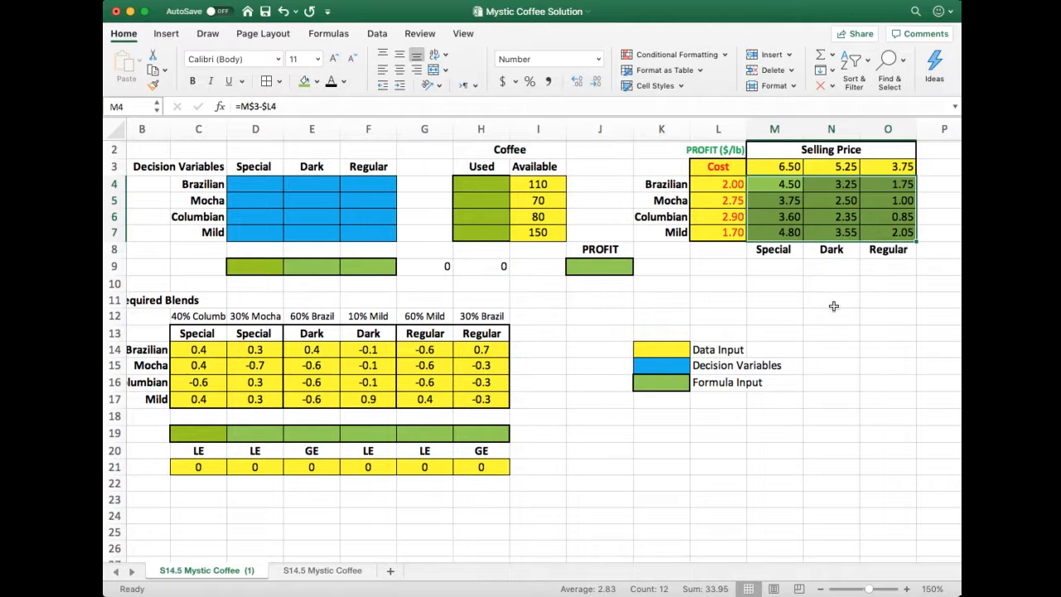
pyautogui.click(833, 306)
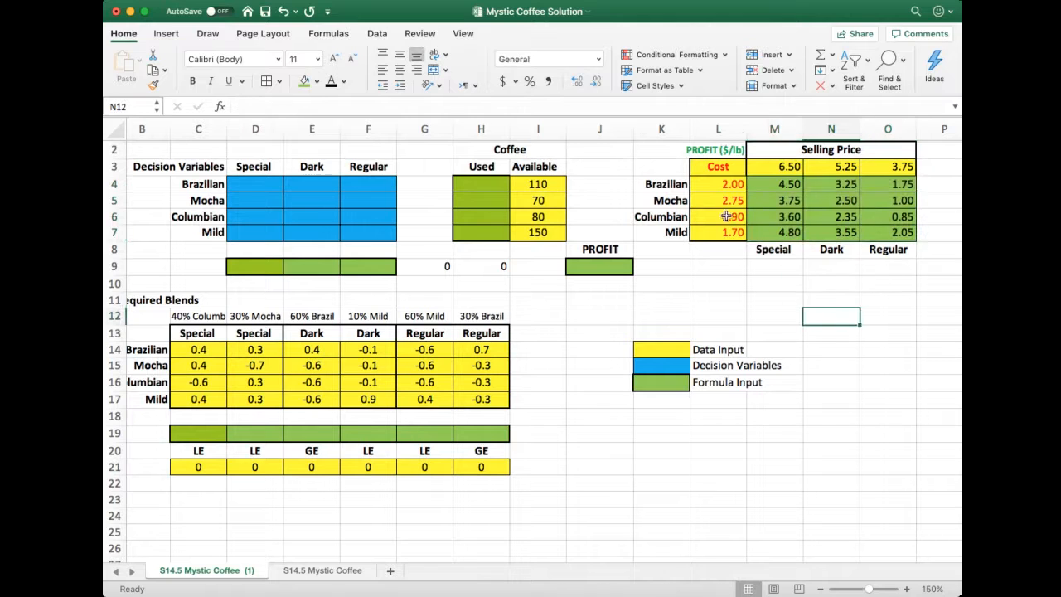
# Compare the formulas in M4 and M5, and replace M5's formula with the relative-reference version =M3-L5
pyautogui.click(780, 199)
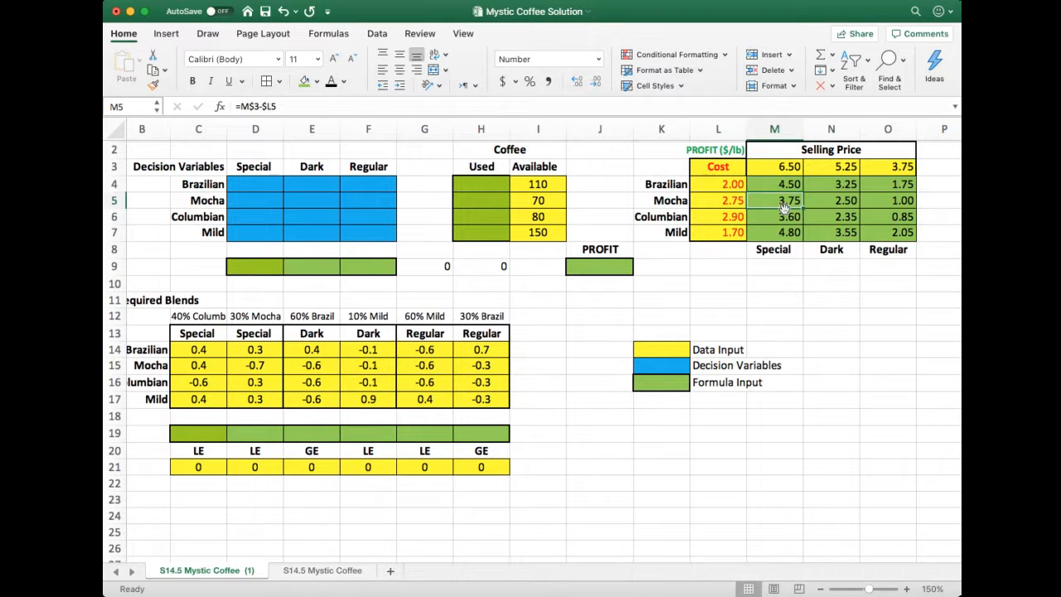
pyautogui.click(781, 184)
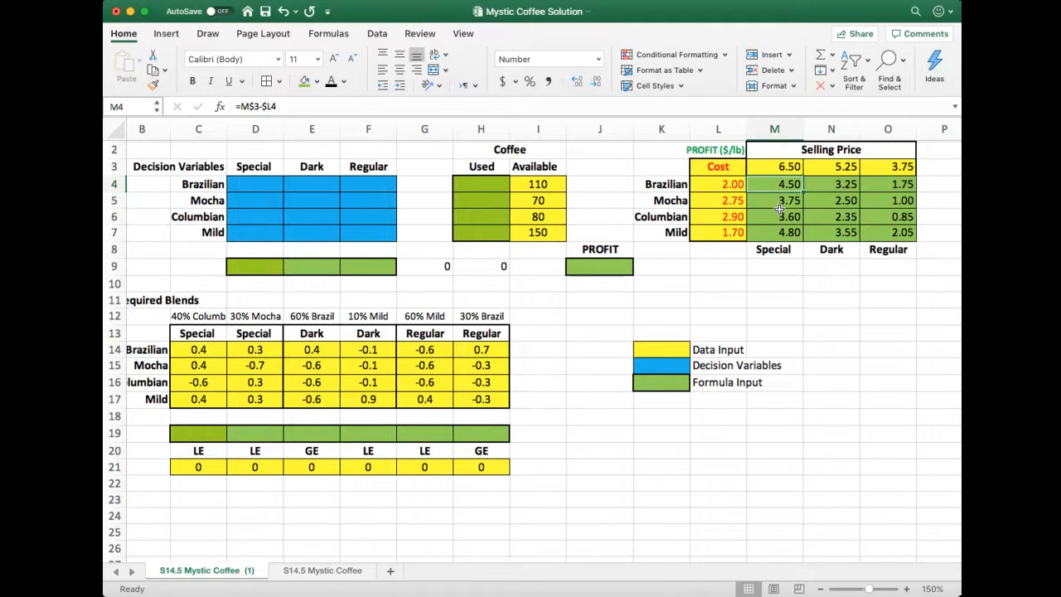
pyautogui.click(781, 204)
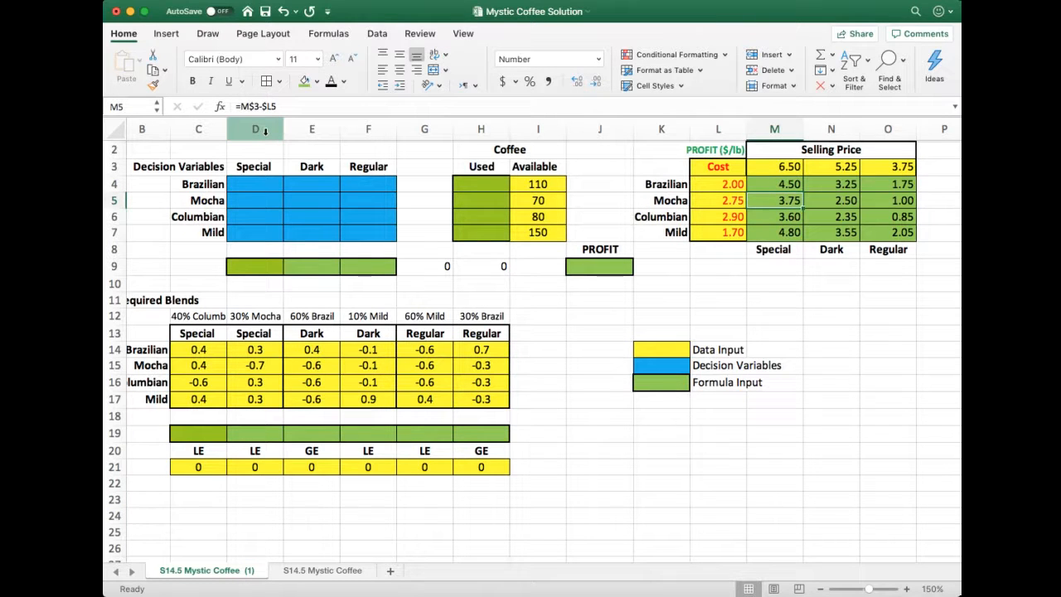
pyautogui.write('=')
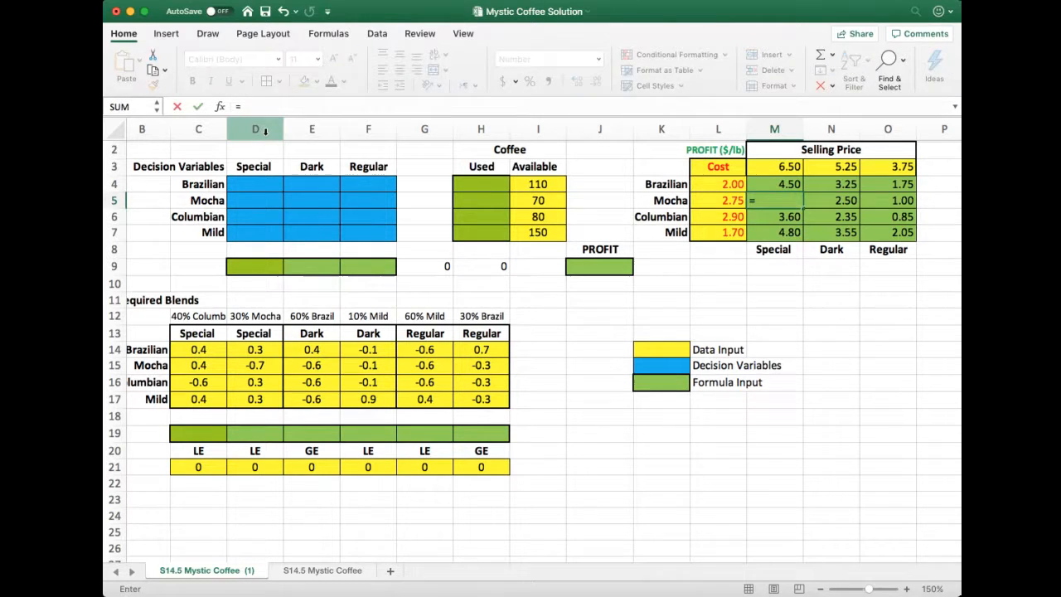
pyautogui.click(786, 167)
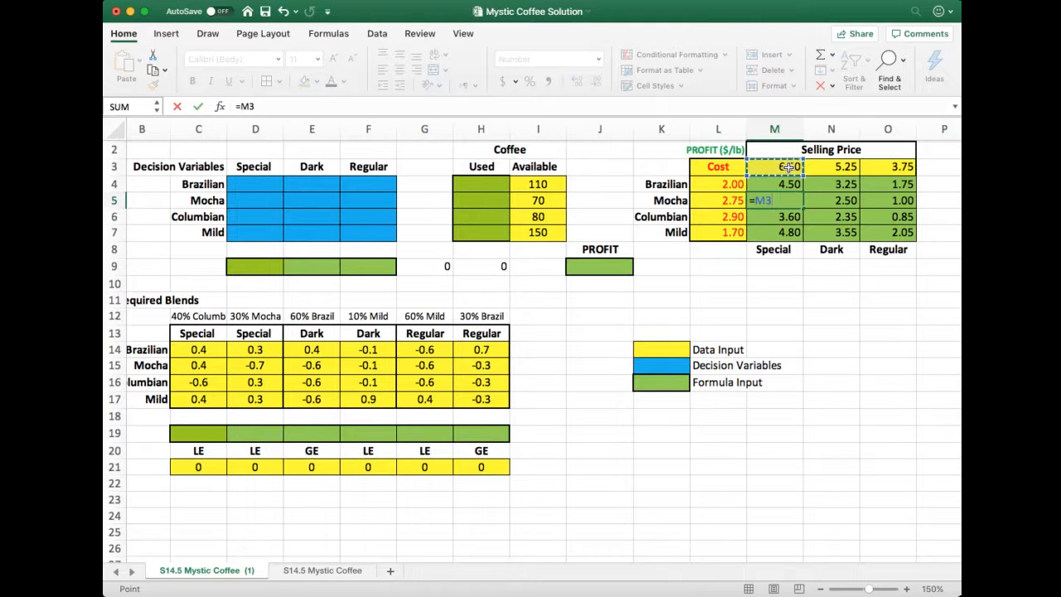
pyautogui.write('-')
pyautogui.click(723, 201)
pyautogui.press('Return')
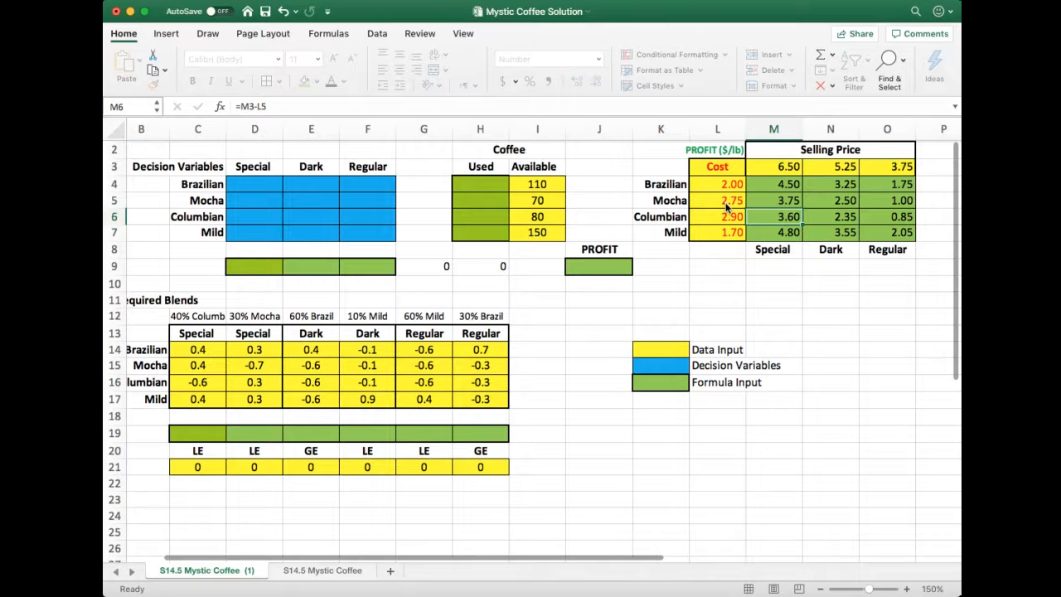
pyautogui.click(775, 200)
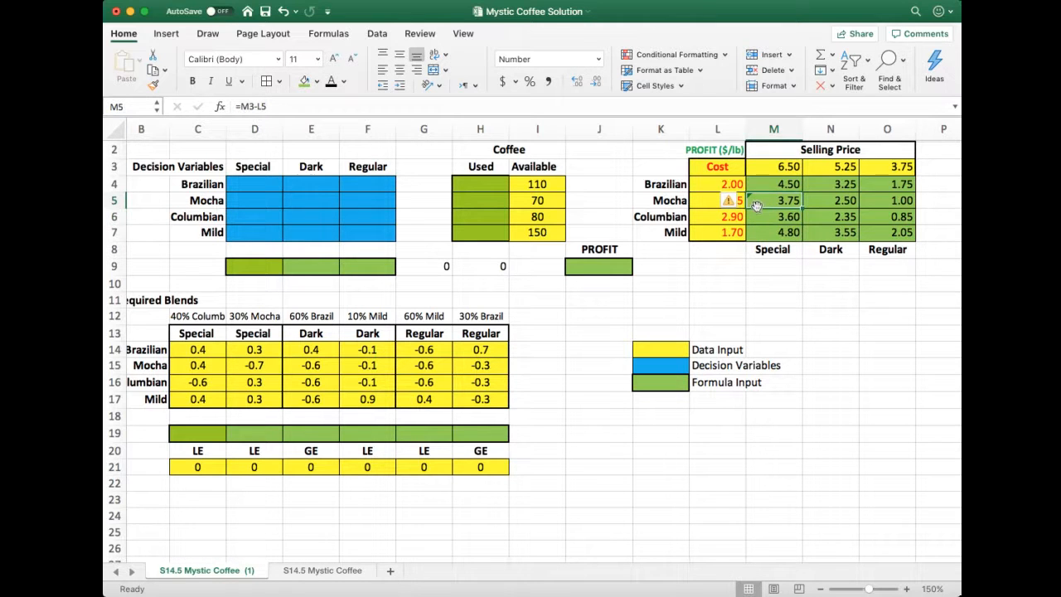
# Copy M4's mixed-reference profit formula =M$3-$L4 down into M5 again and save the workbook
pyautogui.click(832, 319)
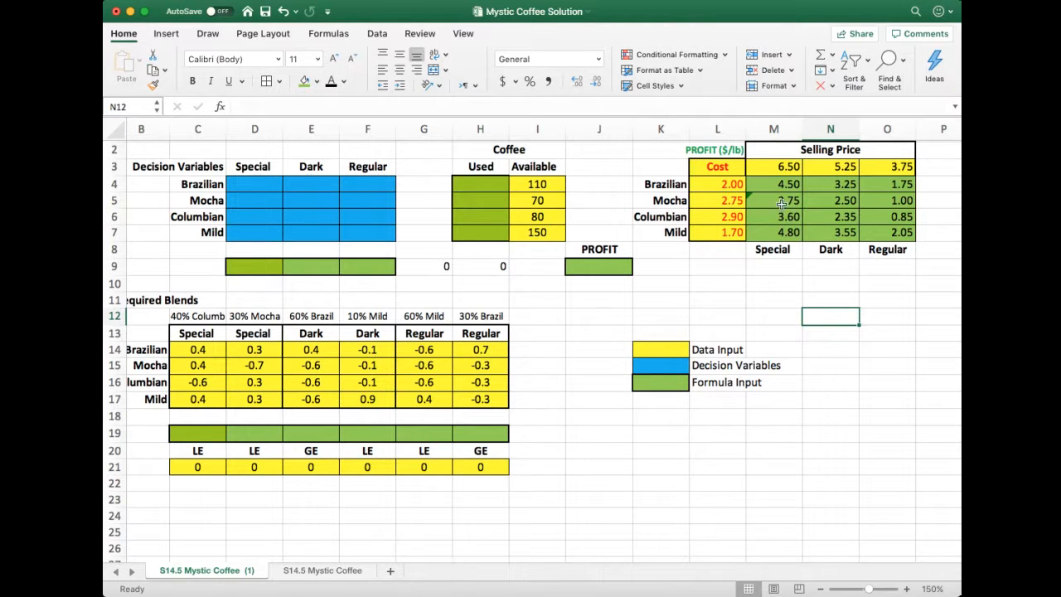
pyautogui.click(777, 201)
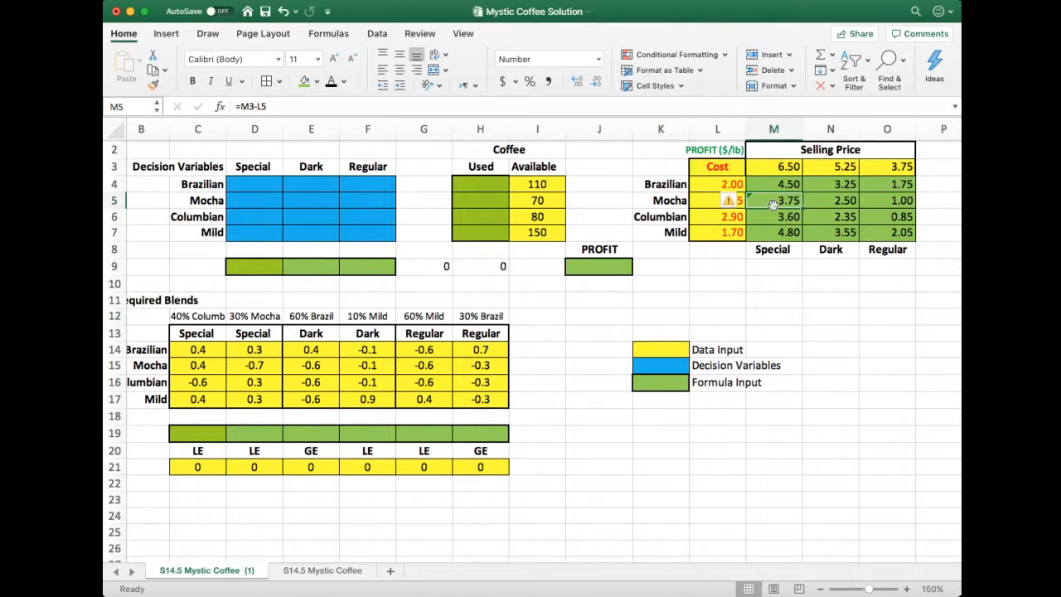
pyautogui.click(778, 181)
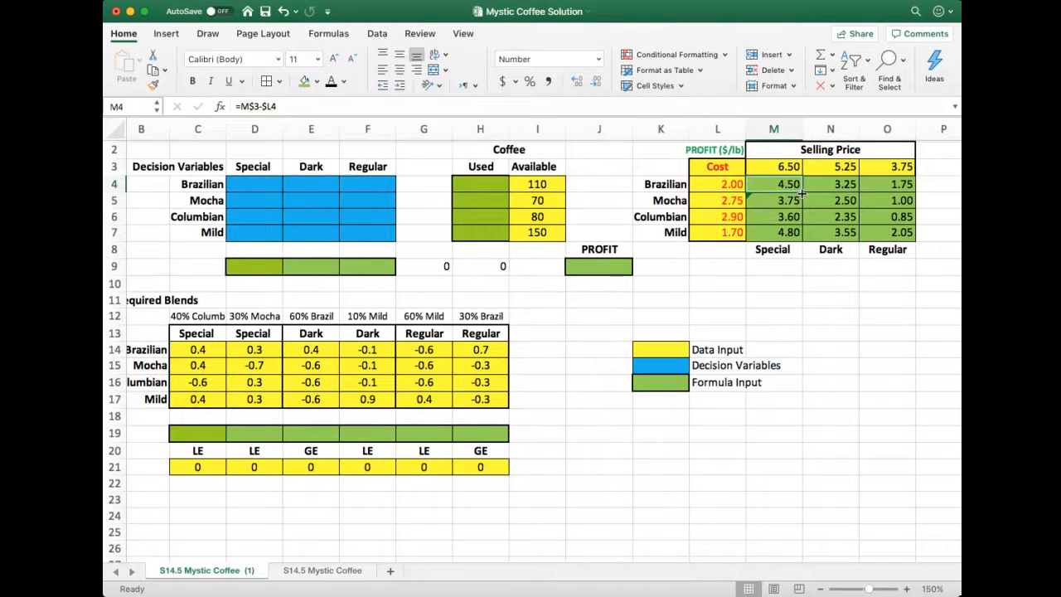
pyautogui.moveTo(801, 192); pyautogui.dragTo(794, 210)
pyautogui.click(788, 204)
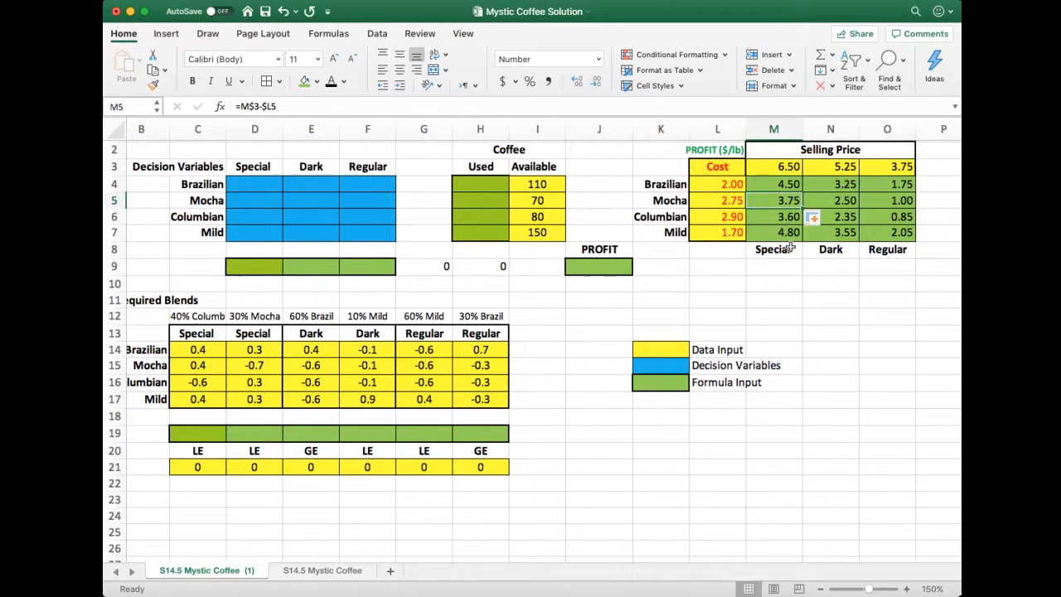
pyautogui.click(792, 249)
pyautogui.click(790, 203)
pyautogui.click(839, 327)
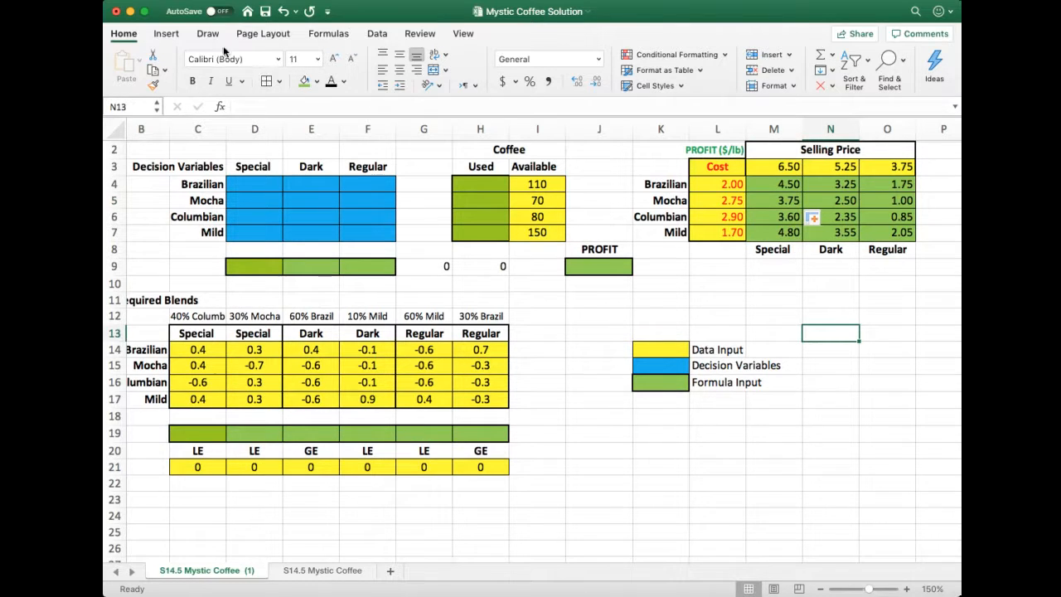
pyautogui.click(265, 12)
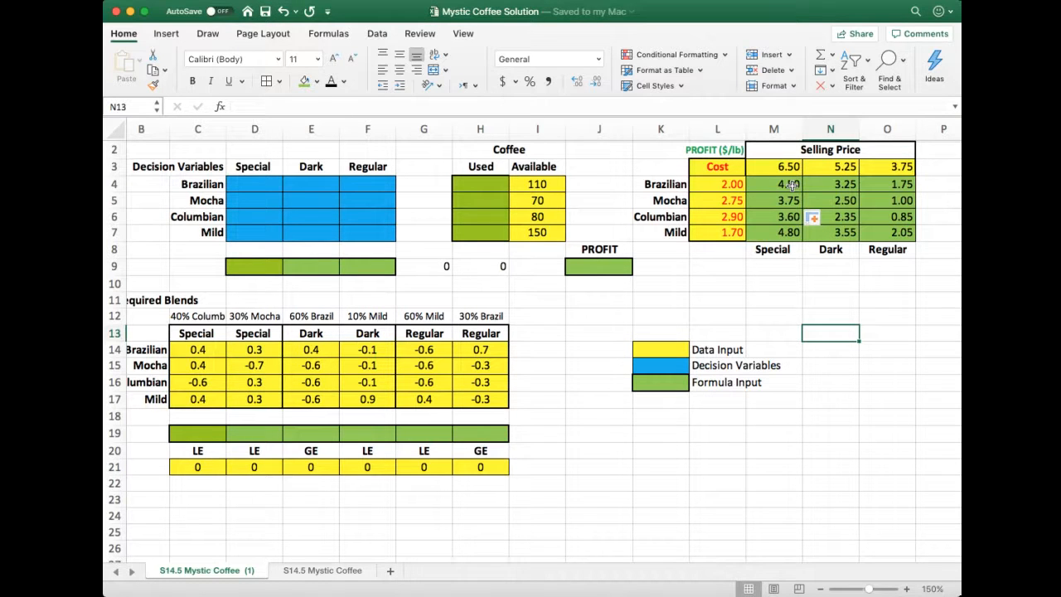
# Enter the label Objective Function in J10, directly below the green profit cell
pyautogui.click(591, 266)
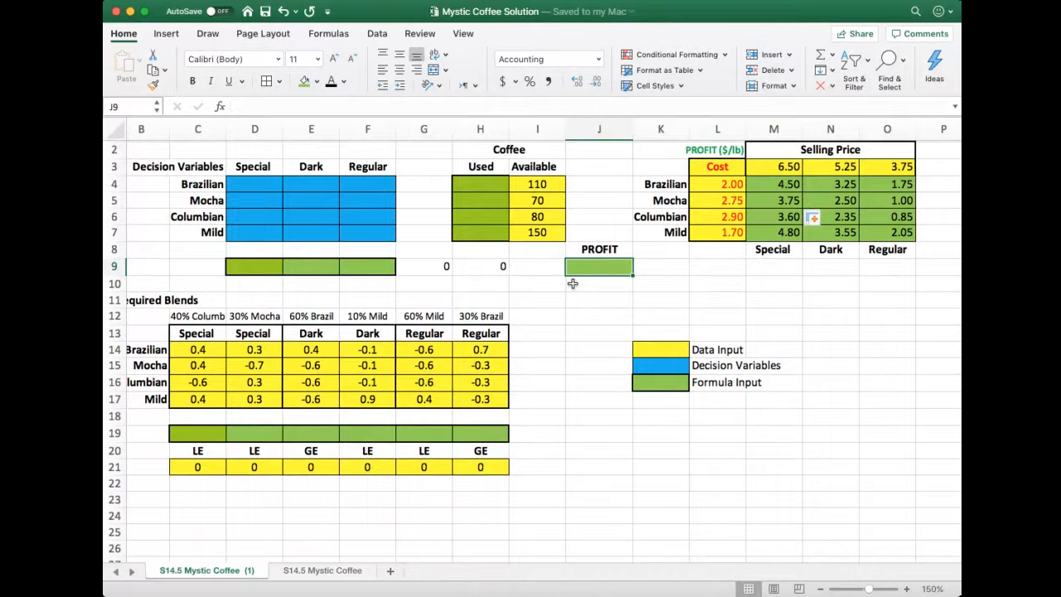
pyautogui.click(574, 285)
pyautogui.write('O')
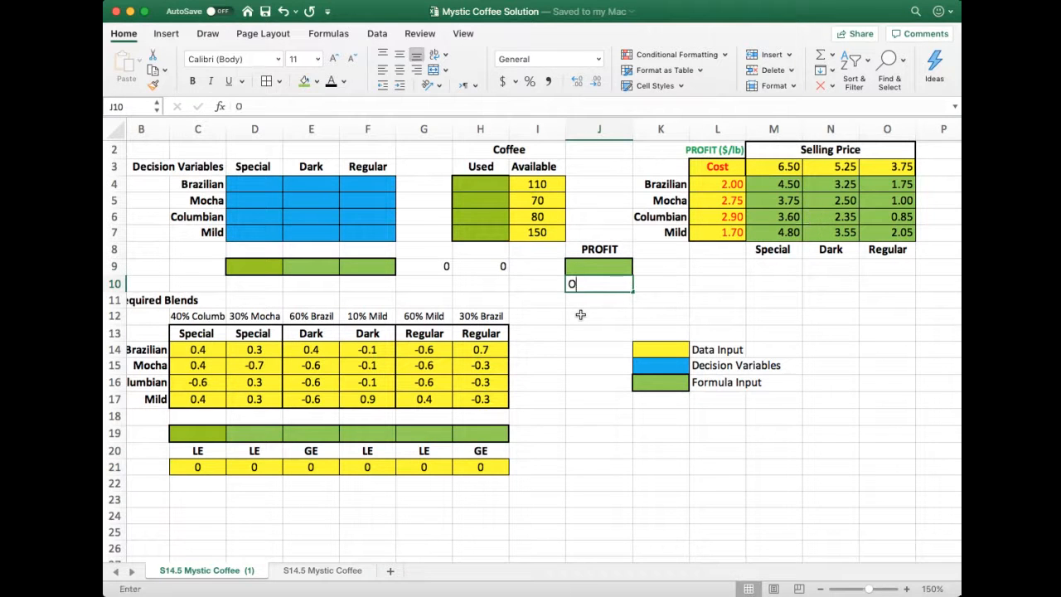
pyautogui.write('bje')
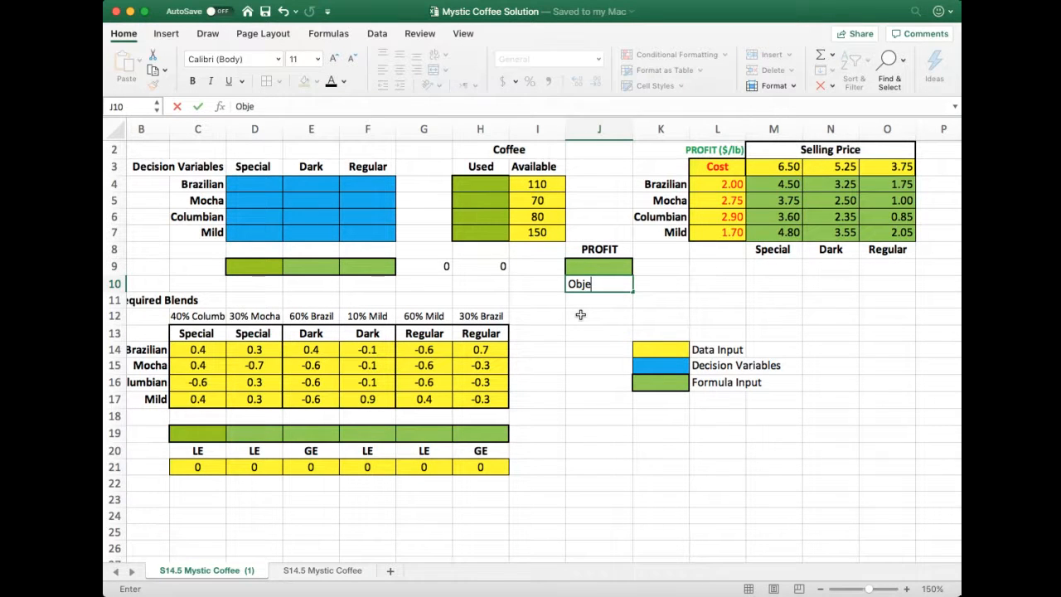
pyautogui.write('ctive Function')
pyautogui.press('Return')
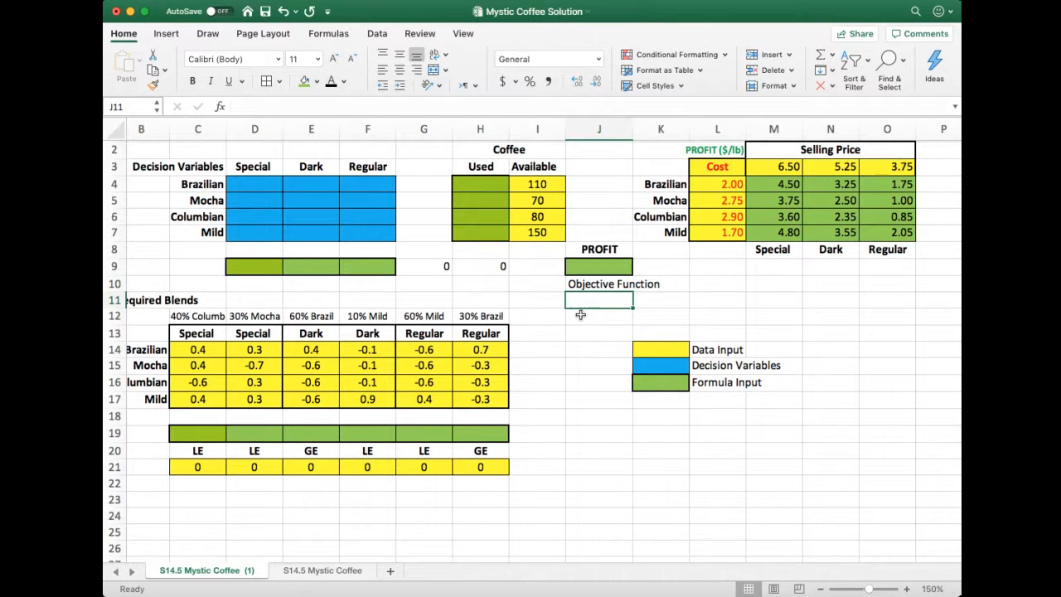
# Make the Objective Function label in J10 bold and centre it in its cell
pyautogui.click(618, 285)
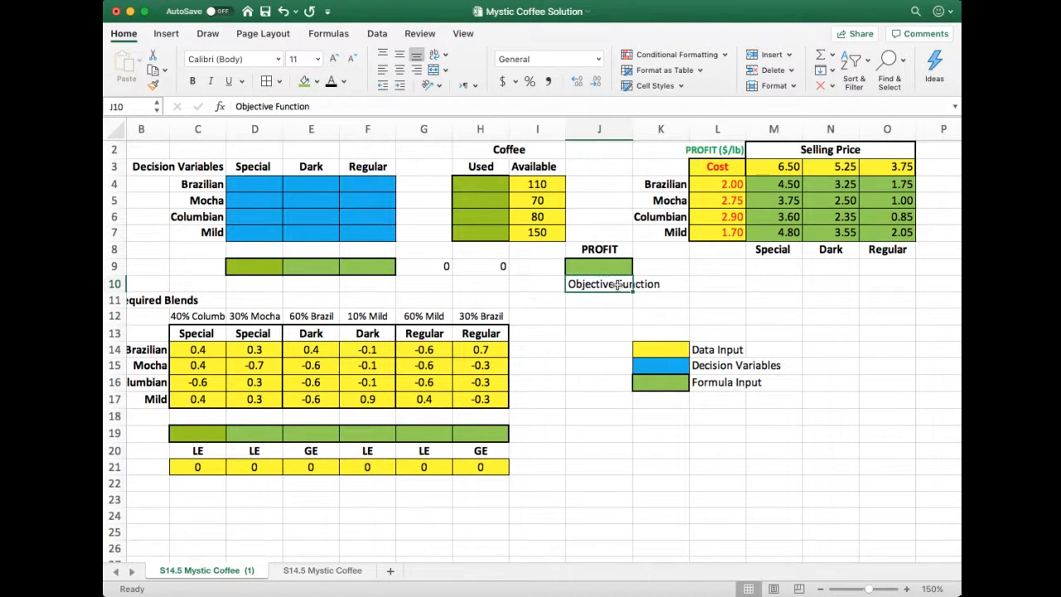
pyautogui.press('super+b')
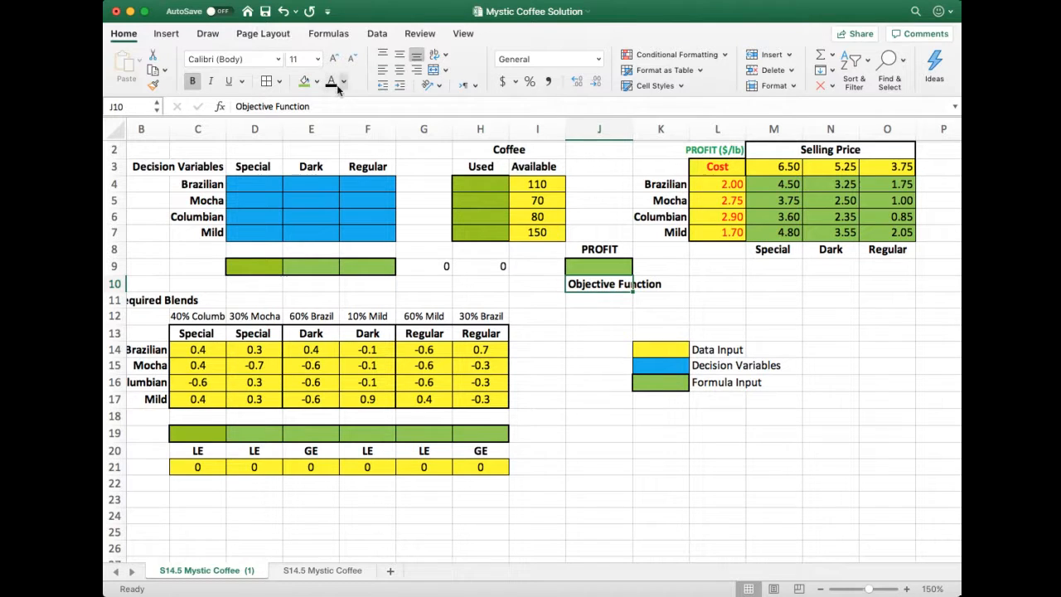
pyautogui.click(400, 70)
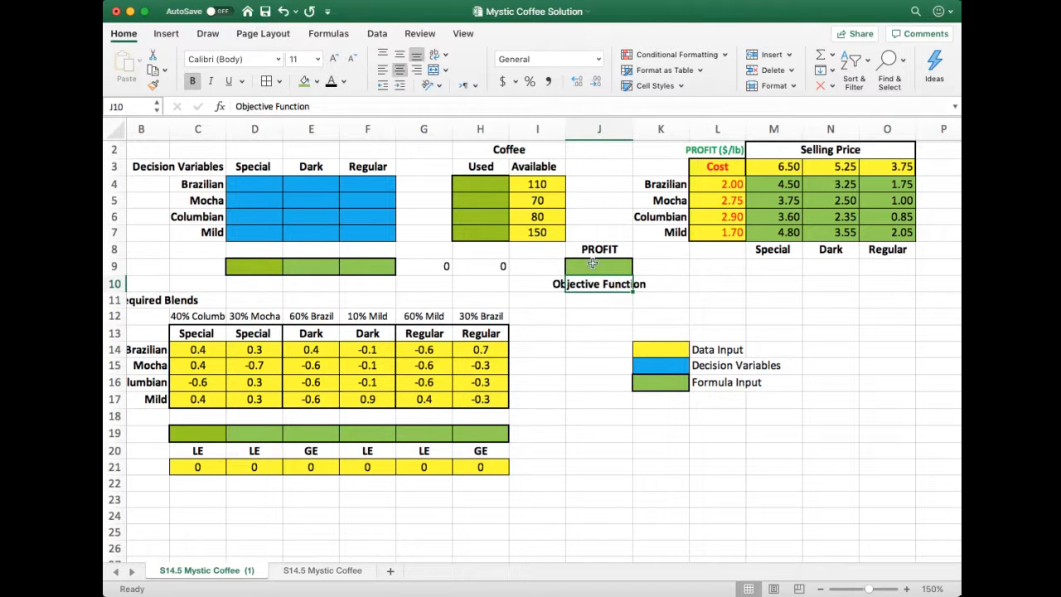
pyautogui.click(618, 315)
pyautogui.click(604, 301)
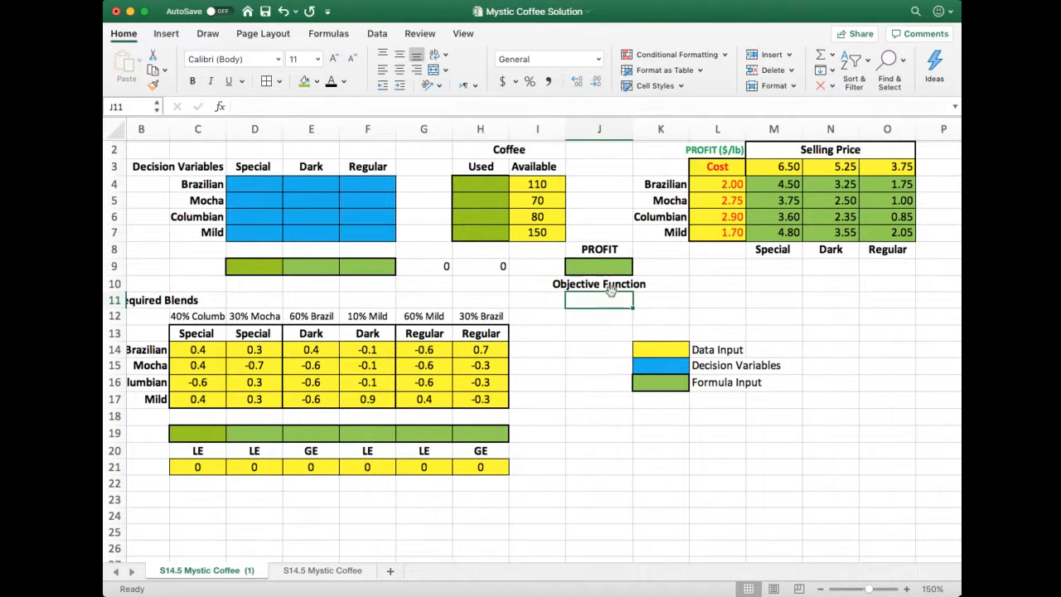
# Put an outside border around the profit per pound grid M4:O7
pyautogui.click(611, 265)
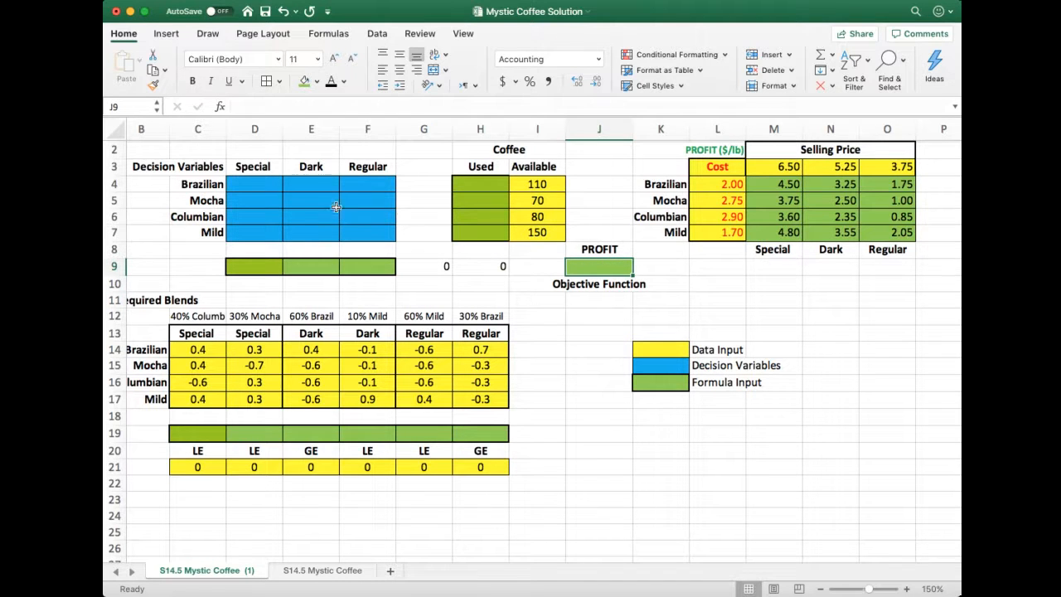
pyautogui.moveTo(262, 186); pyautogui.dragTo(367, 231)
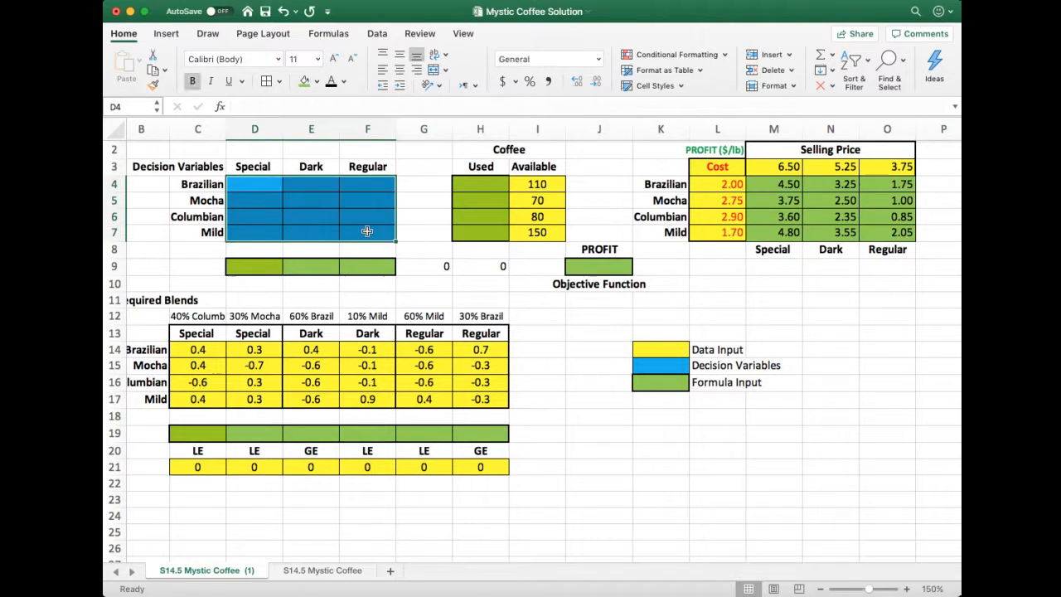
pyautogui.moveTo(784, 182); pyautogui.dragTo(893, 234)
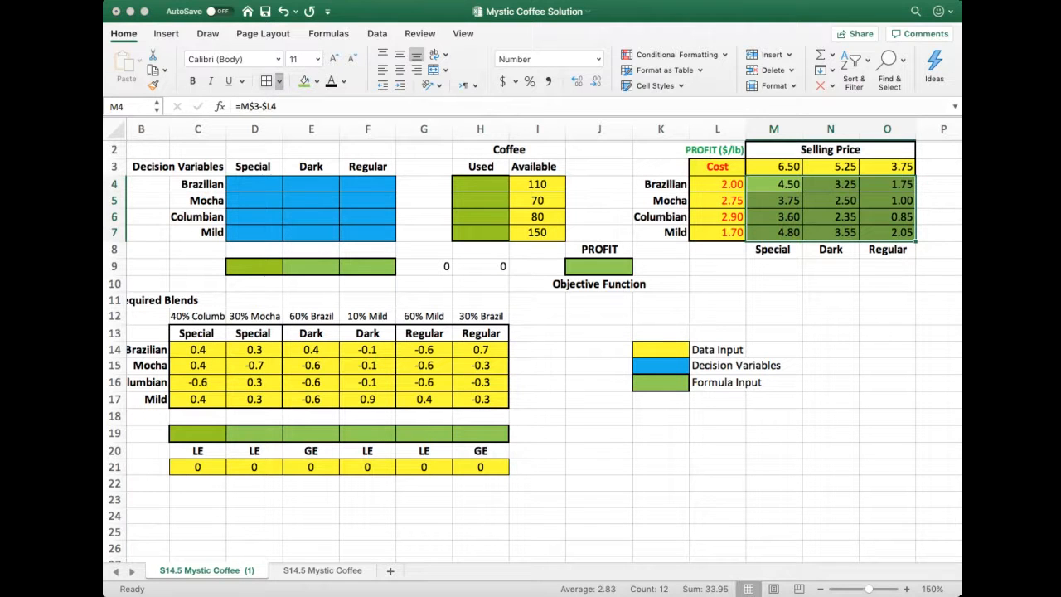
pyautogui.click(890, 299)
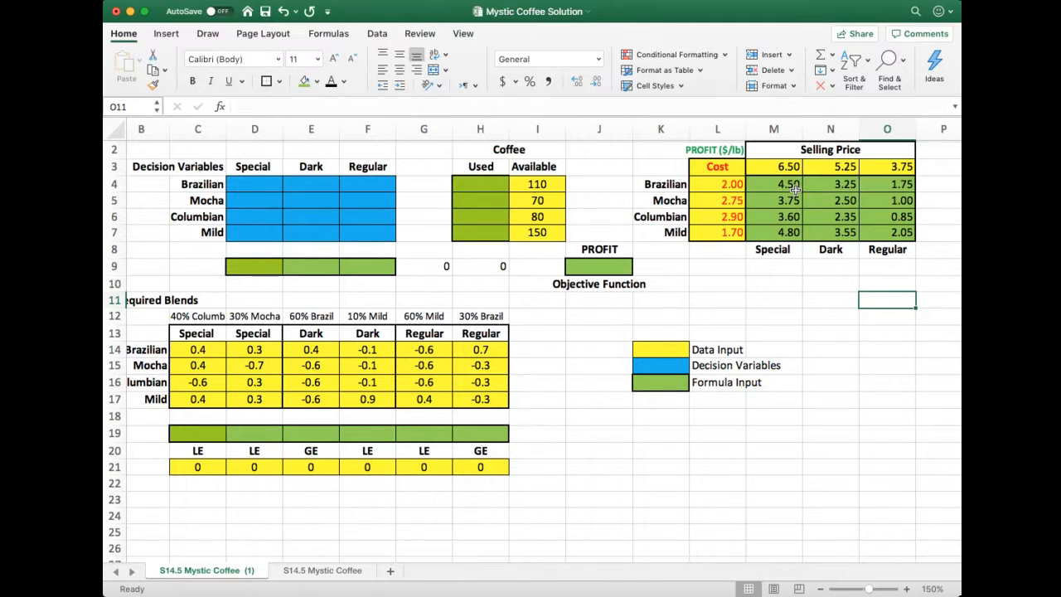
# Enter the objective formula =SUMPRODUCT(D4:F7,M4:O7) in the profit cell J9, multiplying the decision variables by the profits per pound
pyautogui.click(615, 271)
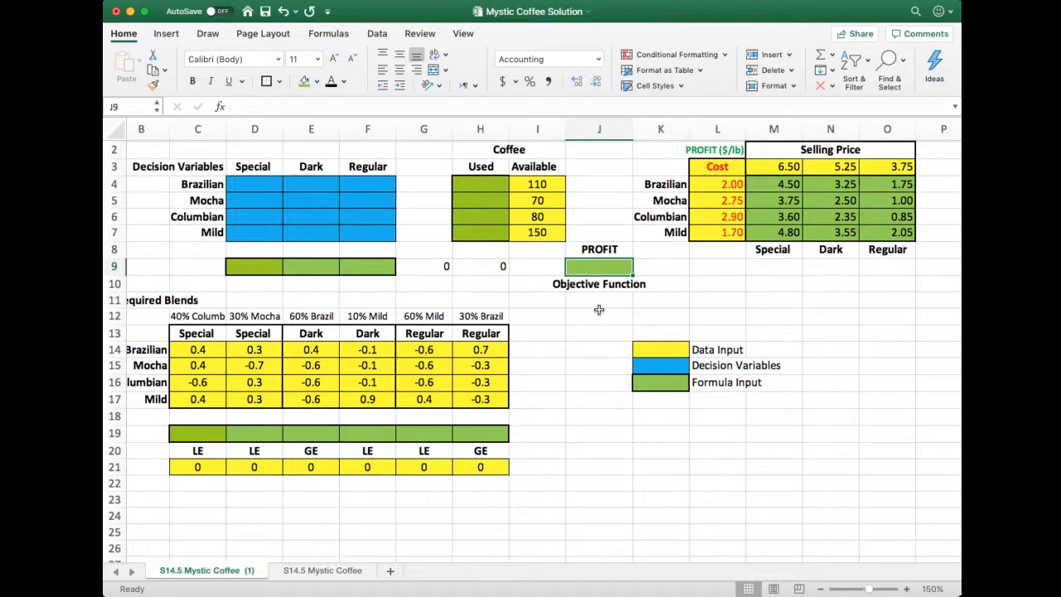
pyautogui.write('=')
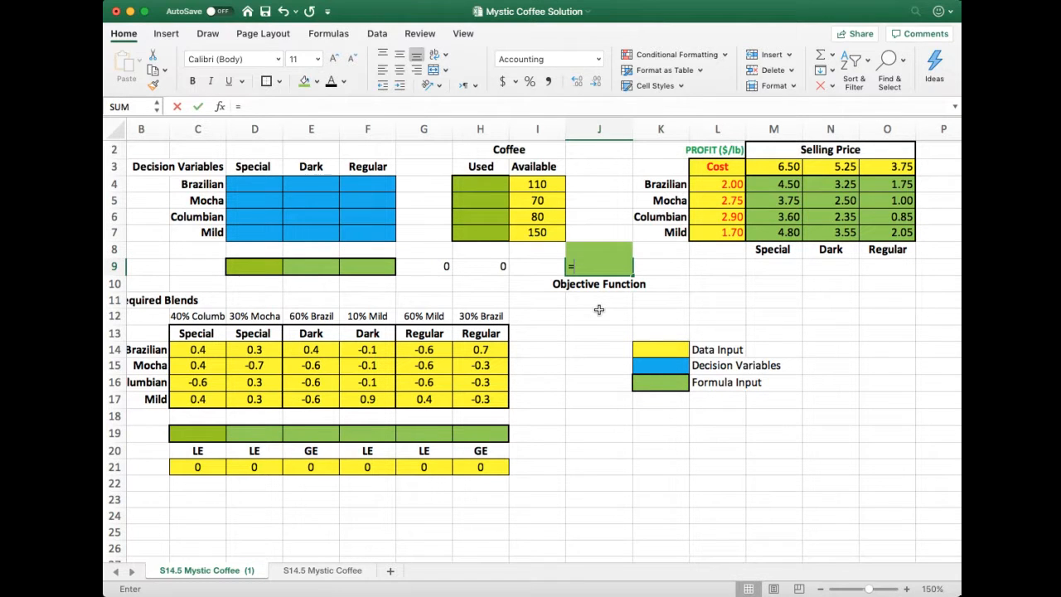
pyautogui.write('sum')
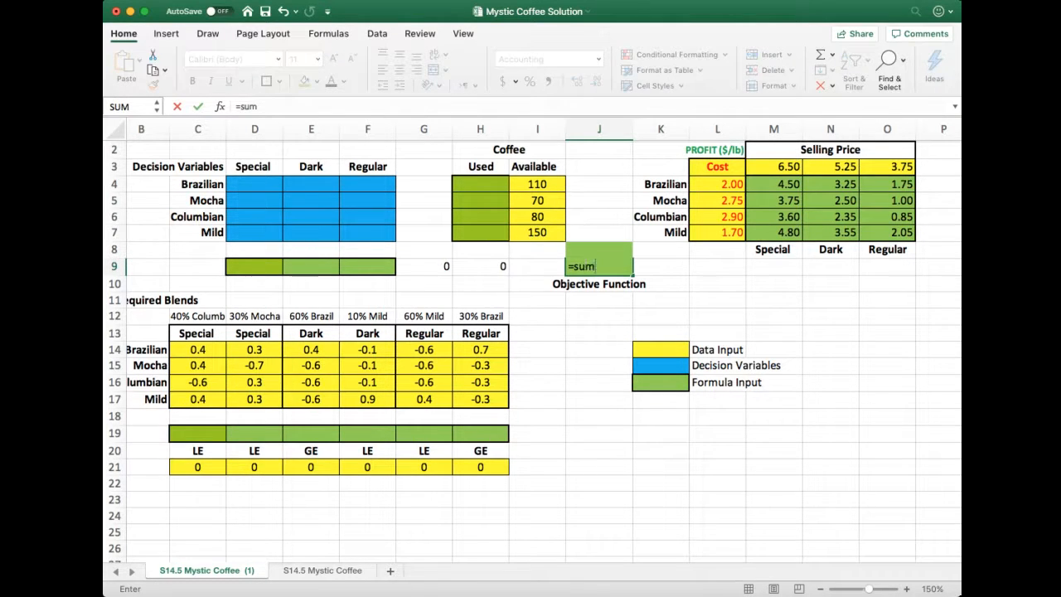
pyautogui.write('product')
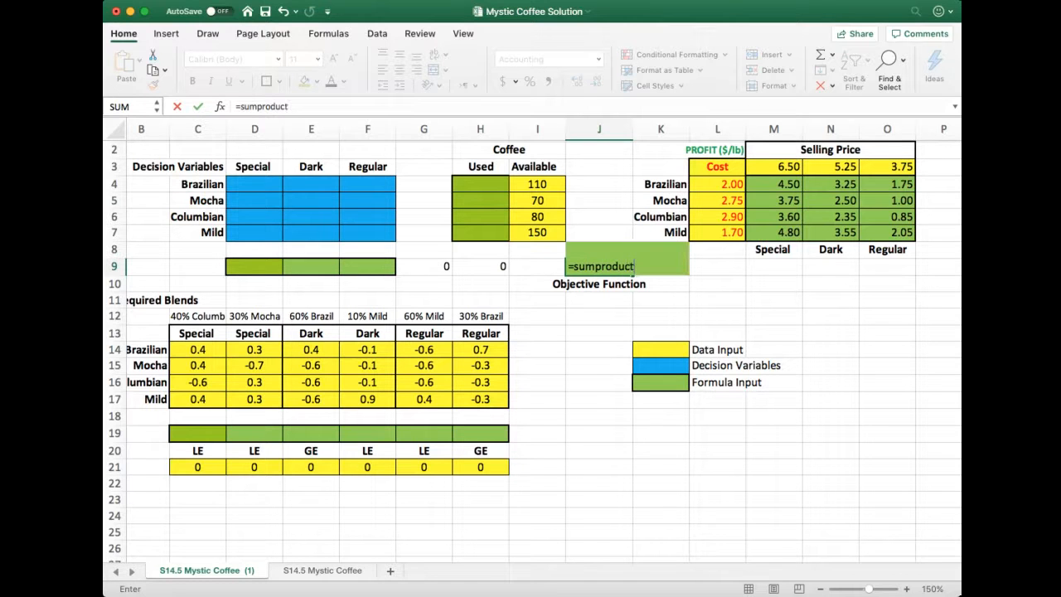
pyautogui.write('(')
pyautogui.moveTo(265, 187); pyautogui.dragTo(380, 232)
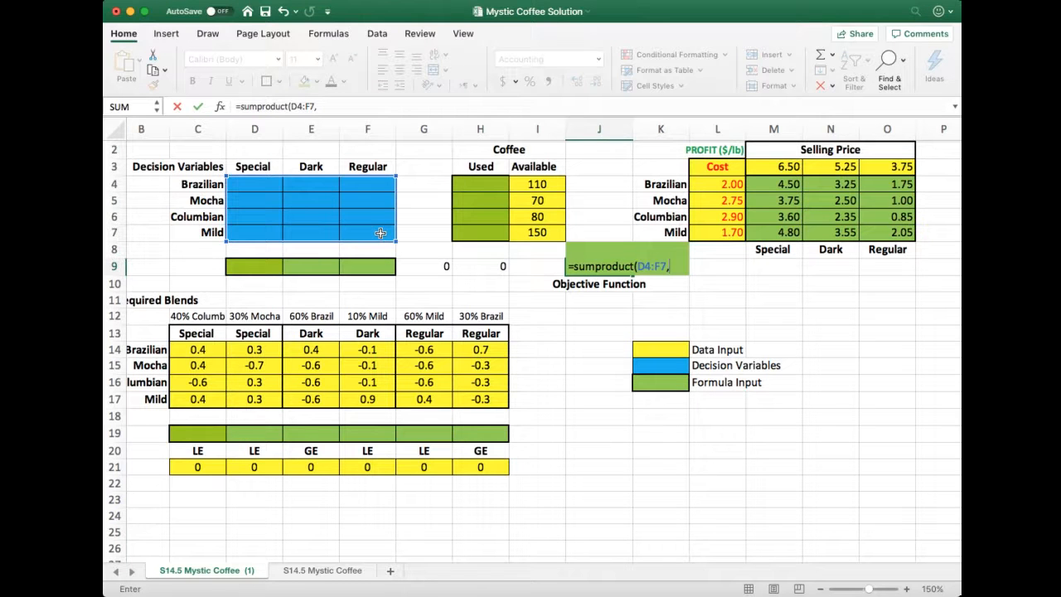
pyautogui.write(',')
pyautogui.moveTo(761, 191); pyautogui.dragTo(886, 224)
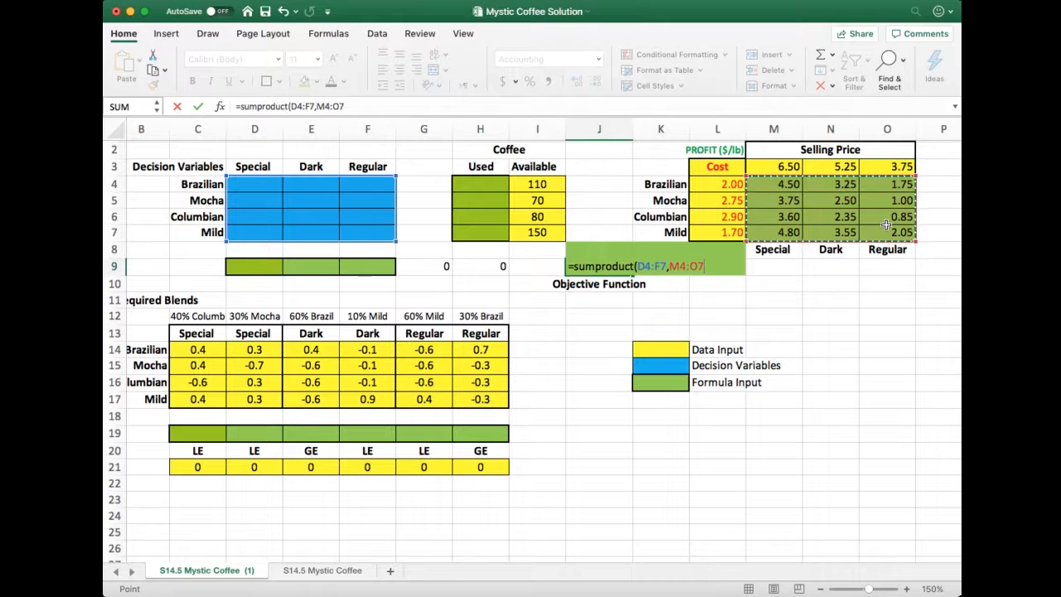
pyautogui.write(')')
pyautogui.press('Return')
pyautogui.press('Up')
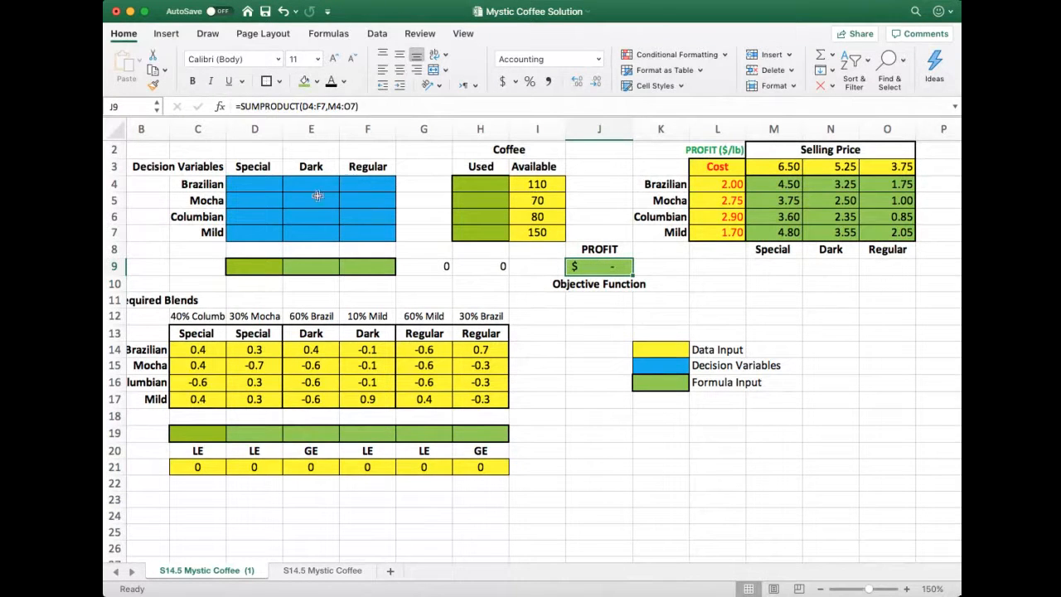
# Test the profit formula with a trial quantity of 10 in the Brazilian/Special cell D4, and undo the entry
pyautogui.click(250, 190)
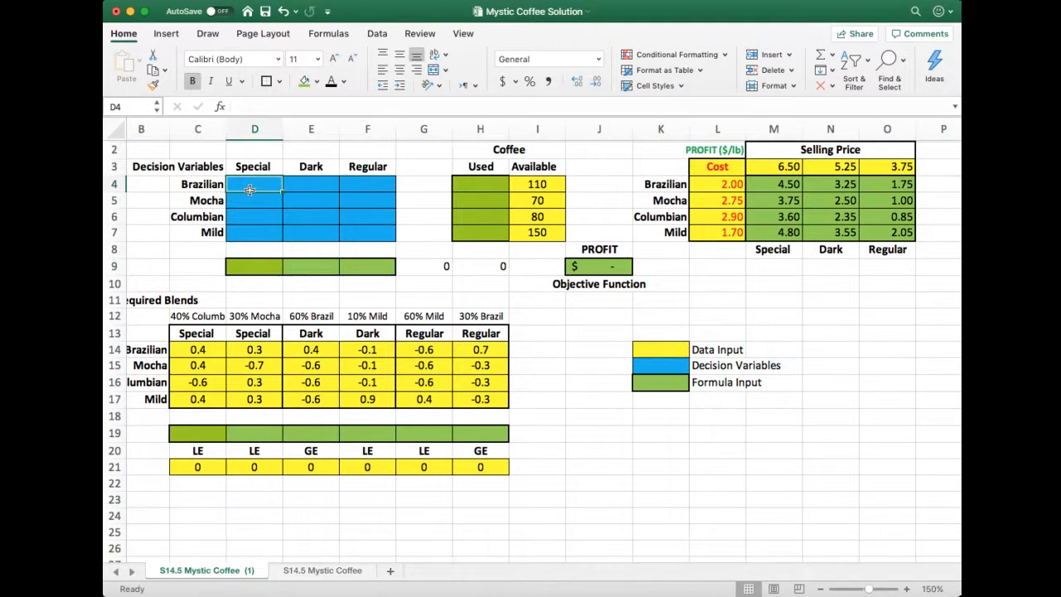
pyautogui.write('10')
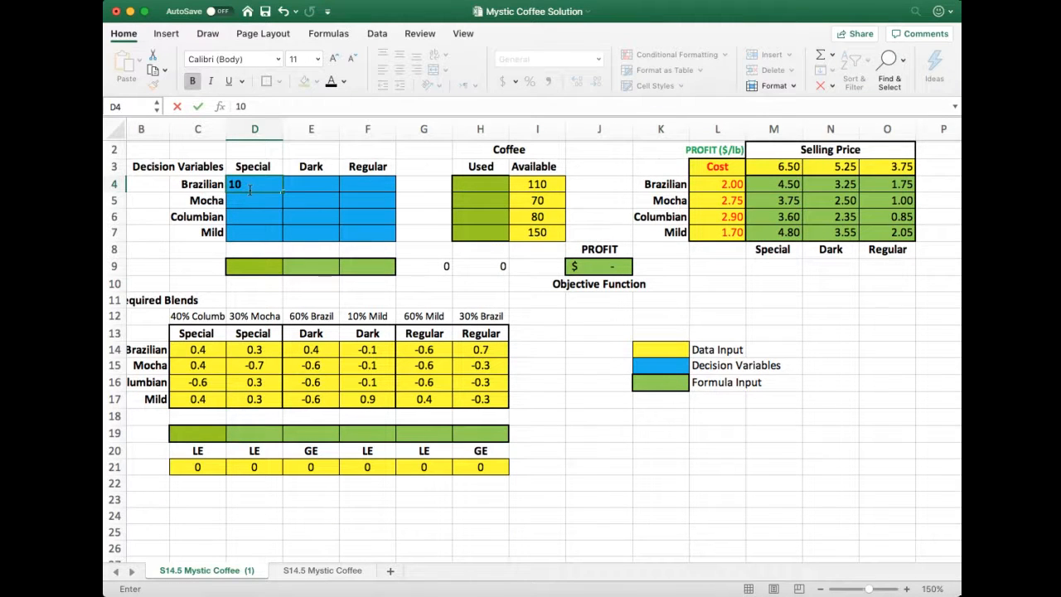
pyautogui.press('Return')
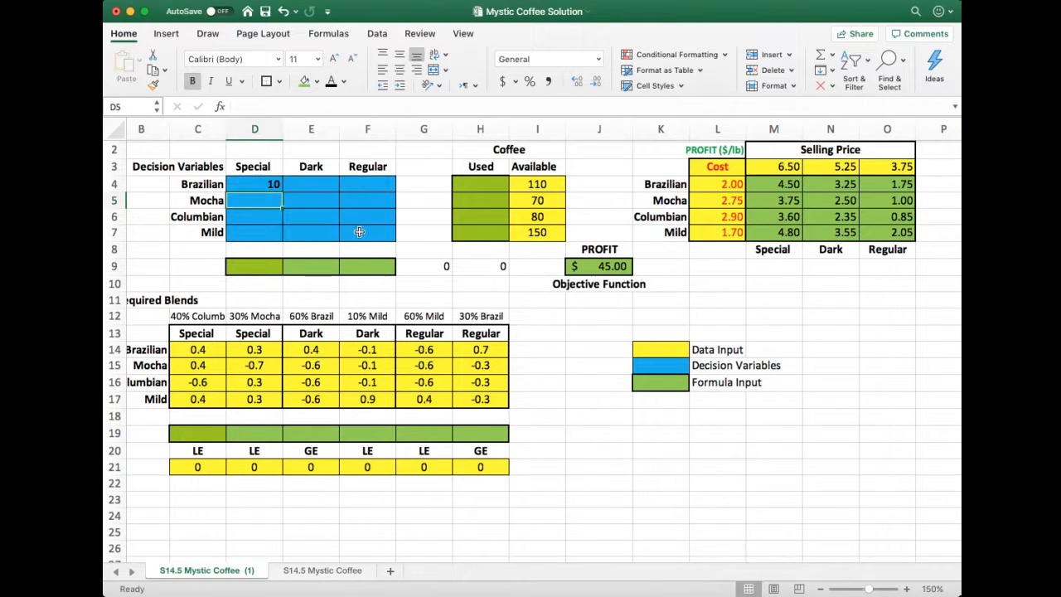
pyautogui.click(274, 184)
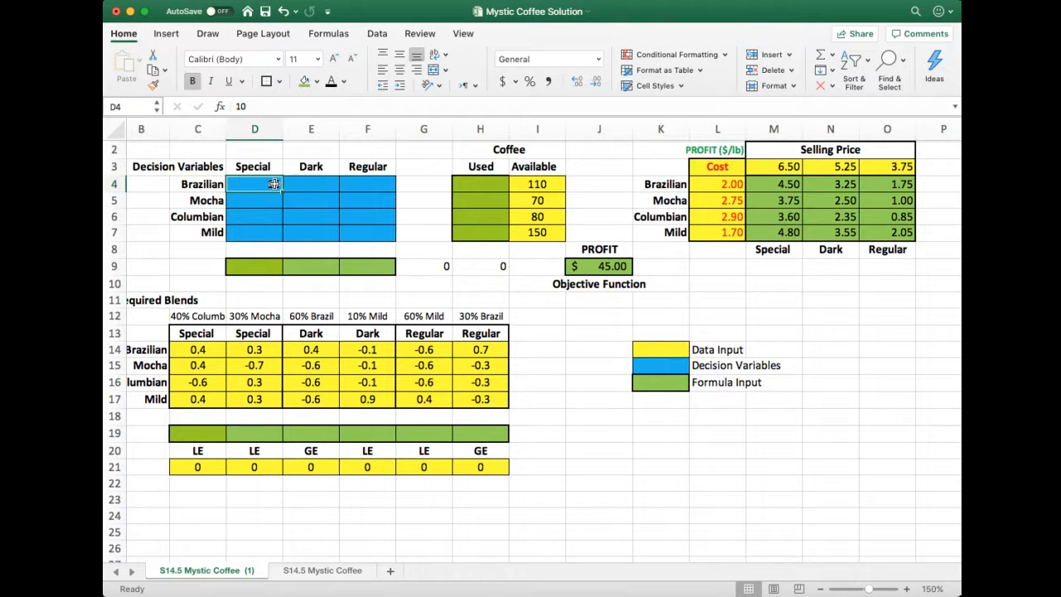
pyautogui.hotkey('ctrl', 'z')
# Test the profit formula with a trial quantity of 10 in the Mild/Regular cell F7, and clear the entry
pyautogui.click(372, 235)
pyautogui.write('1')
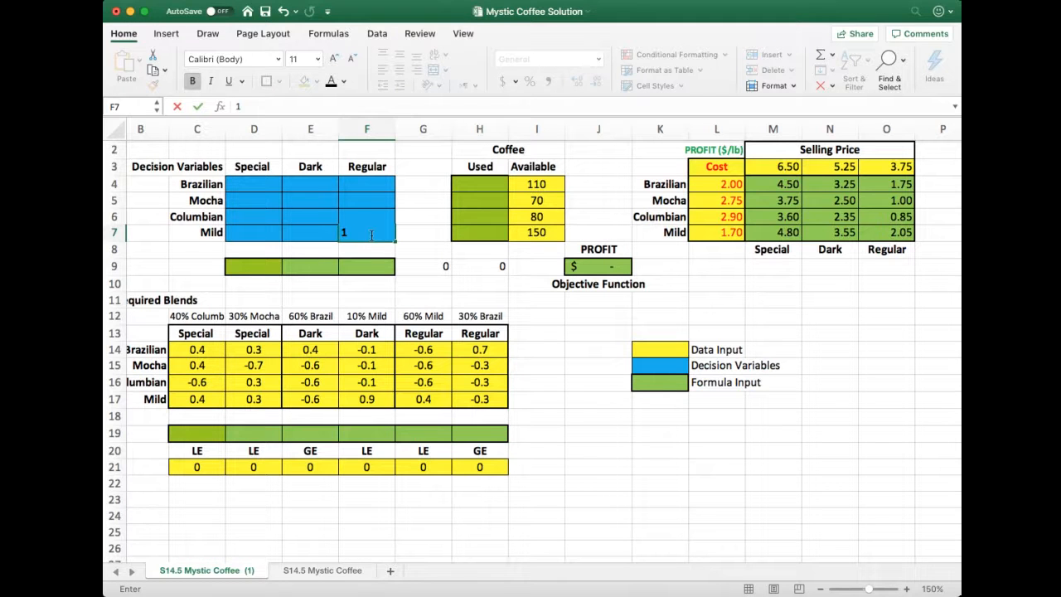
pyautogui.write('0')
pyautogui.click(371, 234)
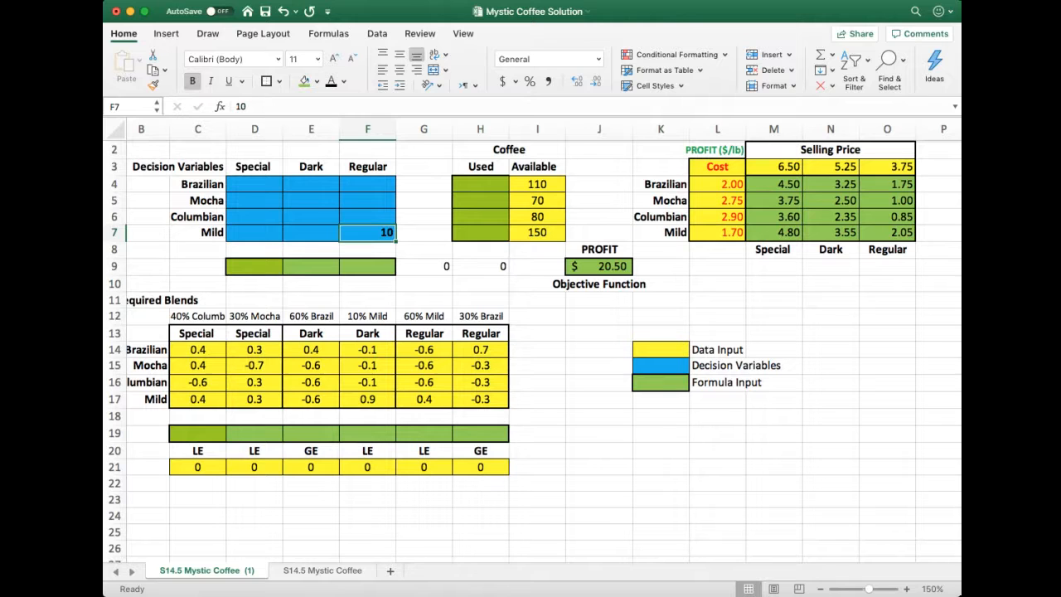
pyautogui.press('Delete')
pyautogui.press('Return')
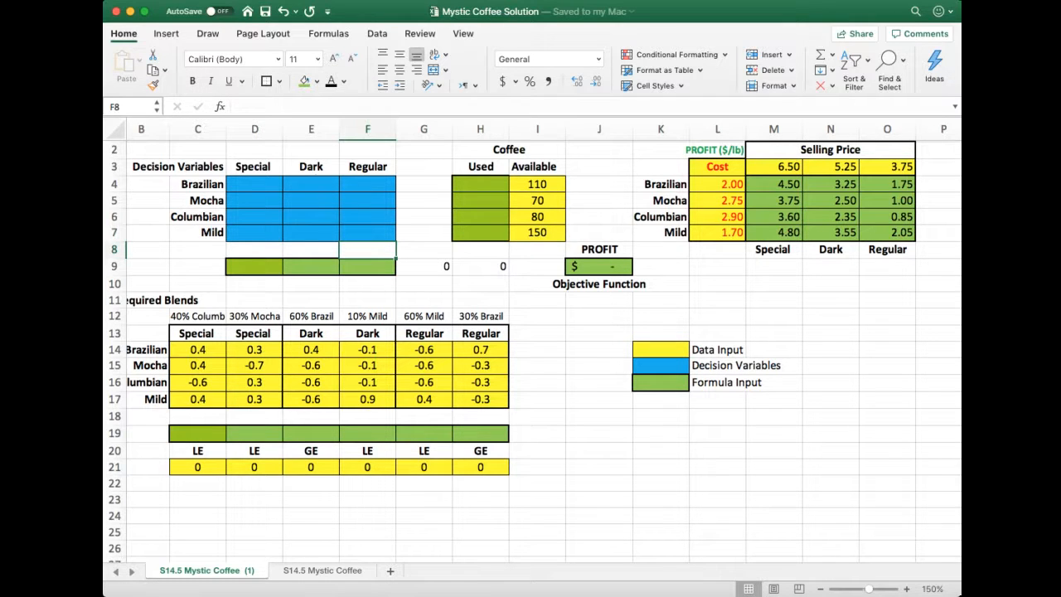
# Copy the text of the SUMPRODUCT objective formula from the profit cell J9
pyautogui.press('Up')
pyautogui.press('Down')
pyautogui.press('Down')
pyautogui.press('Right')
pyautogui.press('Right')
pyautogui.press('Right')
pyautogui.press('Right')
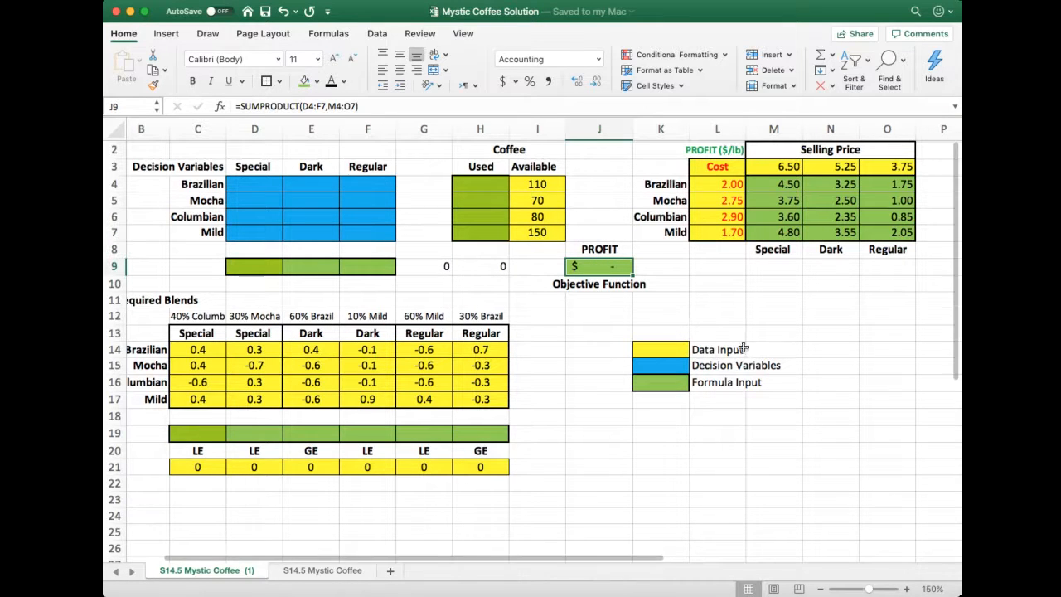
pyautogui.moveTo(235, 106); pyautogui.dragTo(378, 107)
pyautogui.press('super+c')
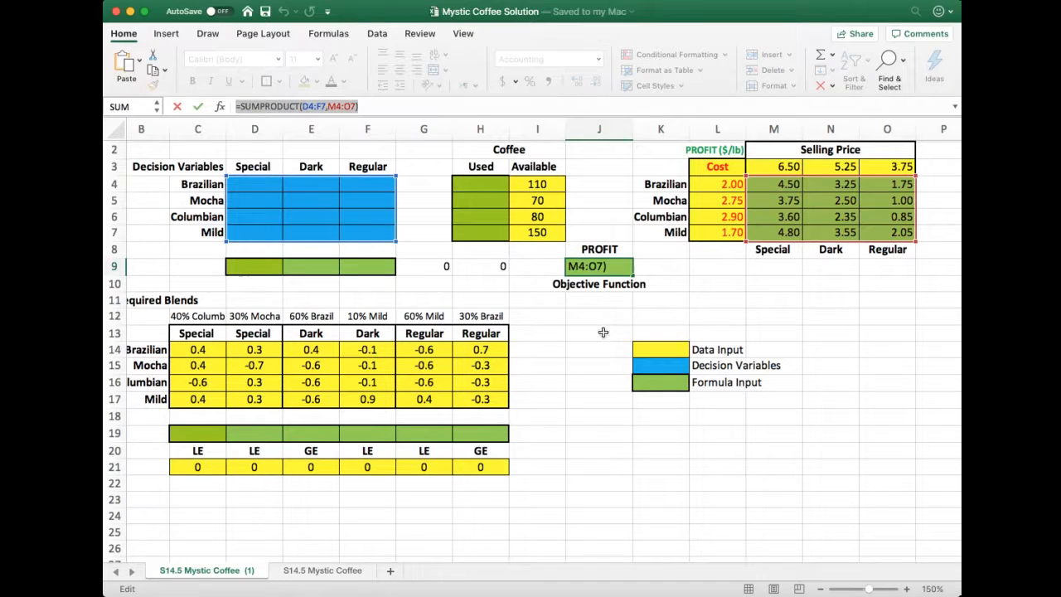
pyautogui.write('=')
pyautogui.click(598, 300)
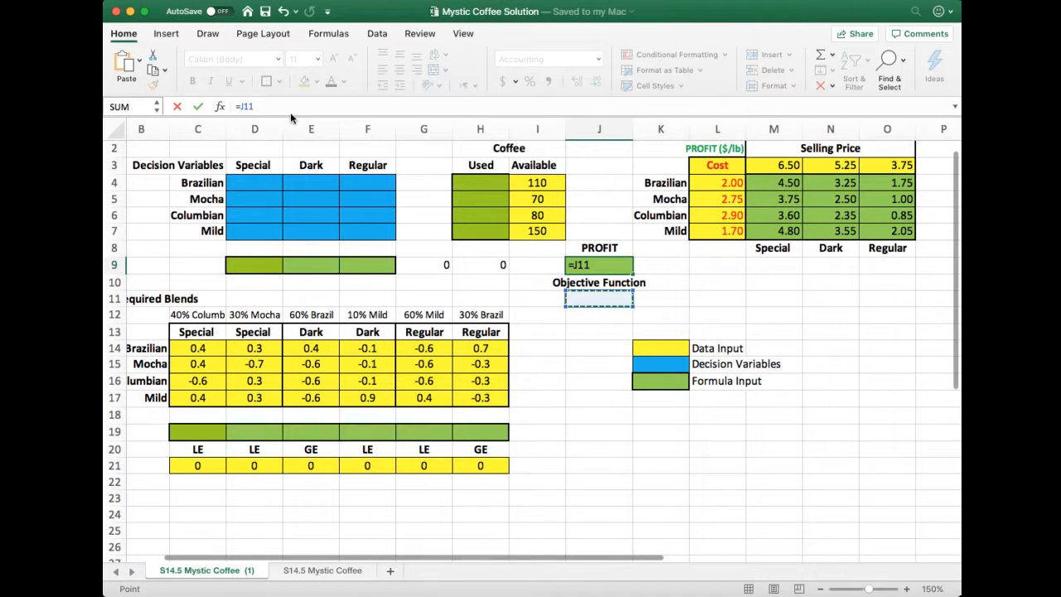
pyautogui.press('BackSpace')
pyautogui.press('BackSpace')
pyautogui.press('BackSpace')
pyautogui.press('BackSpace')
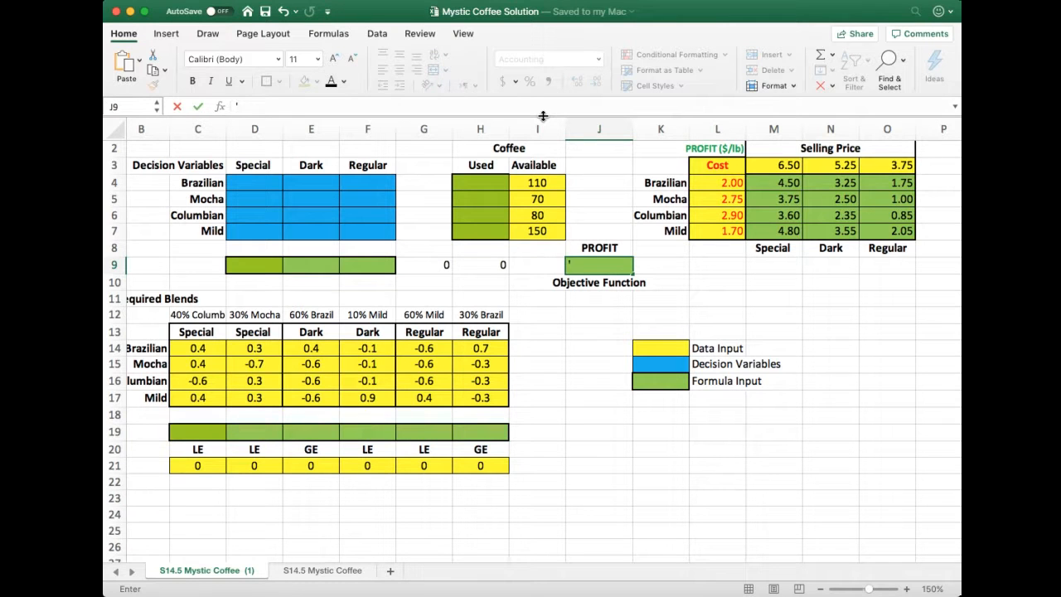
pyautogui.write("'")
pyautogui.press('super+v')
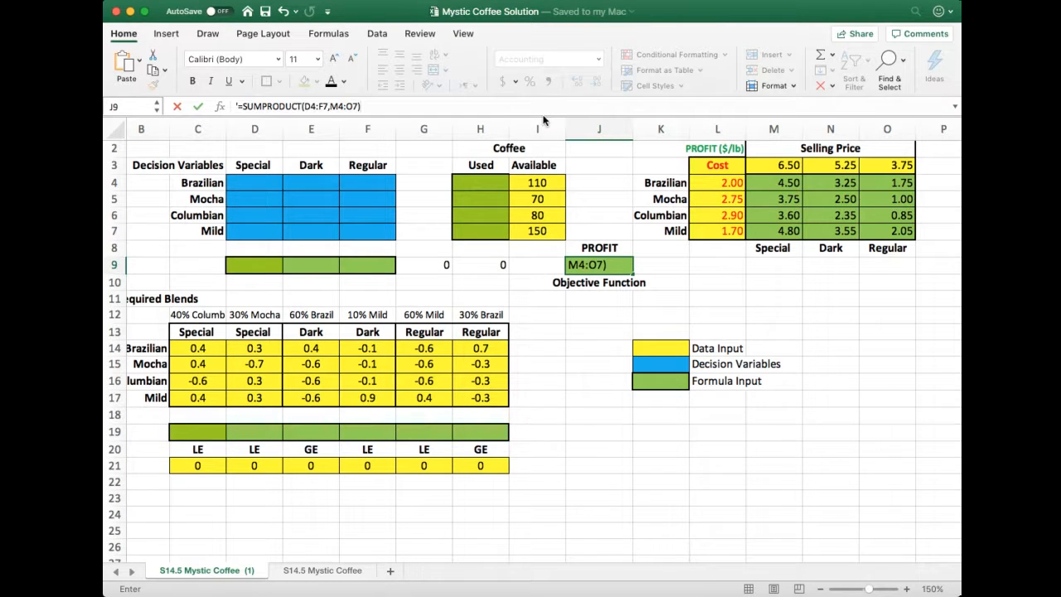
pyautogui.press('Return')
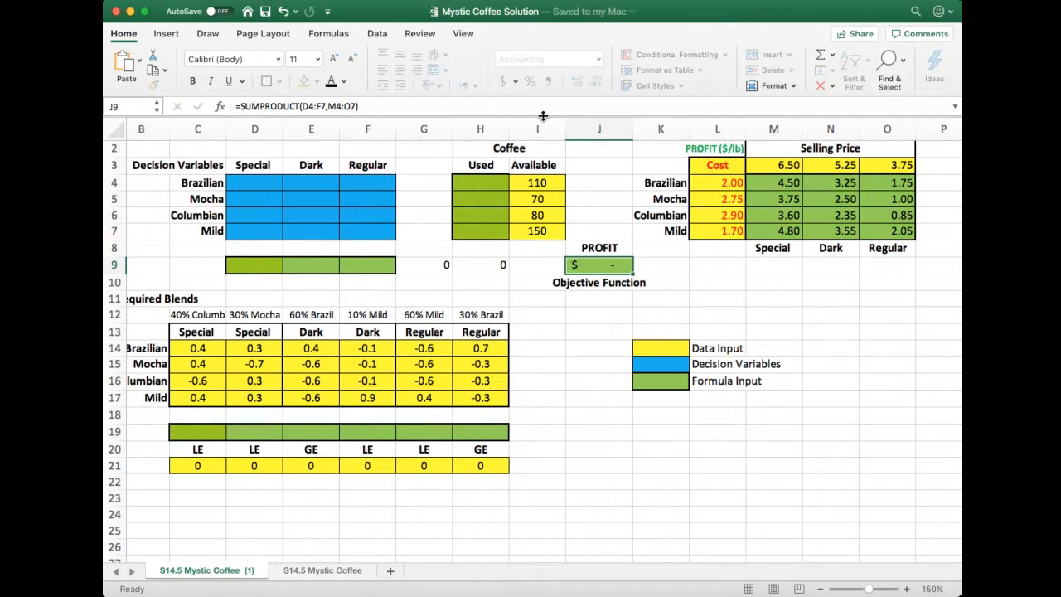
# Enter the copied formula =SUMPRODUCT(D4:F7,M4:O7) as plain text in J11, beneath the Objective Function label
pyautogui.press('Return')
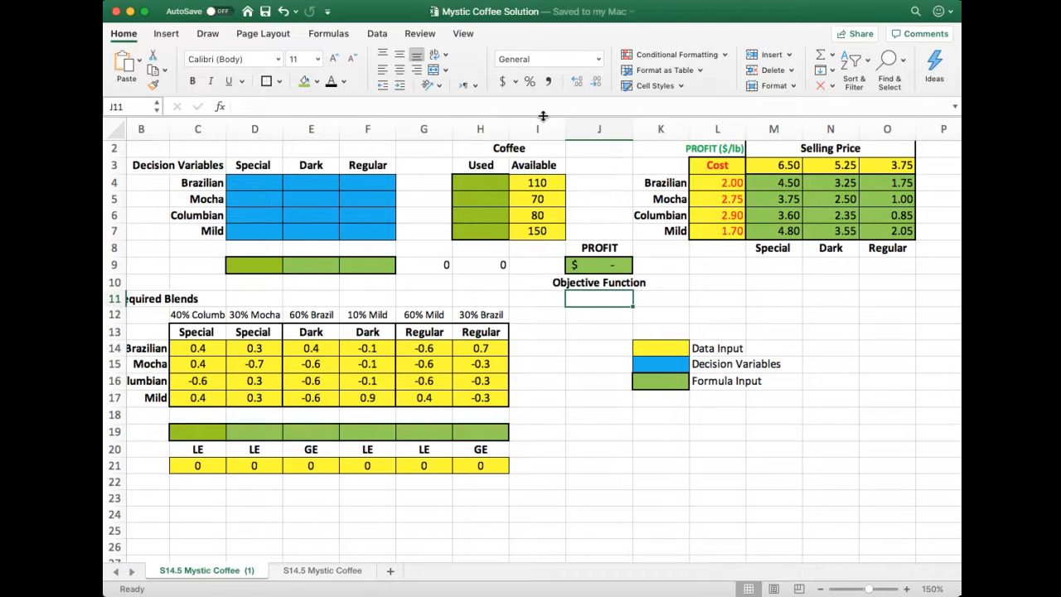
pyautogui.write("'")
pyautogui.press('super+v')
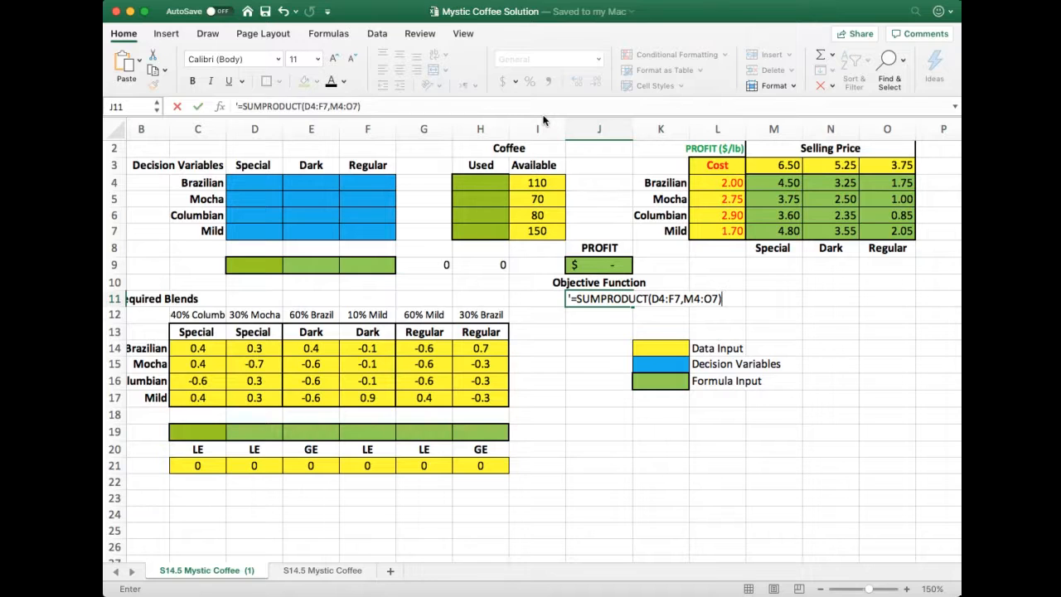
pyautogui.hotkey('ctrl', 'Return')
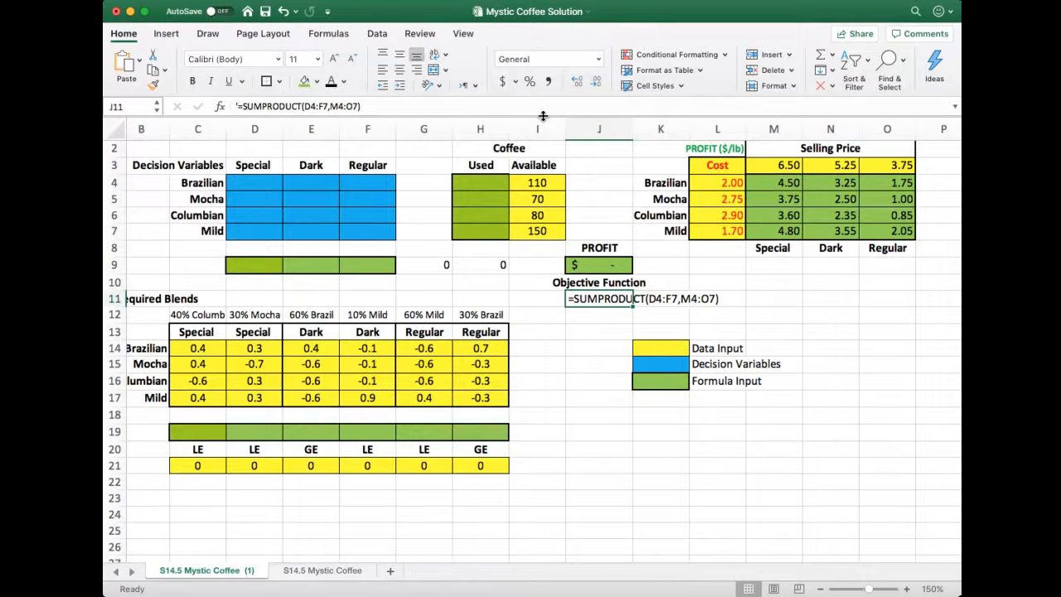
# Examine the Brazilian row's coffee used and available cells alongside its decision variables D4:F4
pyautogui.press('Up')
pyautogui.press('Up')
pyautogui.press('Up')
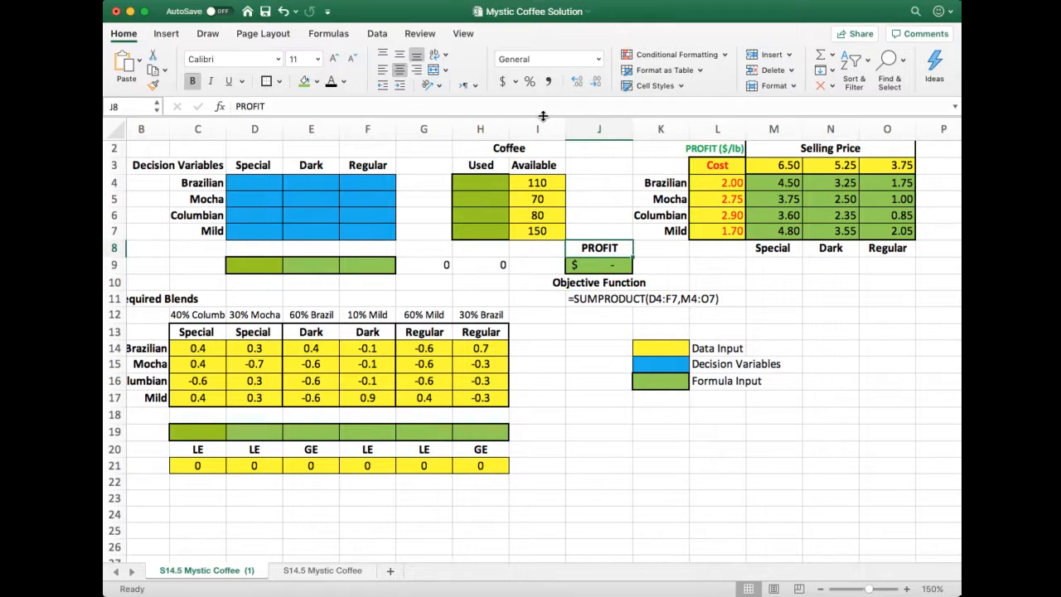
pyautogui.press('Up')
pyautogui.press('Up')
pyautogui.press('Up')
pyautogui.press('Up')
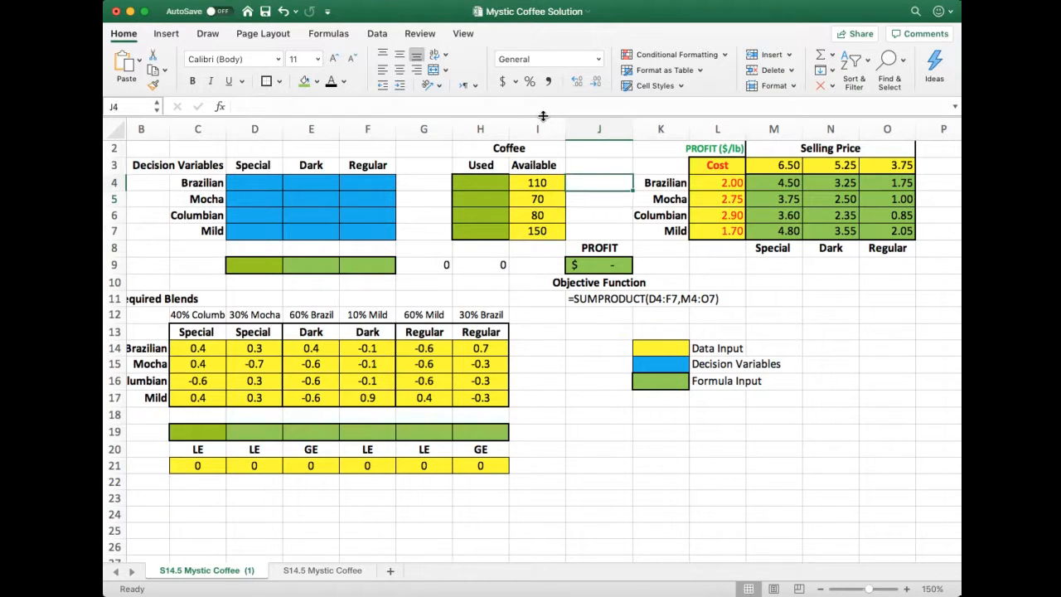
pyautogui.press('Left')
pyautogui.press('Left')
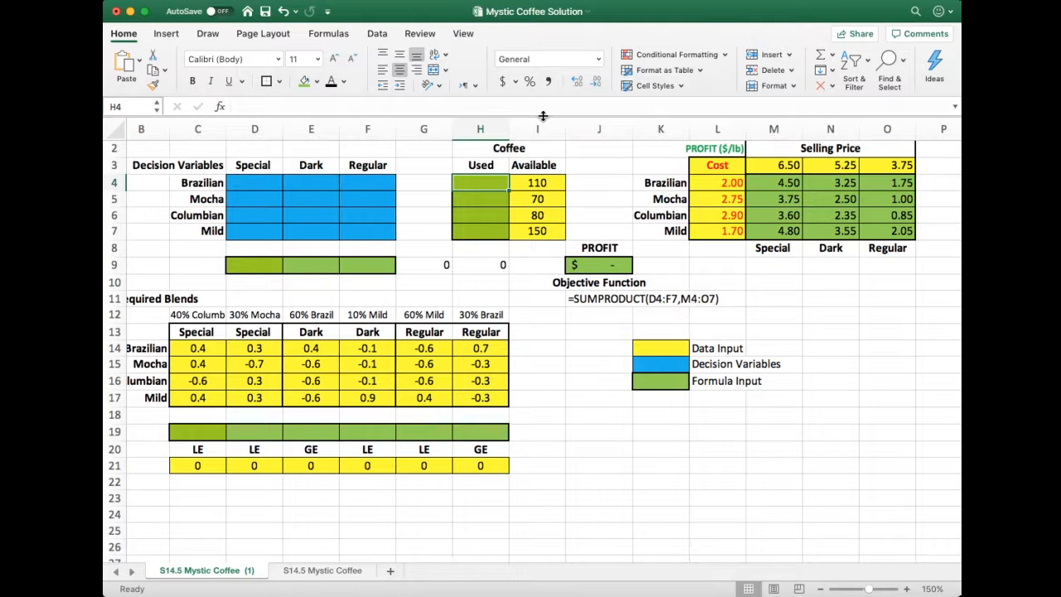
pyautogui.press('Right')
pyautogui.press('Left')
pyautogui.press('Left')
pyautogui.press('Left')
pyautogui.press('Left')
pyautogui.press('Left')
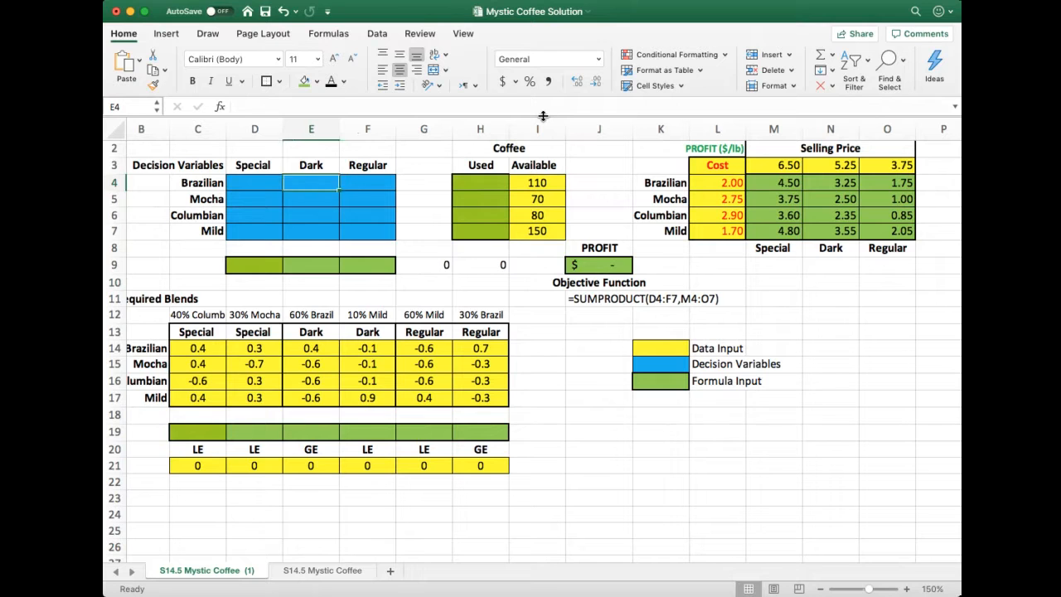
pyautogui.keyDown('shift'); pyautogui.click(375, 181); pyautogui.keyUp('shift')
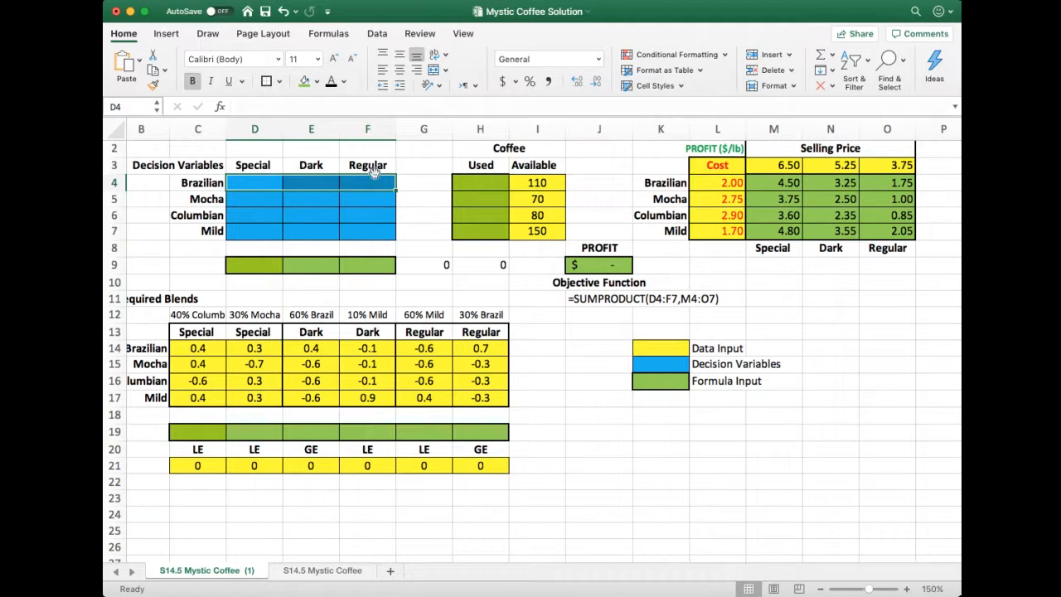
# Enter =SUM(D4:F4) in the Brazilian Used cell H4 and review the range it adds up
pyautogui.click(466, 184)
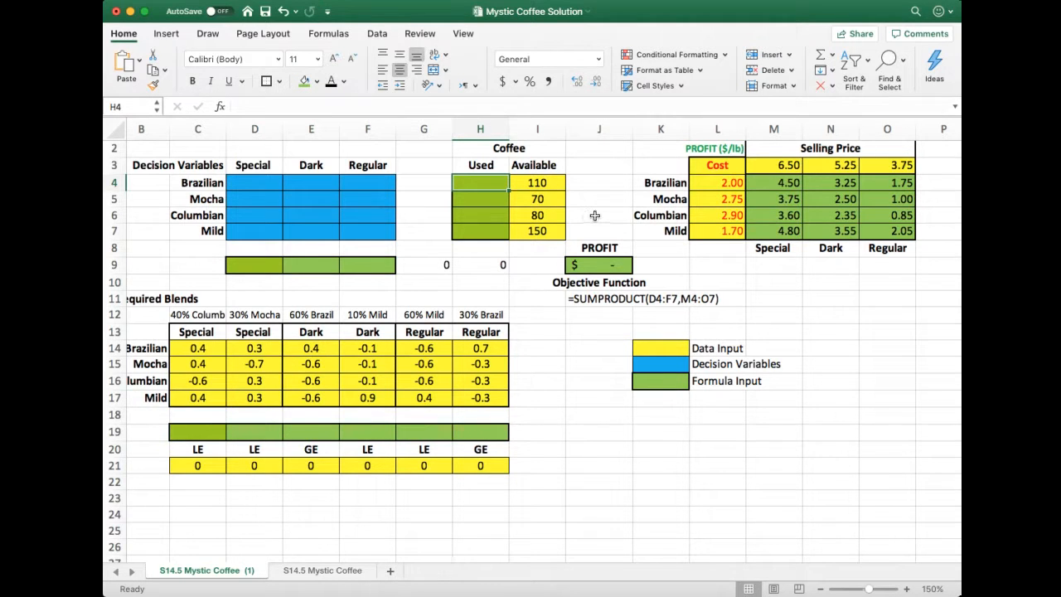
pyautogui.write('=')
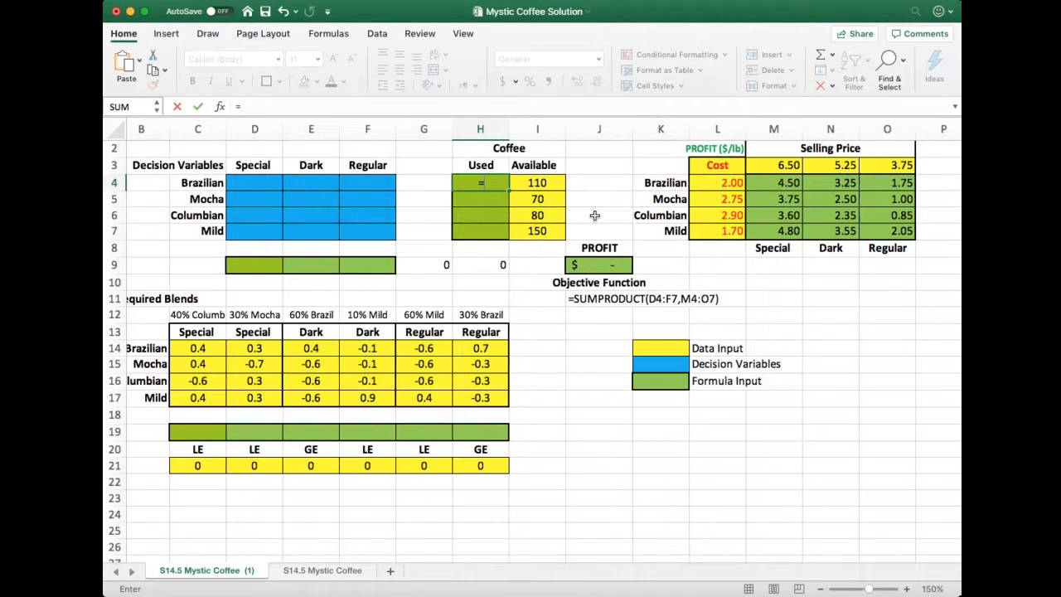
pyautogui.write('sum')
pyautogui.write('(')
pyautogui.moveTo(264, 184); pyautogui.dragTo(353, 184)
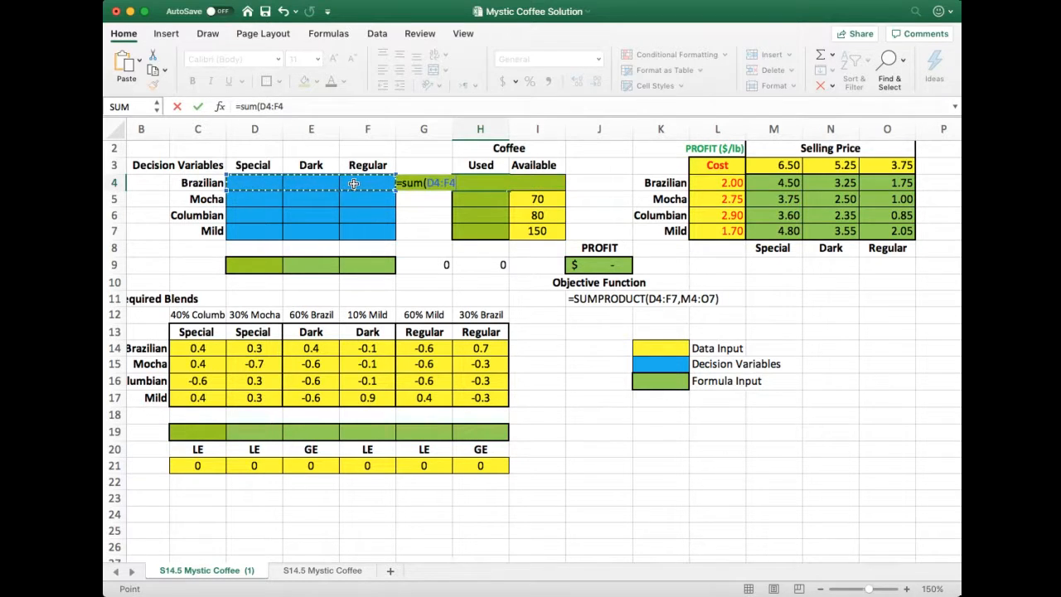
pyautogui.write(')')
pyautogui.press('Return')
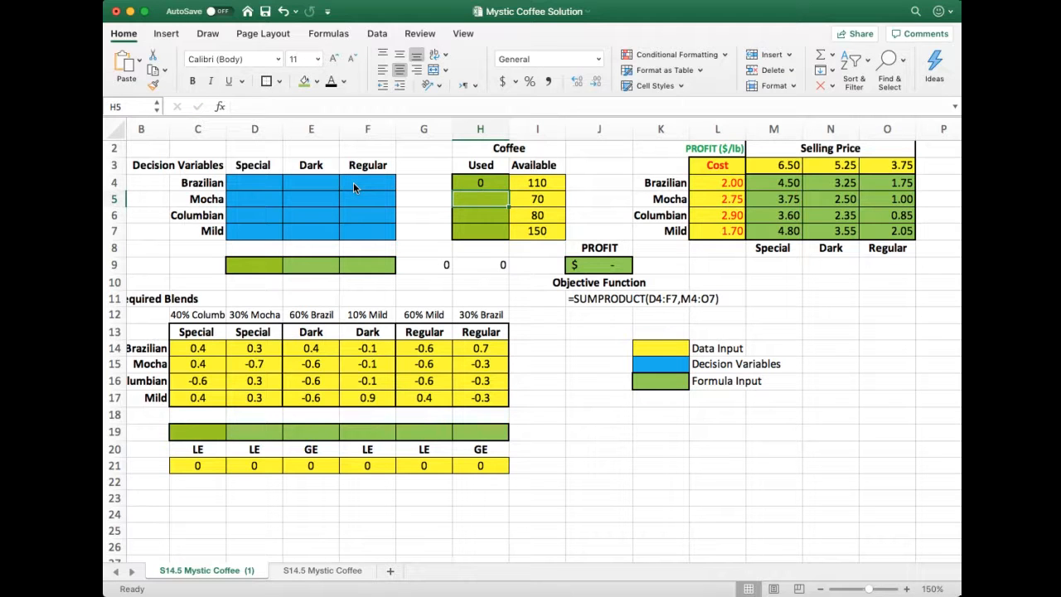
pyautogui.press('Up')
pyautogui.click(262, 106)
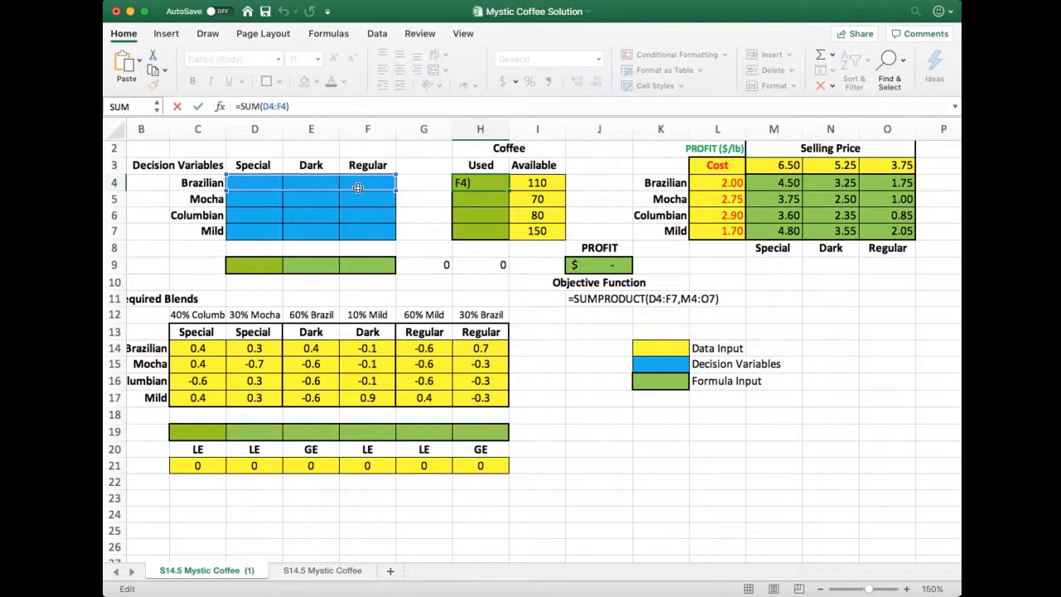
pyautogui.press('Return')
pyautogui.press('Up')
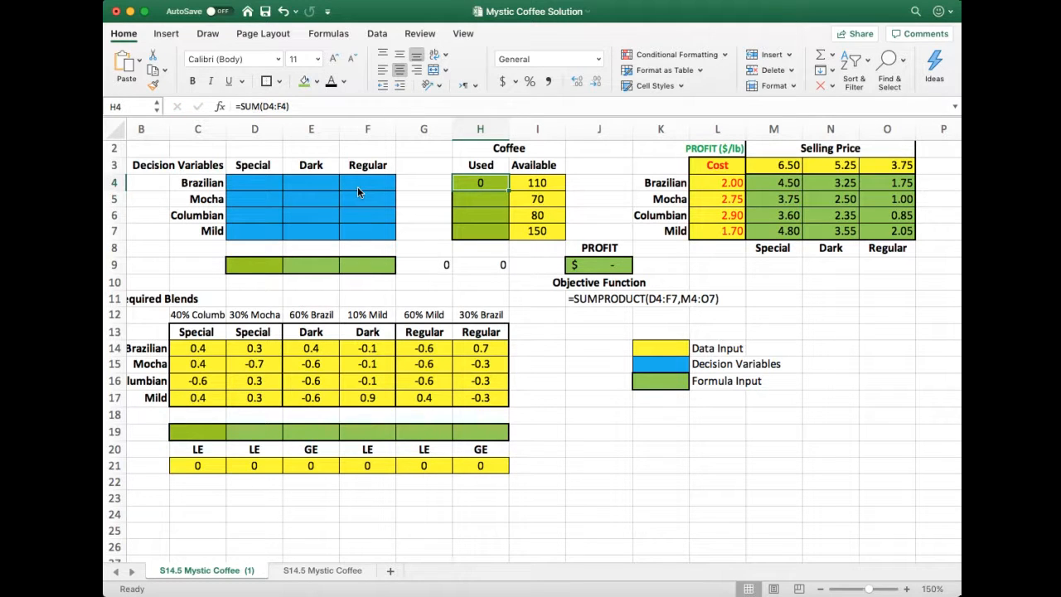
pyautogui.press('Right')
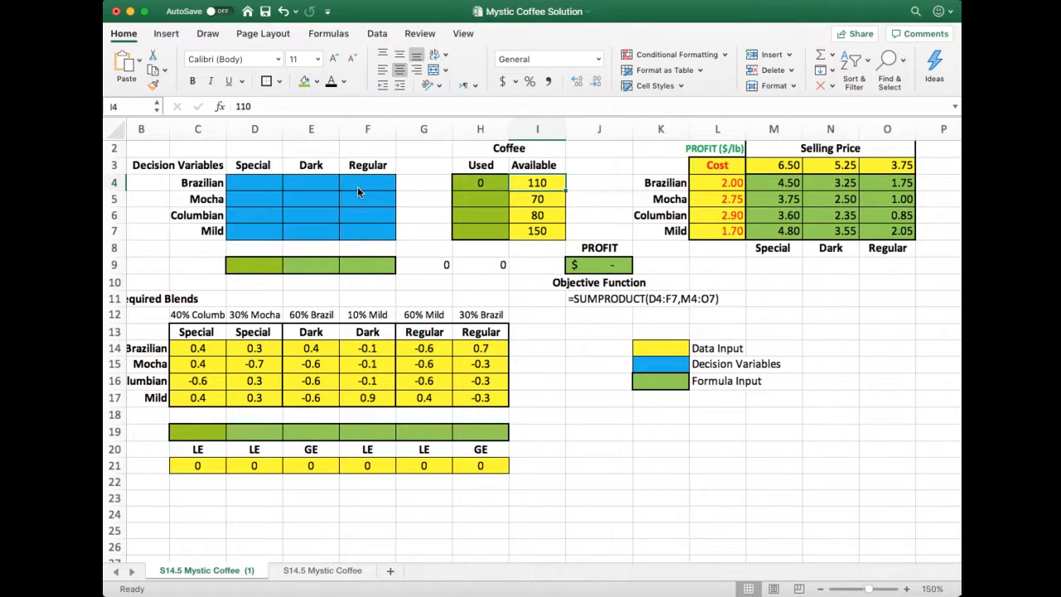
pyautogui.press('Left')
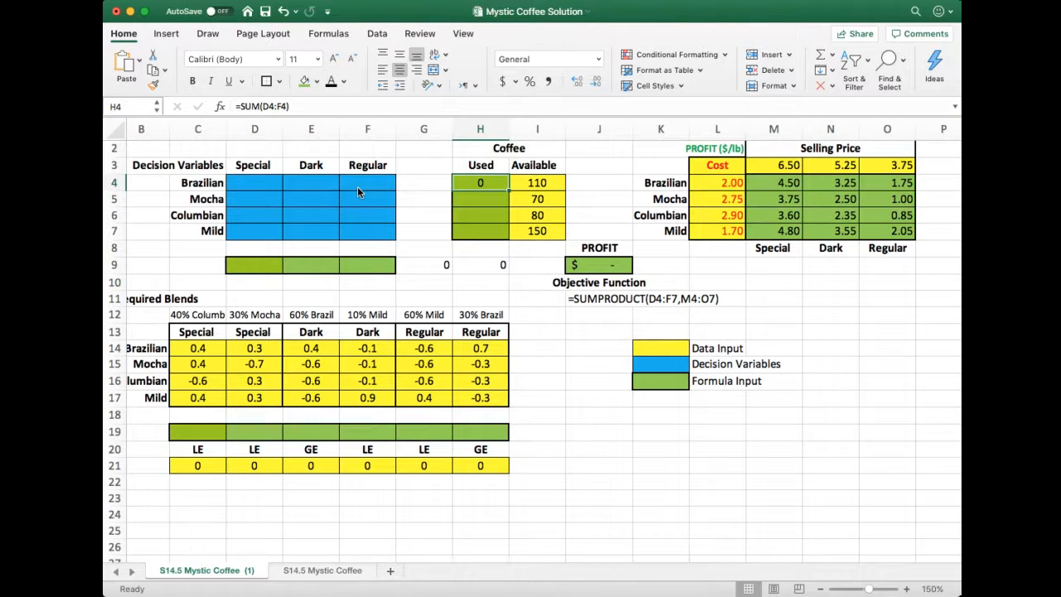
# Enter =SUM(D5:F5) in the Mocha Used cell H5 to total that row's decision variables
pyautogui.press('Down')
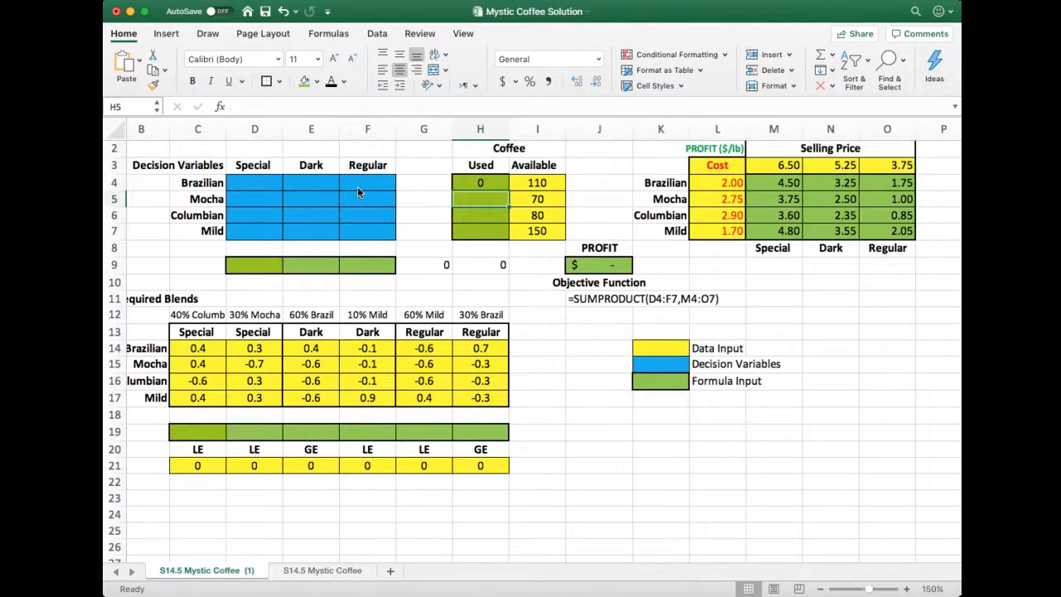
pyautogui.write('=')
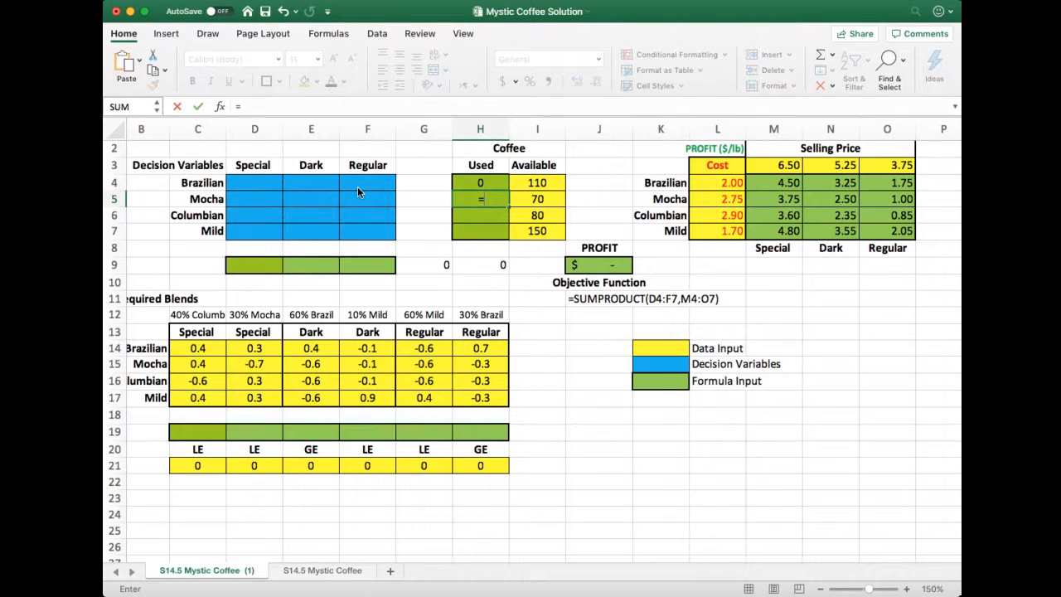
pyautogui.write('sum(')
pyautogui.moveTo(238, 199); pyautogui.dragTo(386, 205)
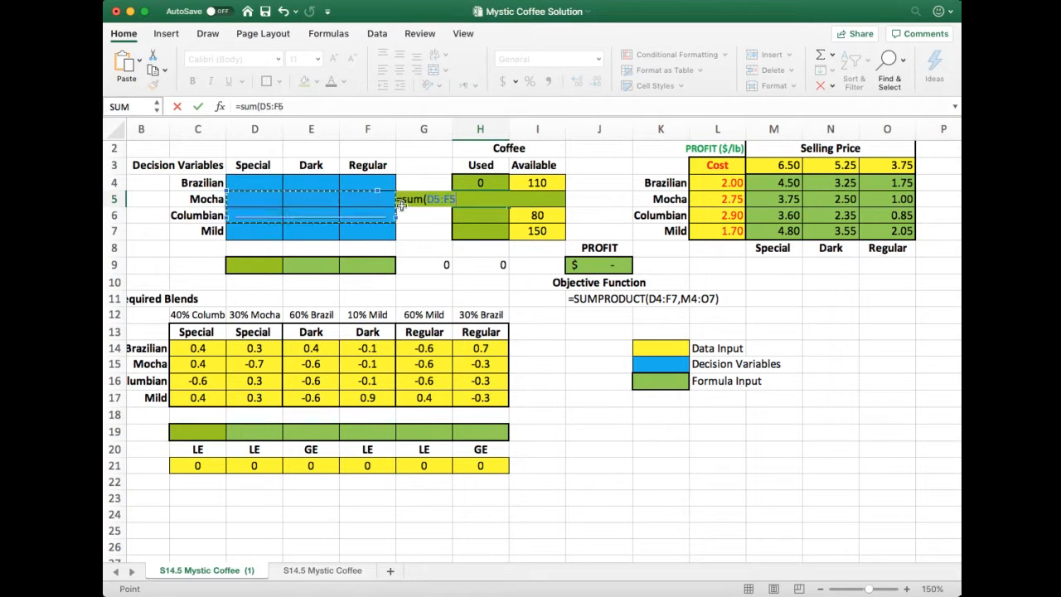
pyautogui.press('Return')
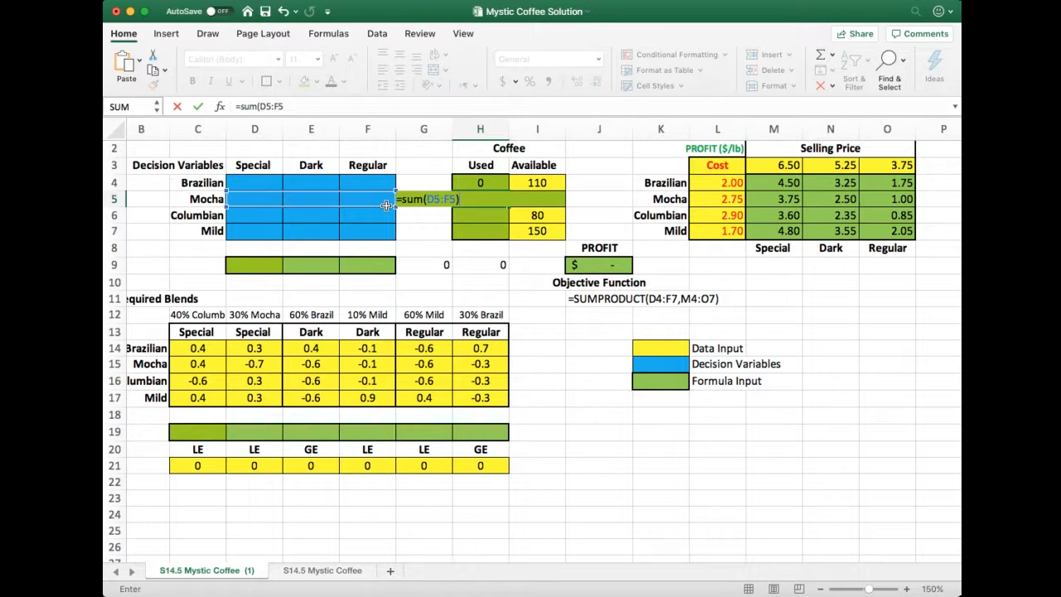
# Enter =SUM(D6:F6) in the Columbian Used cell H6 to total that row's decision variables
pyautogui.write('=SUm')
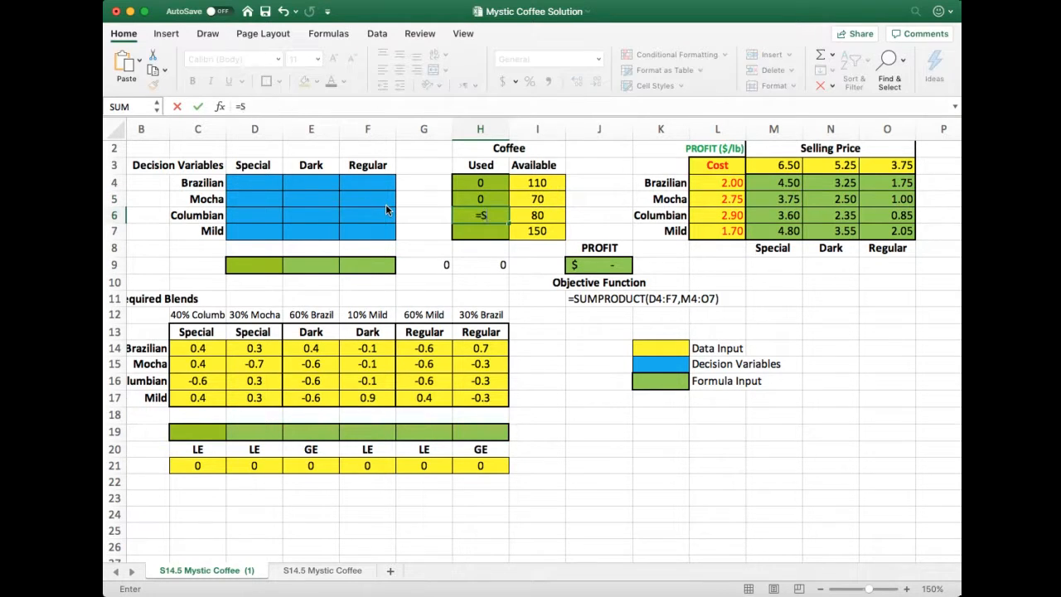
pyautogui.press('BackSpace')
pyautogui.press('BackSpace')
pyautogui.write('um(')
pyautogui.moveTo(246, 212); pyautogui.dragTo(352, 216)
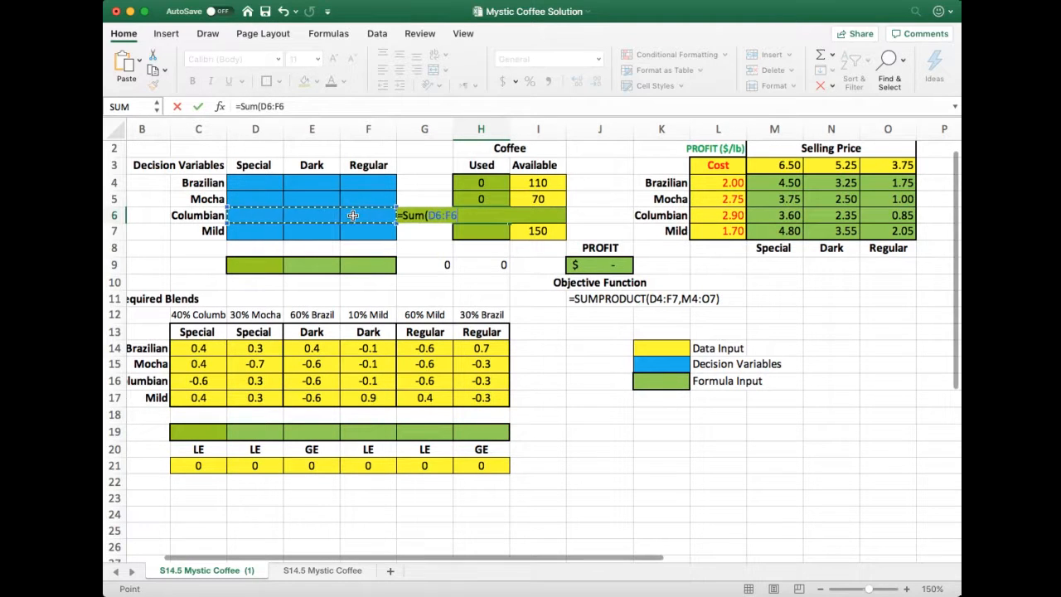
pyautogui.press('Return')
# Enter =SUM(D7:F7) in the Mild Used cell H7 to total that row's decision variables
pyautogui.write('=')
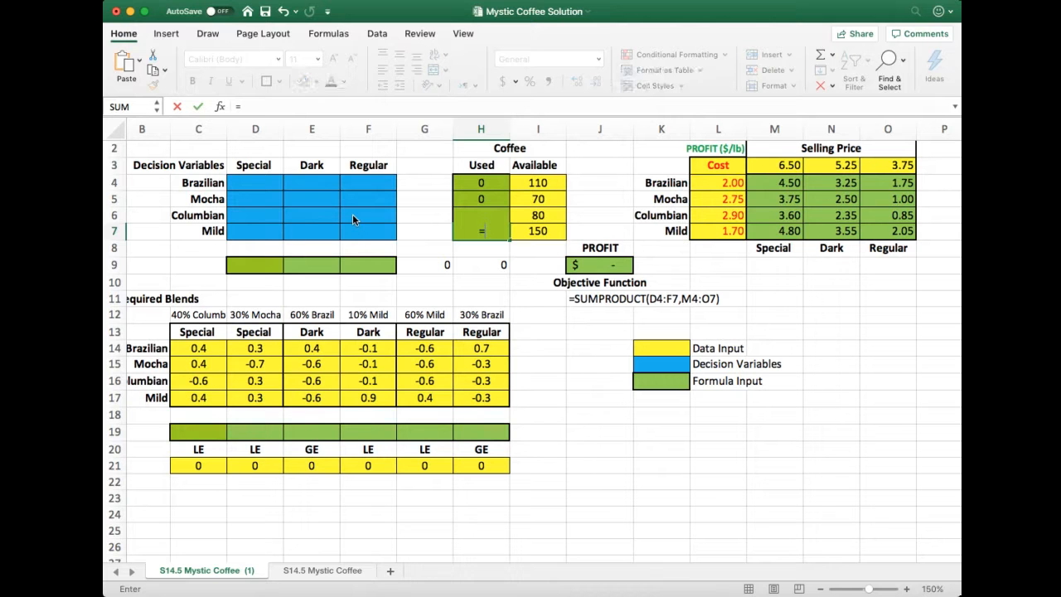
pyautogui.write('sum(')
pyautogui.moveTo(260, 236); pyautogui.dragTo(364, 234)
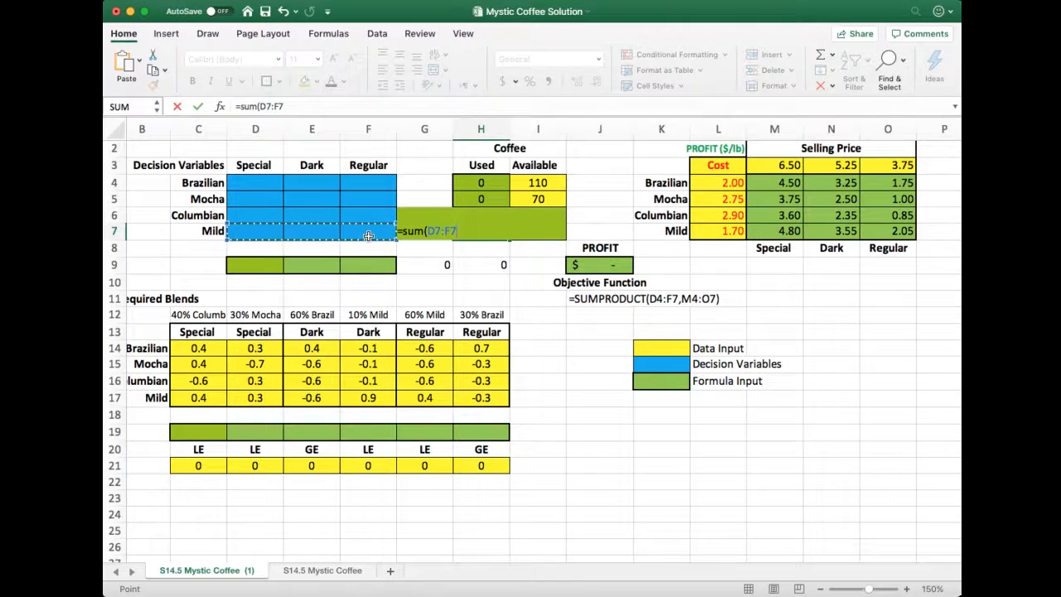
pyautogui.press('Return')
# Add the text note =sum(....) in cell H8 beneath the Used column to show how its totals are calculated
pyautogui.press('Up')
pyautogui.press('Up')
pyautogui.press('Up')
pyautogui.press('Up')
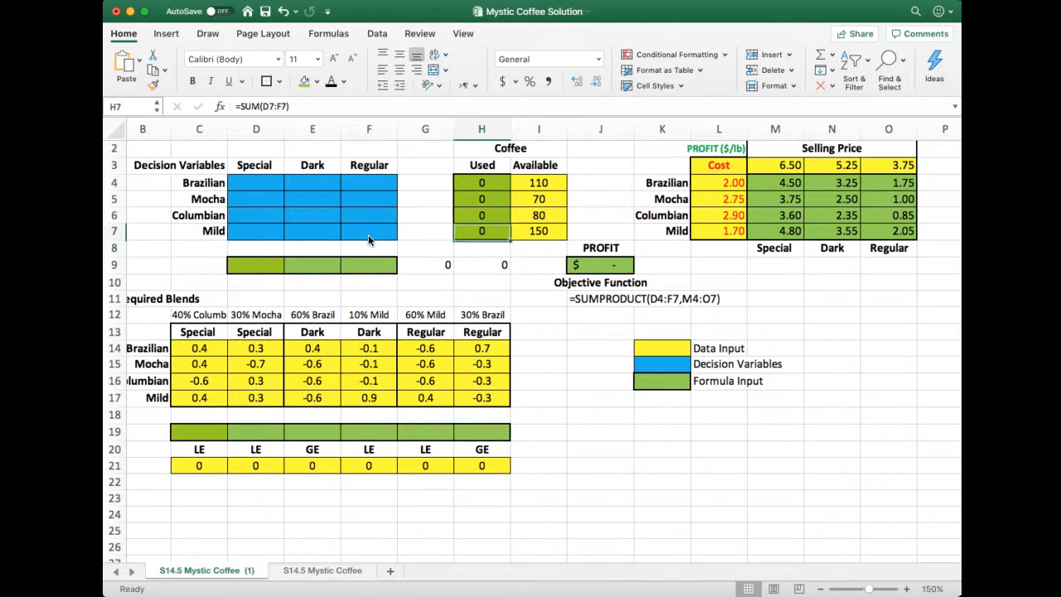
pyautogui.press('Up')
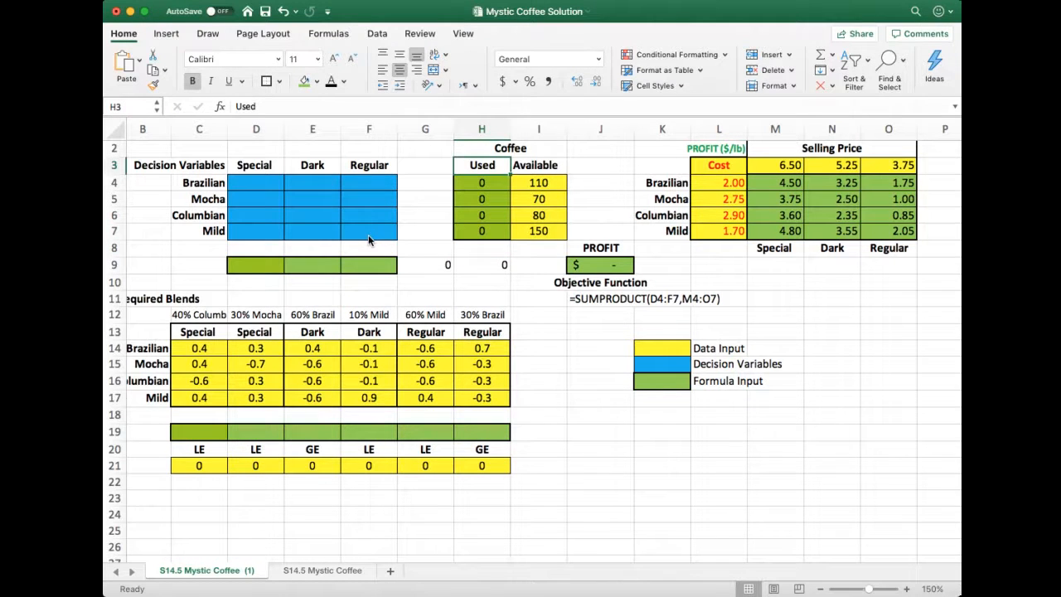
pyautogui.press('Up')
pyautogui.press('Down')
pyautogui.press('Down')
pyautogui.press('Down')
pyautogui.press('Down')
pyautogui.press('Down')
pyautogui.press('Down')
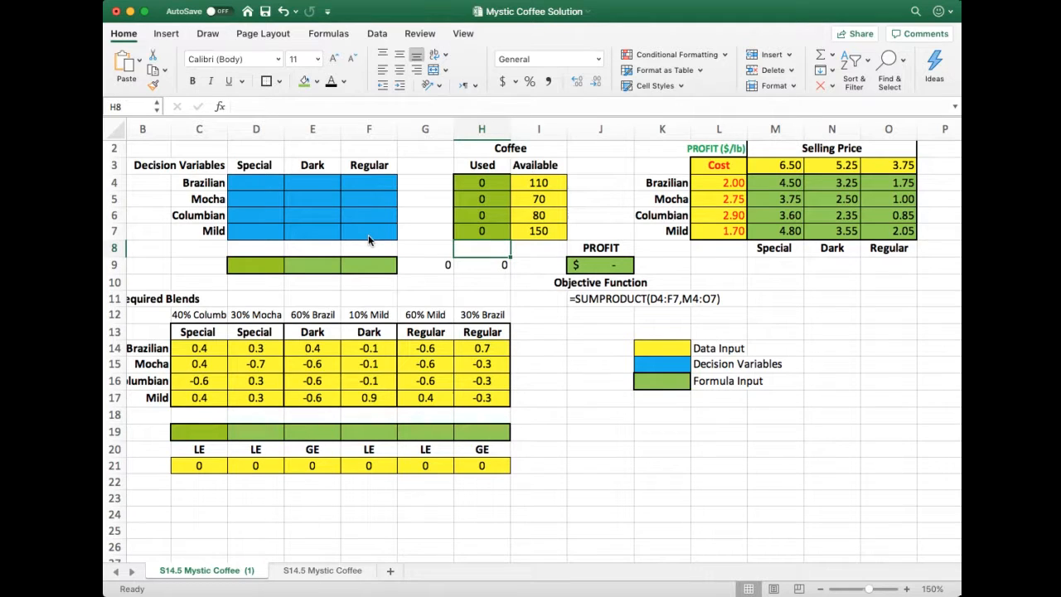
pyautogui.write("'=s")
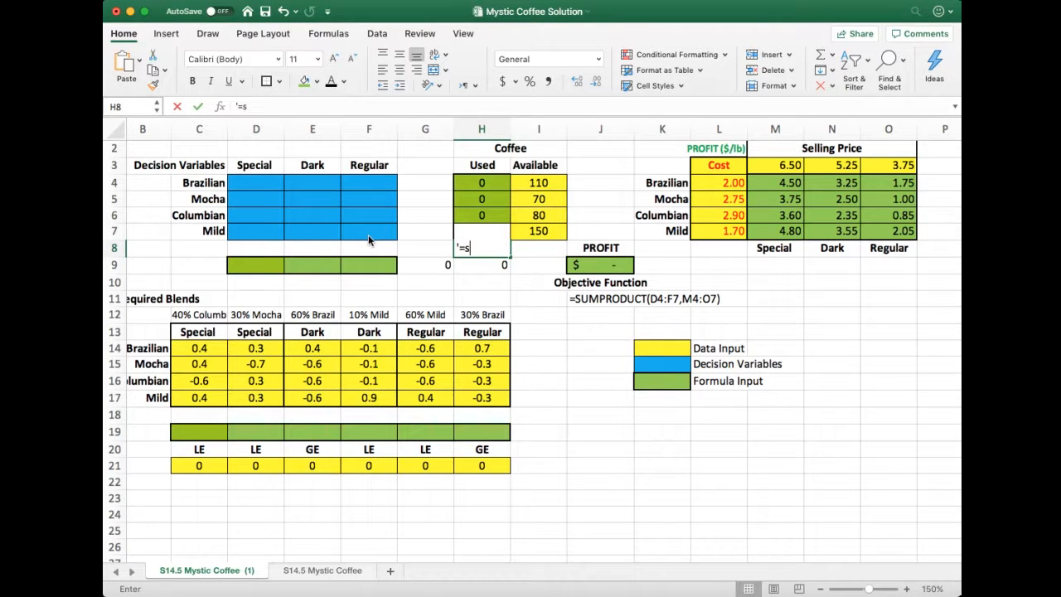
pyautogui.write('um(')
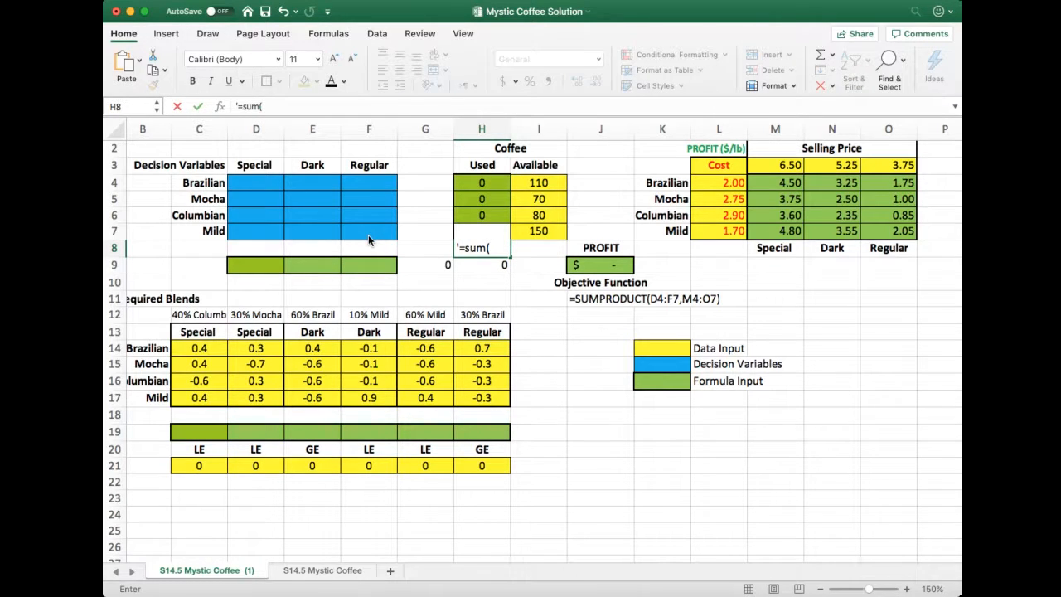
pyautogui.write('....)')
pyautogui.press('Return')
pyautogui.press('Up')
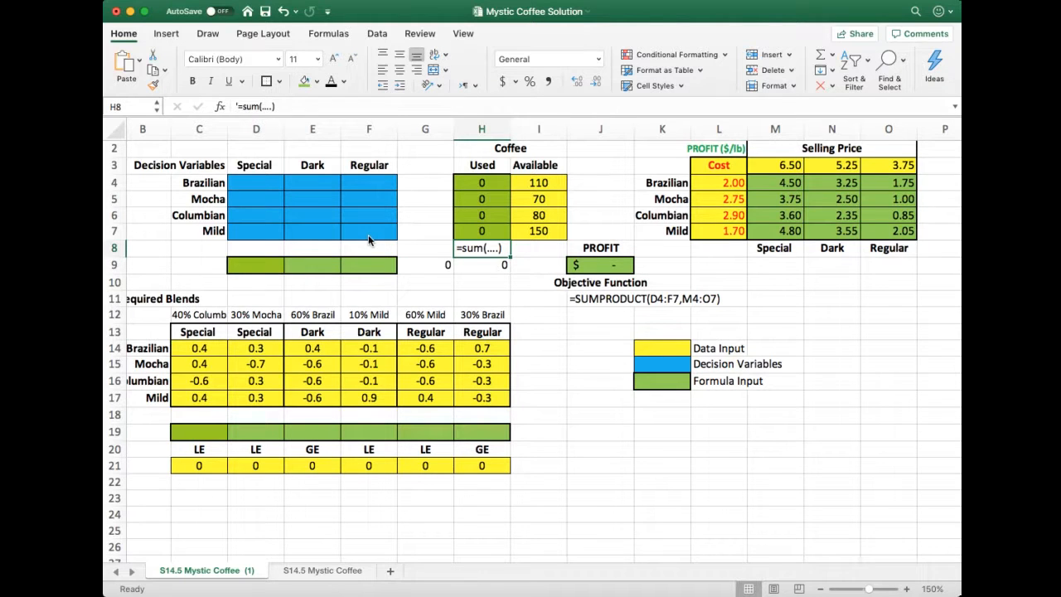
# Enter =SUM(D4:D7) in cell D9 to total the Special blend's decision variables
pyautogui.click(245, 265)
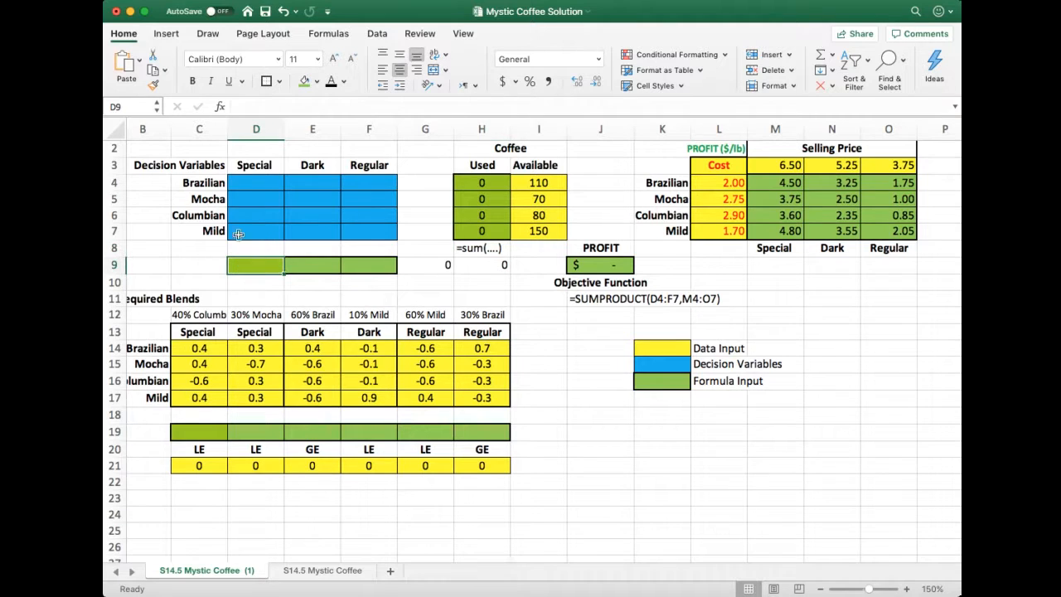
pyautogui.moveTo(247, 186); pyautogui.dragTo(248, 223)
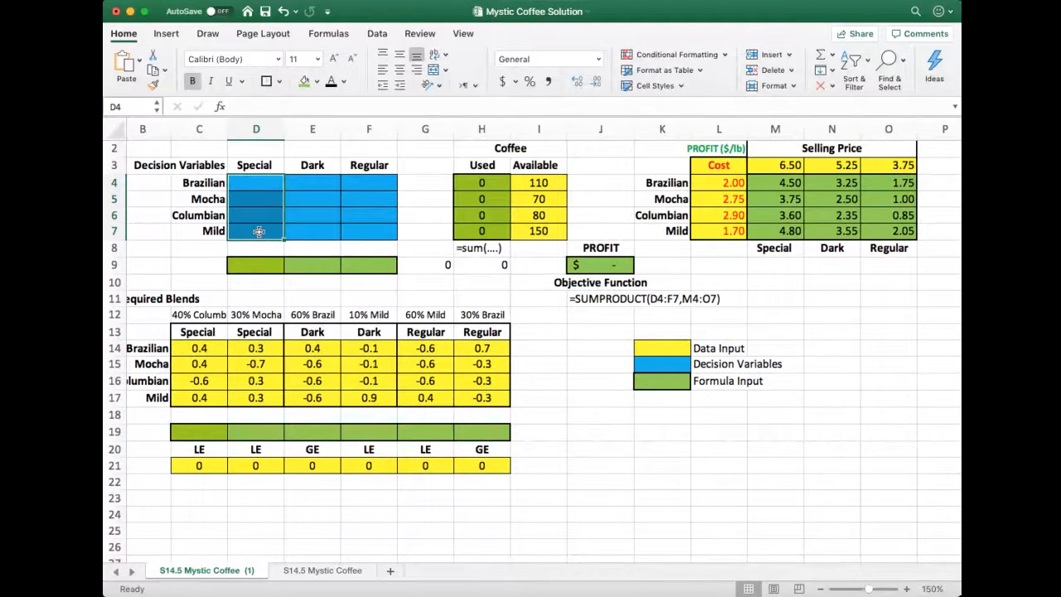
pyautogui.moveTo(328, 184); pyautogui.dragTo(327, 232)
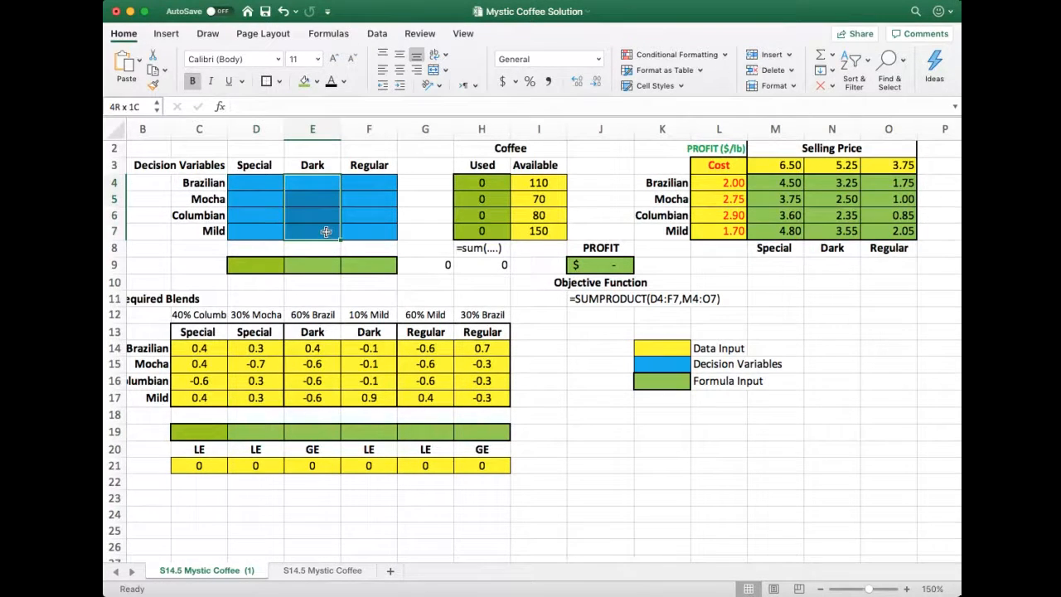
pyautogui.moveTo(363, 182); pyautogui.dragTo(369, 233)
pyautogui.click(254, 267)
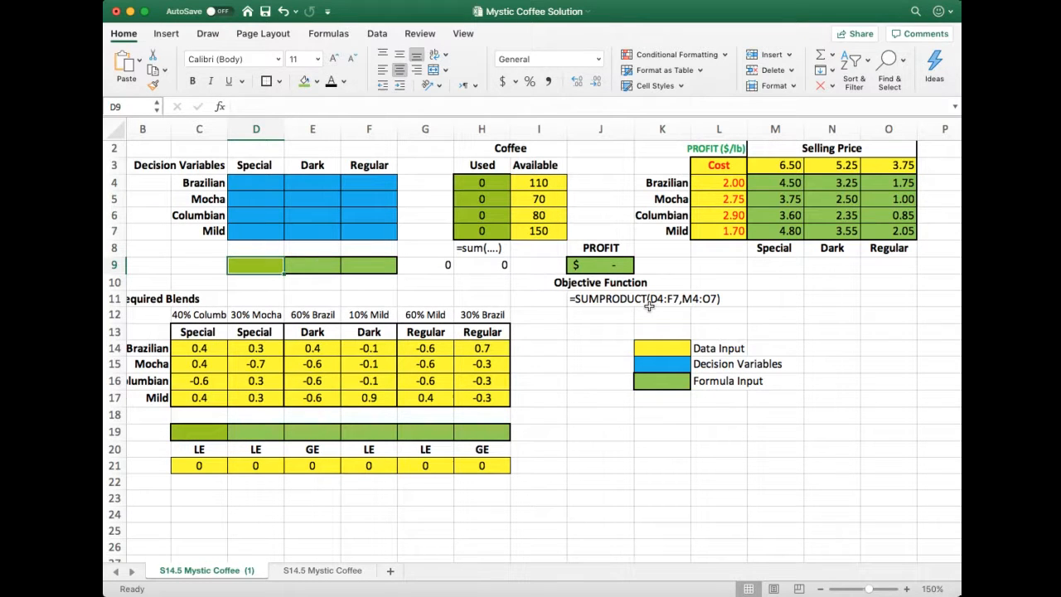
pyautogui.write('=sum')
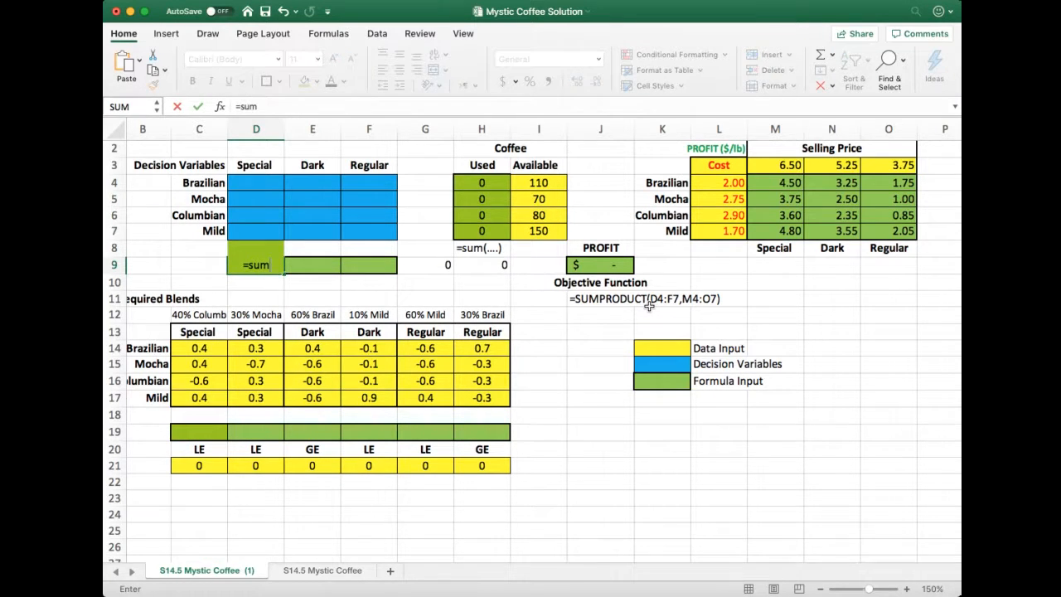
pyautogui.write('(')
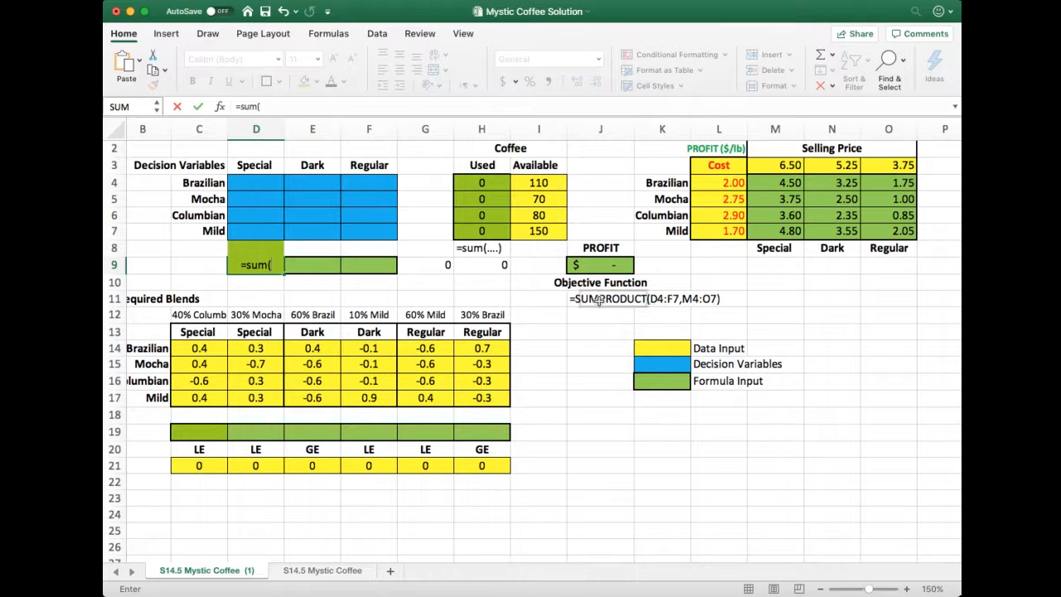
pyautogui.moveTo(272, 189); pyautogui.dragTo(269, 231)
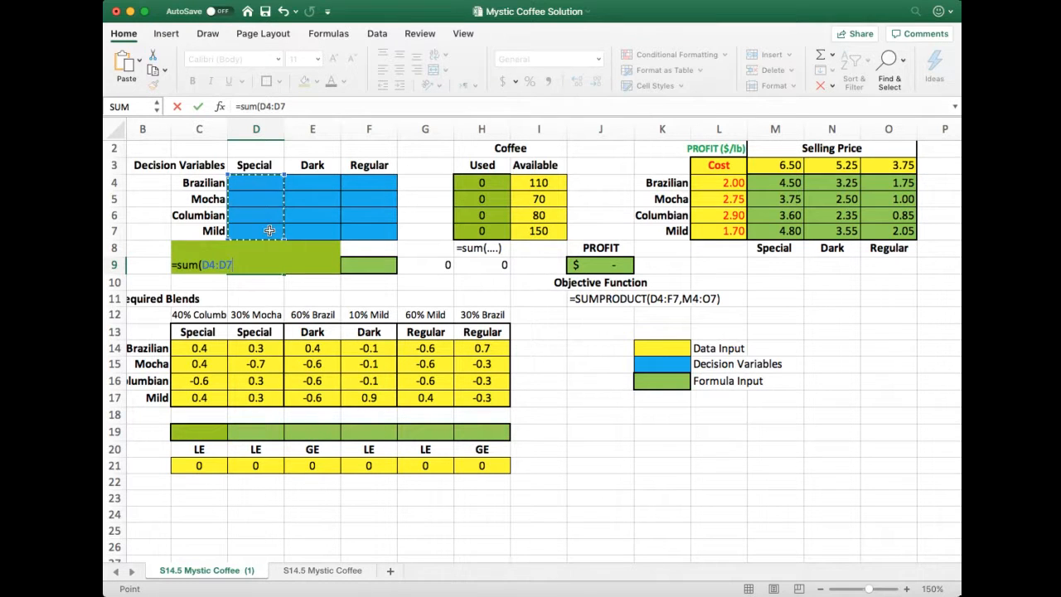
pyautogui.press('Return')
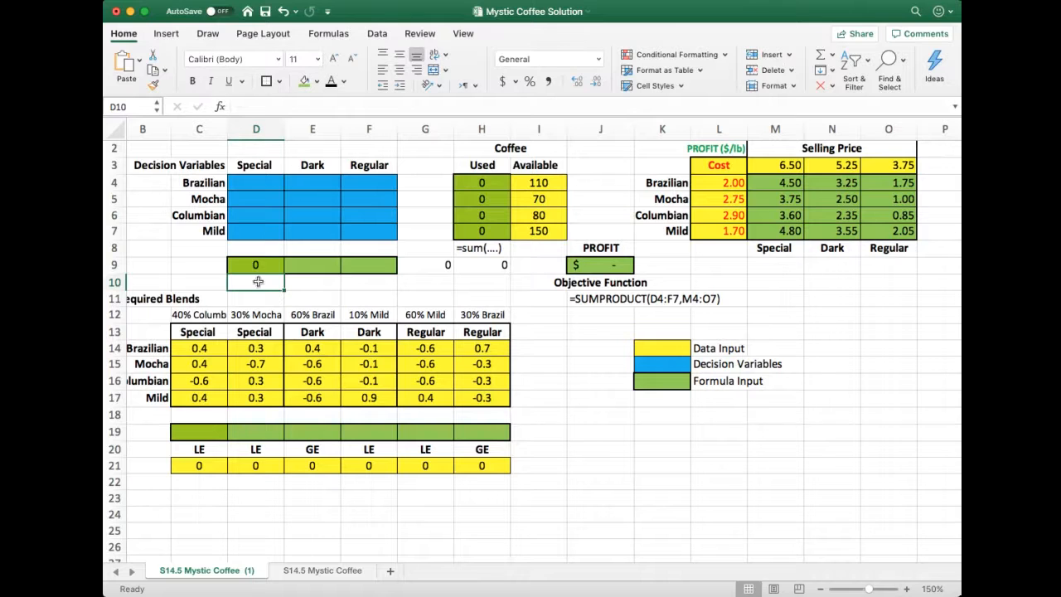
# Enter =SUM(E4:E7) in cell E9 to total the Dark blend's decision variables
pyautogui.press('Up')
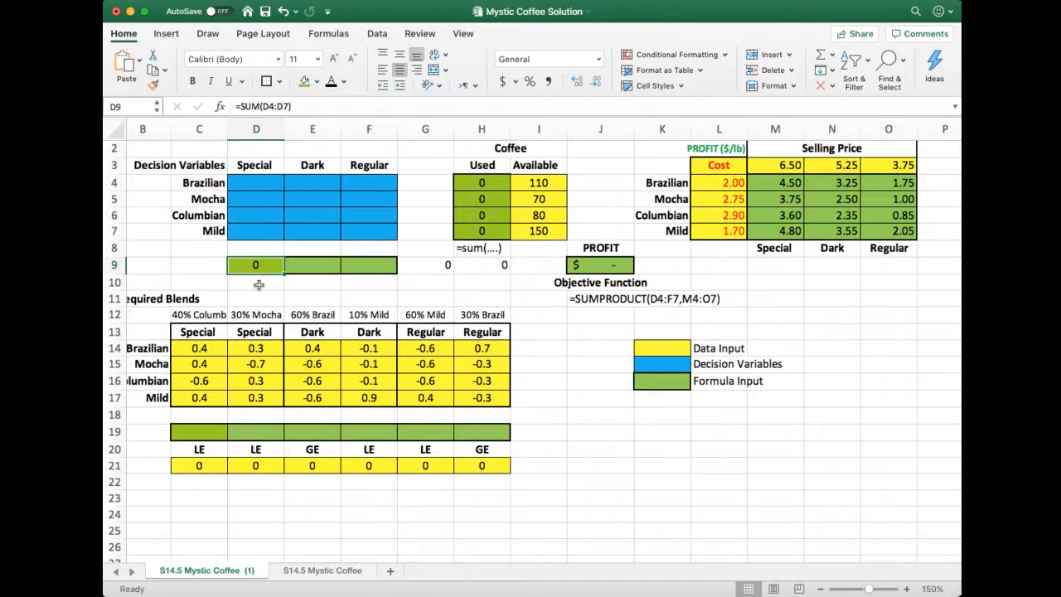
pyautogui.press('Right')
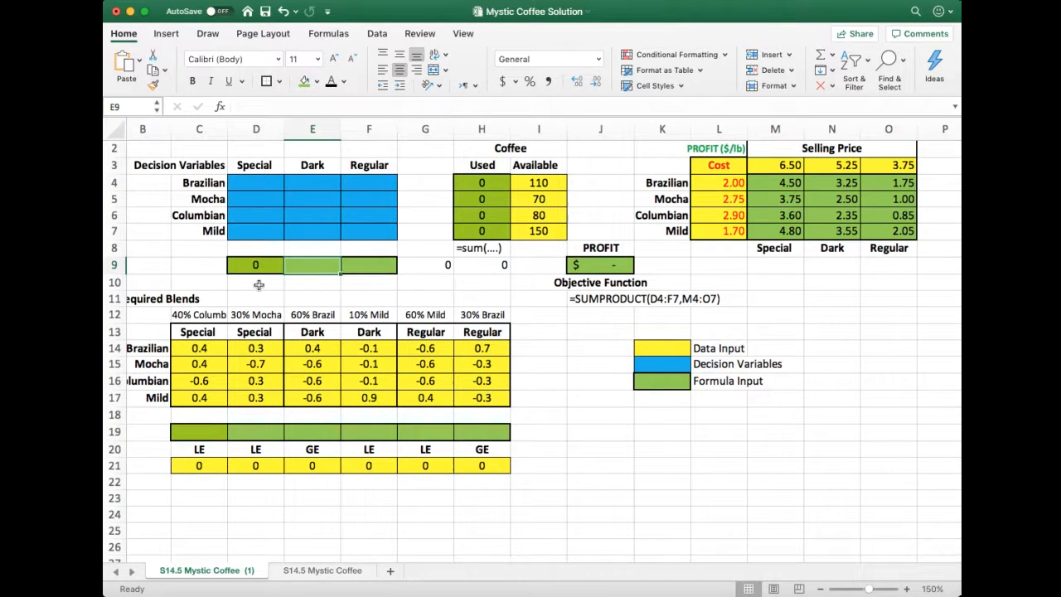
pyautogui.write('=sum')
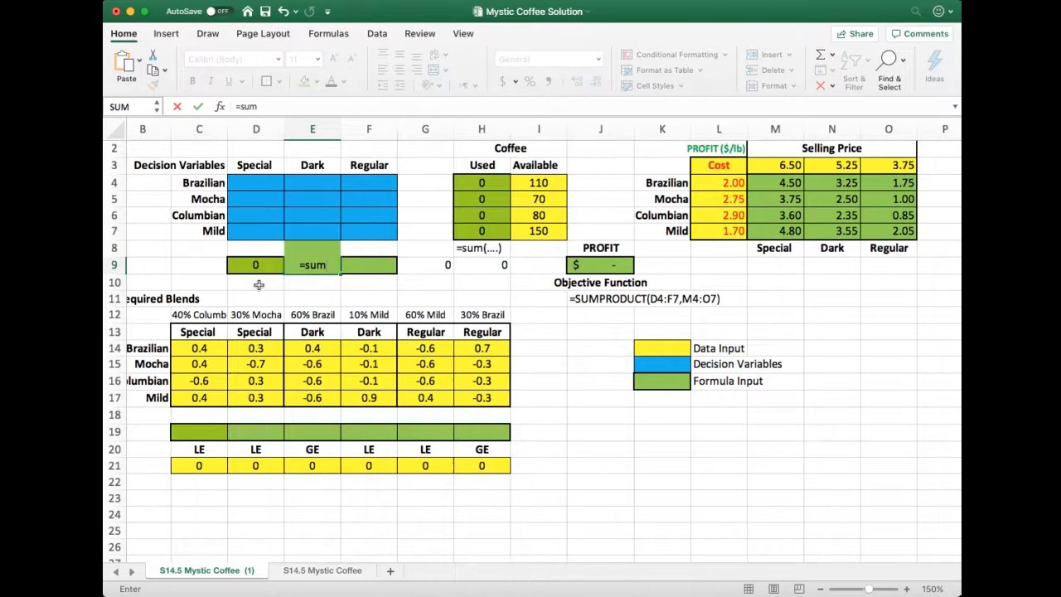
pyautogui.write('(')
pyautogui.moveTo(291, 183); pyautogui.dragTo(299, 226)
pyautogui.write(')')
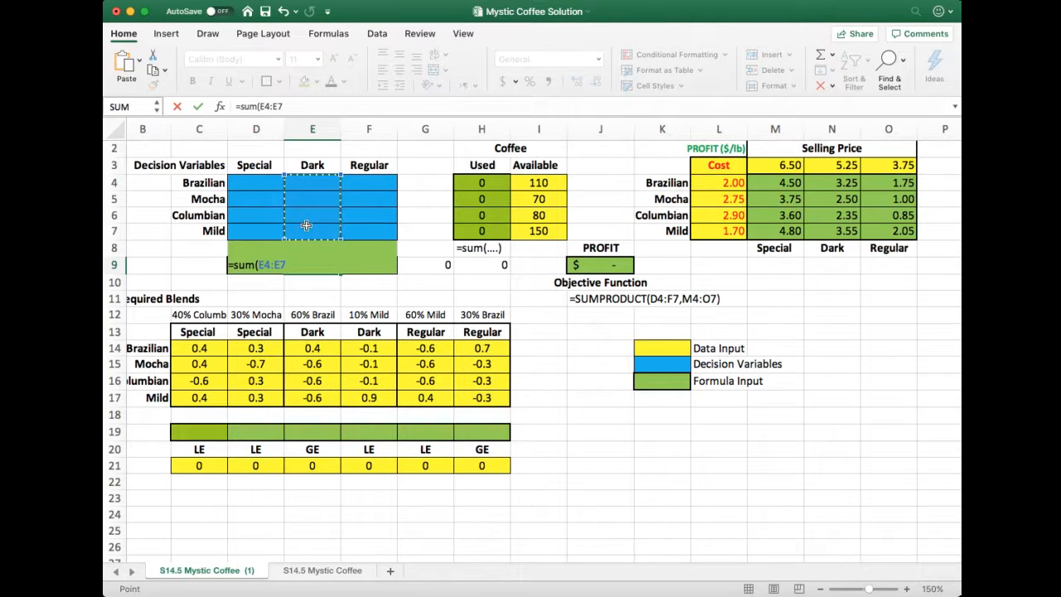
pyautogui.press('Tab')
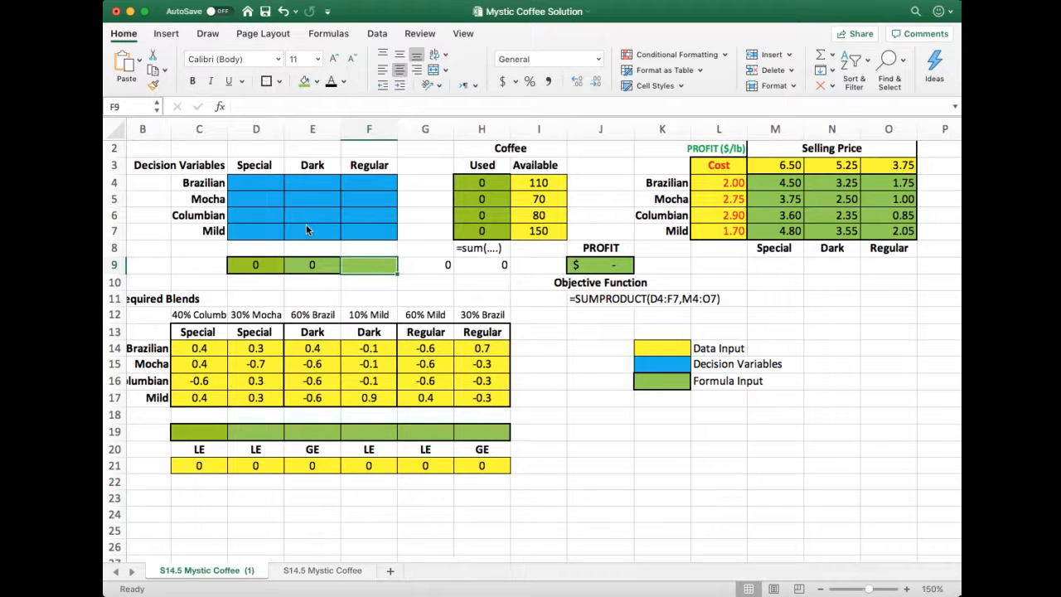
# Enter =SUM(F4:F7) in cell F9 to total the Regular blend's decision variables
pyautogui.write('=sum(')
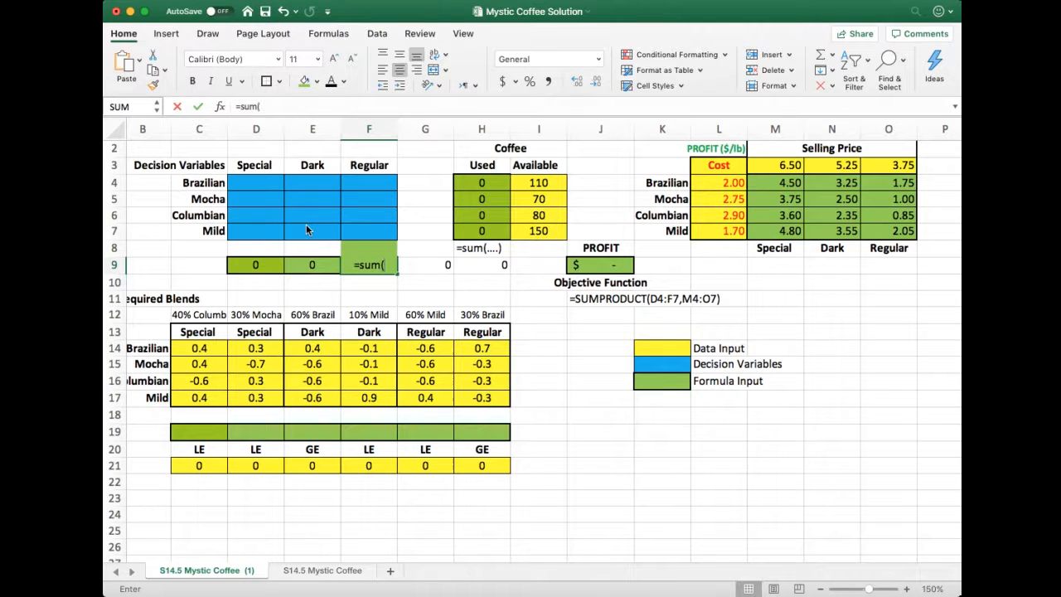
pyautogui.moveTo(354, 183); pyautogui.dragTo(354, 231)
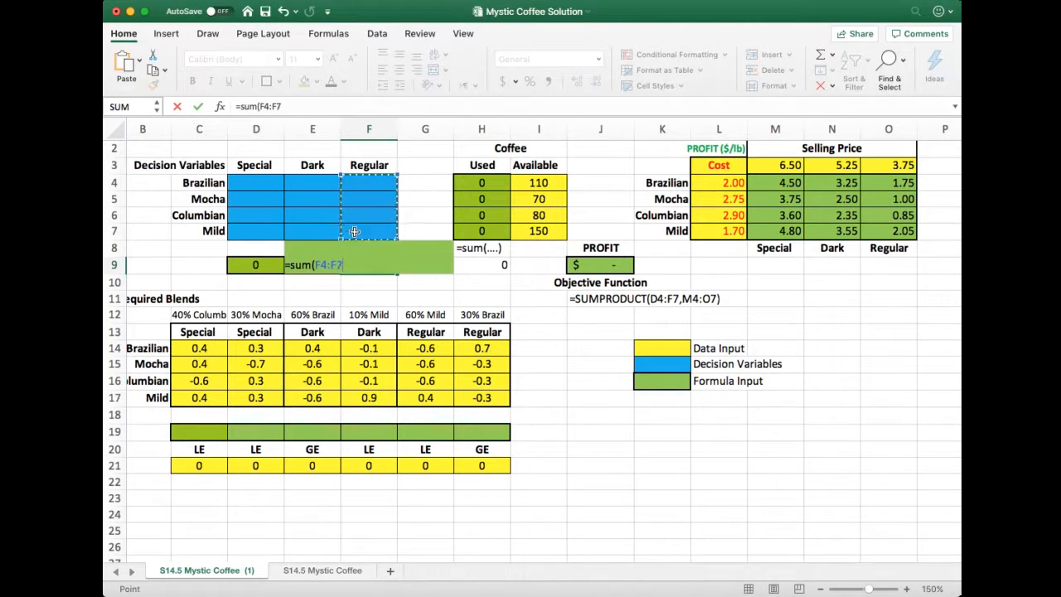
pyautogui.press('Return')
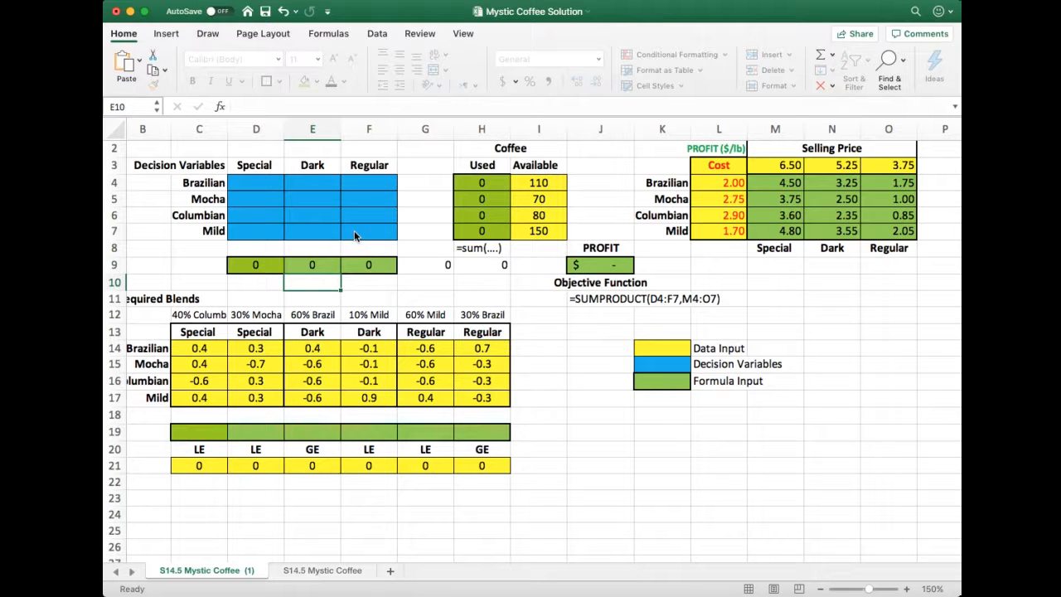
# Check which ranges the sum formulas in G9 and H9 add up, and save the workbook
pyautogui.press('Up')
pyautogui.press('Right')
pyautogui.press('Right')
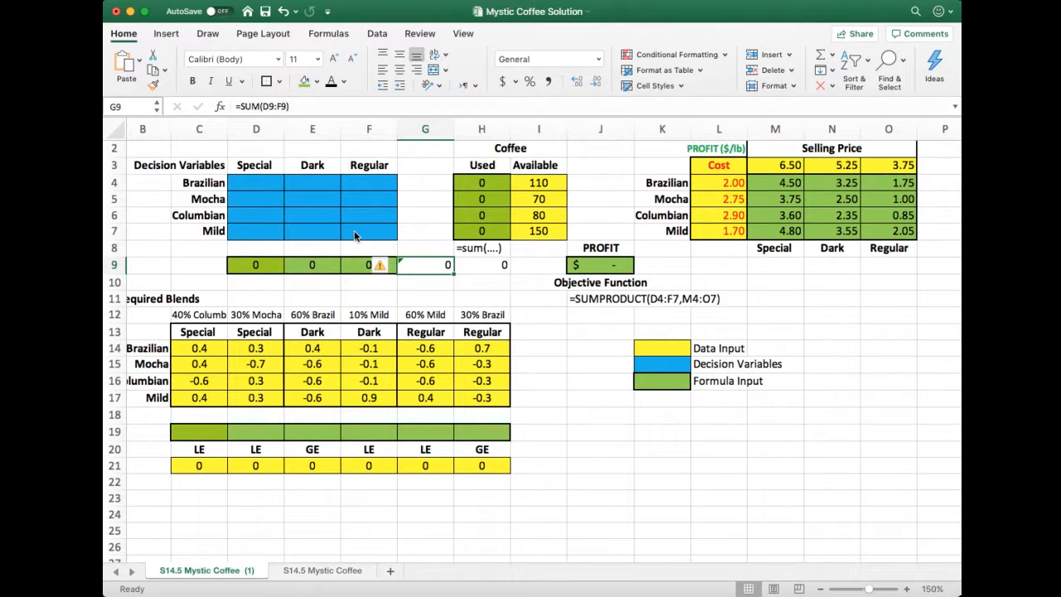
pyautogui.click(260, 107)
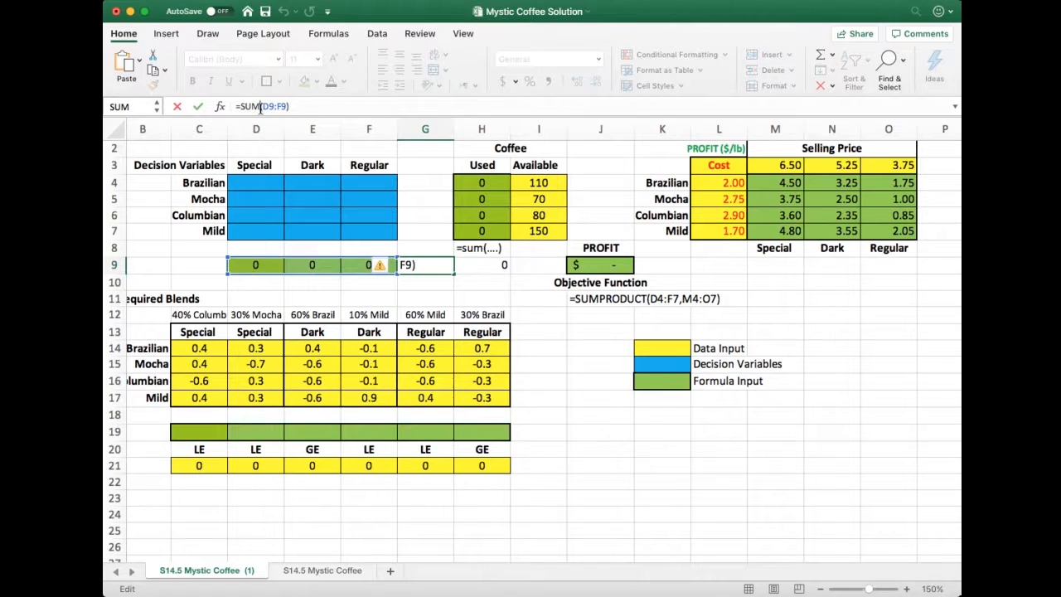
pyautogui.press('Return')
pyautogui.press('Up')
pyautogui.press('Right')
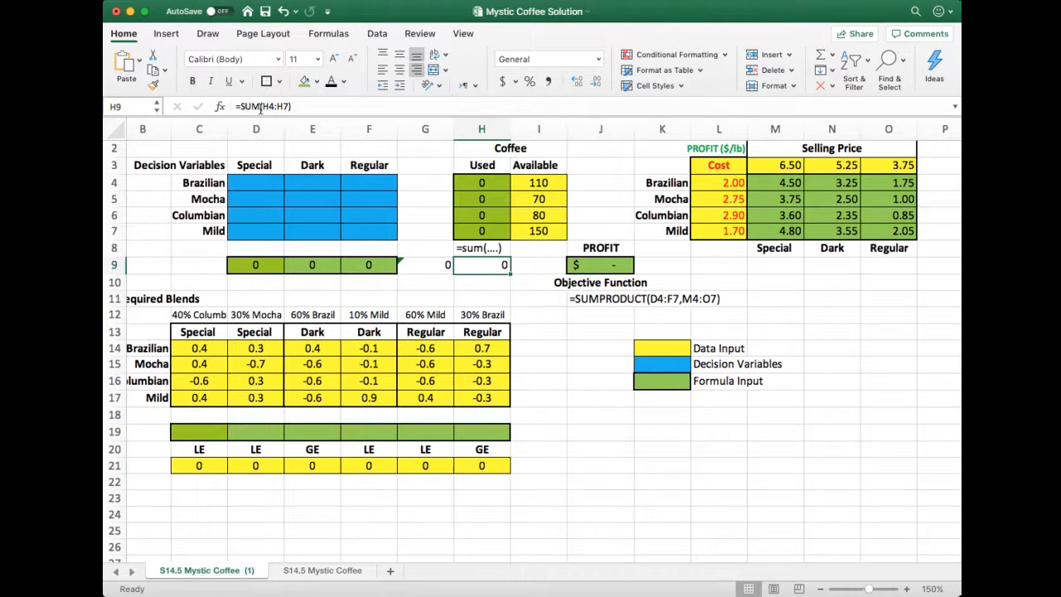
pyautogui.click(259, 107)
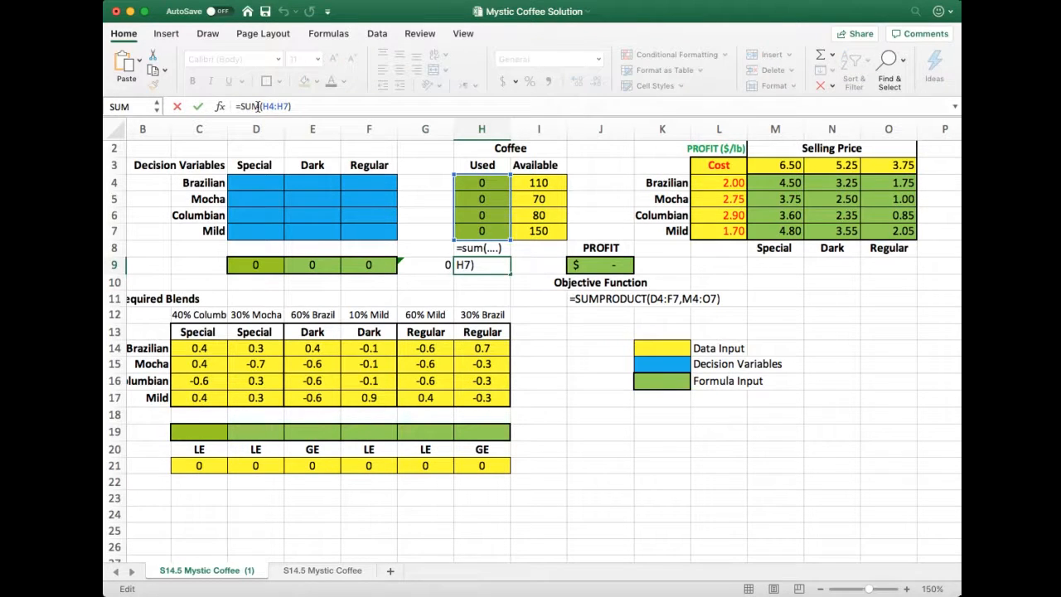
pyautogui.press('Return')
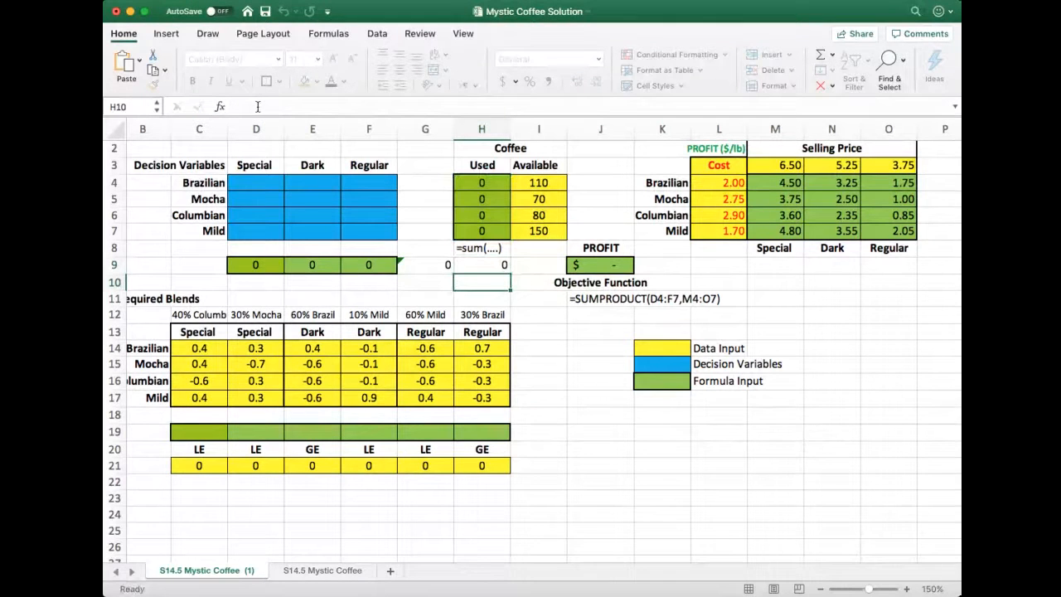
pyautogui.press('Up')
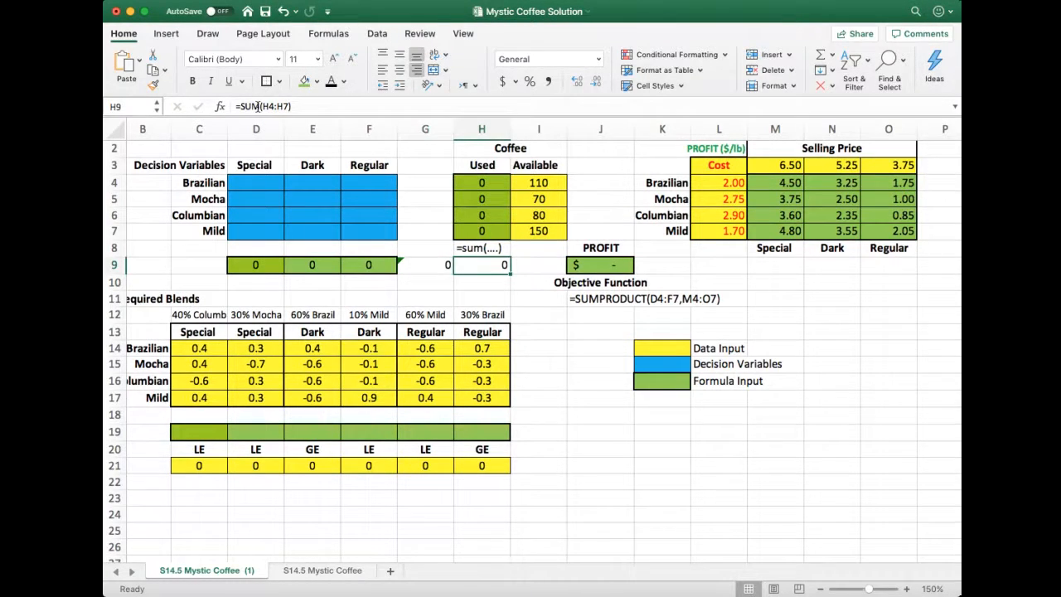
pyautogui.press('super+s')
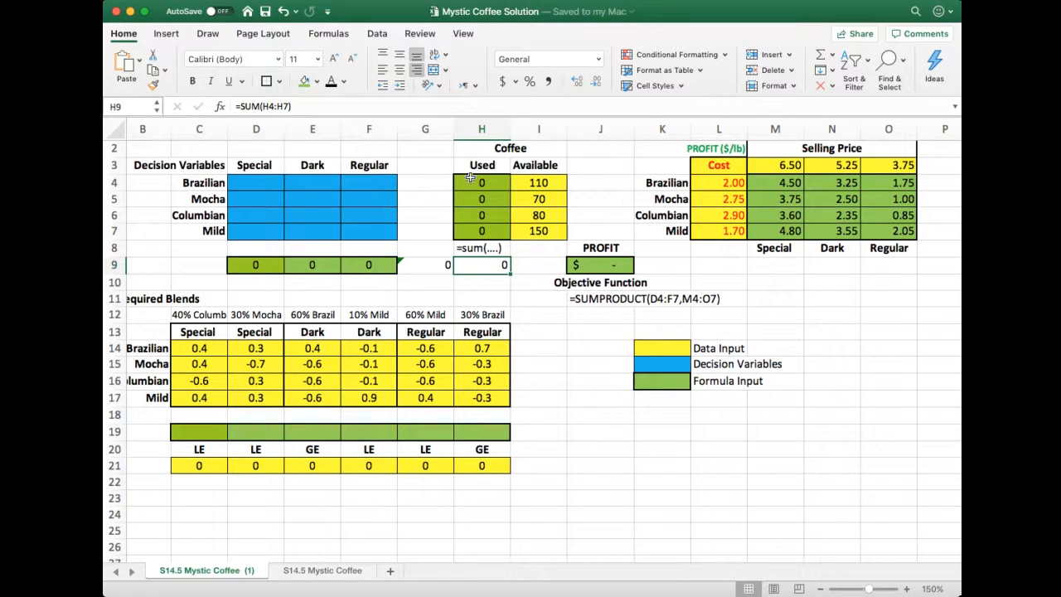
# Review the Used totals, the profit-per-pound table, the blend totals in D9:F9 and the empty blend constraint cells C19:H19
pyautogui.moveTo(469, 178); pyautogui.dragTo(464, 220)
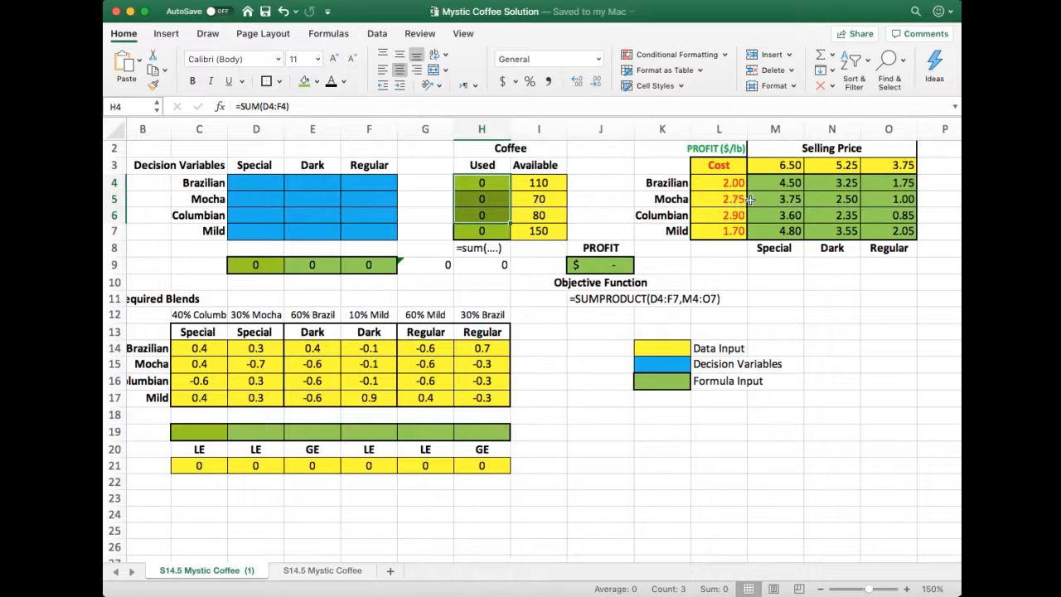
pyautogui.moveTo(768, 190); pyautogui.dragTo(891, 232)
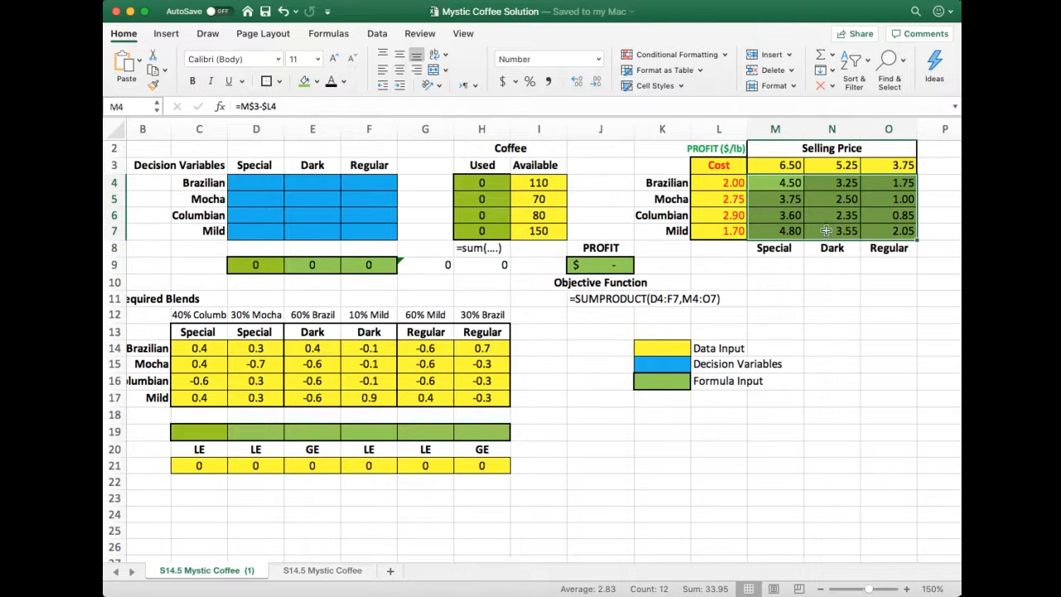
pyautogui.moveTo(257, 265); pyautogui.dragTo(363, 265)
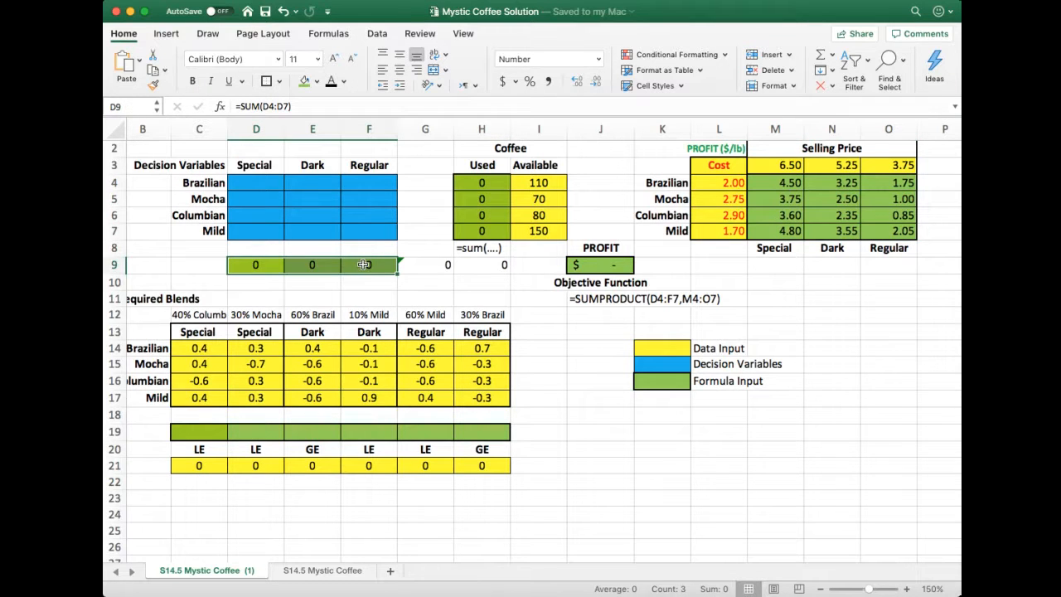
pyautogui.scroll(-2, 220, 427)
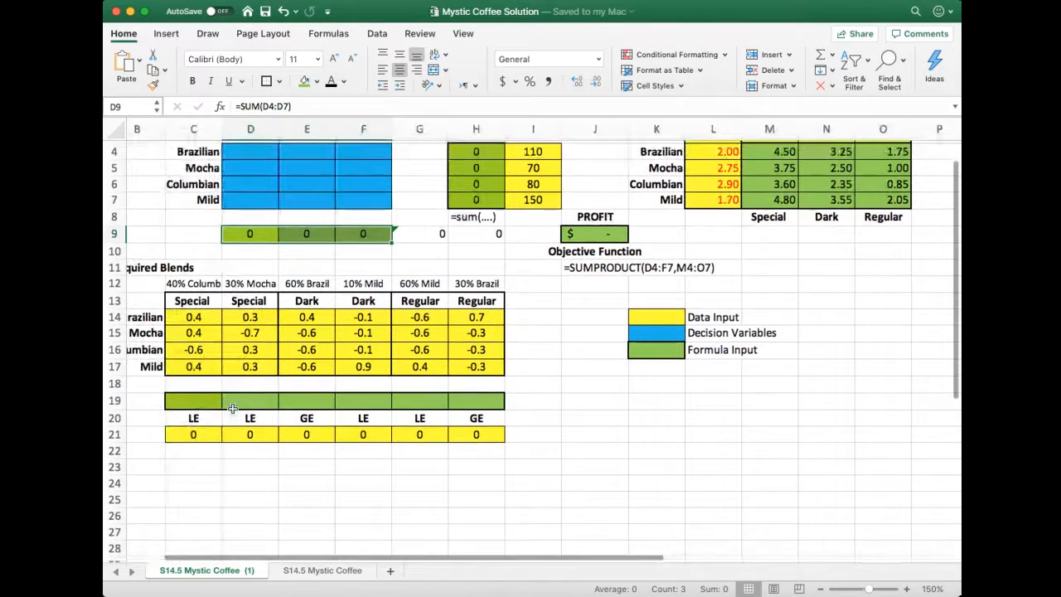
pyautogui.moveTo(193, 370); pyautogui.dragTo(365, 371)
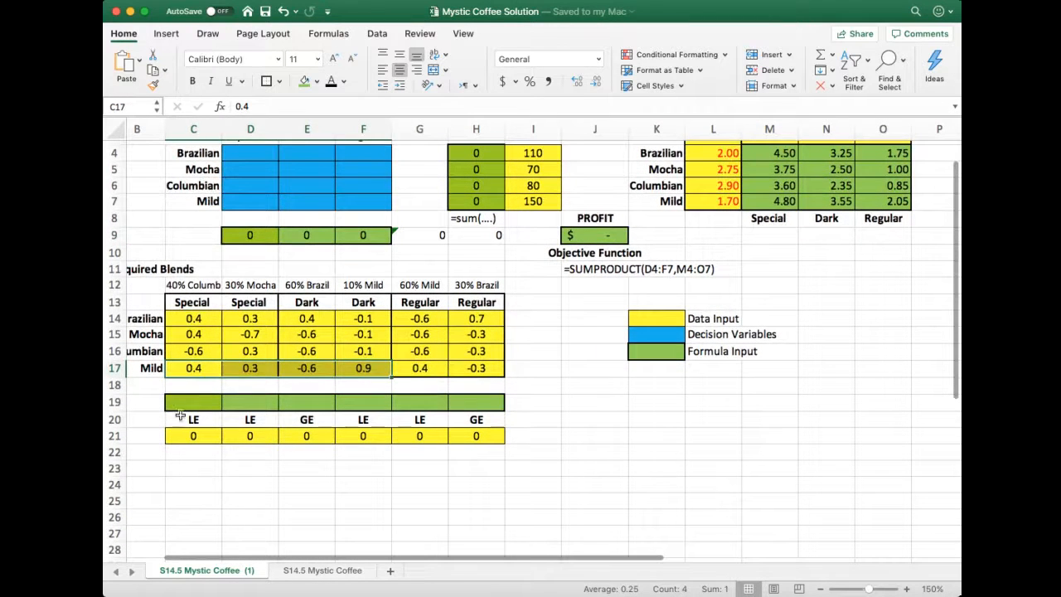
pyautogui.click(187, 402)
pyautogui.moveTo(187, 402); pyautogui.dragTo(481, 402)
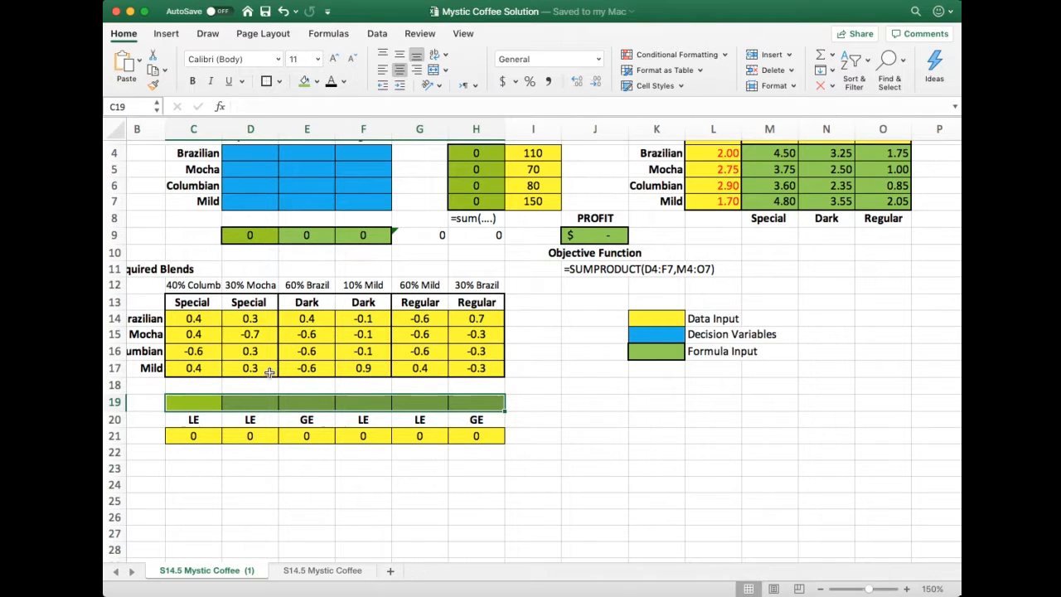
# Review the 40% Columbian constraint for the Special blend and its coefficients for each coffee in C14:C17
pyautogui.hscroll(-2, 203, 302)
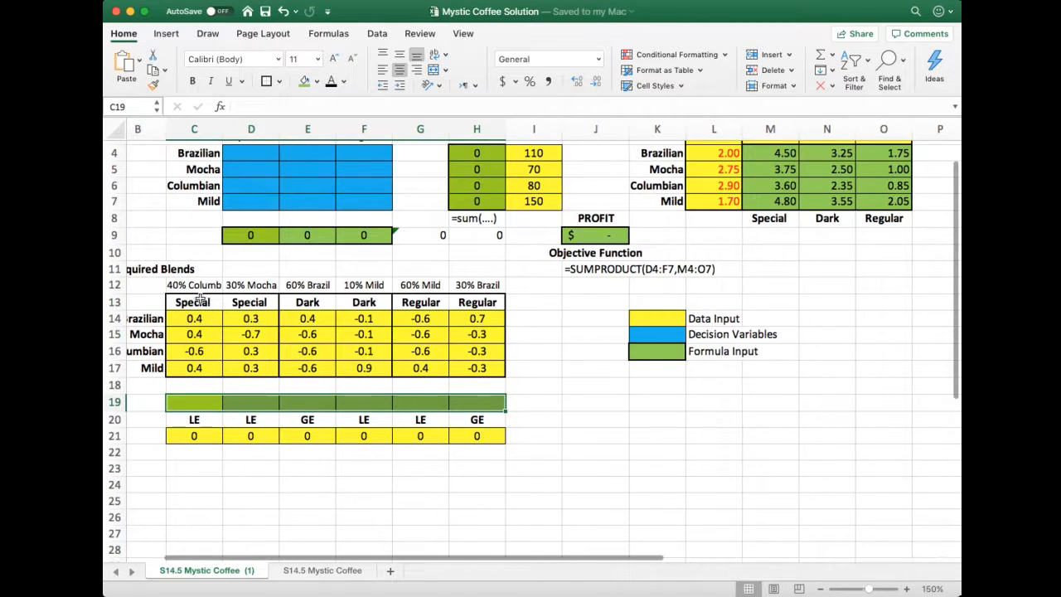
pyautogui.hscroll(2, 197, 299)
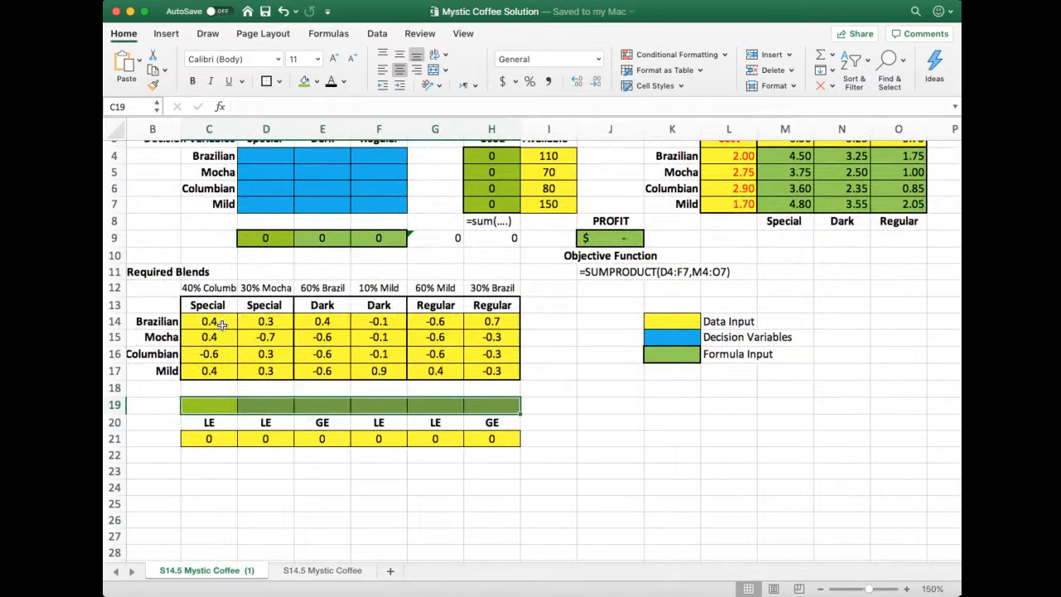
pyautogui.click(223, 323)
pyautogui.moveTo(222, 323); pyautogui.dragTo(219, 373)
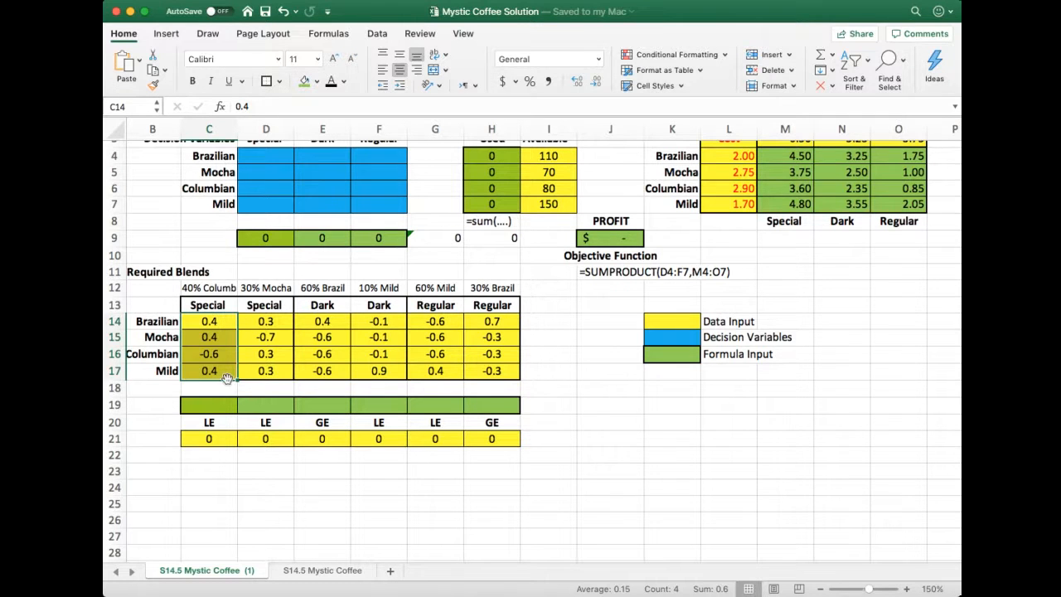
pyautogui.click(161, 324)
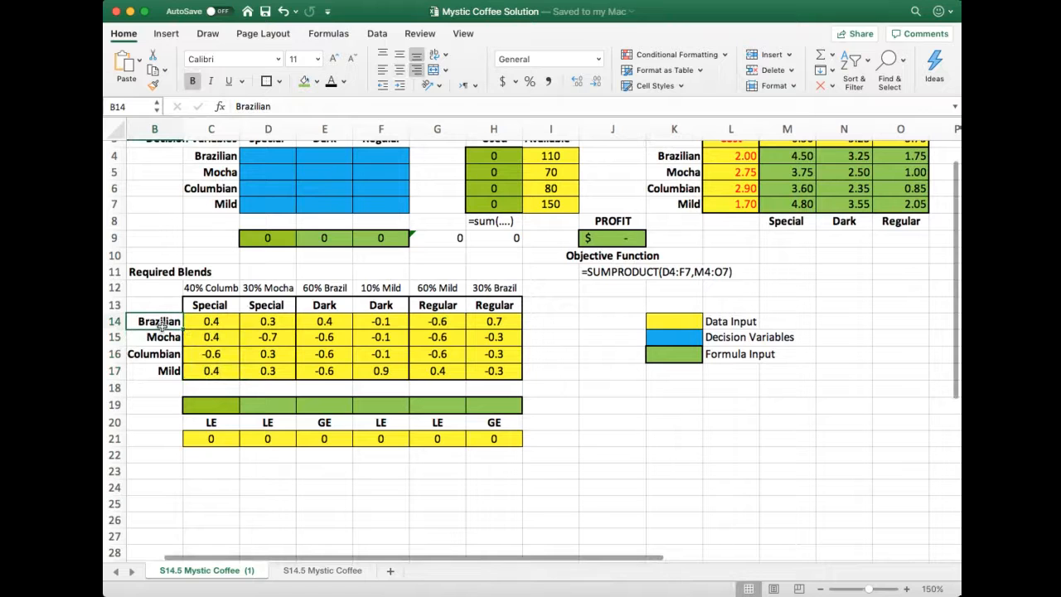
pyautogui.click(220, 292)
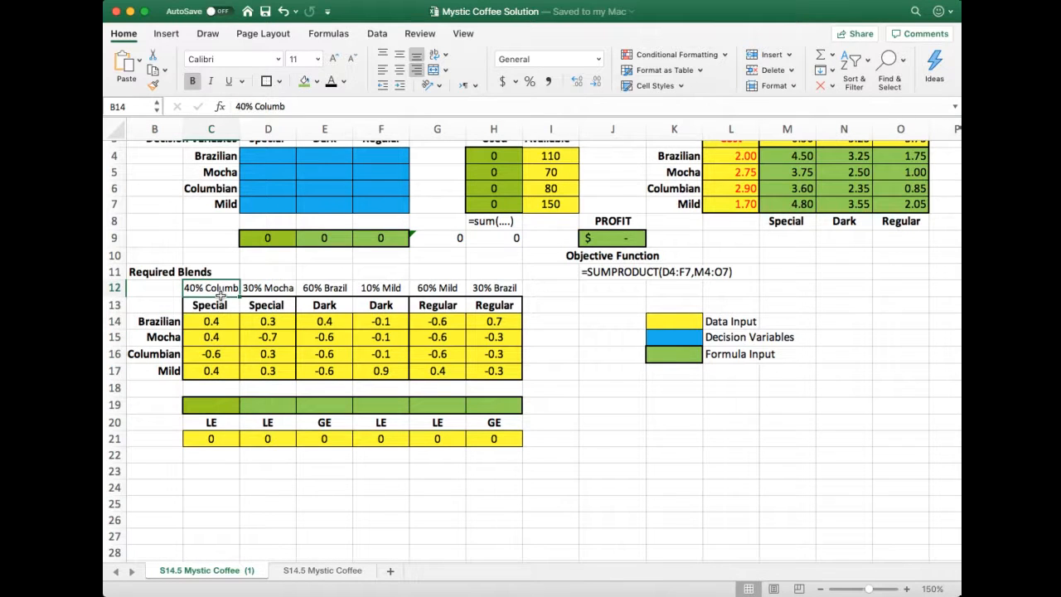
pyautogui.click(218, 307)
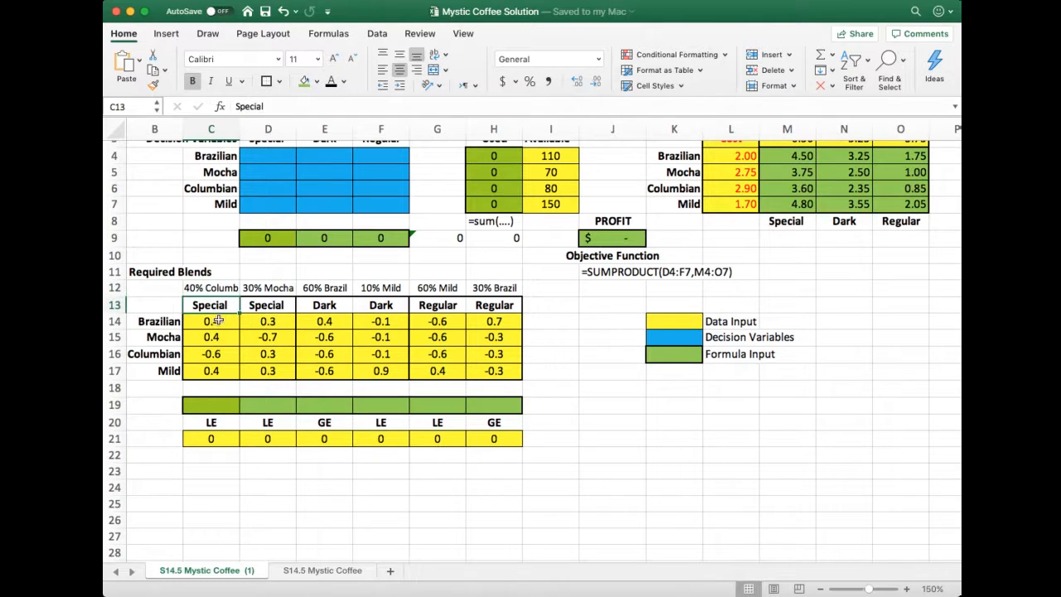
pyautogui.moveTo(217, 321); pyautogui.dragTo(223, 372)
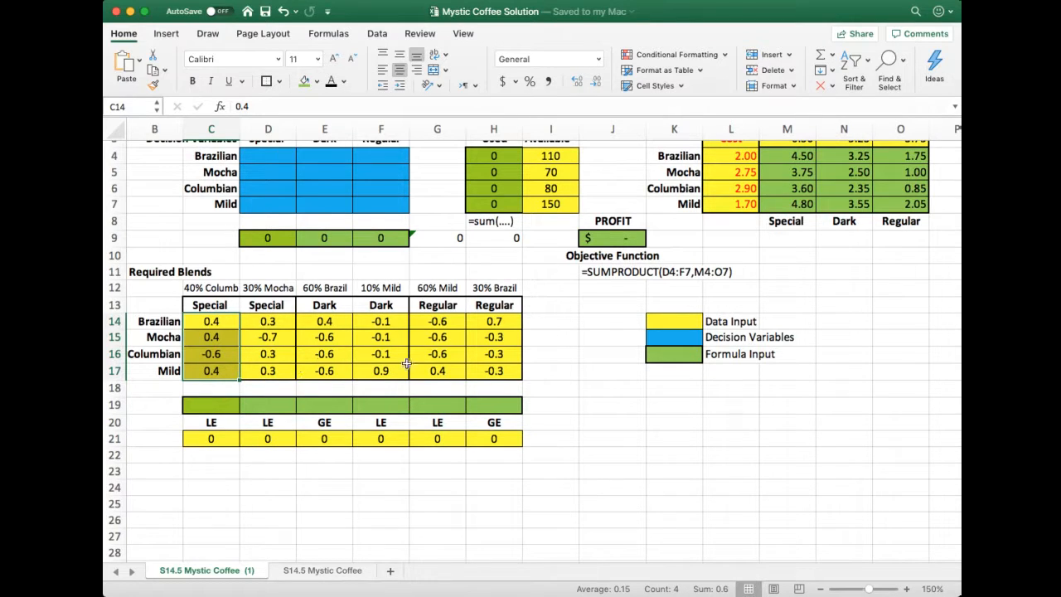
pyautogui.click(323, 508)
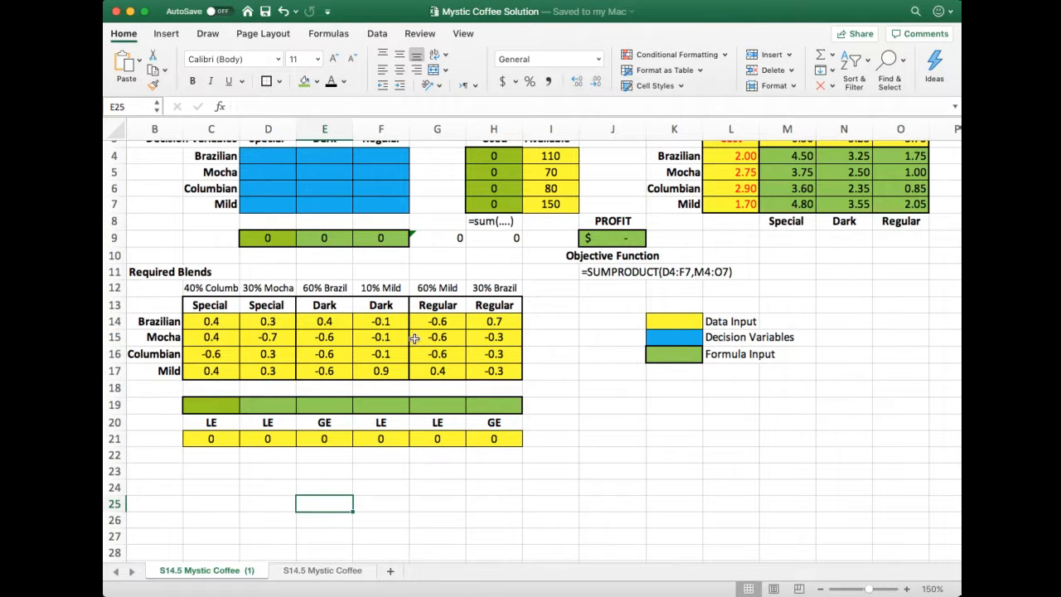
# Examine the blend requirement headings in C12:H13, and compare coefficients C14:C17 with the Special decision variables in D4:D7
pyautogui.scroll(1, 397, 341)
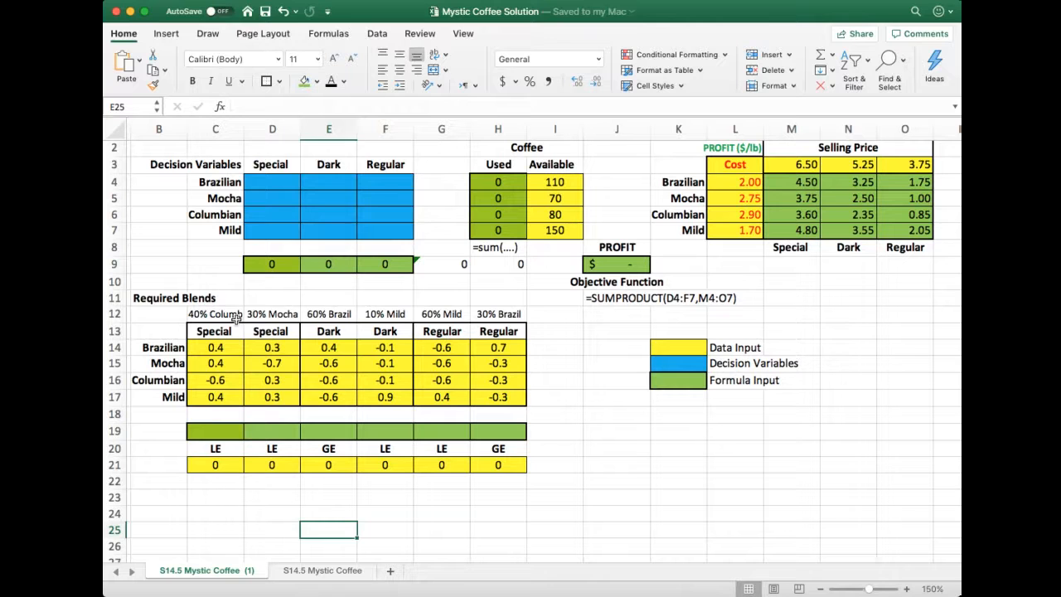
pyautogui.moveTo(215, 316); pyautogui.dragTo(282, 316)
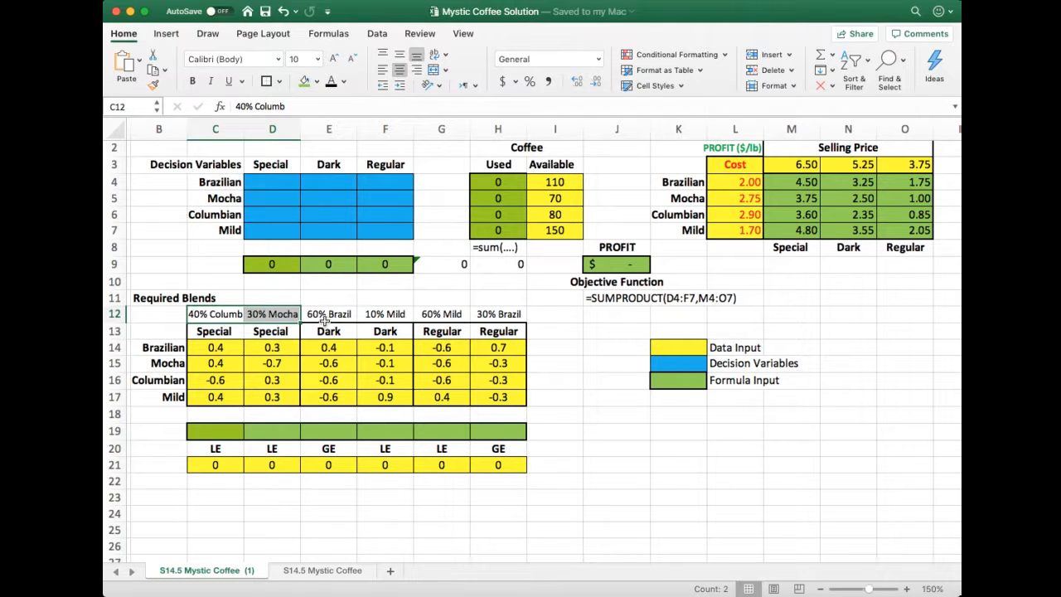
pyautogui.moveTo(325, 319); pyautogui.dragTo(494, 332)
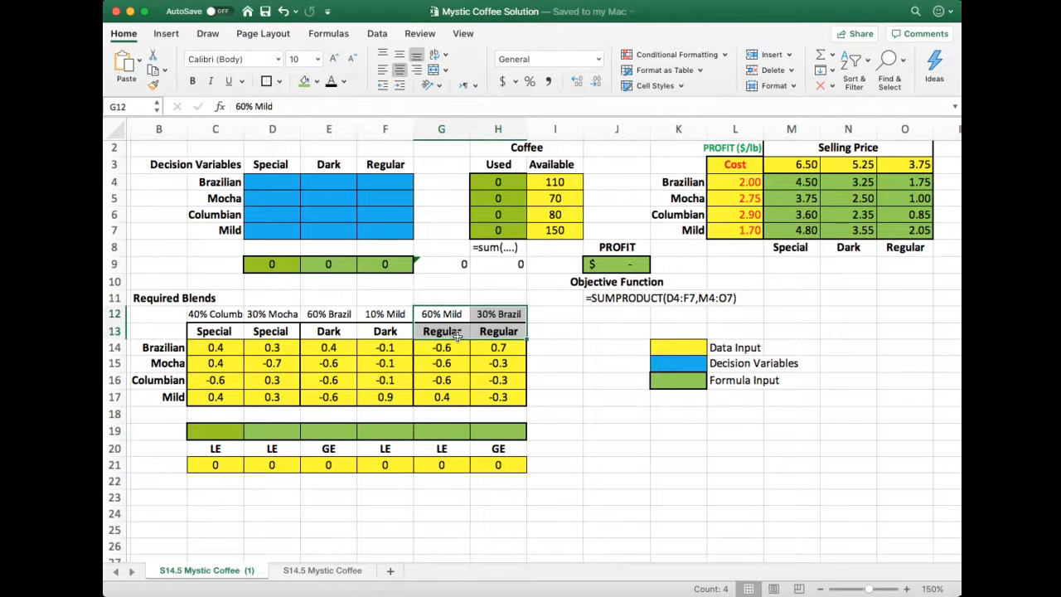
pyautogui.click(572, 359)
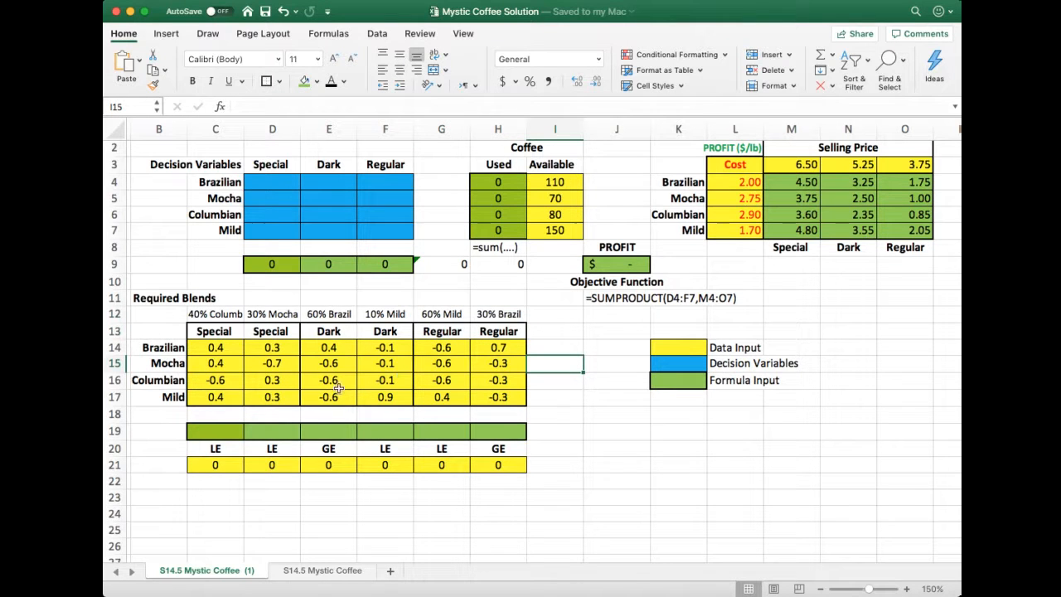
pyautogui.click(233, 348)
pyautogui.moveTo(233, 348); pyautogui.dragTo(225, 400)
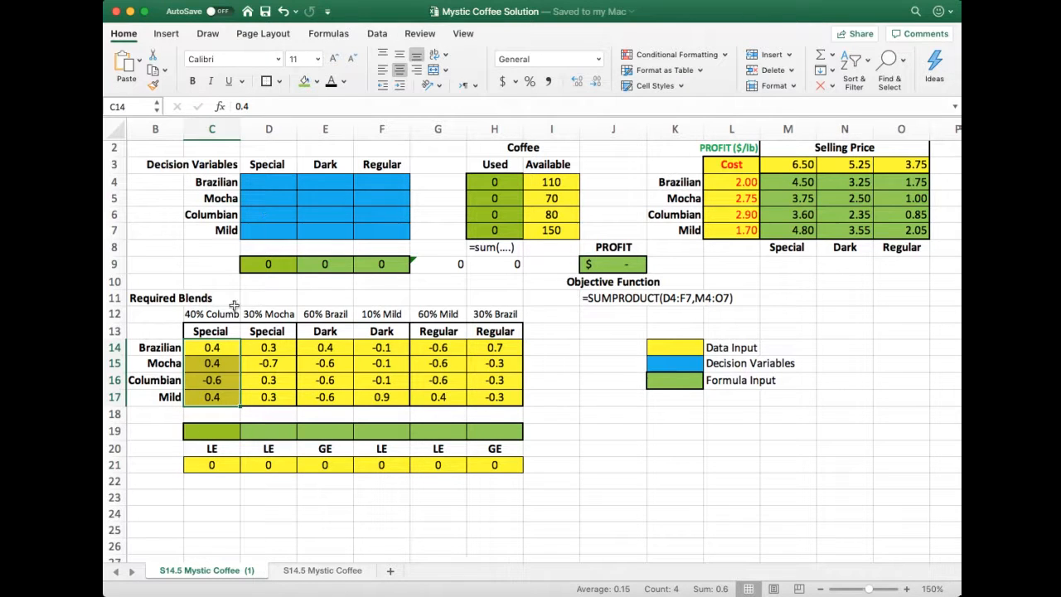
pyautogui.click(223, 268)
pyautogui.moveTo(272, 184); pyautogui.dragTo(268, 233)
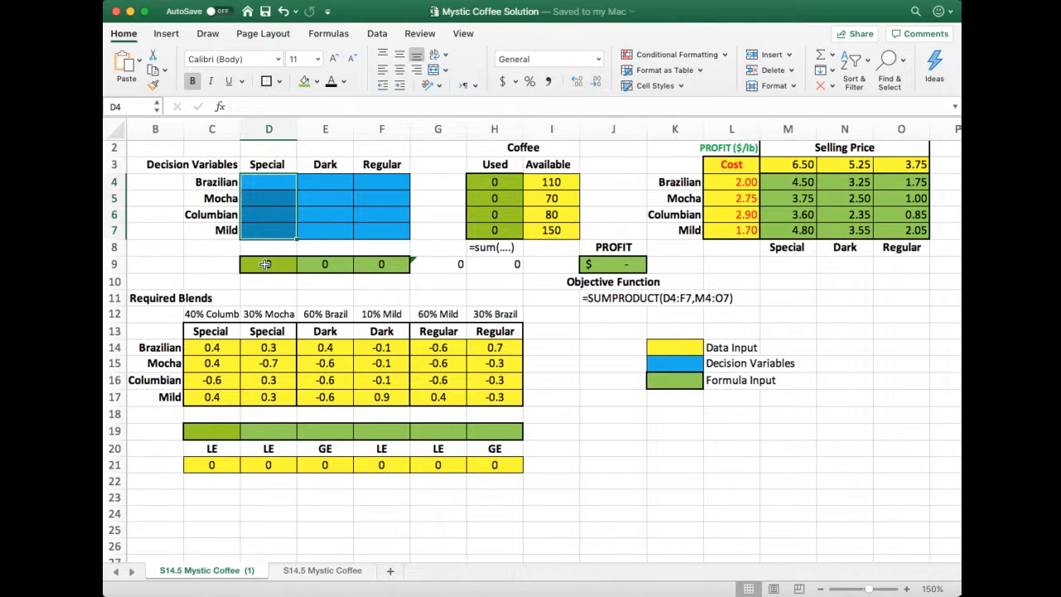
# Enter =SUMPRODUCT(C14:C17,D4:D7) in cell C19 for the Special blend's 40% Columbian constraint
pyautogui.click(215, 434)
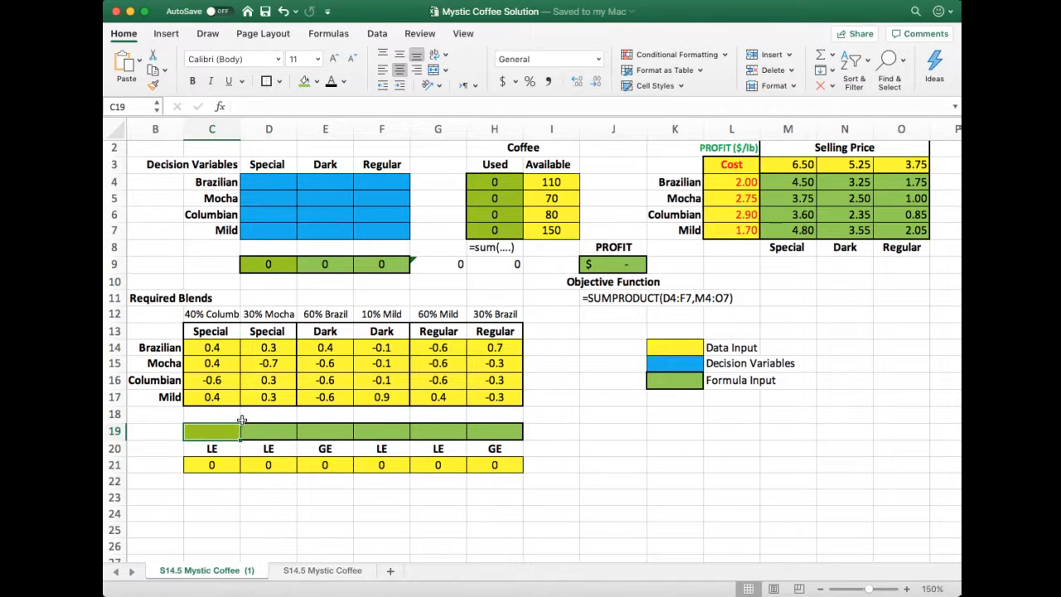
pyautogui.write('=su')
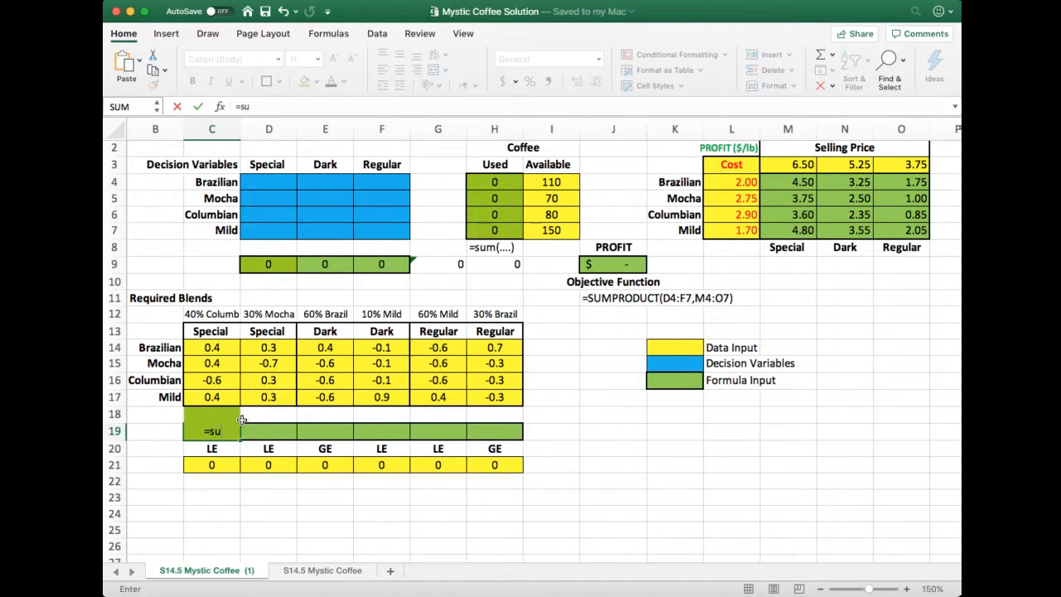
pyautogui.write('mproduct')
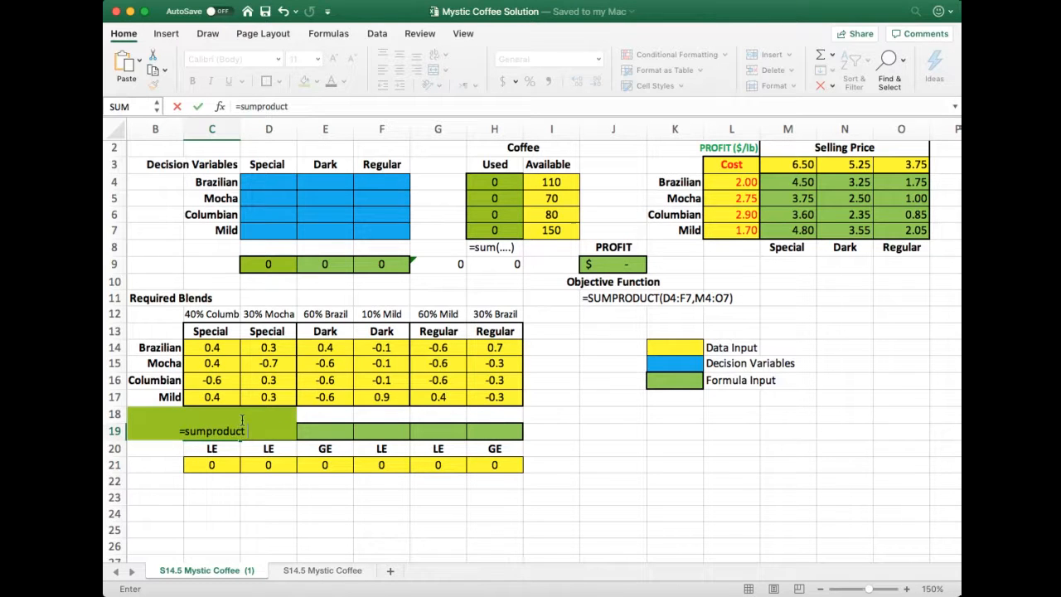
pyautogui.write('(')
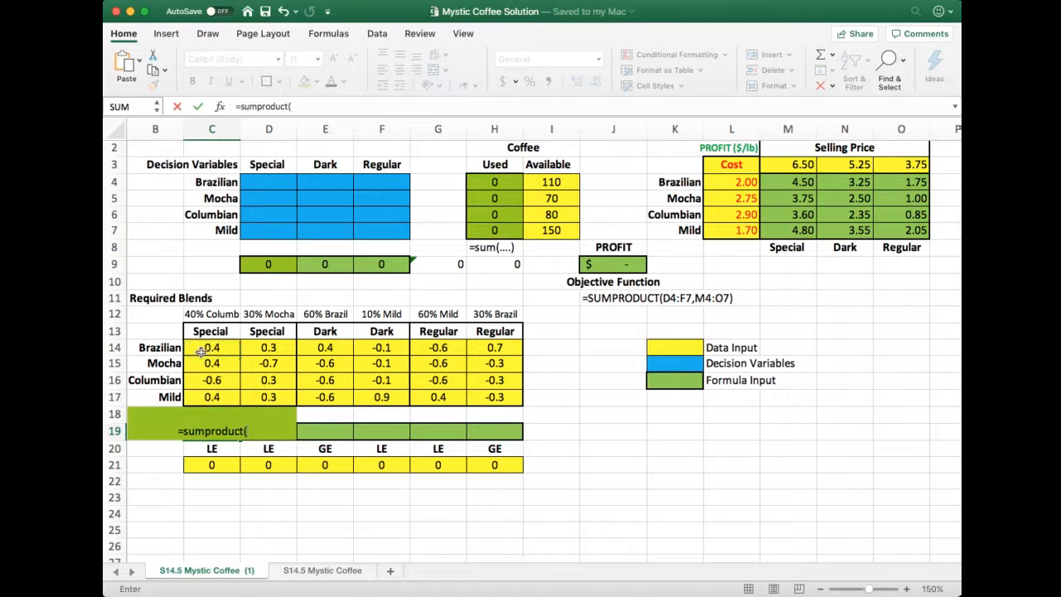
pyautogui.moveTo(199, 348); pyautogui.dragTo(198, 392)
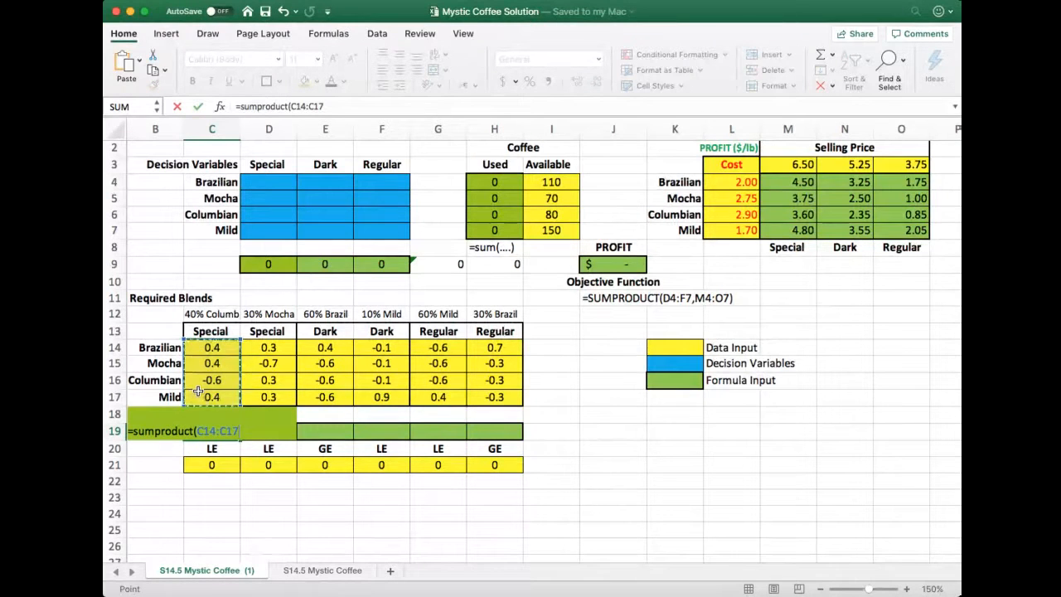
pyautogui.write(',')
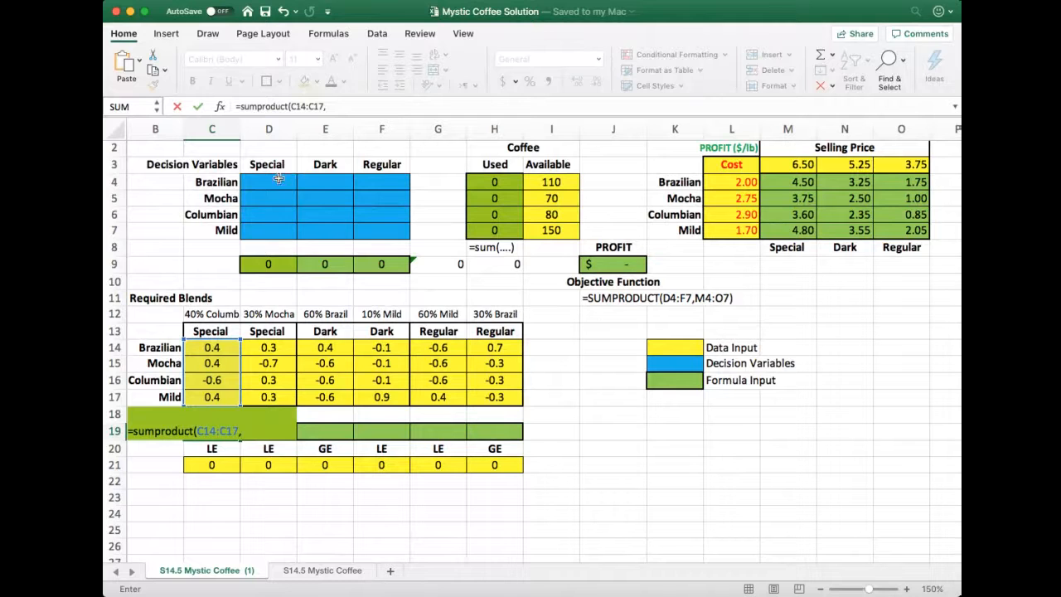
pyautogui.moveTo(274, 180); pyautogui.dragTo(276, 233)
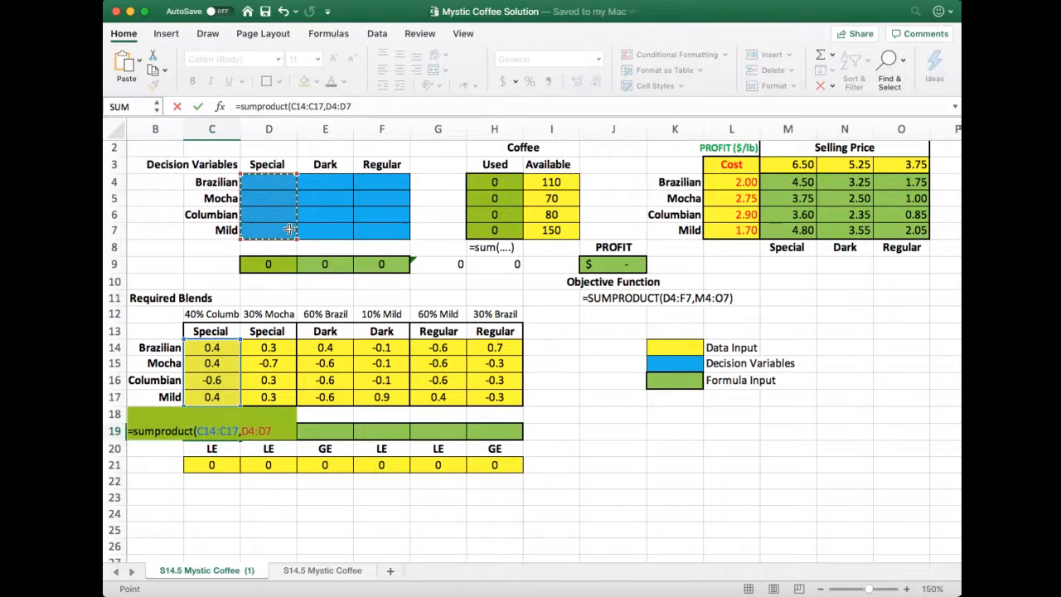
pyautogui.write(')')
pyautogui.press('Return')
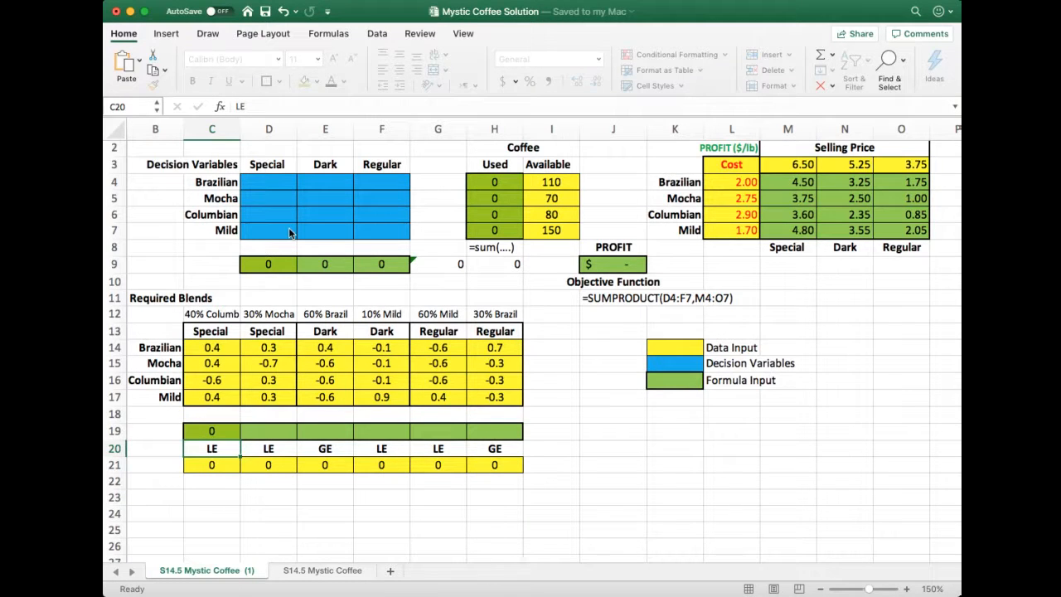
pyautogui.press('Up')
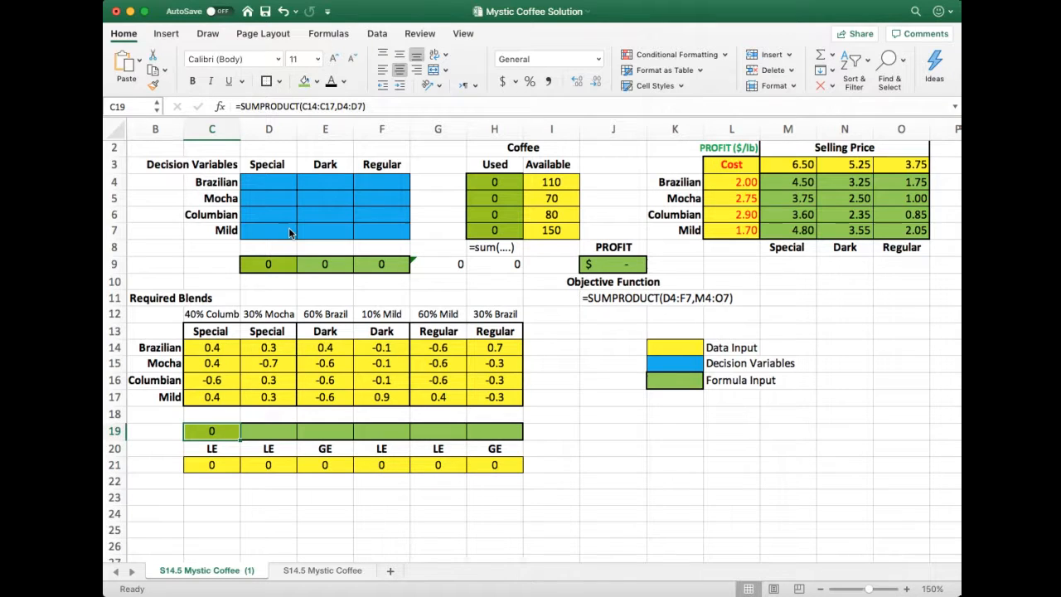
# Enter =.4 in cell C23 as the start of a written-out version of the first blend constraint
pyautogui.click(215, 498)
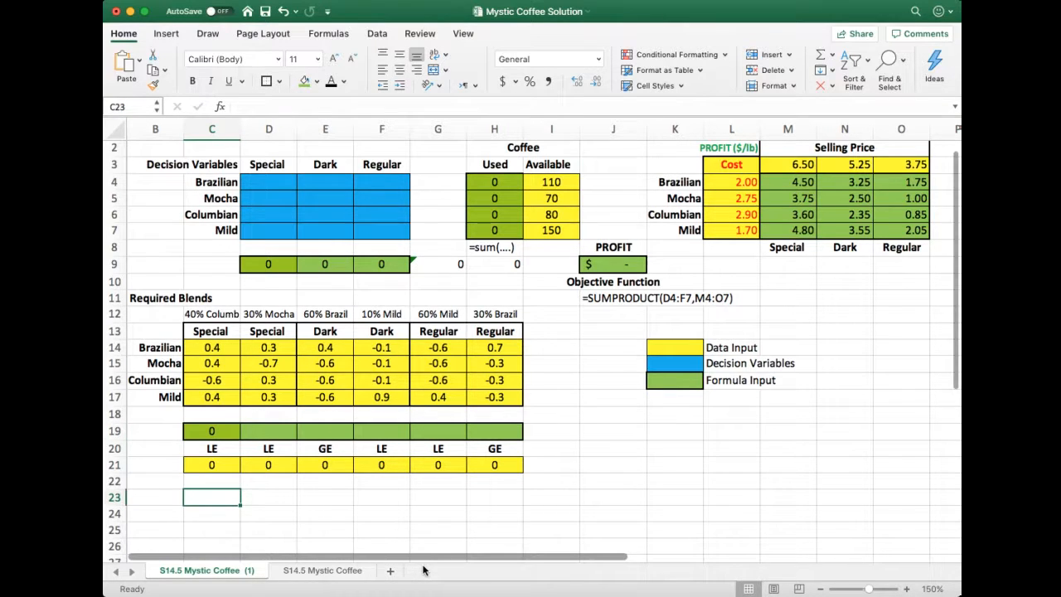
pyautogui.write('=')
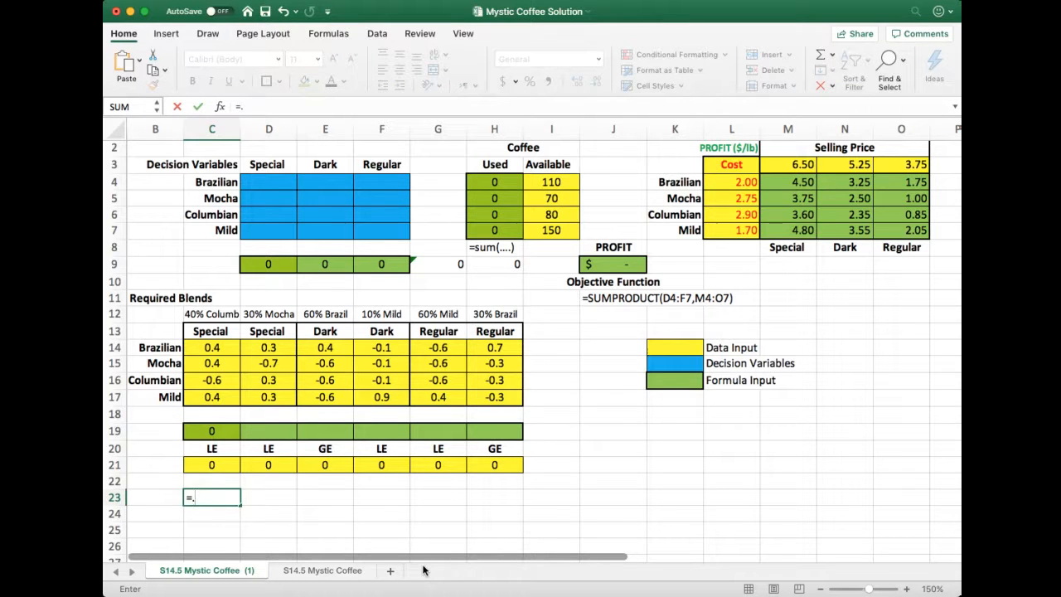
pyautogui.write('.4')
pyautogui.press('Tab')
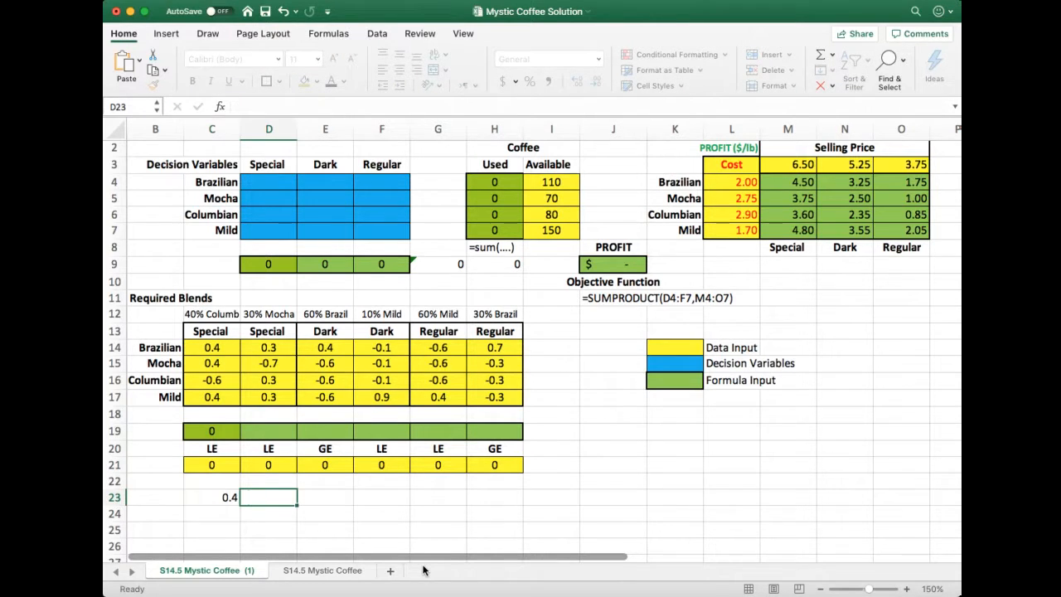
pyautogui.write('*')
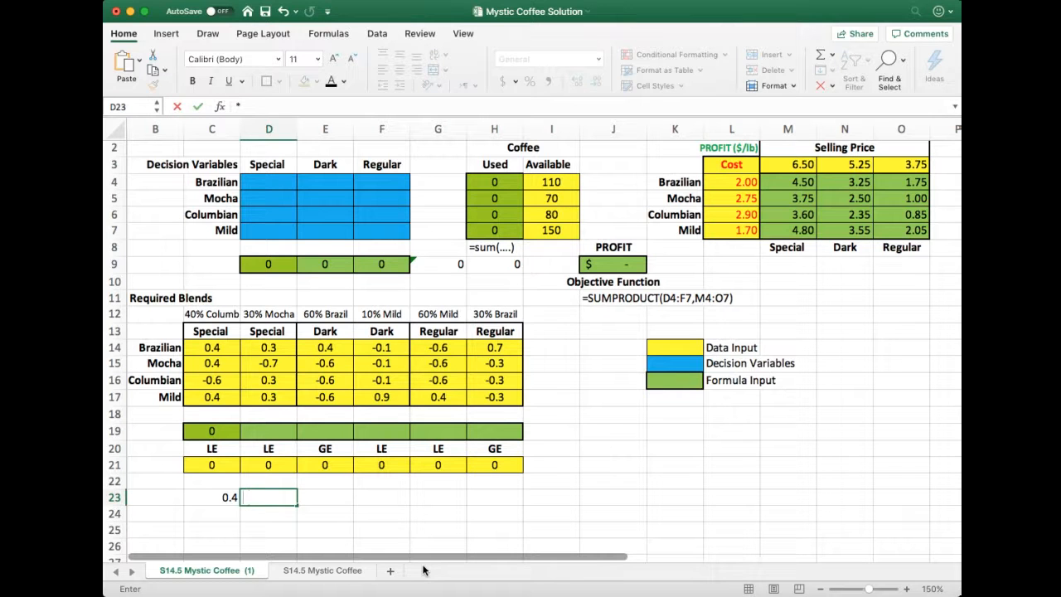
pyautogui.press('Left')
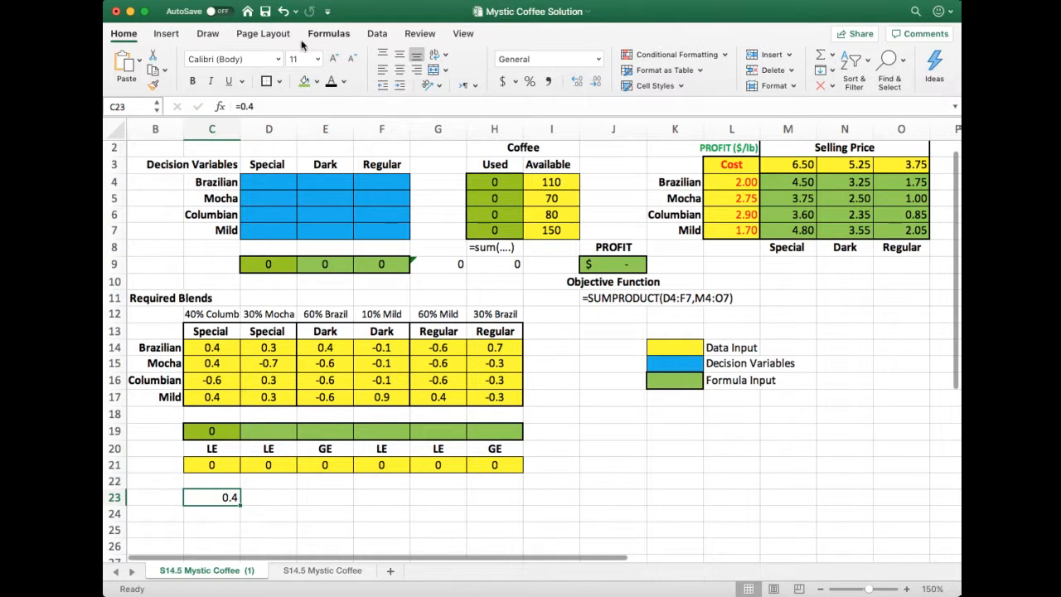
# Complete the written-out 40% Columbian constraint in cell C23 as =0.4*D4+0.4*D5-0.6*D6+0.4*D7
pyautogui.click(284, 107)
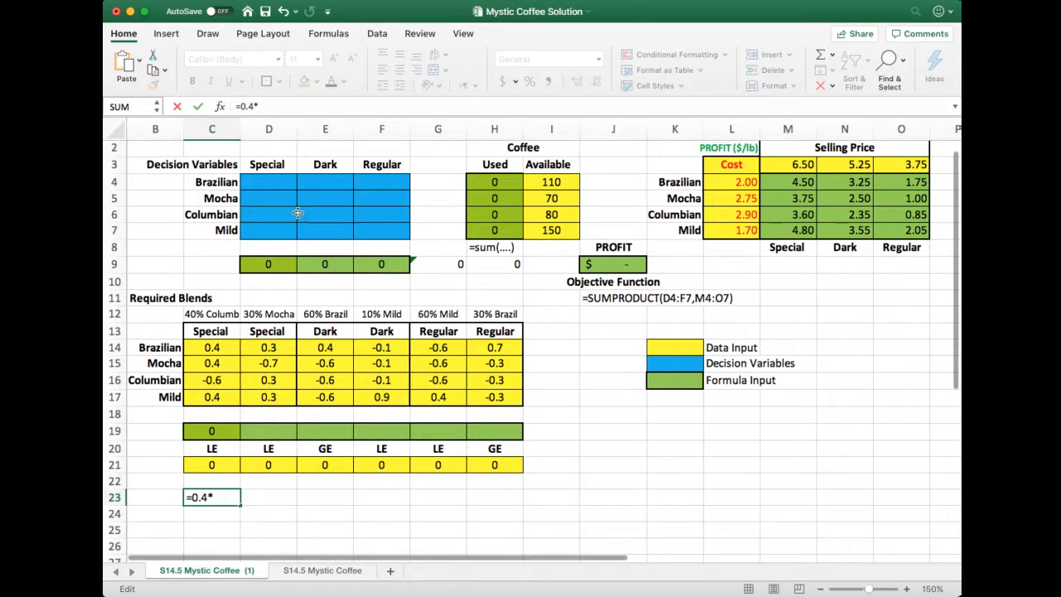
pyautogui.click(274, 185)
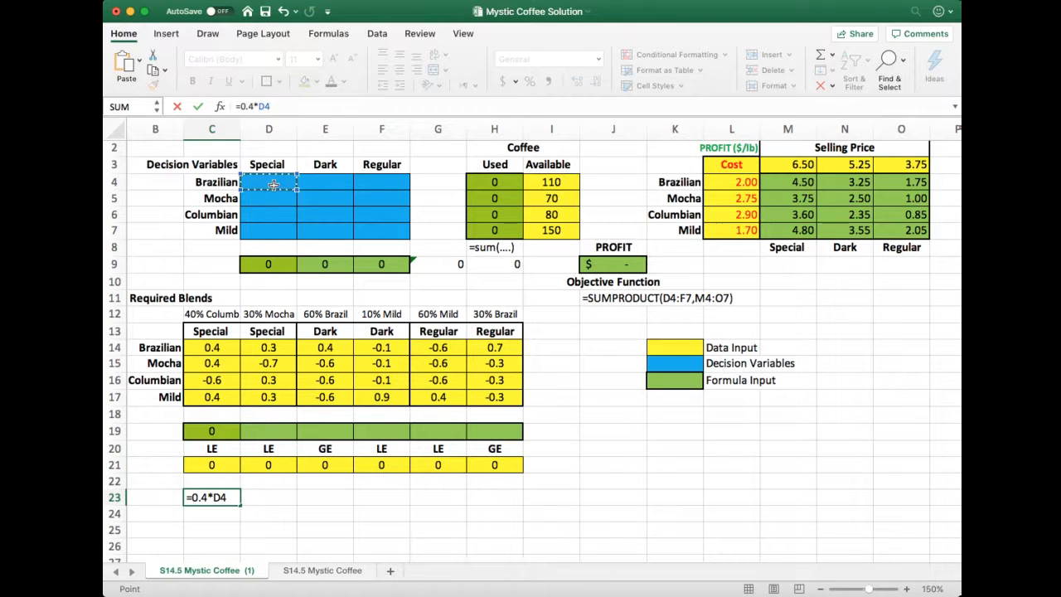
pyautogui.write('+.4*')
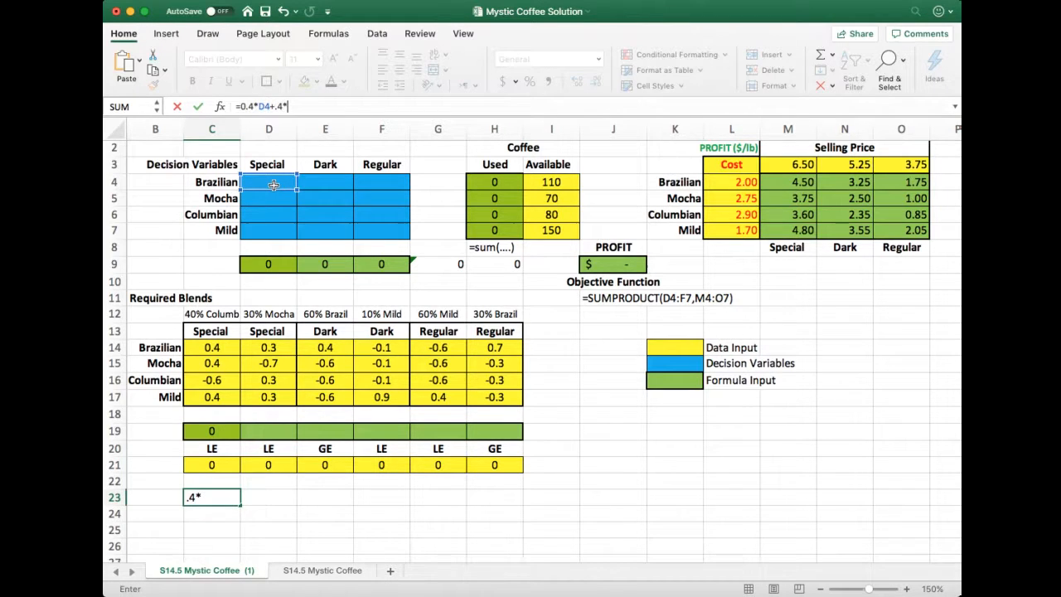
pyautogui.click(272, 195)
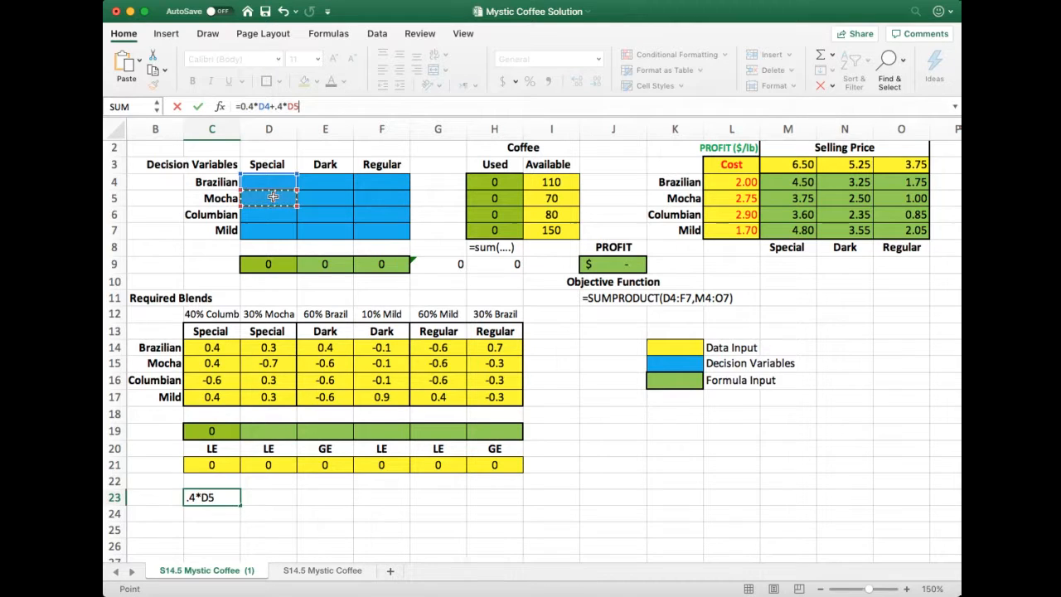
pyautogui.write('-')
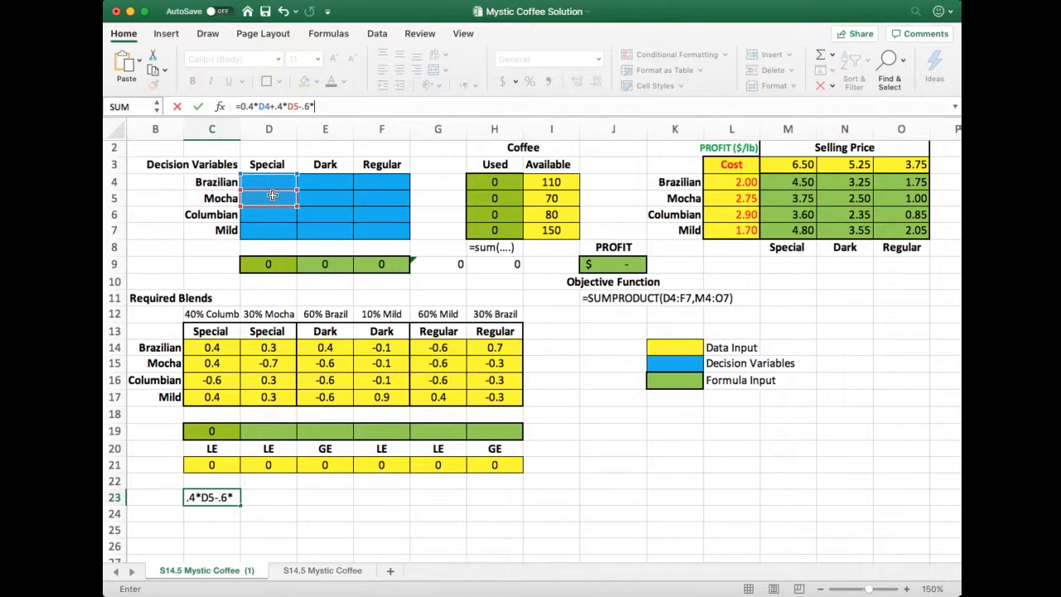
pyautogui.write('.6*')
pyautogui.click(257, 213)
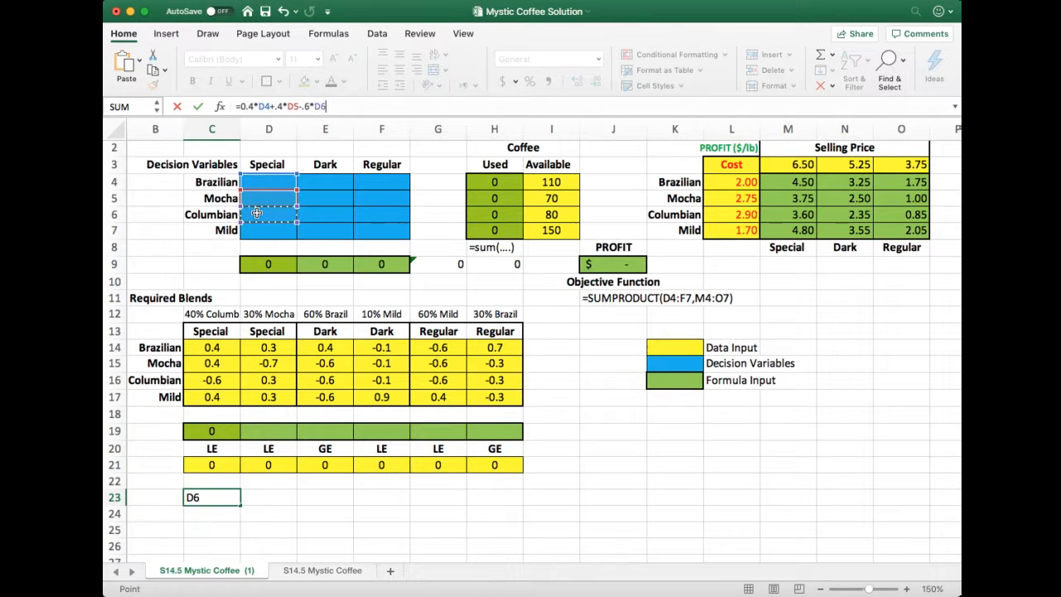
pyautogui.write('+.4*')
pyautogui.click(272, 232)
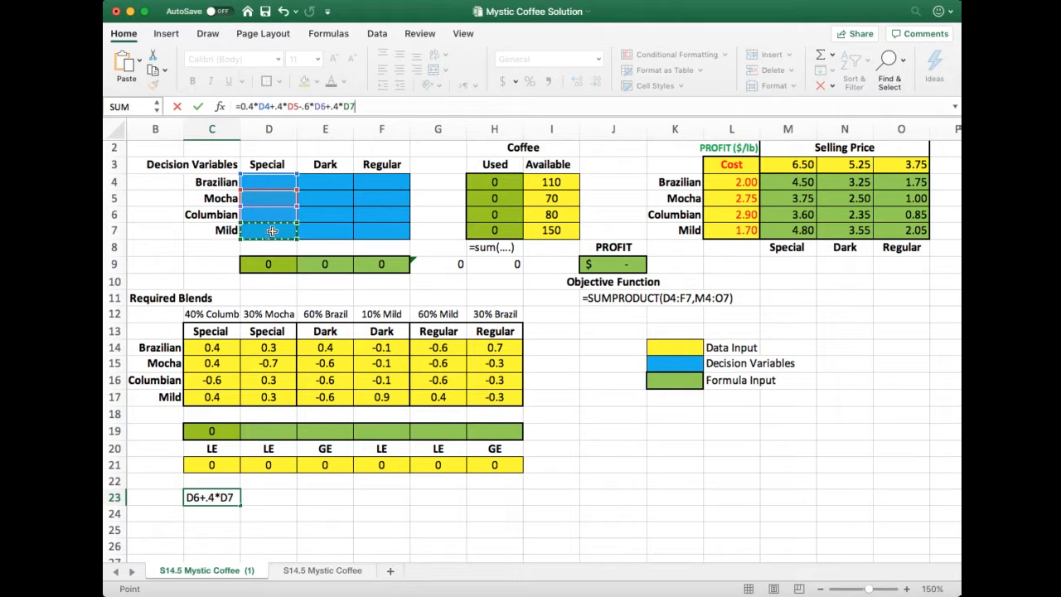
pyautogui.press('Return')
pyautogui.press('Up')
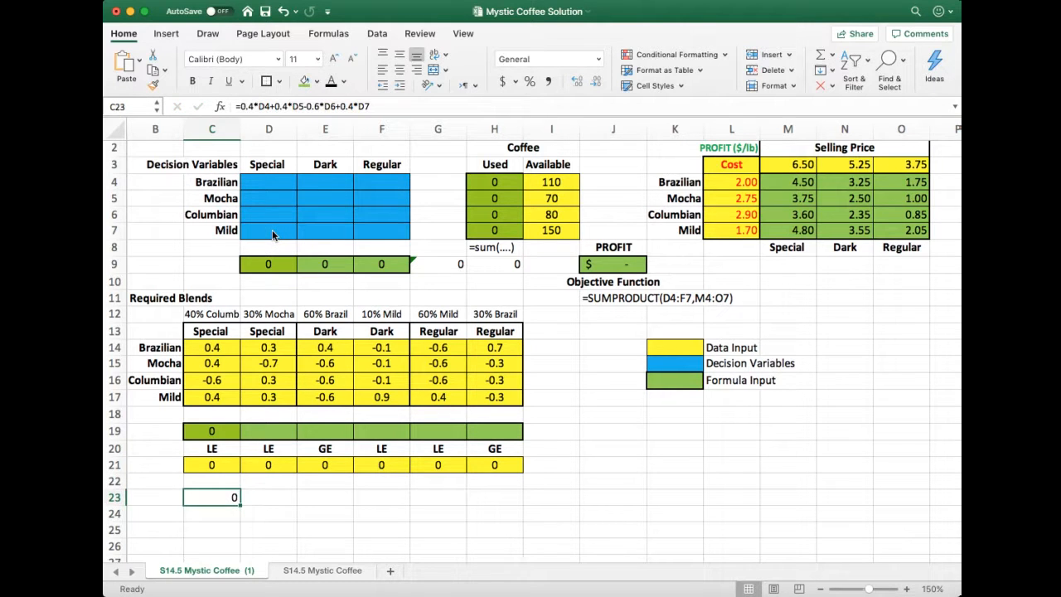
# Enter =D4*D14+D5*D15+D6*D16+D7*D17 in cell D23 as the written-out 30% Mocha constraint for the Special blend
pyautogui.press('Right')
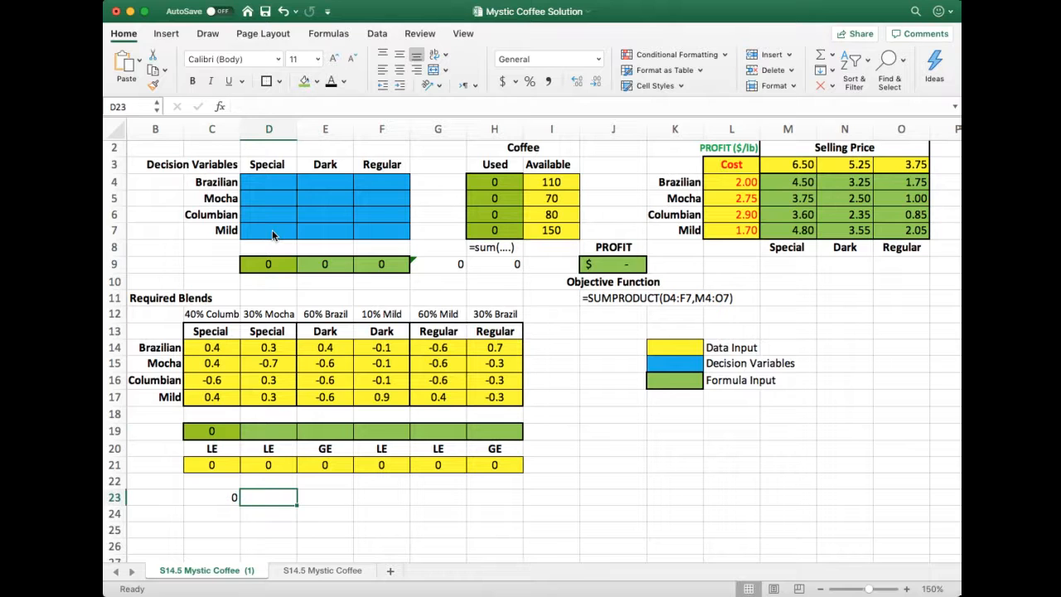
pyautogui.write('=')
pyautogui.click(274, 180)
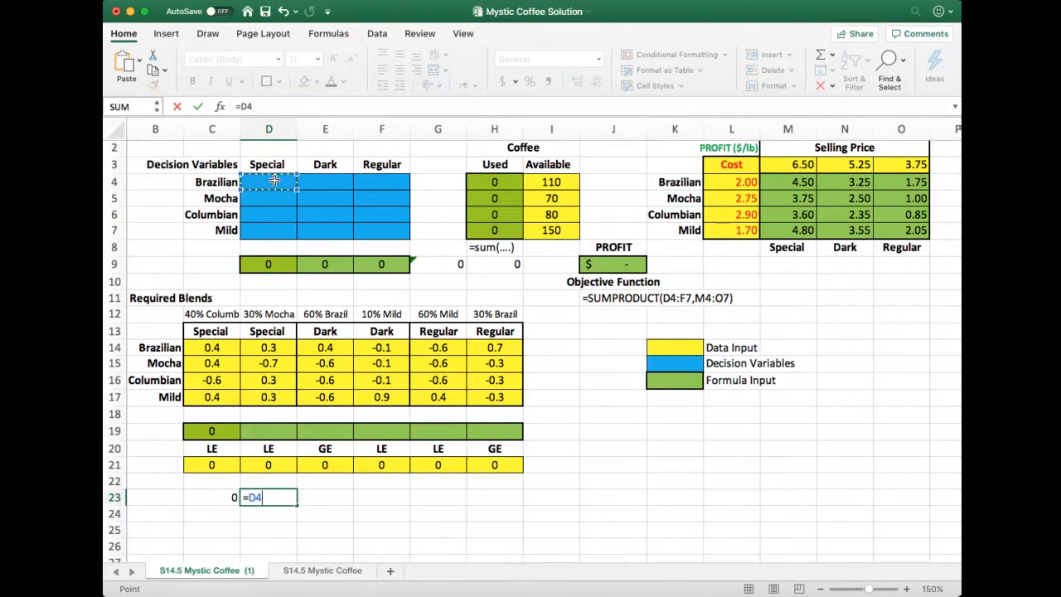
pyautogui.write('*')
pyautogui.click(262, 350)
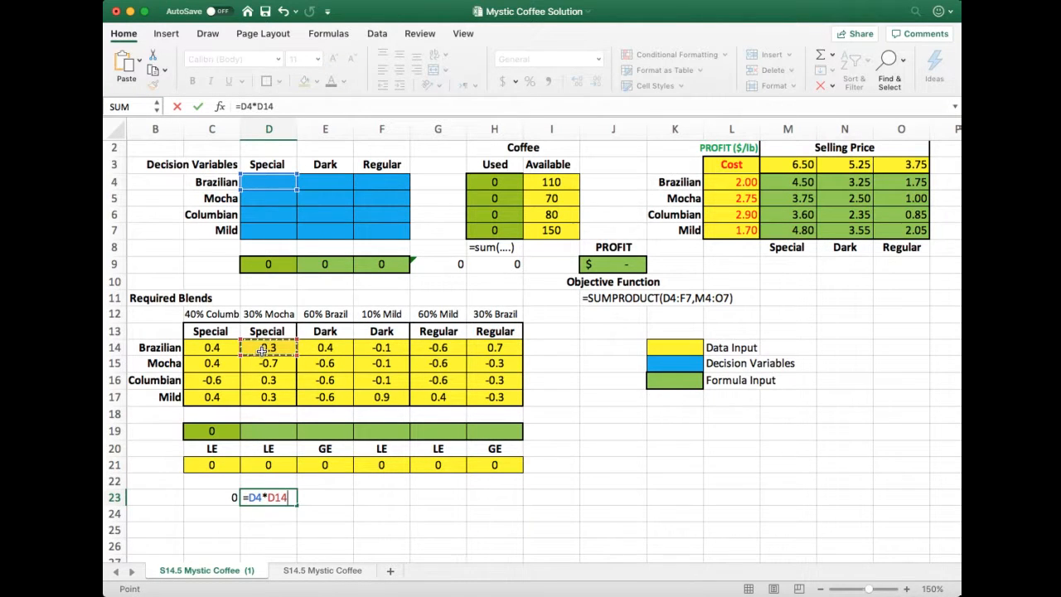
pyautogui.write('+')
pyautogui.click(281, 198)
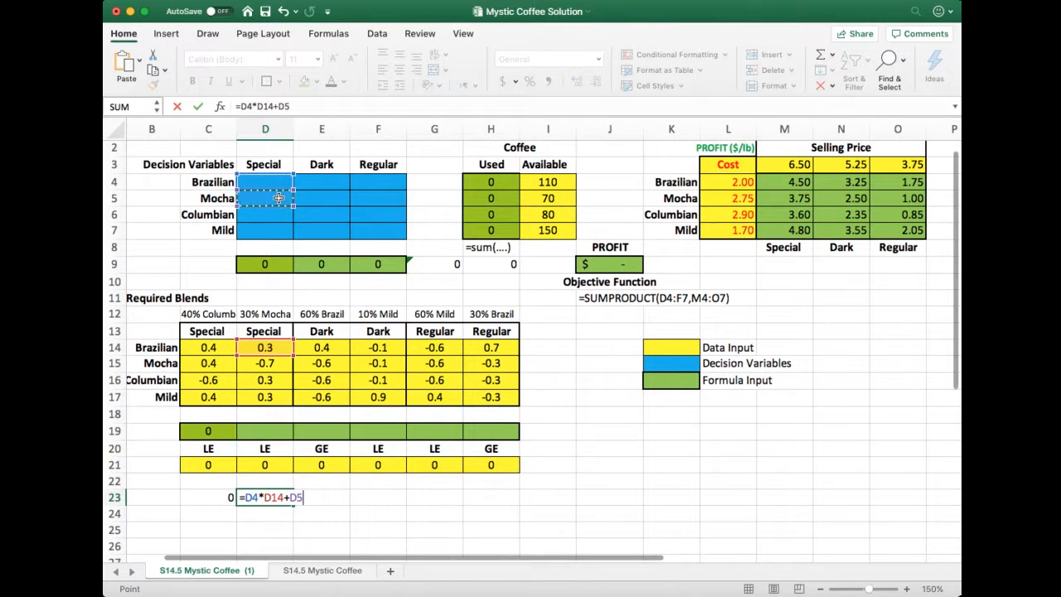
pyautogui.write('*')
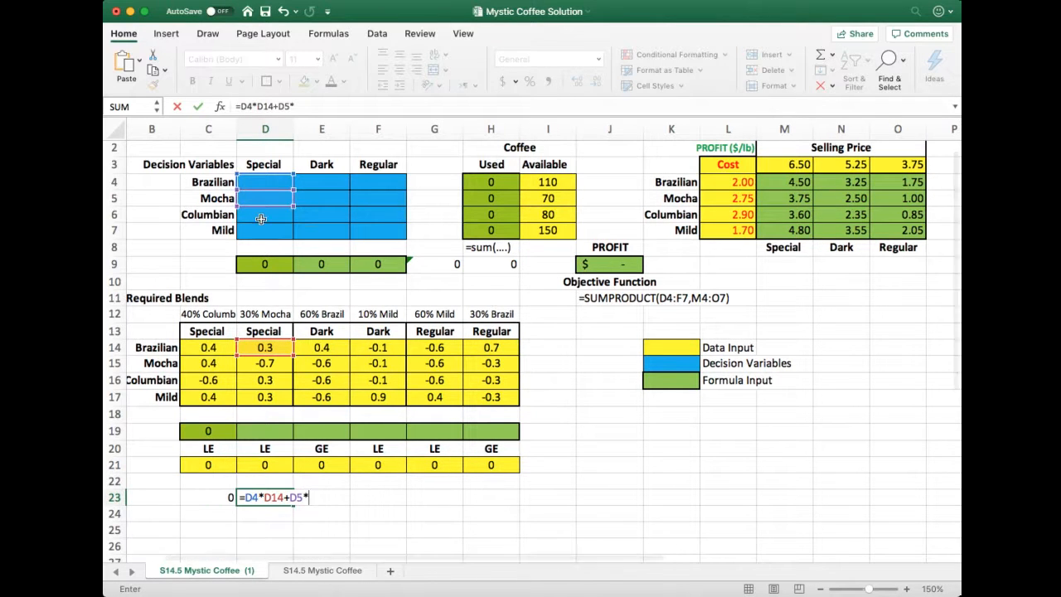
pyautogui.click(273, 362)
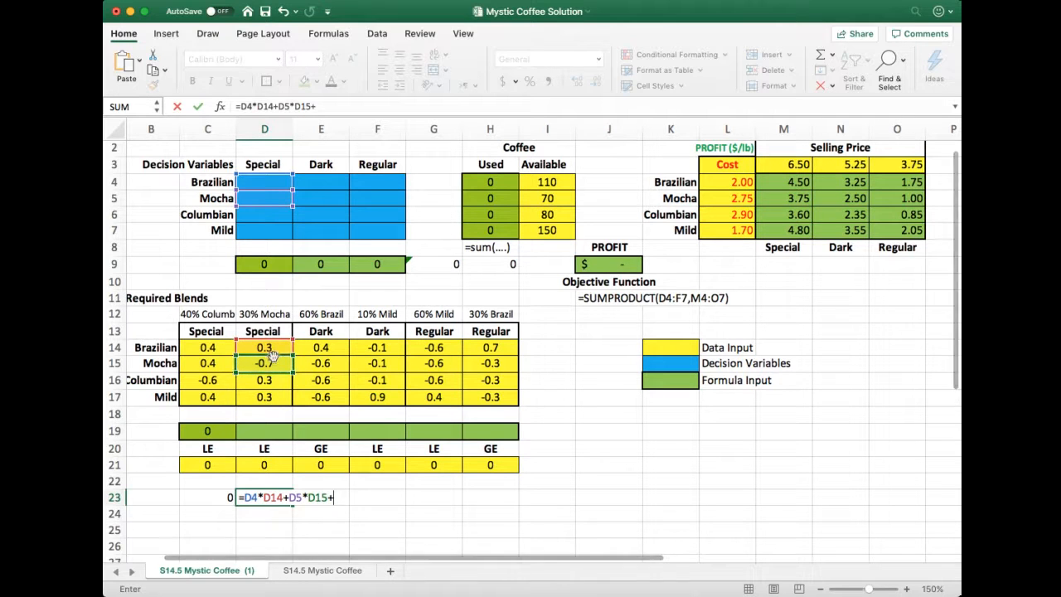
pyautogui.write('+')
pyautogui.click(260, 215)
pyautogui.write('*')
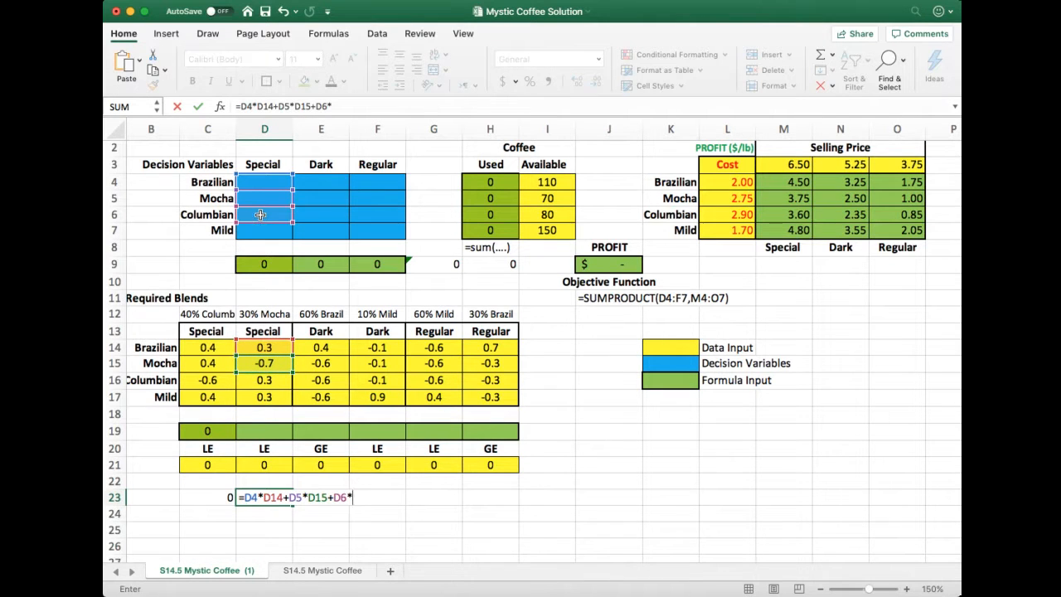
pyautogui.click(279, 382)
pyautogui.hscroll(1, 279, 382)
pyautogui.write('+')
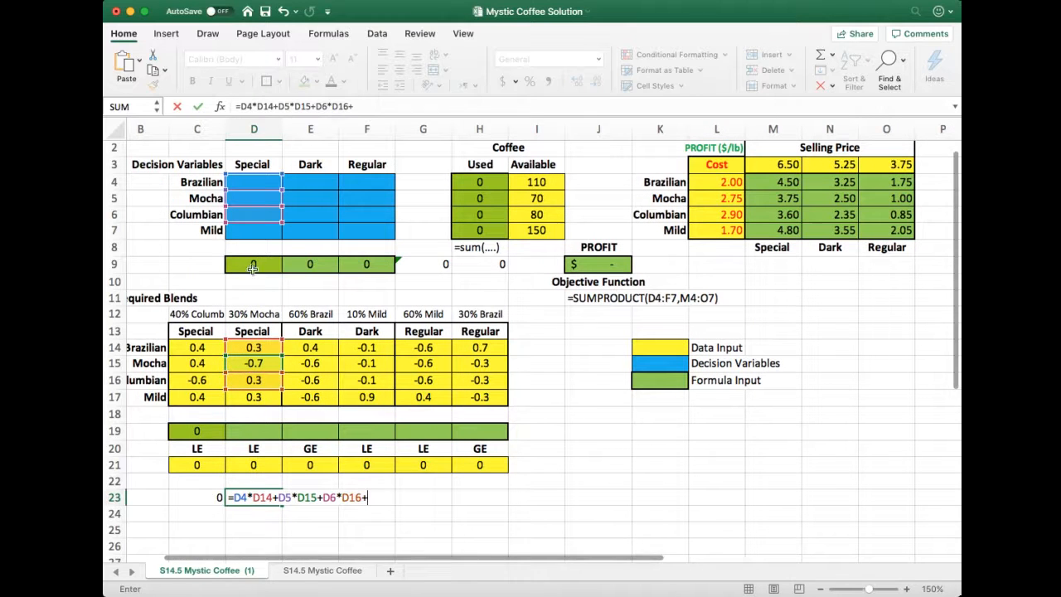
pyautogui.click(264, 232)
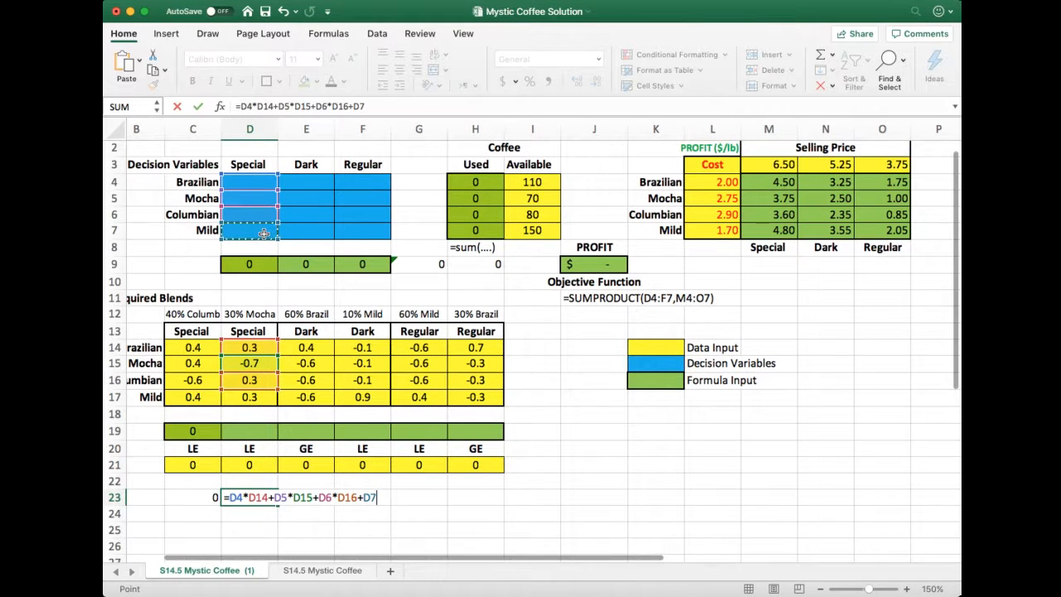
pyautogui.write('*')
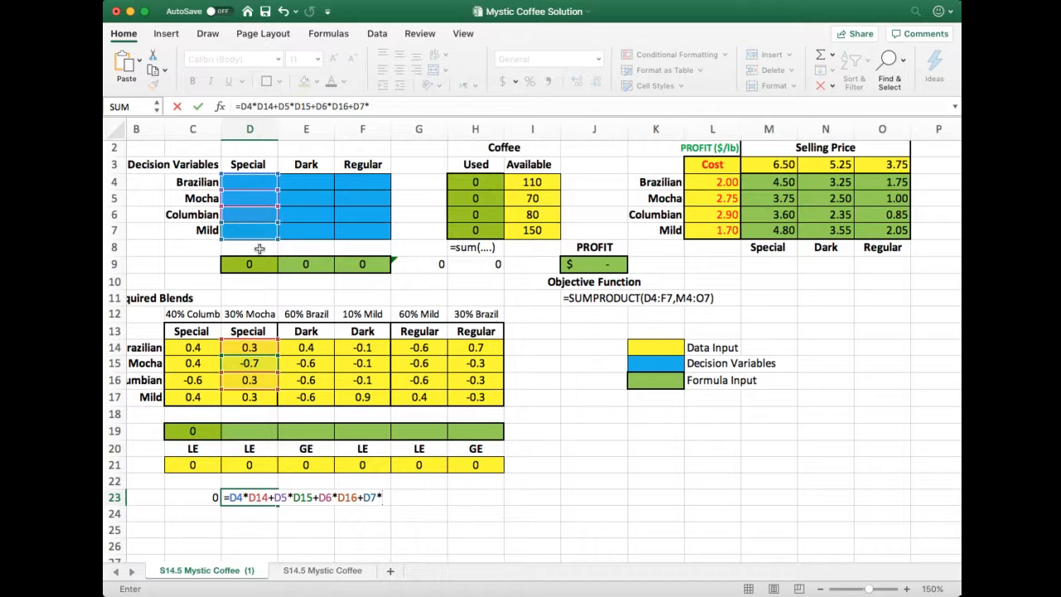
pyautogui.click(257, 396)
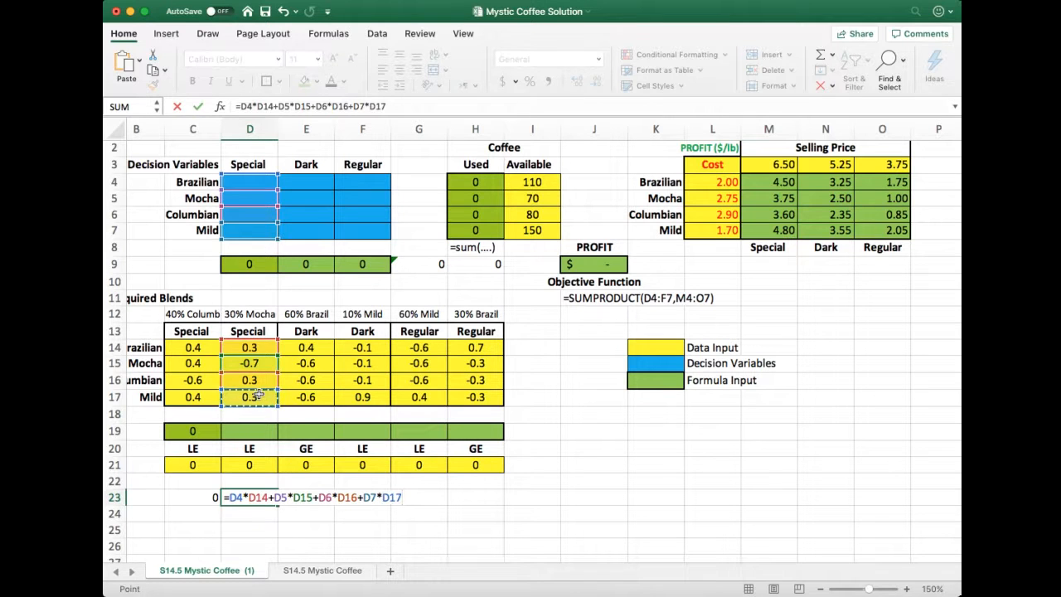
pyautogui.press('Return')
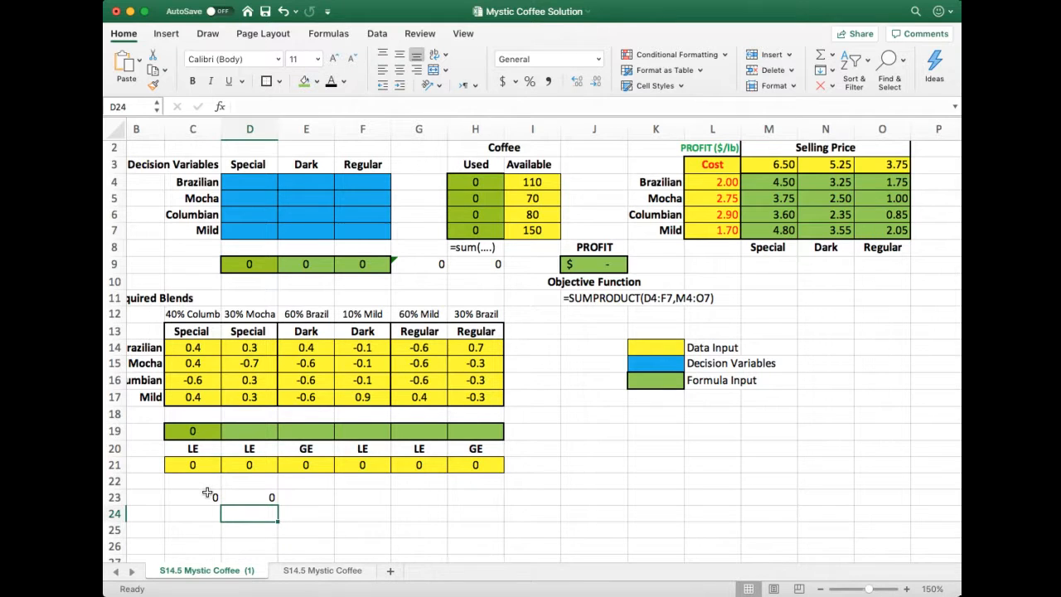
# Enter =SUMPRODUCT(D14:D17,D4:D7) in cell D19 for the Special blend's 30% Mocha constraint
pyautogui.hscroll(3, 245, 429)
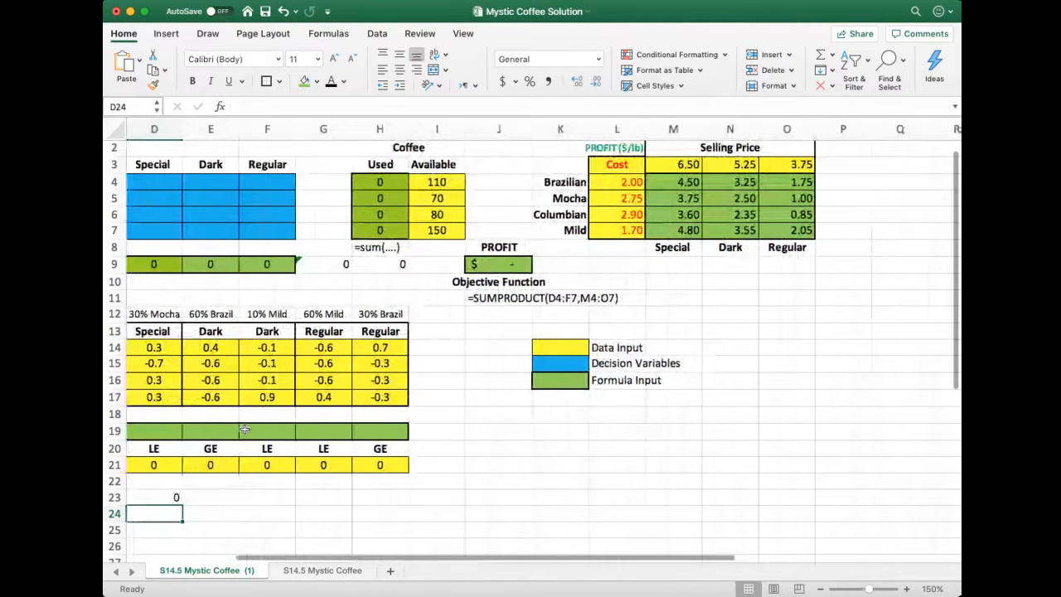
pyautogui.hscroll(-3, 245, 429)
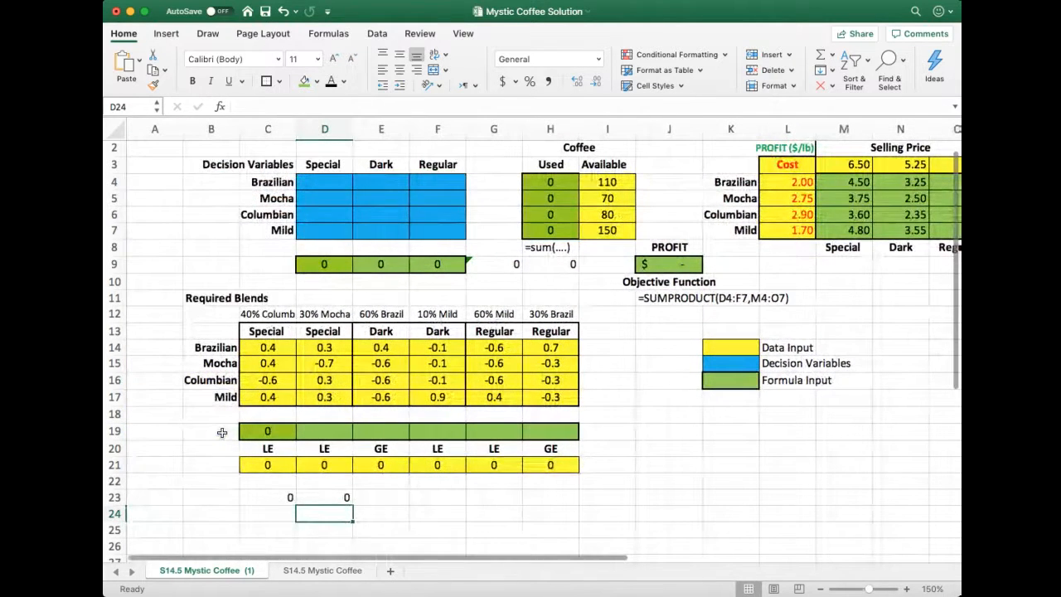
pyautogui.click(340, 431)
pyautogui.hscroll(1, 337, 430)
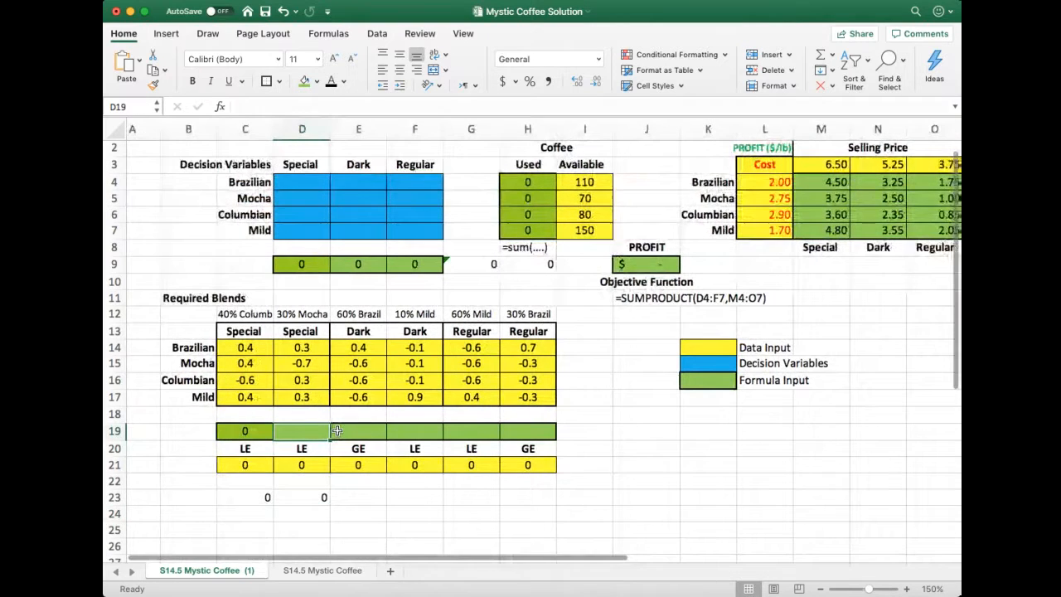
pyautogui.write('=')
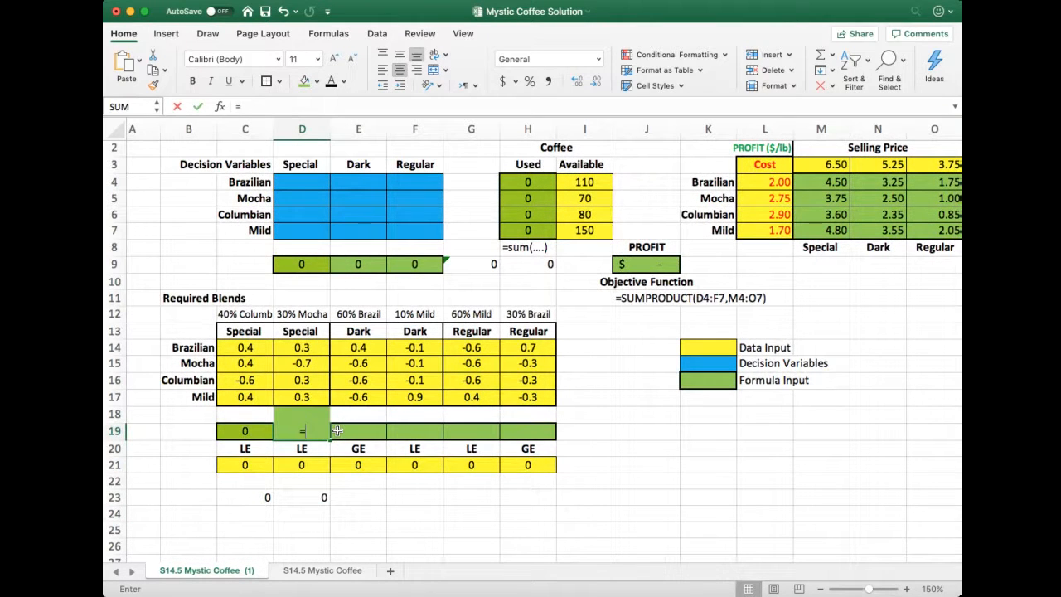
pyautogui.write('sumprodut')
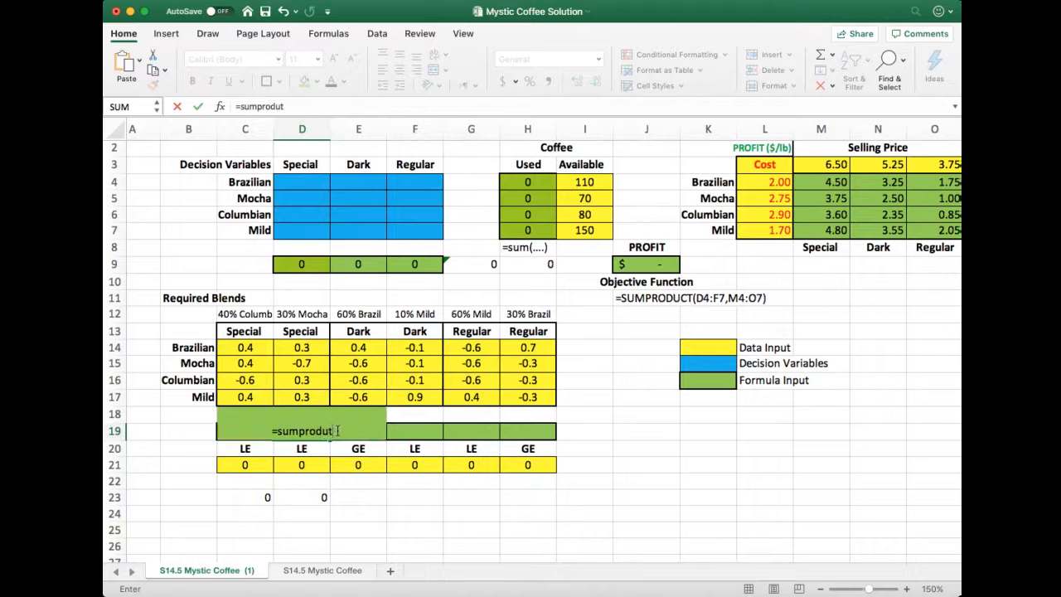
pyautogui.press('BackSpace')
pyautogui.write('ct(')
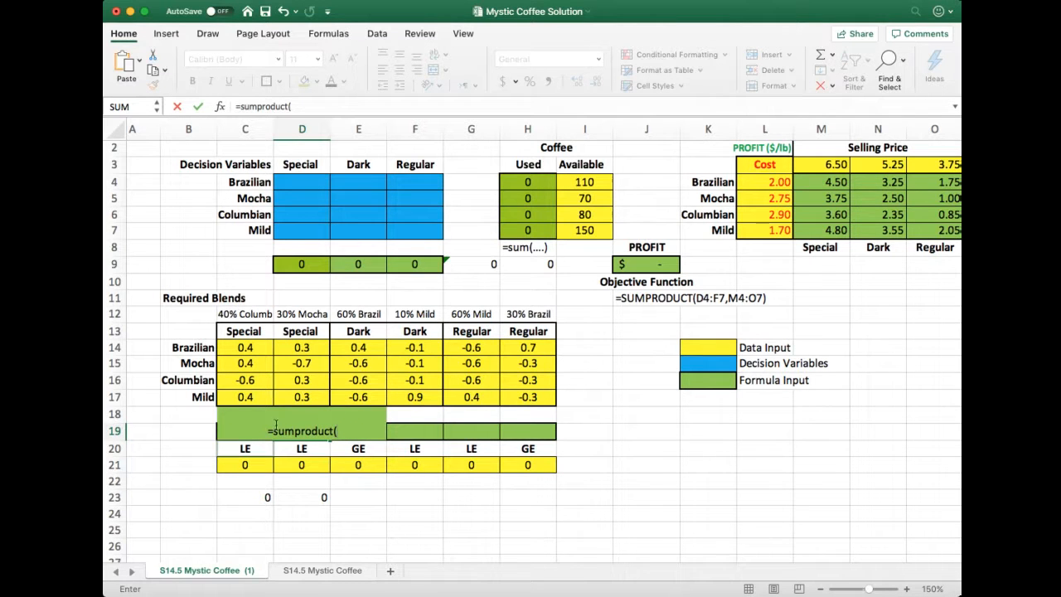
pyautogui.click(296, 353)
pyautogui.moveTo(296, 352); pyautogui.dragTo(294, 396)
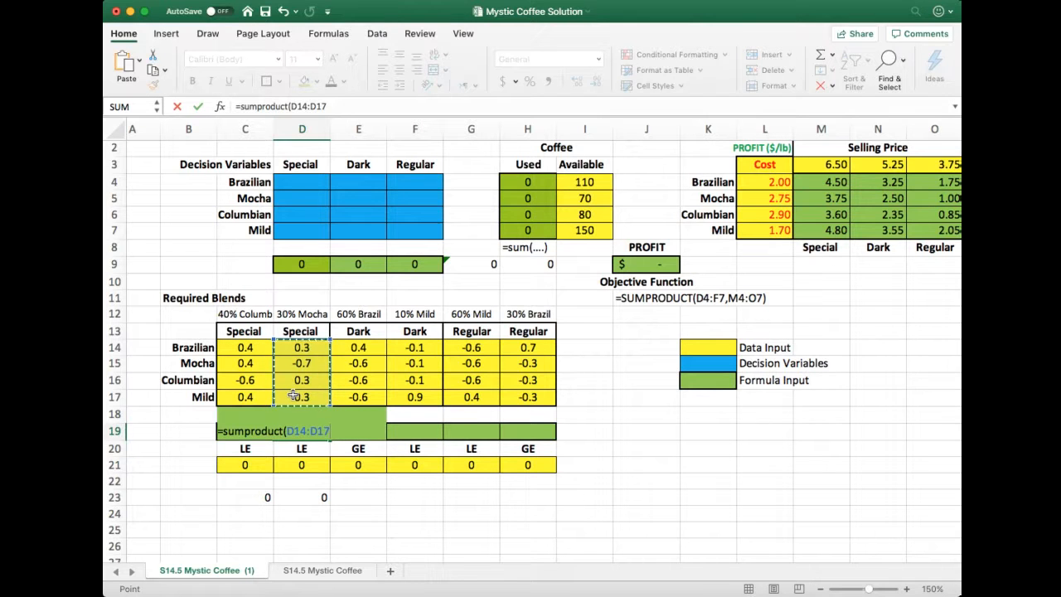
pyautogui.write(',')
pyautogui.moveTo(308, 183); pyautogui.dragTo(314, 230)
pyautogui.write(')')
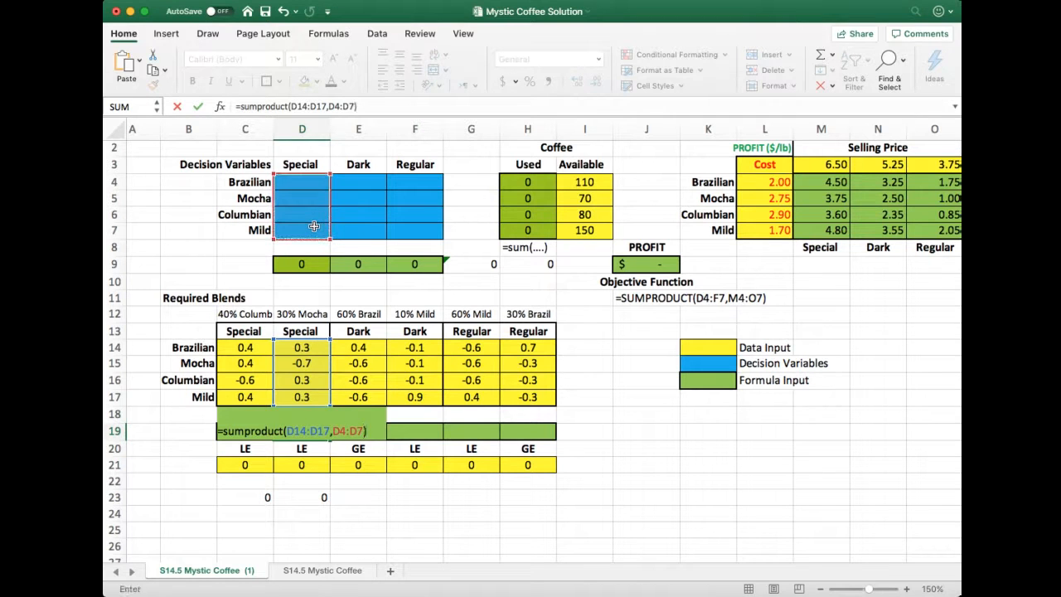
pyautogui.press('Tab')
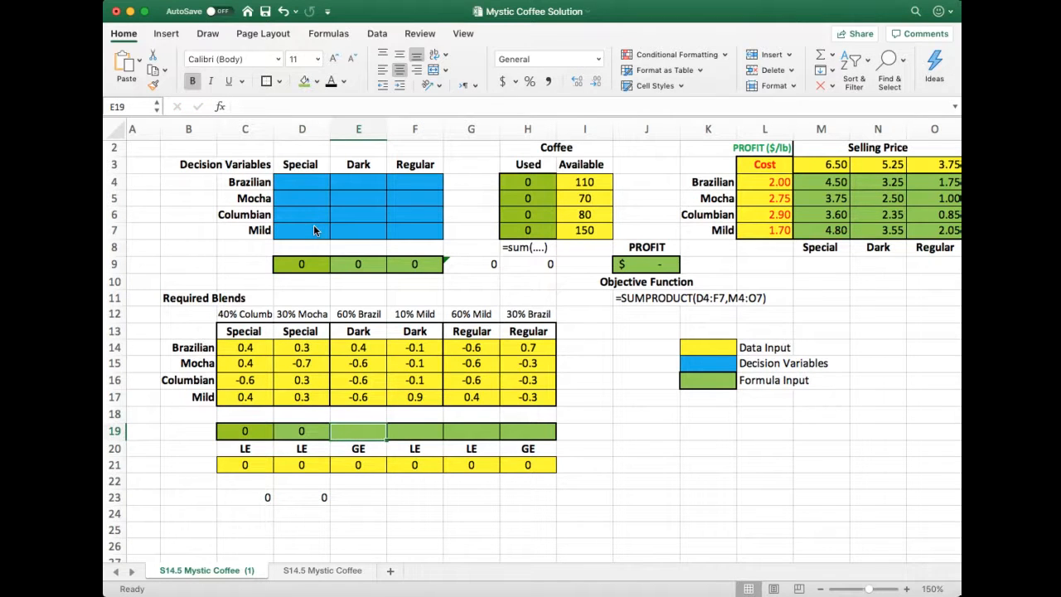
# Enter =SUMPRODUCT(E4:E7,E14:E18) in cell E19 for the Dark blend's 60% Brazilian constraint
pyautogui.write('=sum')
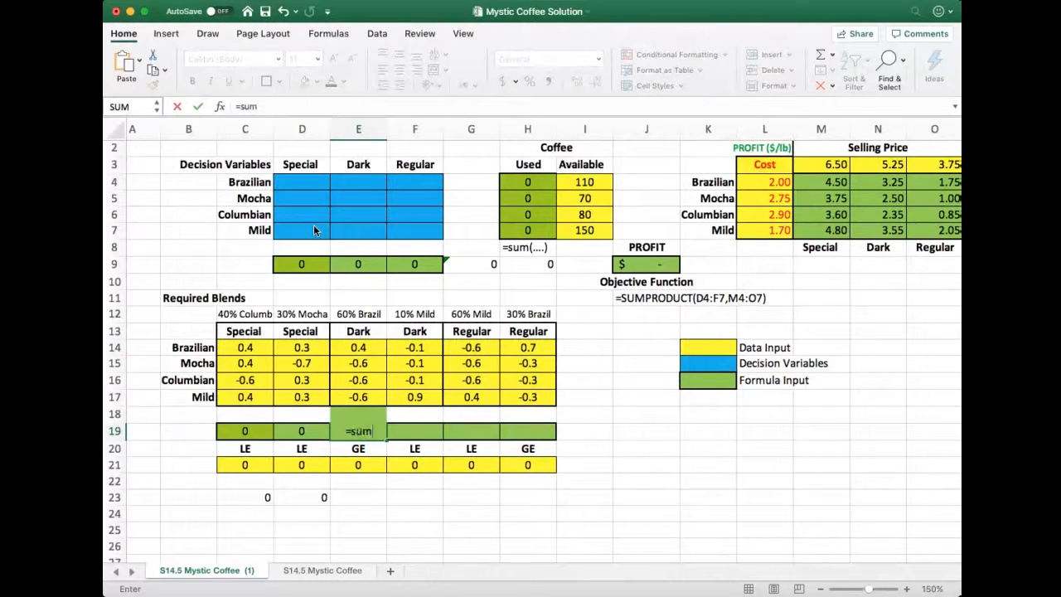
pyautogui.write('product')
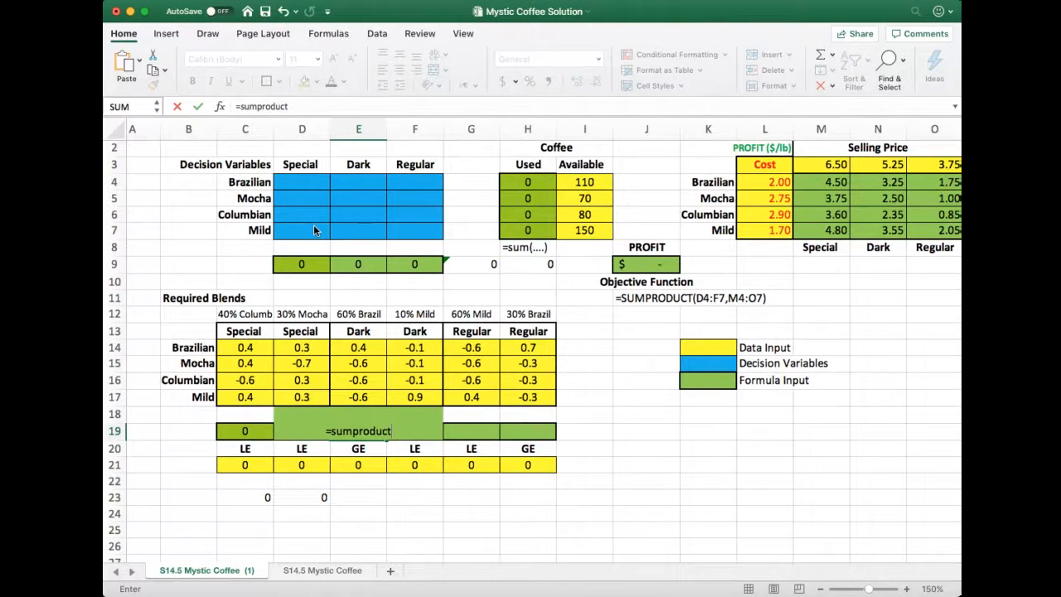
pyautogui.write('(')
pyautogui.moveTo(364, 348); pyautogui.dragTo(368, 397)
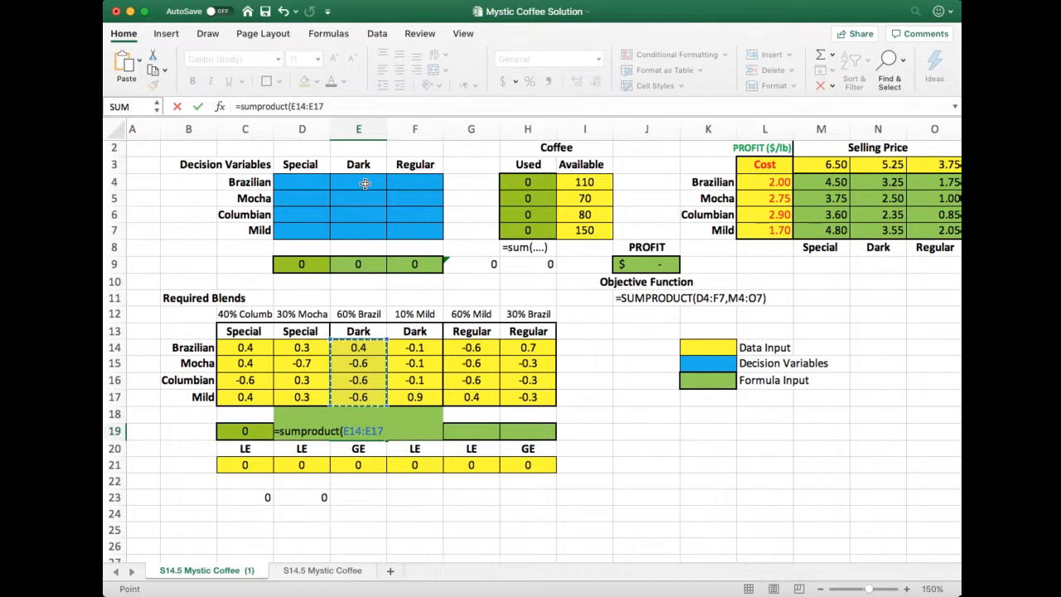
pyautogui.moveTo(364, 182); pyautogui.dragTo(370, 239)
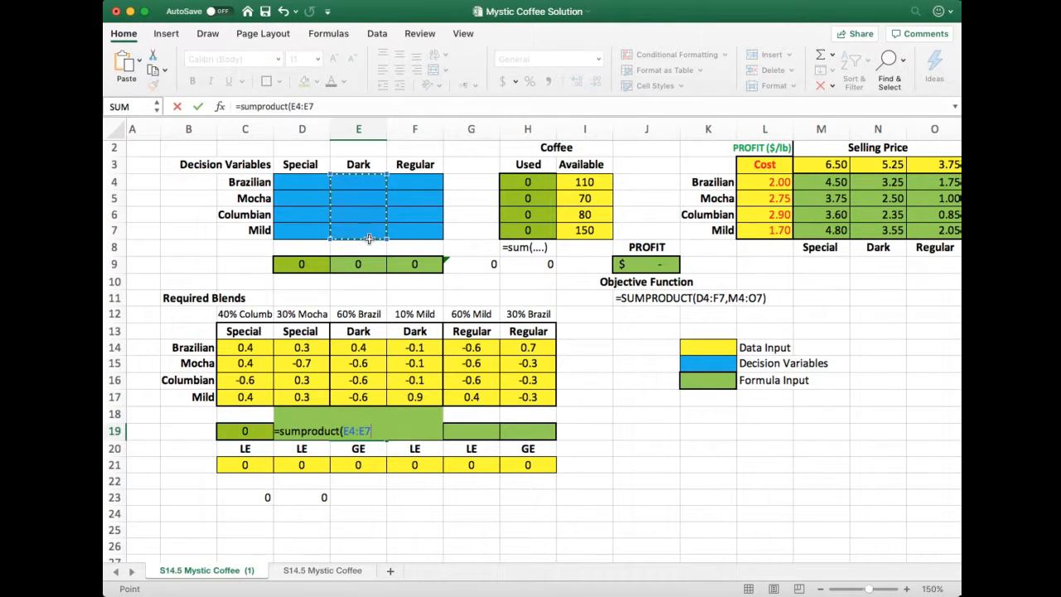
pyautogui.hscroll(3, 370, 239)
pyautogui.write(',')
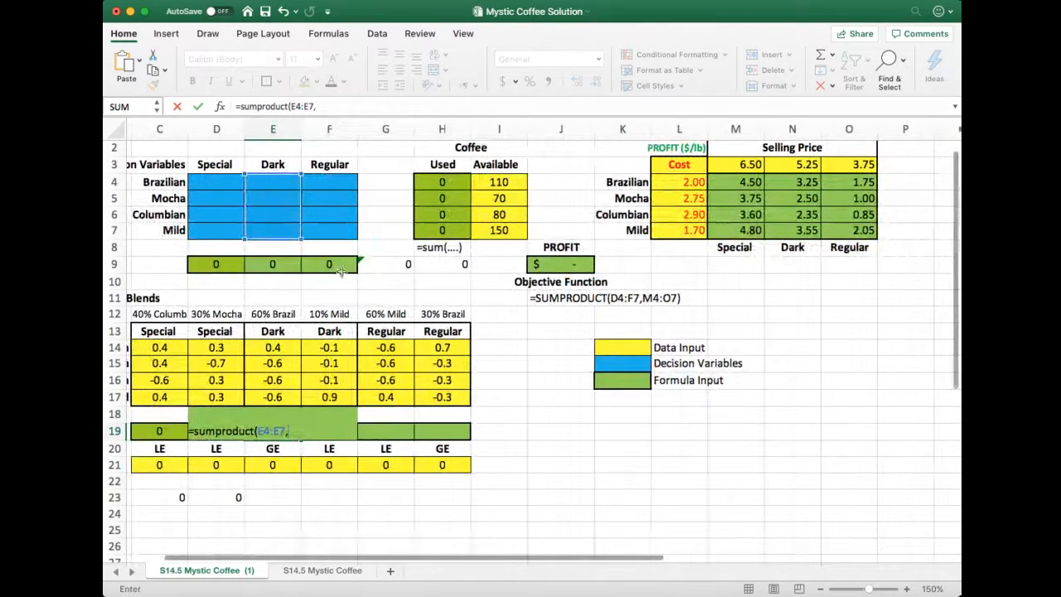
pyautogui.moveTo(281, 349); pyautogui.dragTo(282, 408)
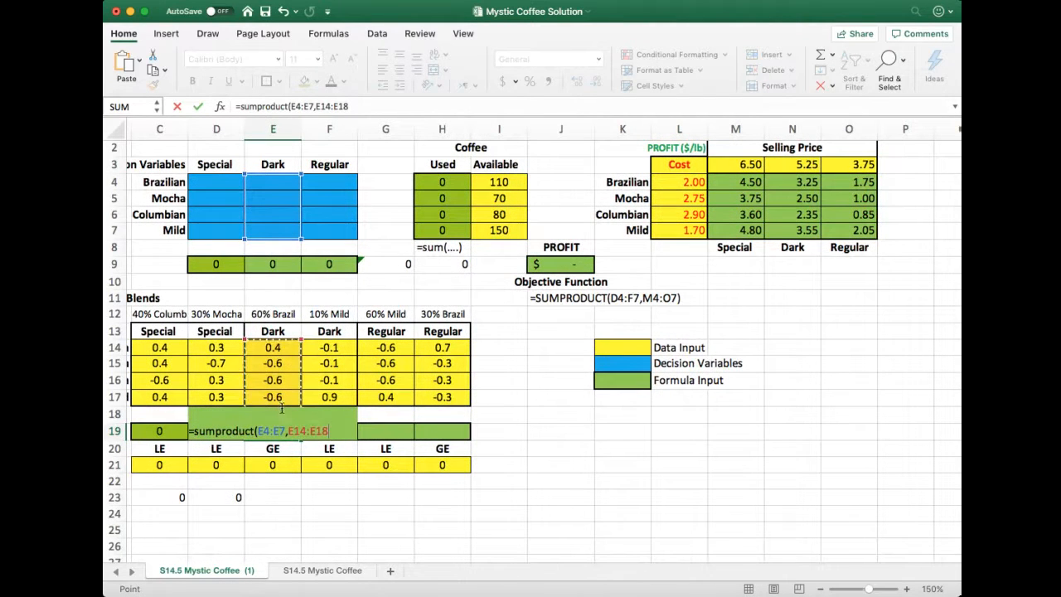
pyautogui.write(')')
pyautogui.press('Return')
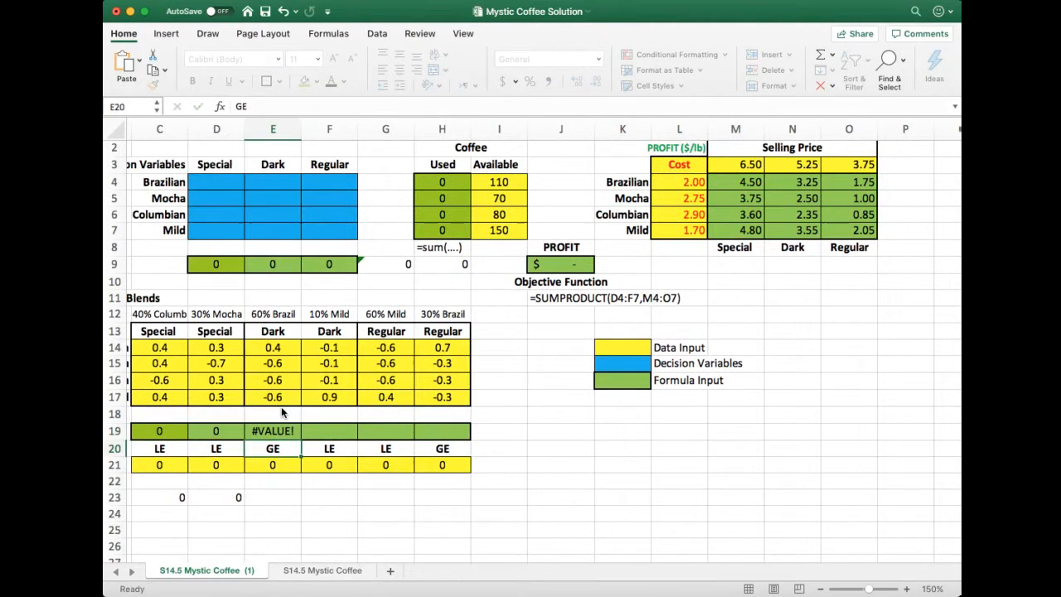
pyautogui.click(310, 108)
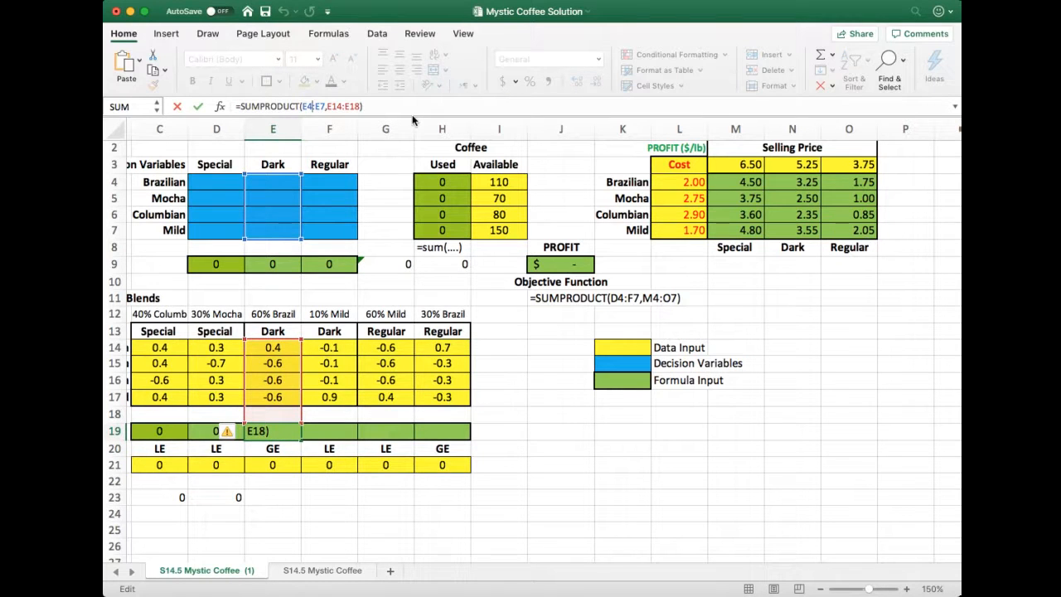
pyautogui.click(304, 429)
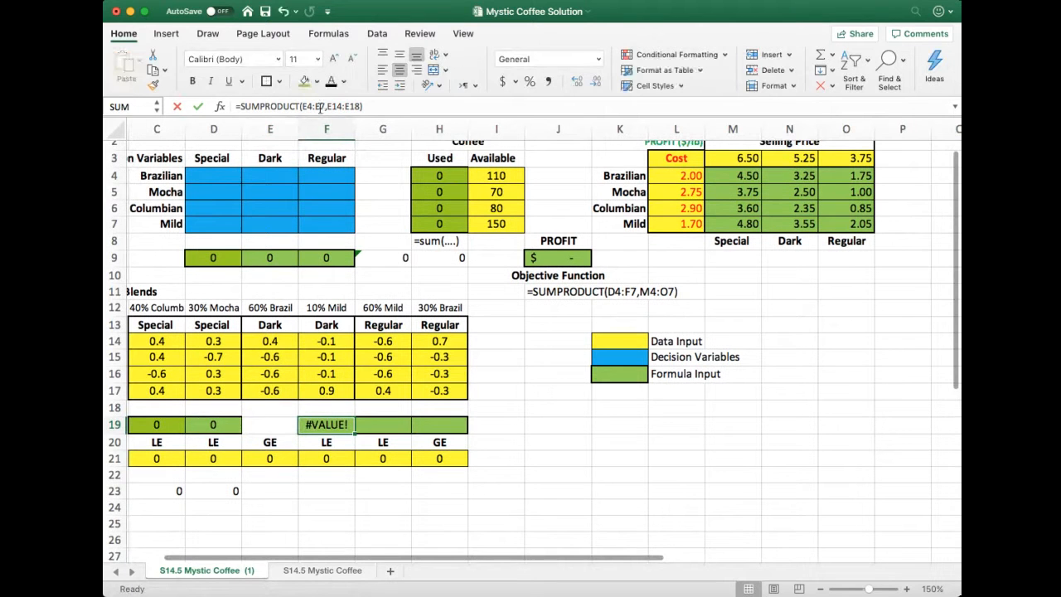
pyautogui.click(334, 106)
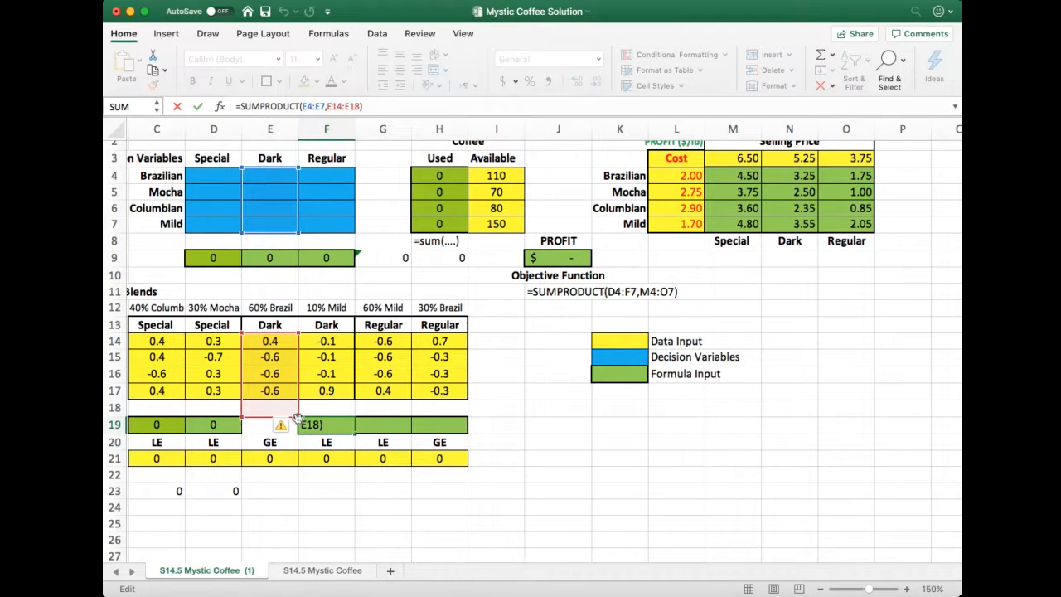
pyautogui.click(253, 408)
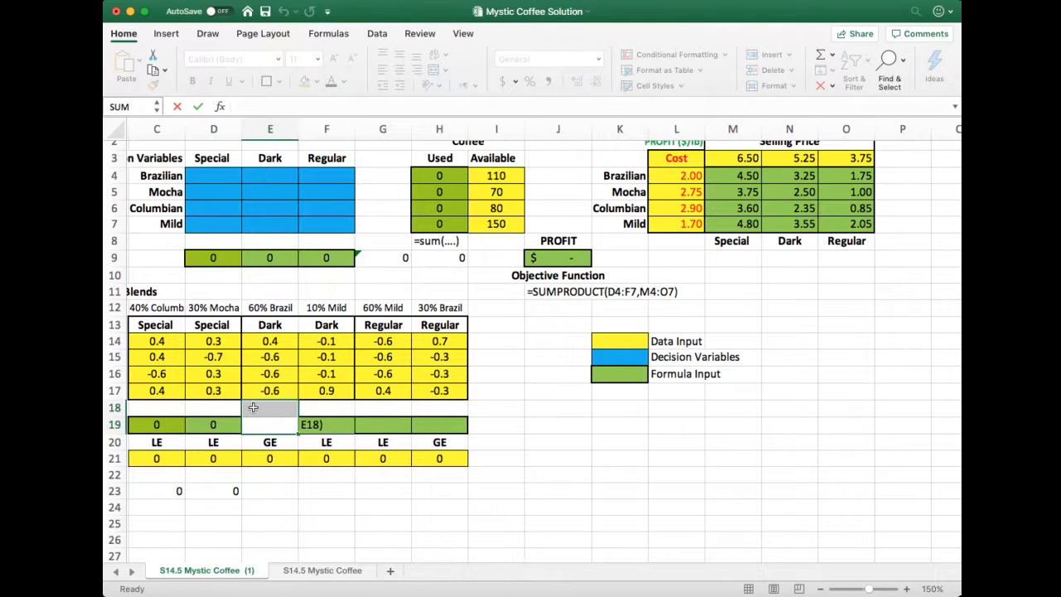
pyautogui.press('Return')
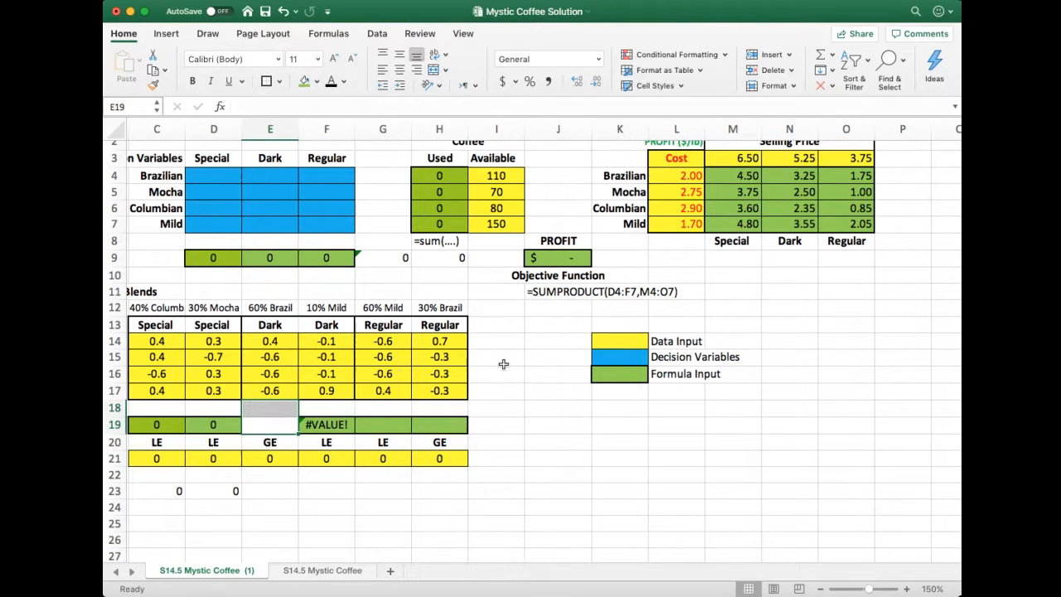
pyautogui.click(531, 378)
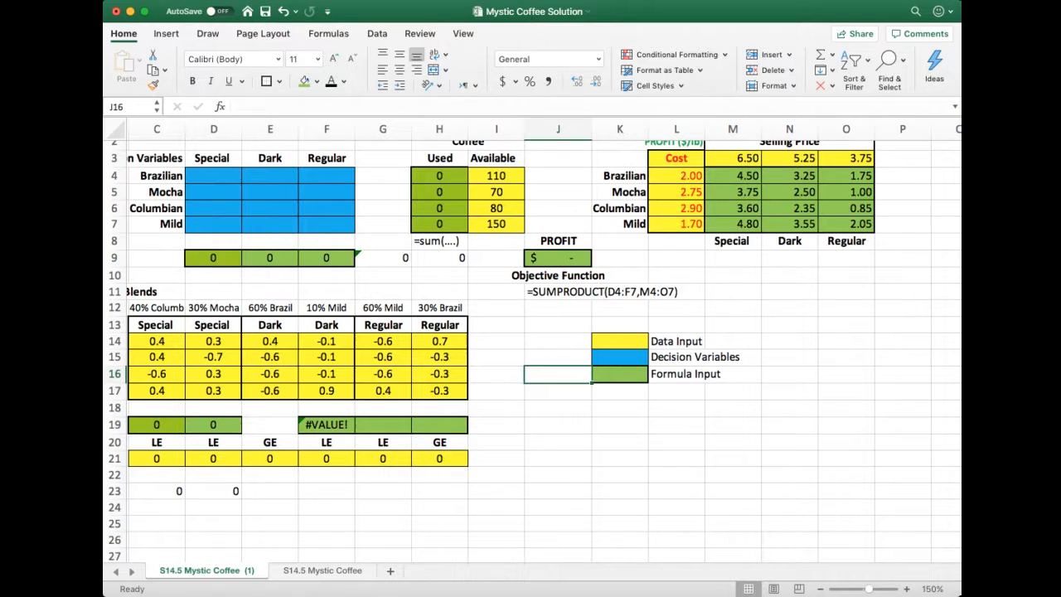
pyautogui.click(282, 11)
pyautogui.click(282, 10)
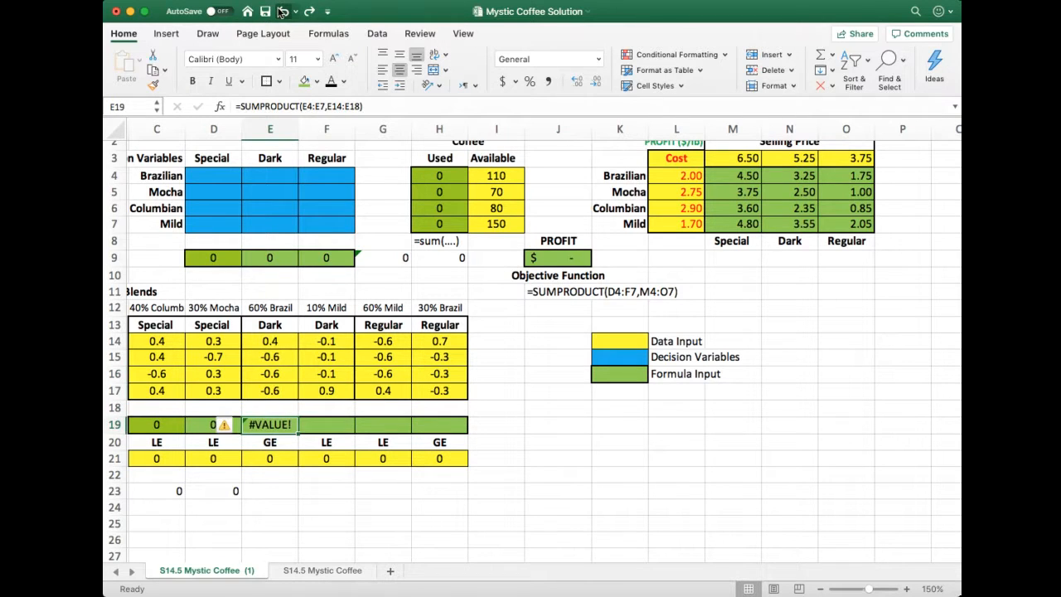
# Open the Dark blend's SUMPRODUCT formula in cell E19 for editing at its second range
pyautogui.click(331, 106)
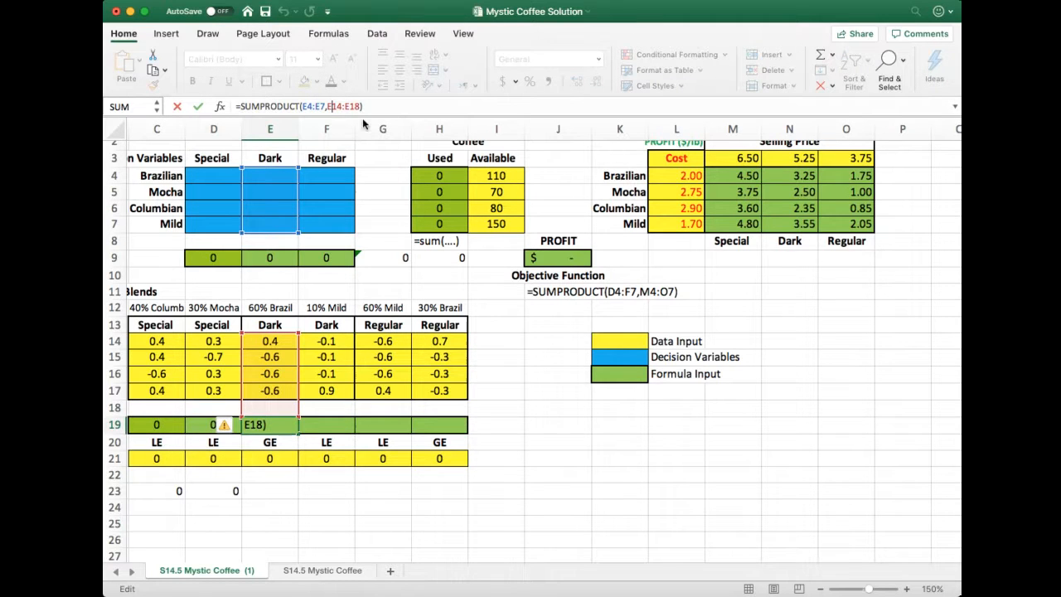
# Correct the second range of the Dark blend's 60% Brazilian formula in cell E19 to E14:E17
pyautogui.click(359, 108)
pyautogui.press('BackSpace')
pyautogui.write('7')
pyautogui.press('Return')
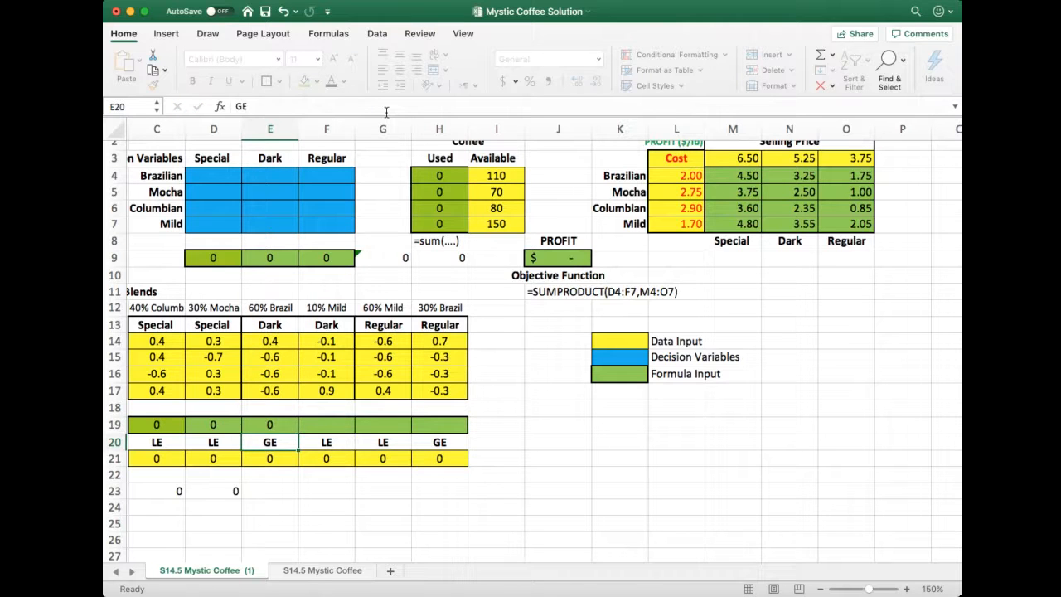
# Enter =SUMPRODUCT(F14:F17,E4:E7) in cell F19 for the Dark blend's 10% Mild constraint
pyautogui.press('Up')
pyautogui.press('Right')
pyautogui.write('=s')
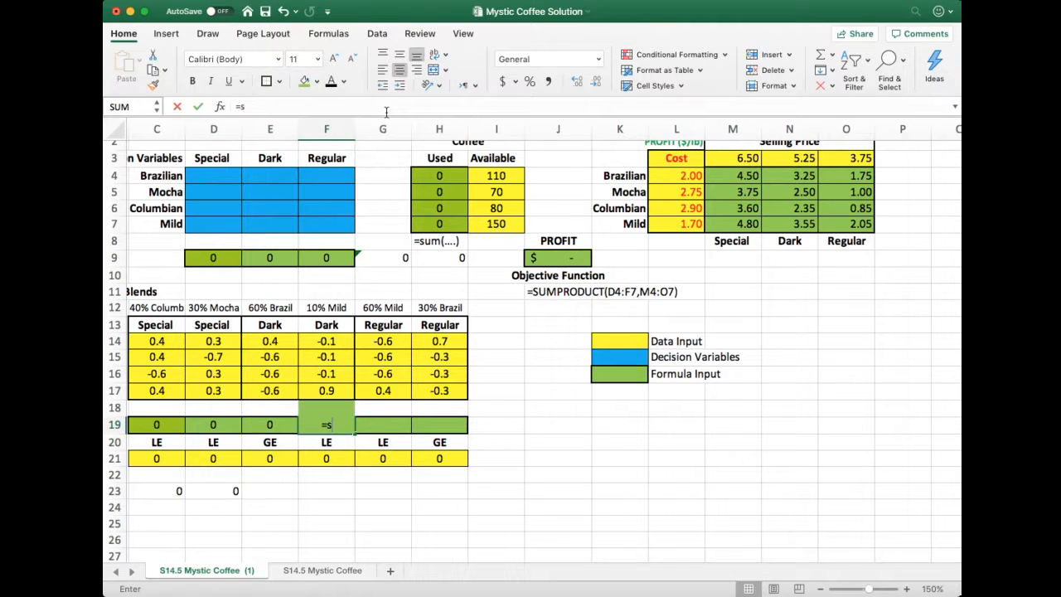
pyautogui.write('umprodu')
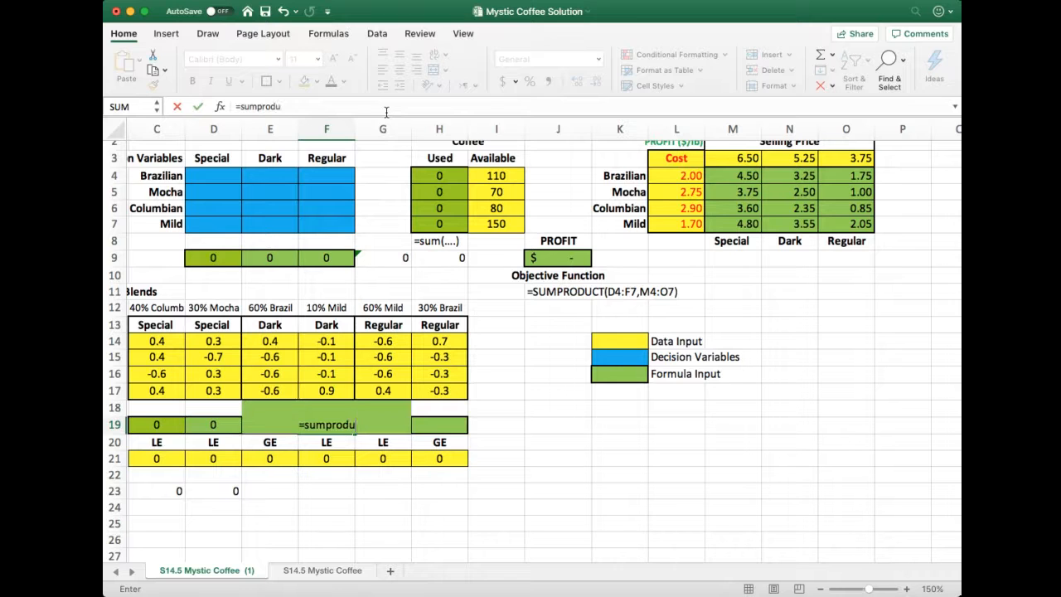
pyautogui.write('ct(')
pyautogui.moveTo(327, 342); pyautogui.dragTo(334, 396)
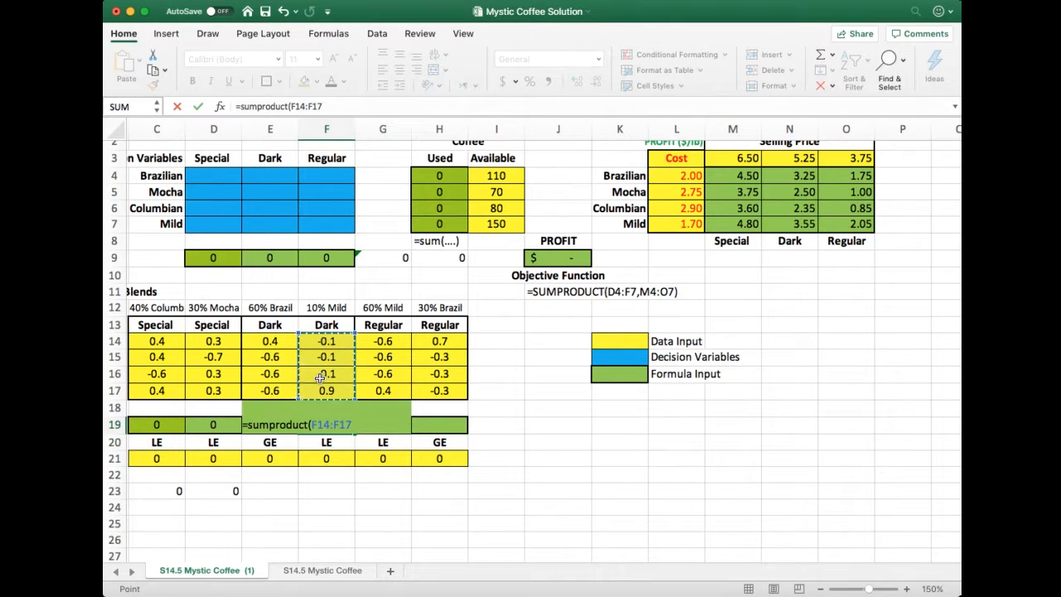
pyautogui.write(',')
pyautogui.moveTo(265, 175); pyautogui.dragTo(261, 229)
pyautogui.write(')')
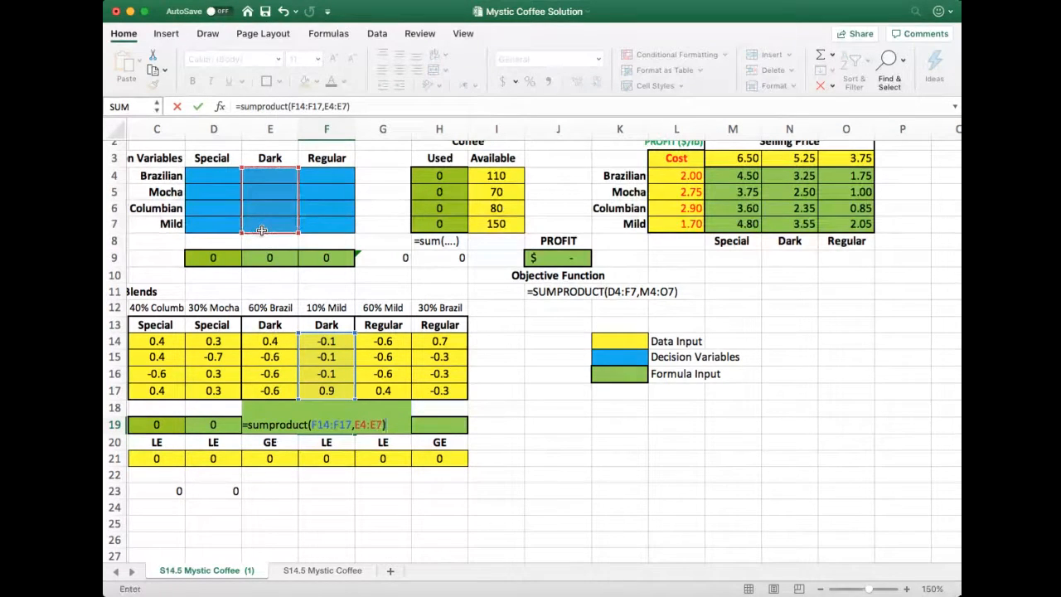
pyautogui.press('Return')
pyautogui.press('Up')
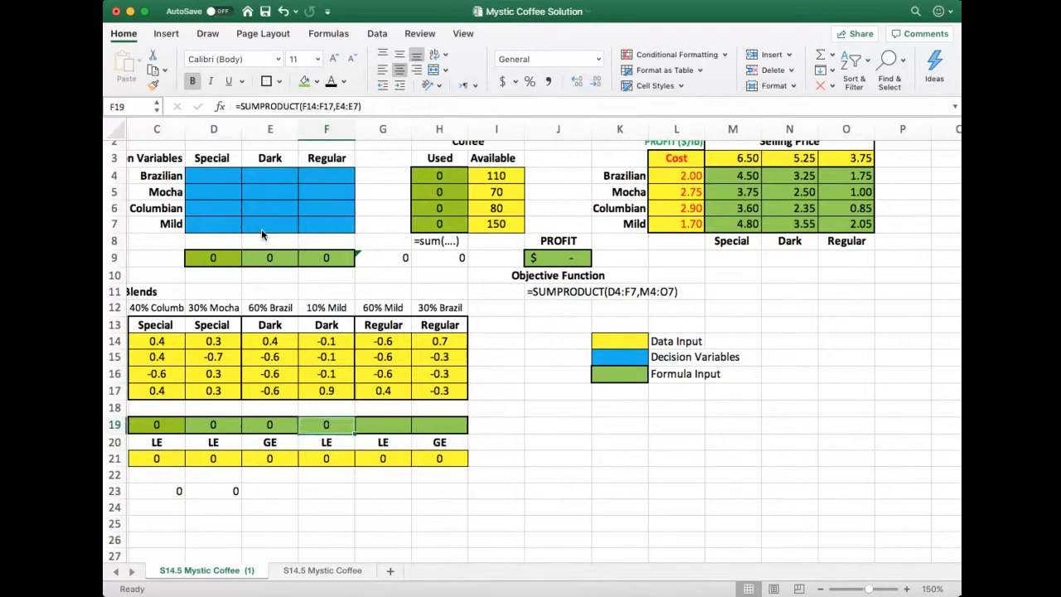
# Enter =SUMPRODUCT(G14:G17,F4:F7) in cell G19 for the Regular blend's 60% Mild constraint
pyautogui.press('Right')
pyautogui.write('=su')
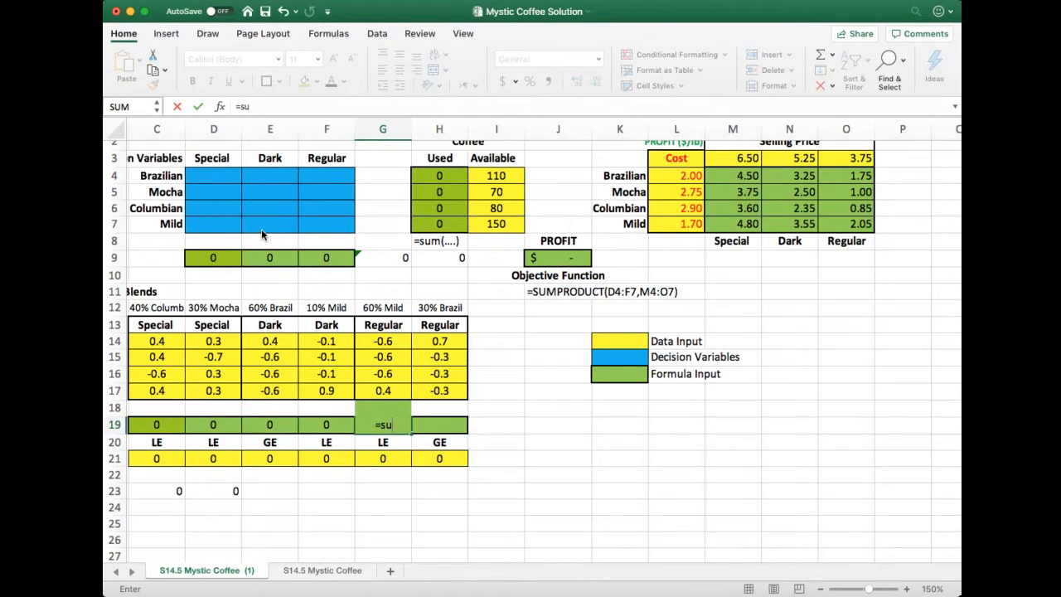
pyautogui.write('mprodu')
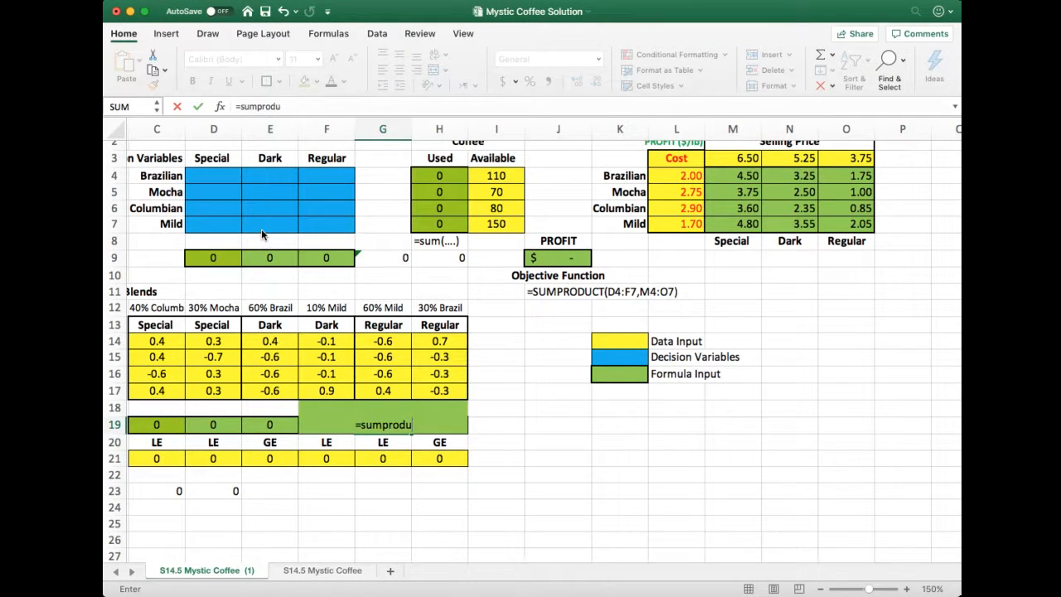
pyautogui.write('ct(')
pyautogui.moveTo(402, 347); pyautogui.dragTo(398, 392)
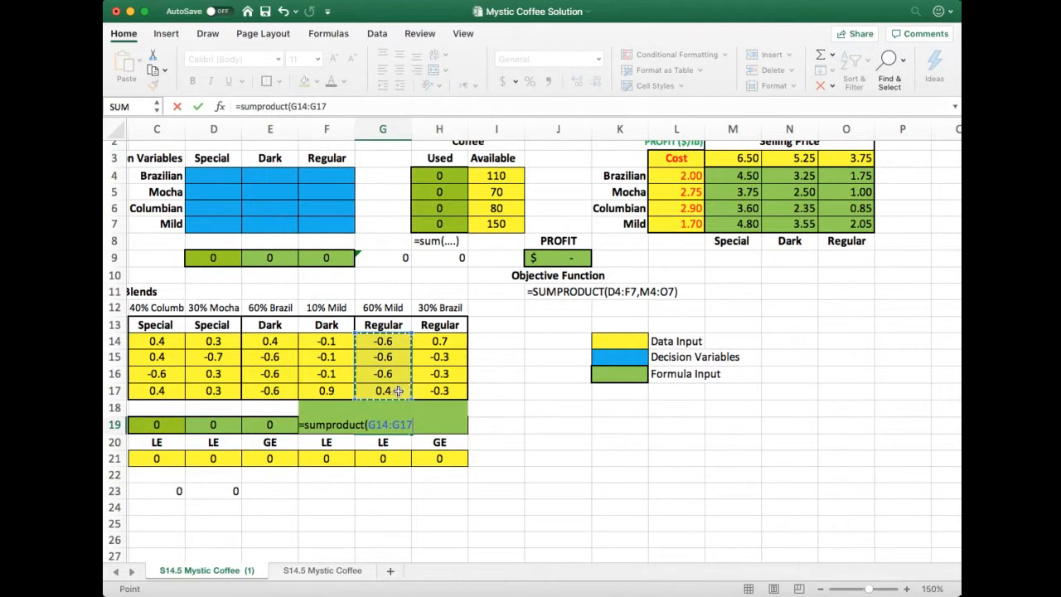
pyautogui.write(',')
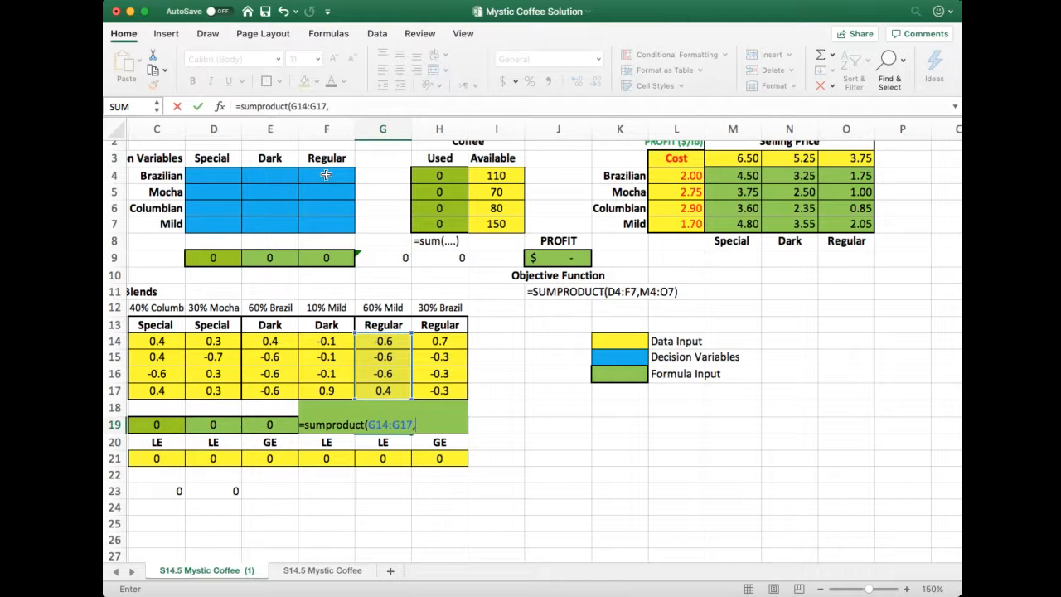
pyautogui.moveTo(326, 175); pyautogui.dragTo(326, 227)
pyautogui.hscroll(2, 325, 227)
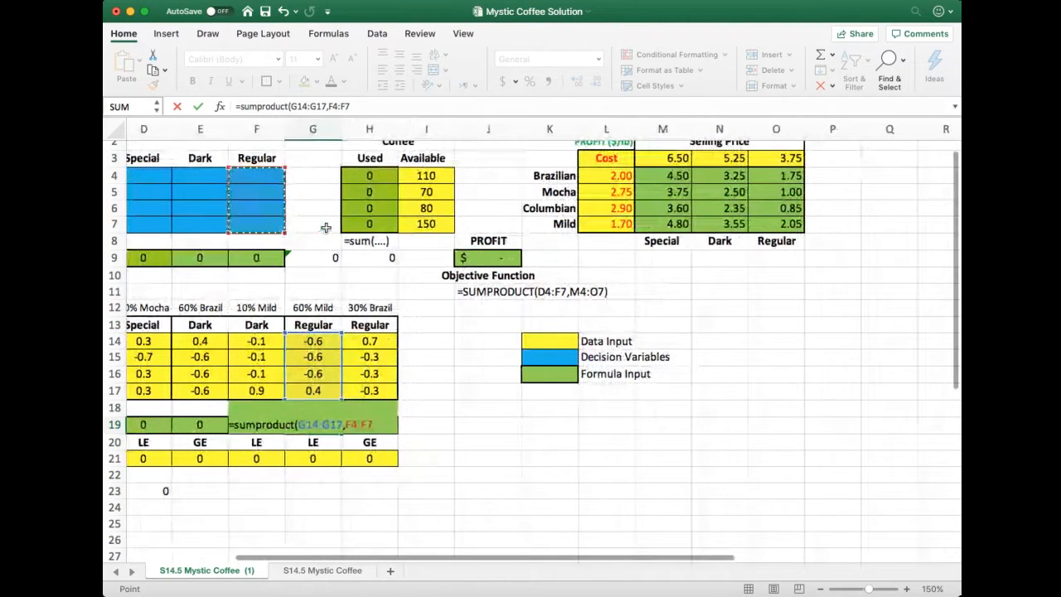
pyautogui.write(')')
pyautogui.press('Return')
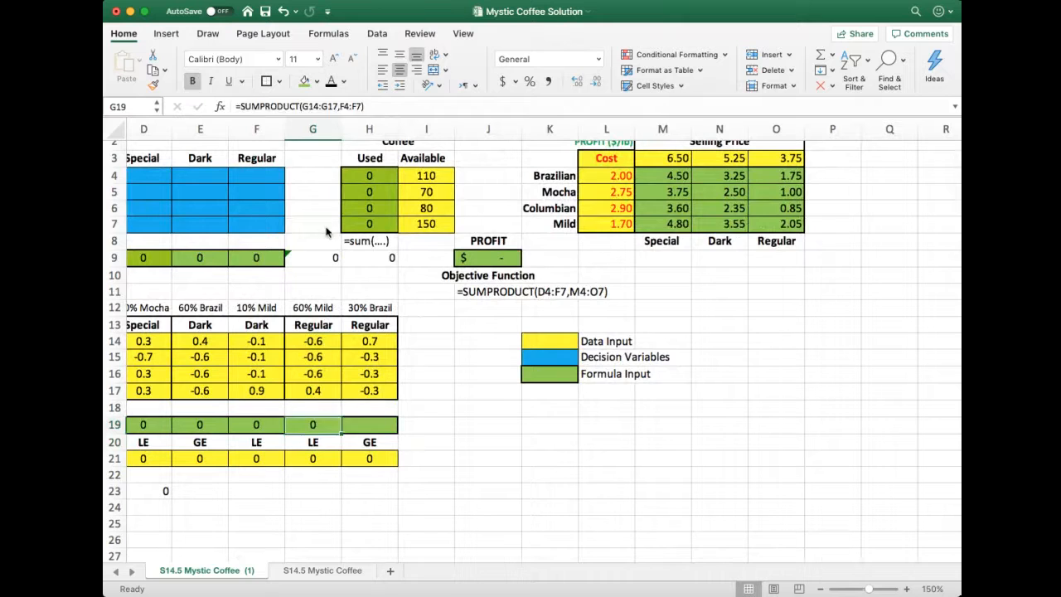
# Enter =SUMPRODUCT(H14:H17,F4:F7) in cell H19 for the Regular blend's 30% Brazilian constraint
pyautogui.press('Right')
pyautogui.hscroll(-3, 326, 232)
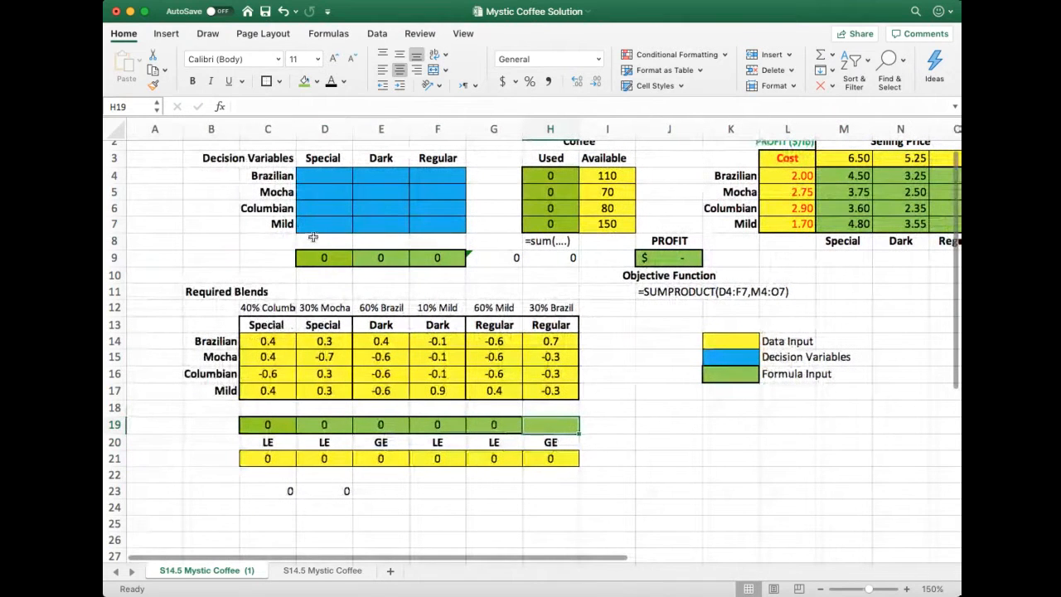
pyautogui.write('=')
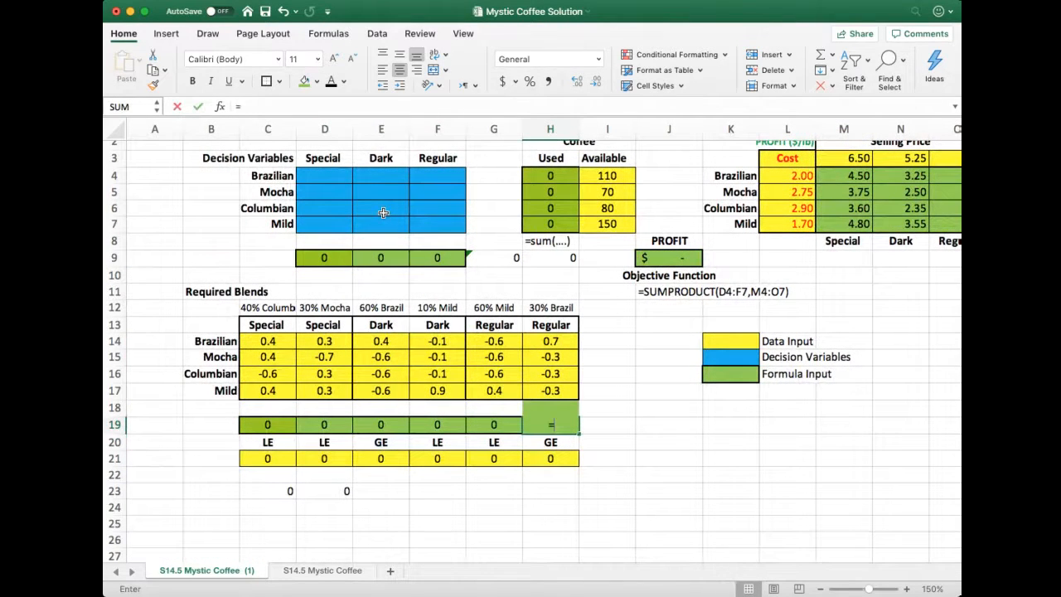
pyautogui.write('sumpr')
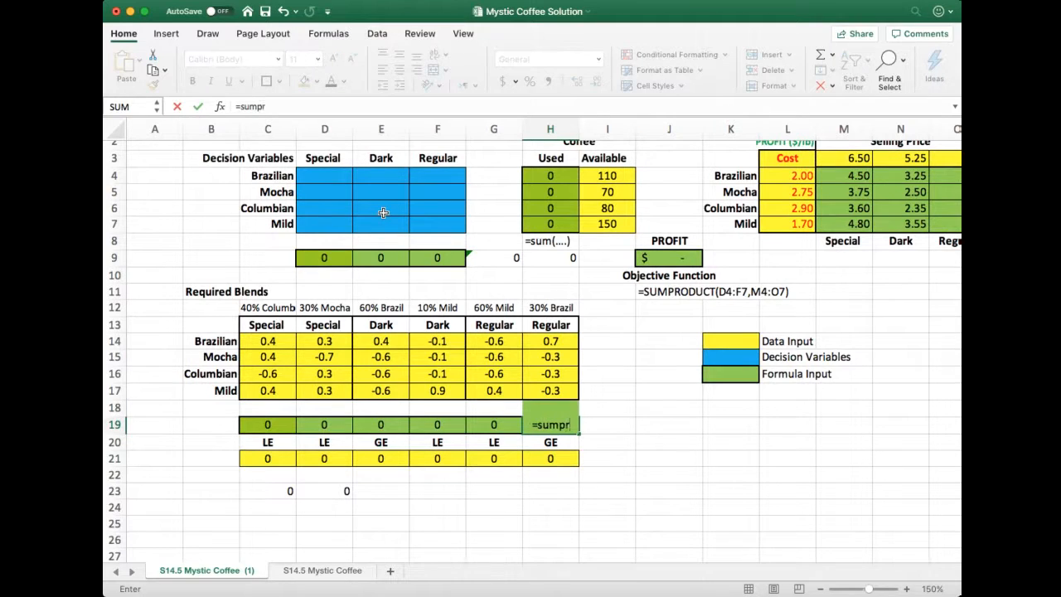
pyautogui.write('oduct')
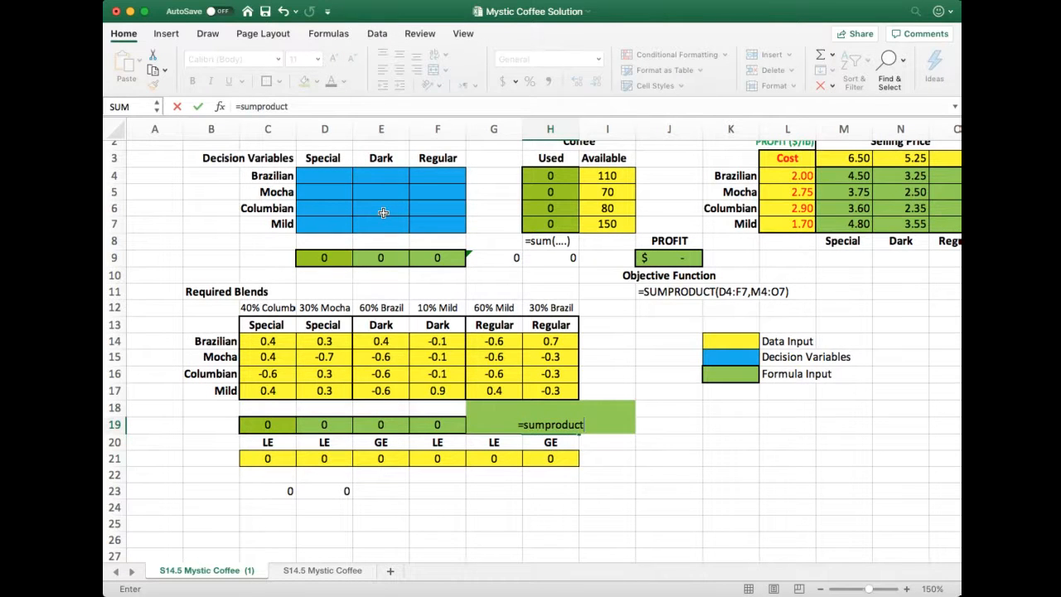
pyautogui.write('(')
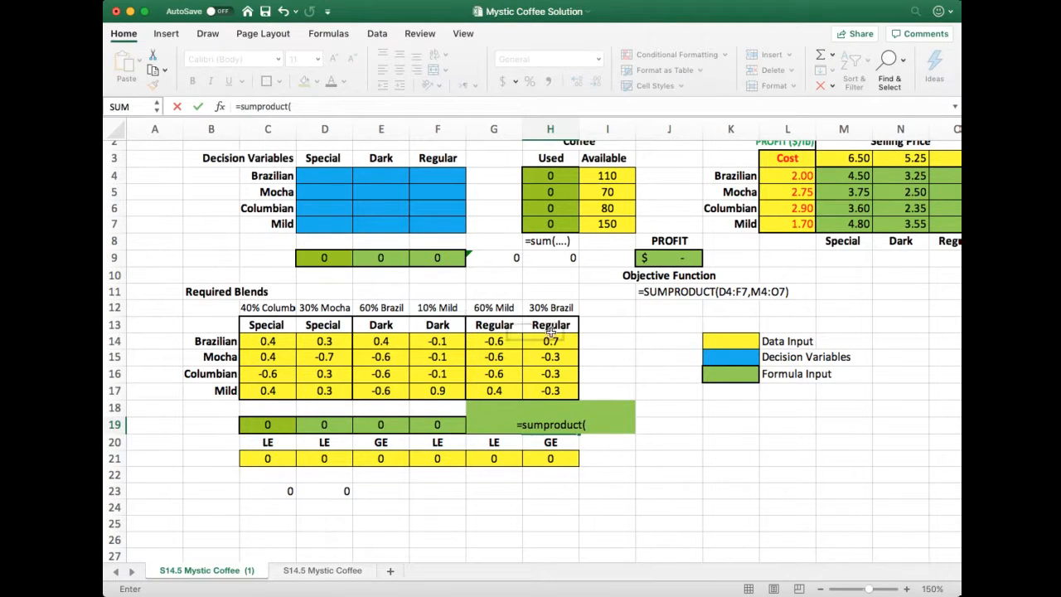
pyautogui.moveTo(557, 341); pyautogui.dragTo(555, 396)
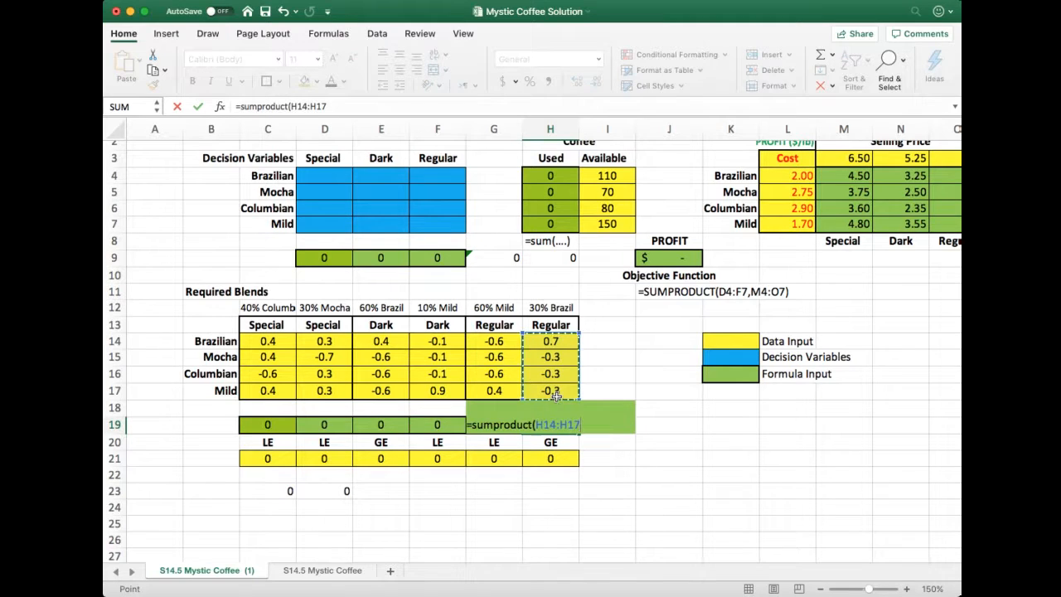
pyautogui.write(',')
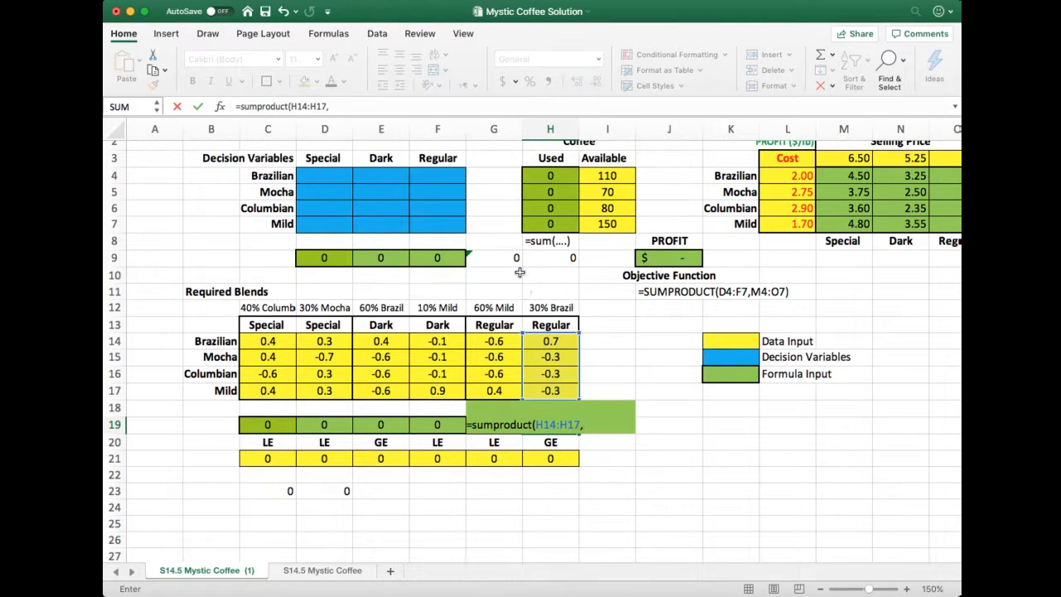
pyautogui.moveTo(454, 179); pyautogui.dragTo(444, 231)
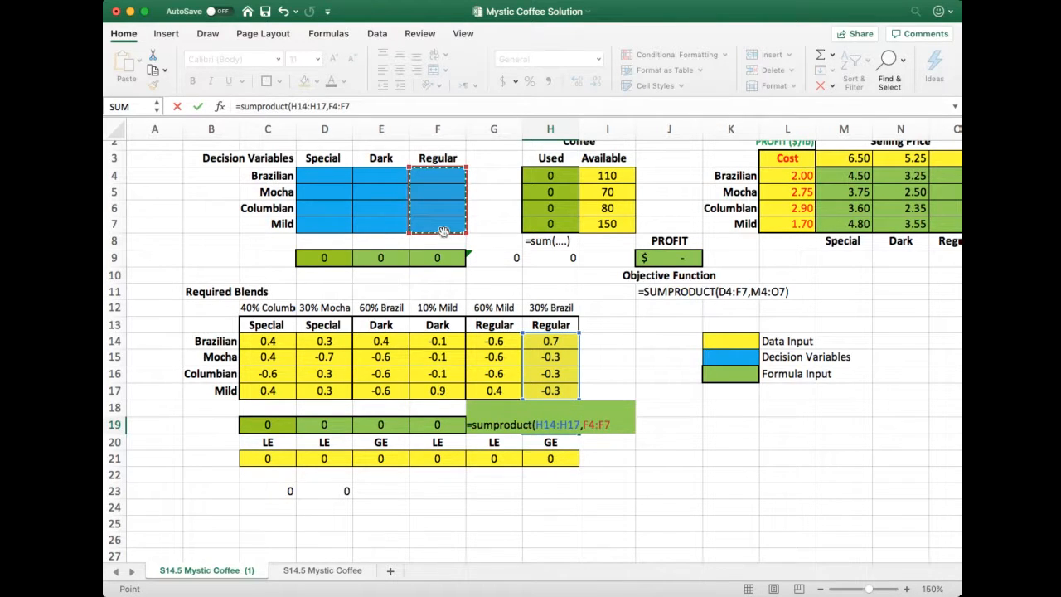
pyautogui.press('Return')
pyautogui.press('Up')
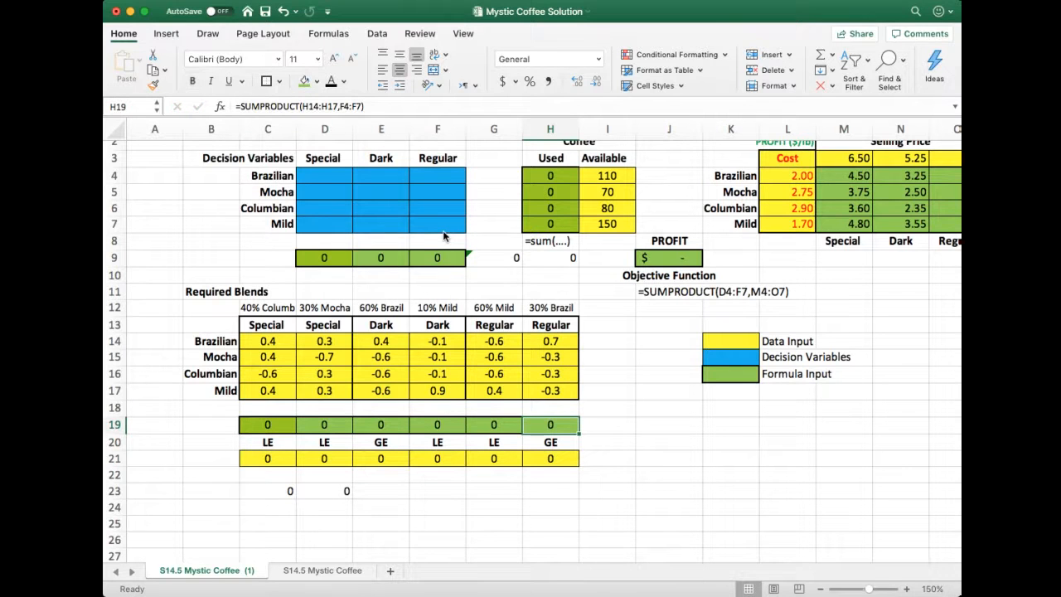
# Review the SUMPRODUCT formulas of the blend constraints across row 19
pyautogui.press('Left')
pyautogui.press('Left')
pyautogui.press('Left')
pyautogui.press('Left')
pyautogui.press('Left')
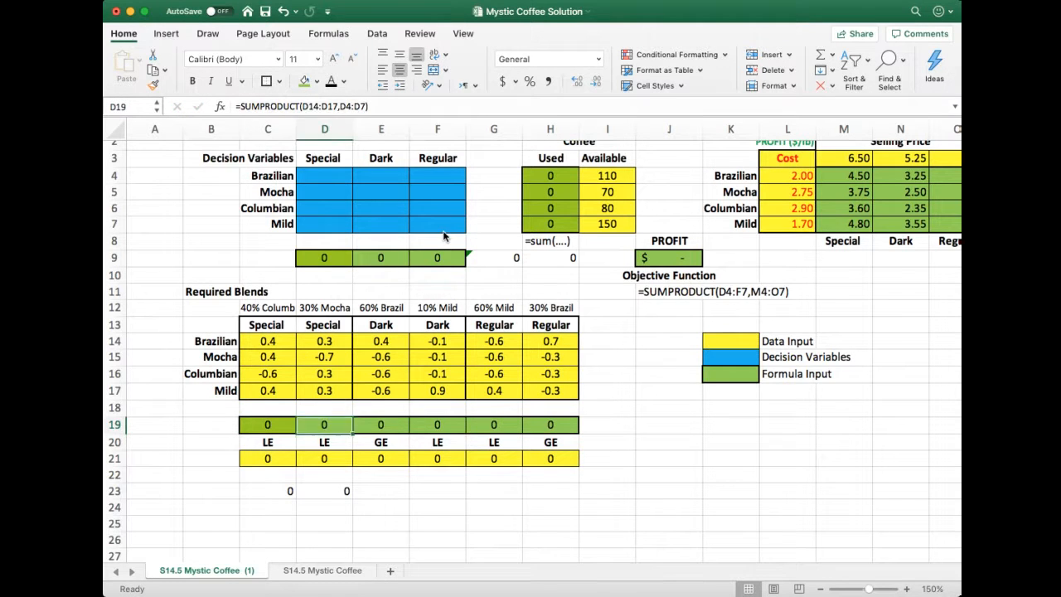
pyautogui.press('Right')
pyautogui.press('Right')
pyautogui.press('Right')
pyautogui.press('Right')
pyautogui.press('Right')
pyautogui.press('Left')
pyautogui.press('Left')
pyautogui.press('Left')
pyautogui.press('Left')
pyautogui.press('Left')
pyautogui.press('Left')
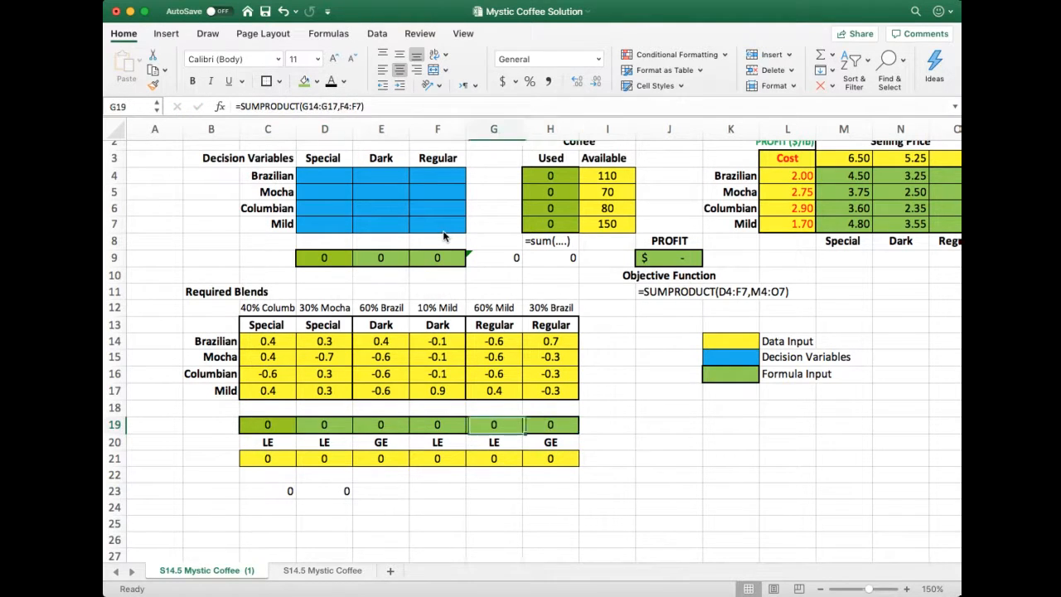
pyautogui.press('Right')
pyautogui.press('Right')
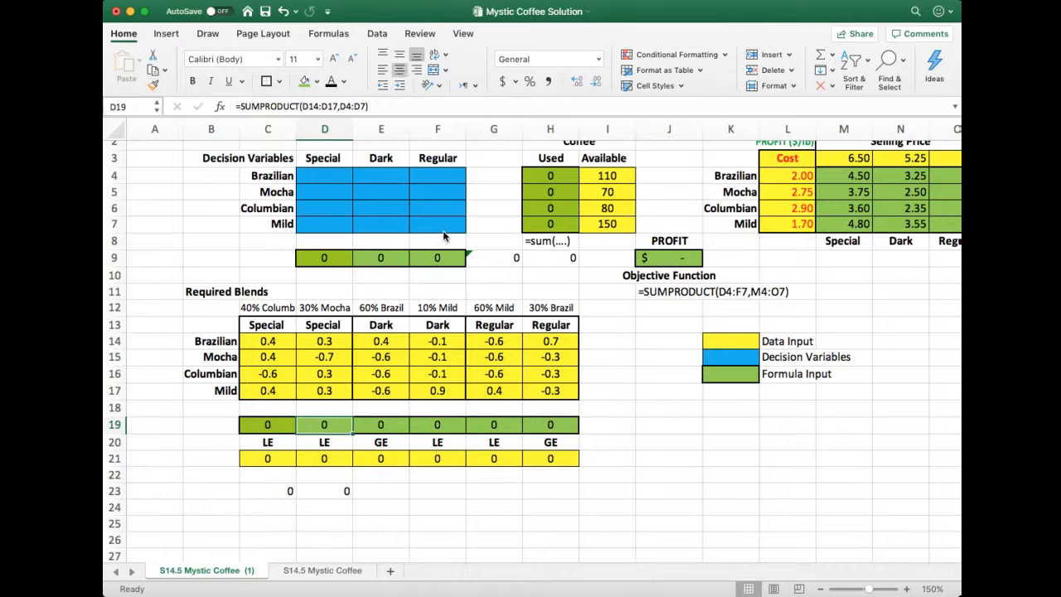
# Examine the two Special blend constraints in columns C and D, comparing their row 19 formulas with the signs in row 20
pyautogui.press('Down')
pyautogui.press('Left')
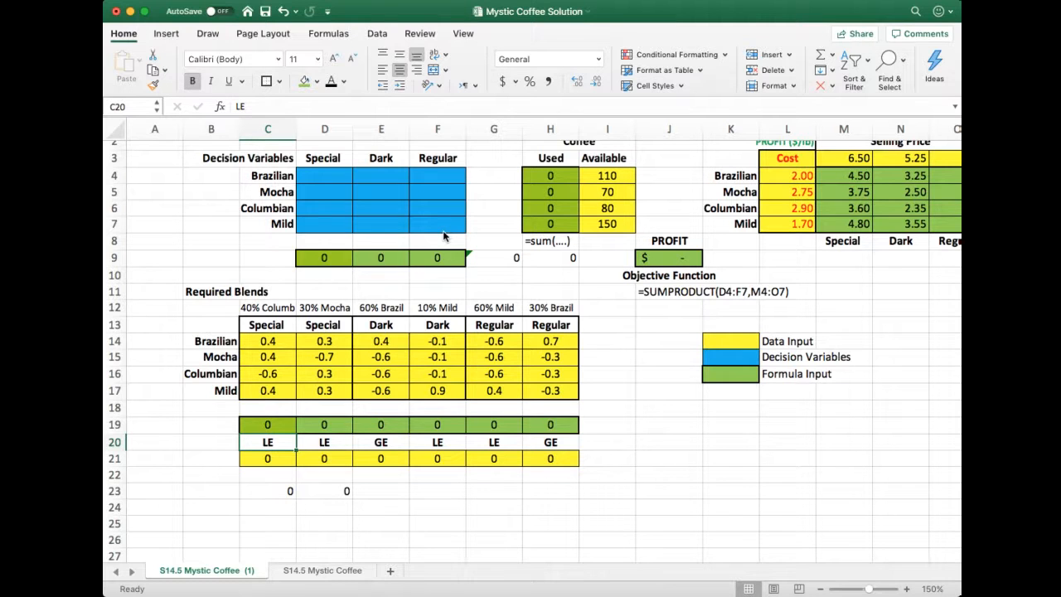
pyautogui.press('Up')
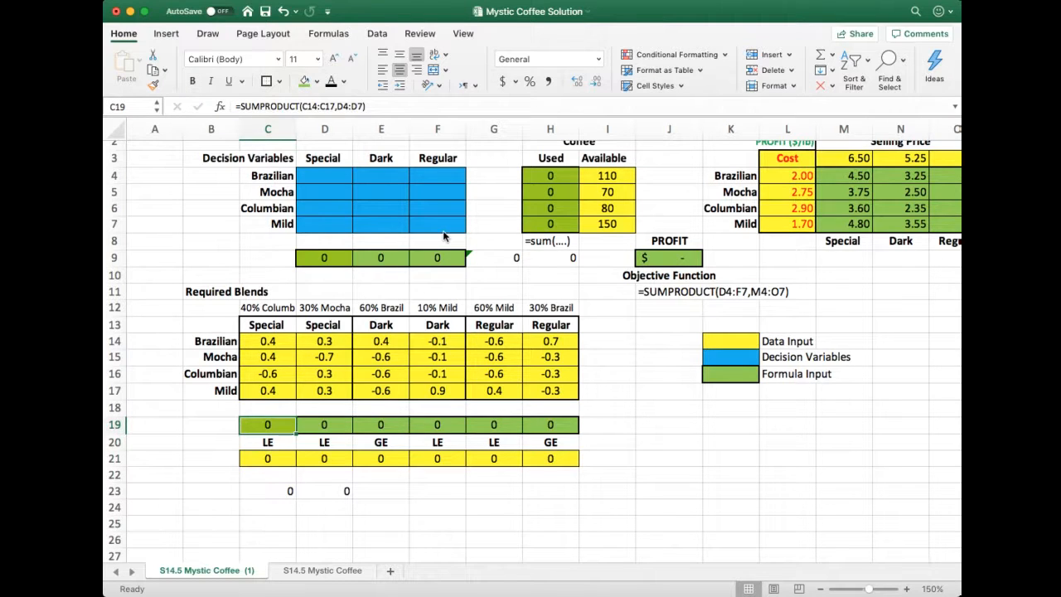
pyautogui.press('Down')
pyautogui.press('Down')
pyautogui.press('Up')
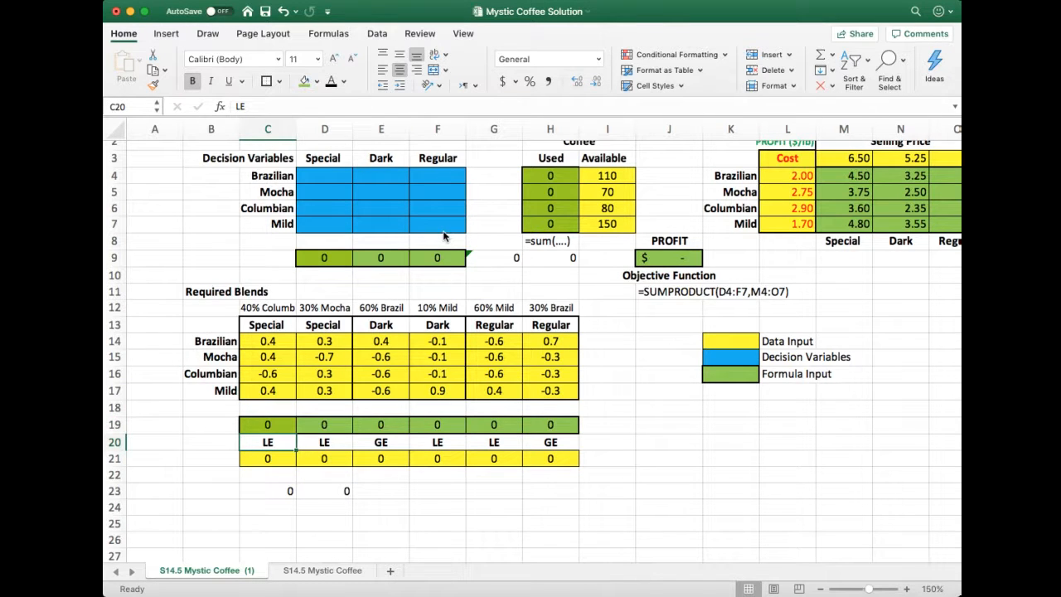
pyautogui.press('Right')
pyautogui.press('Up')
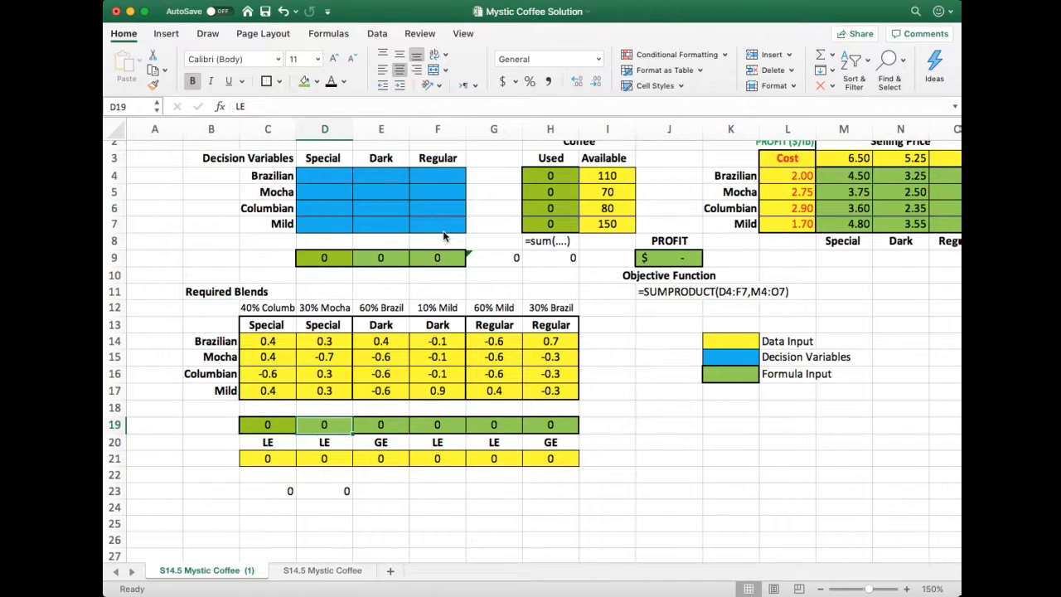
# Replace the constraint signs in row 20 with <= in C20 and D20 and >= in E20
pyautogui.press('Down')
pyautogui.press('Left')
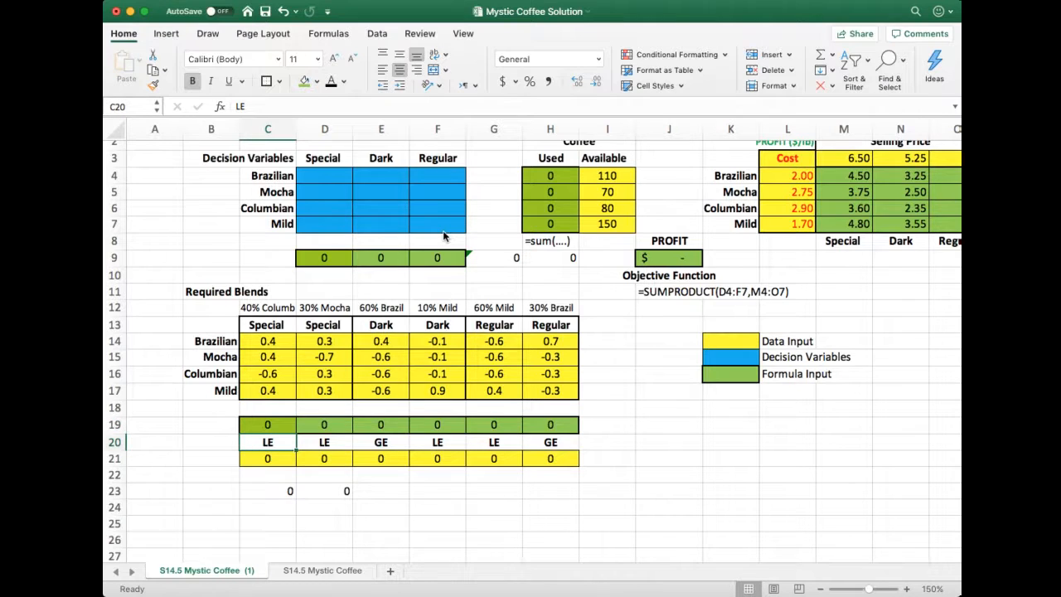
pyautogui.write('<=')
pyautogui.press('Return')
pyautogui.press('Up')
pyautogui.press('Right')
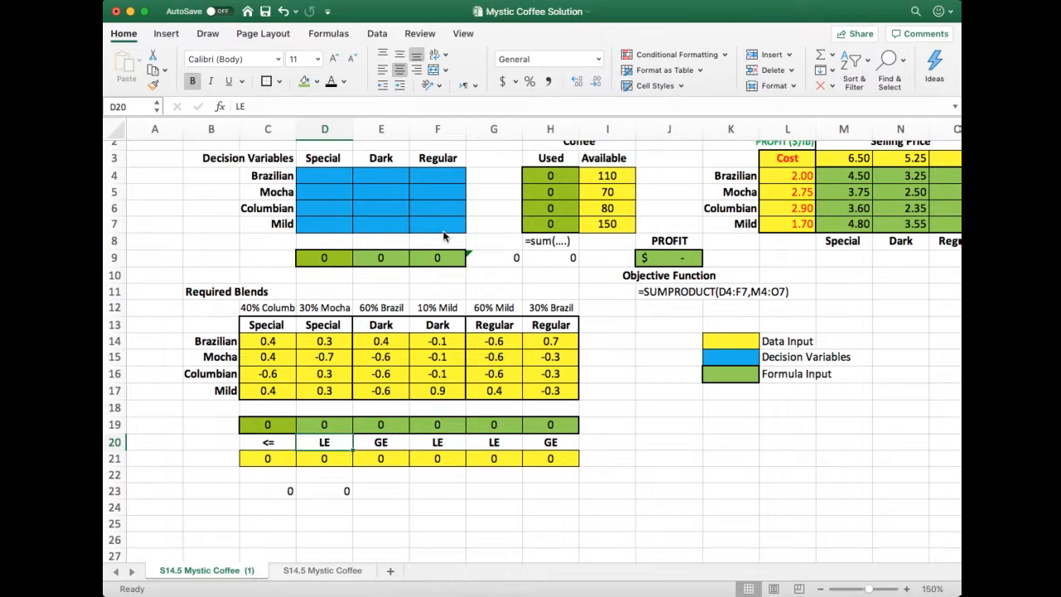
pyautogui.write('<=')
pyautogui.press('Tab')
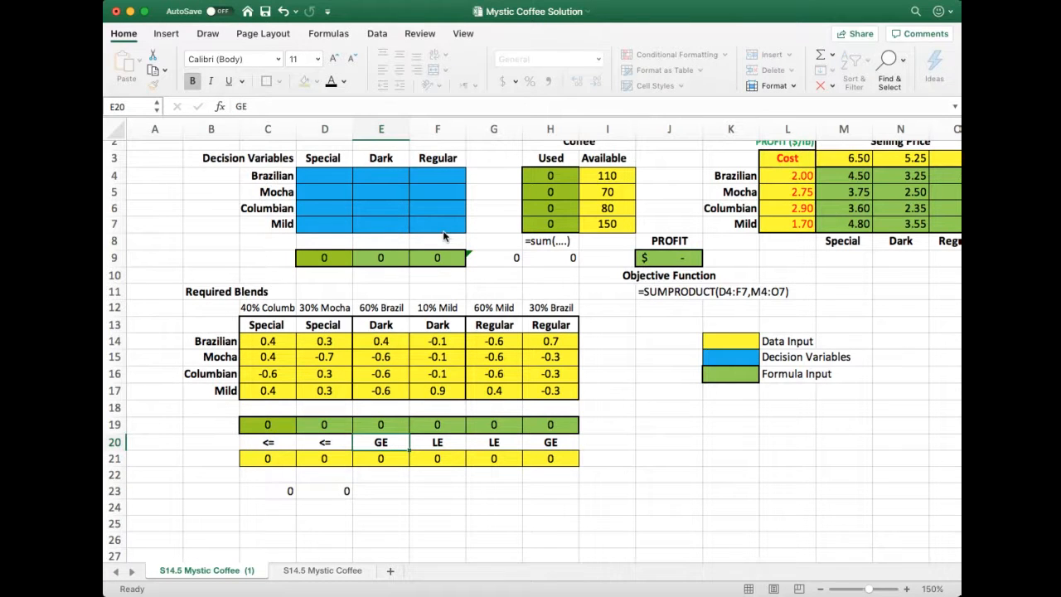
pyautogui.write('>=')
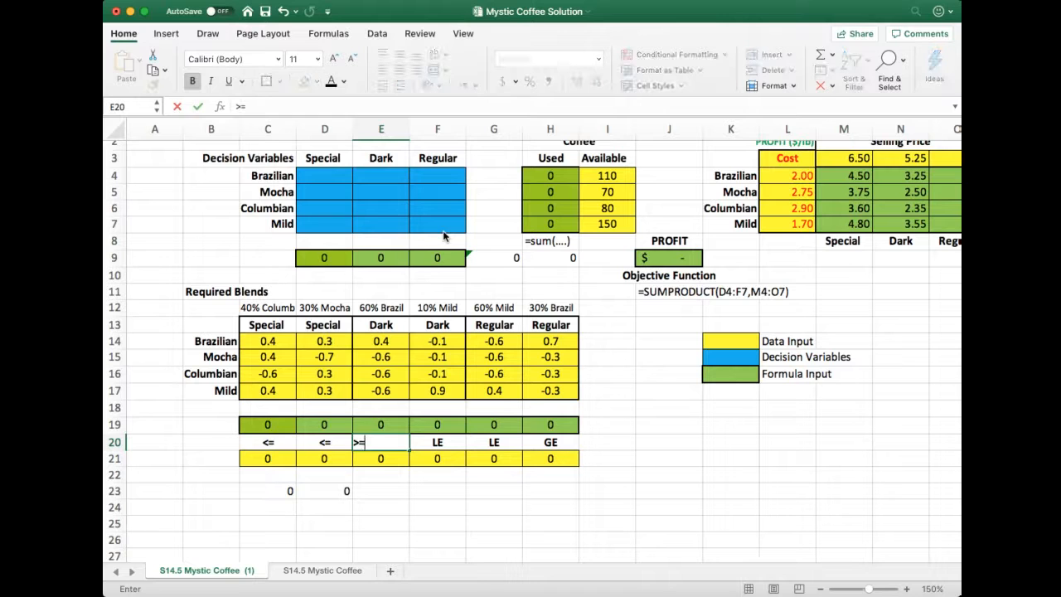
pyautogui.press('Tab')
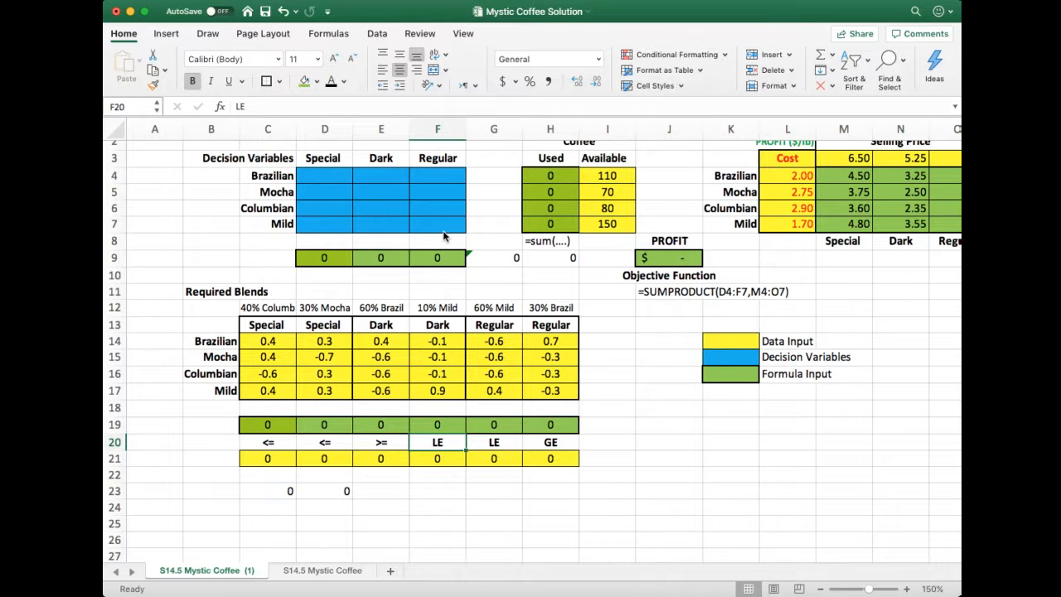
pyautogui.press('Down')
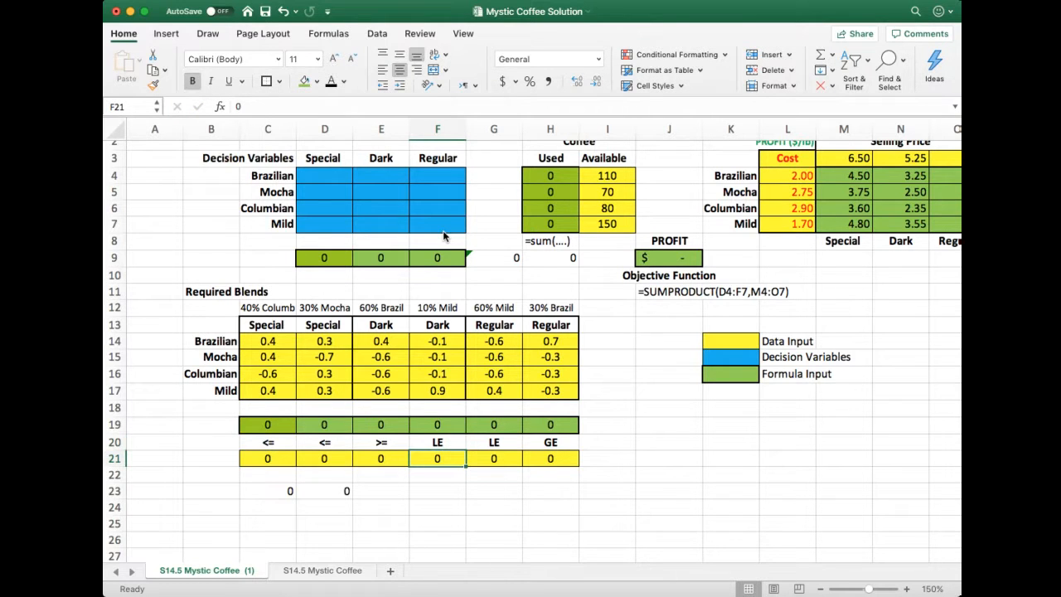
pyautogui.press('Left')
pyautogui.press('Left')
pyautogui.press('Left')
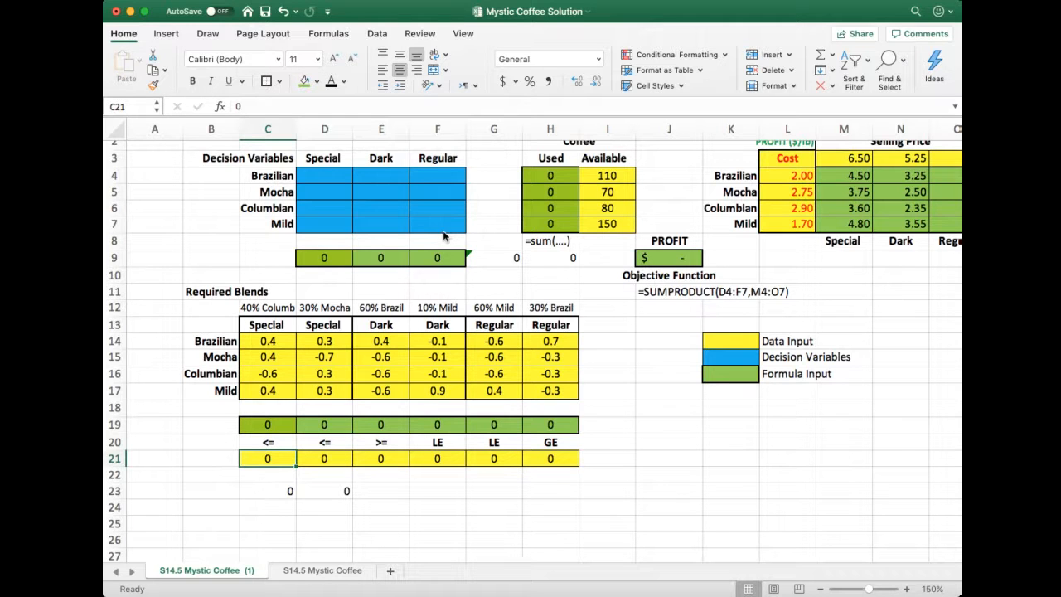
# Review the blending model's tables and save the workbook
pyautogui.hscroll(3, 454, 232)
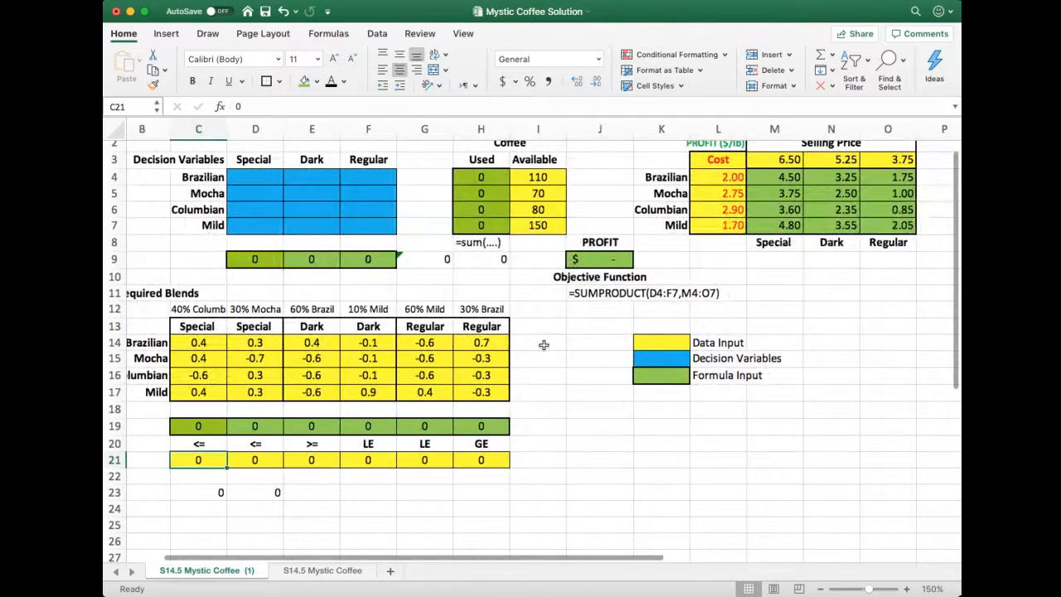
pyautogui.scroll(1, 543, 350)
pyautogui.hscroll(-1, 543, 350)
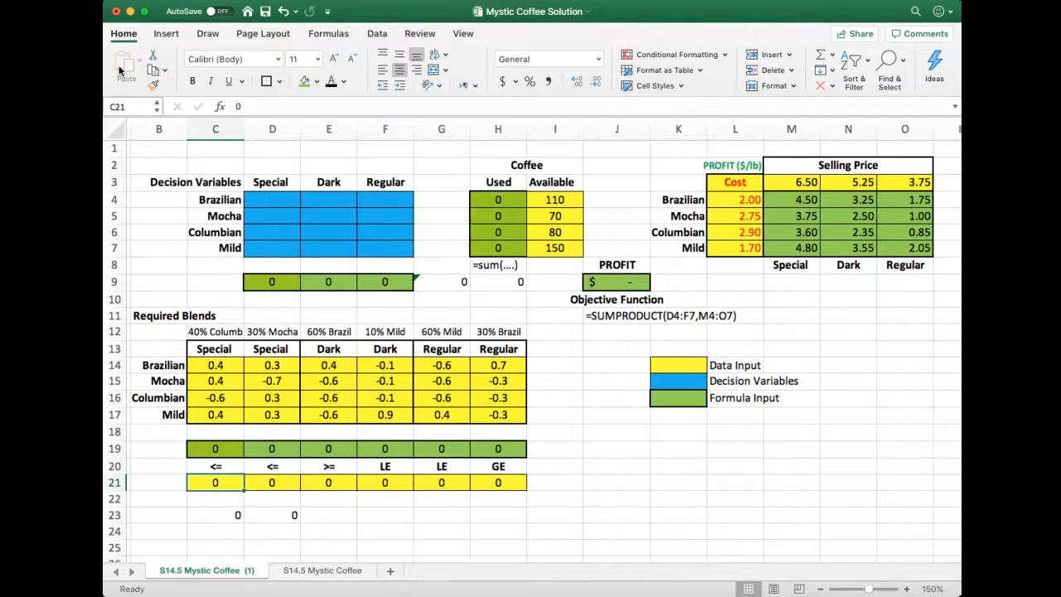
pyautogui.click(265, 11)
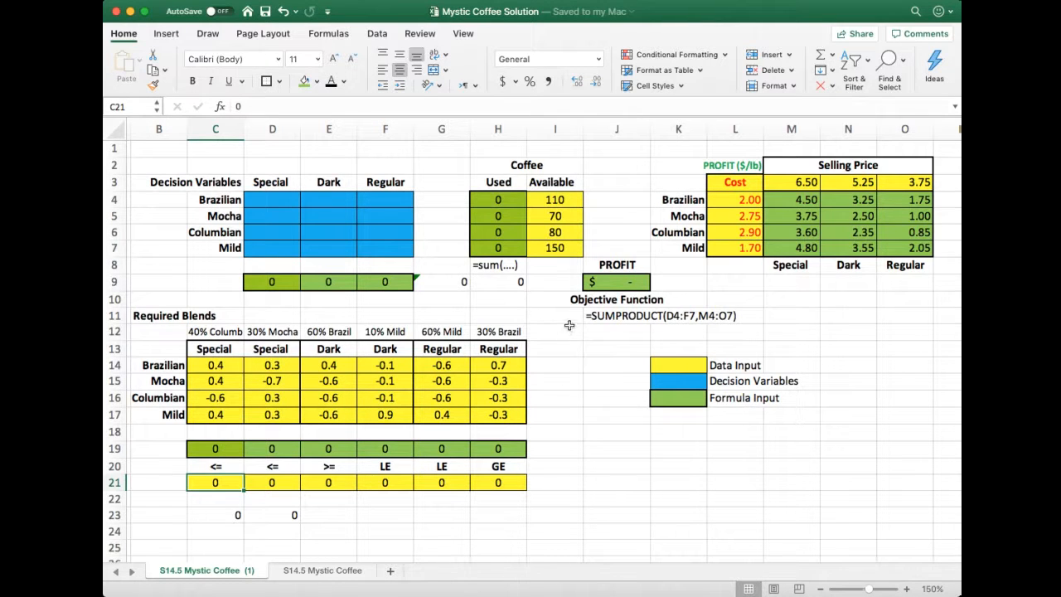
# Open Solver and set profit cell J9 as the objective with D4:F7 as the changing variable cells
pyautogui.click(377, 38)
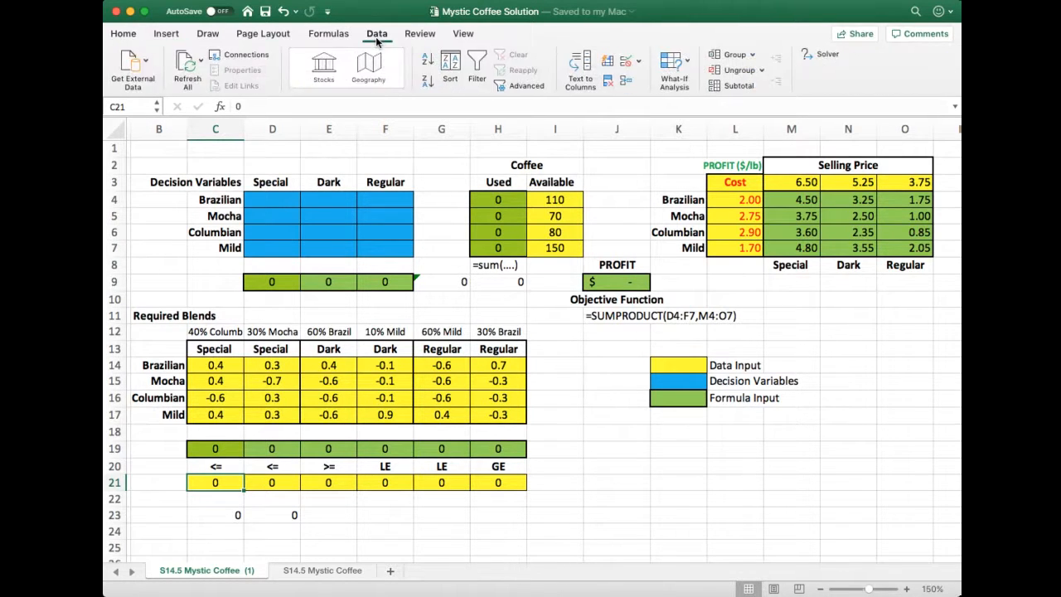
pyautogui.click(826, 56)
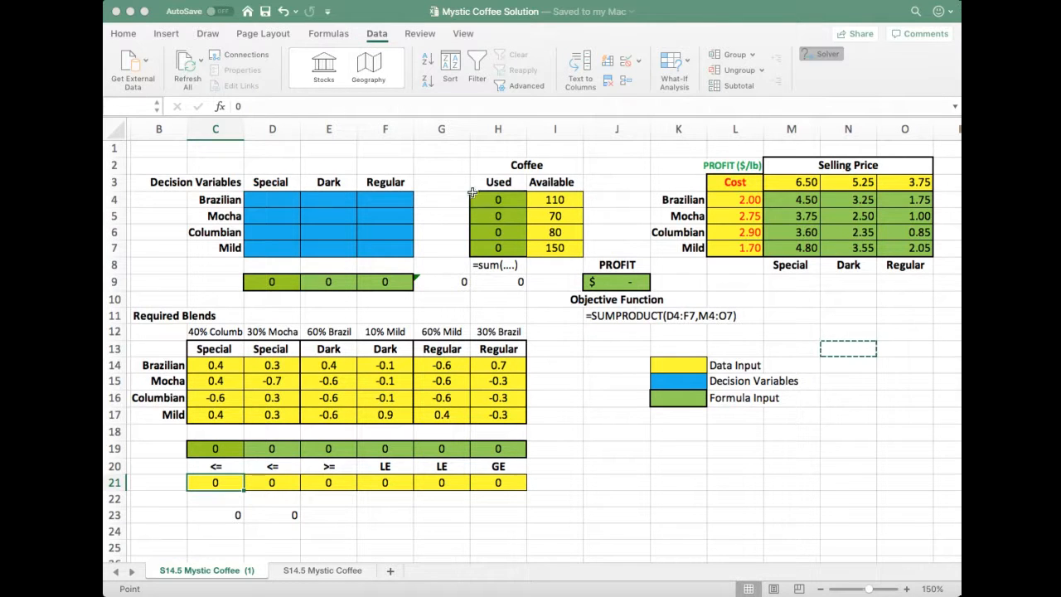
pyautogui.click(625, 283)
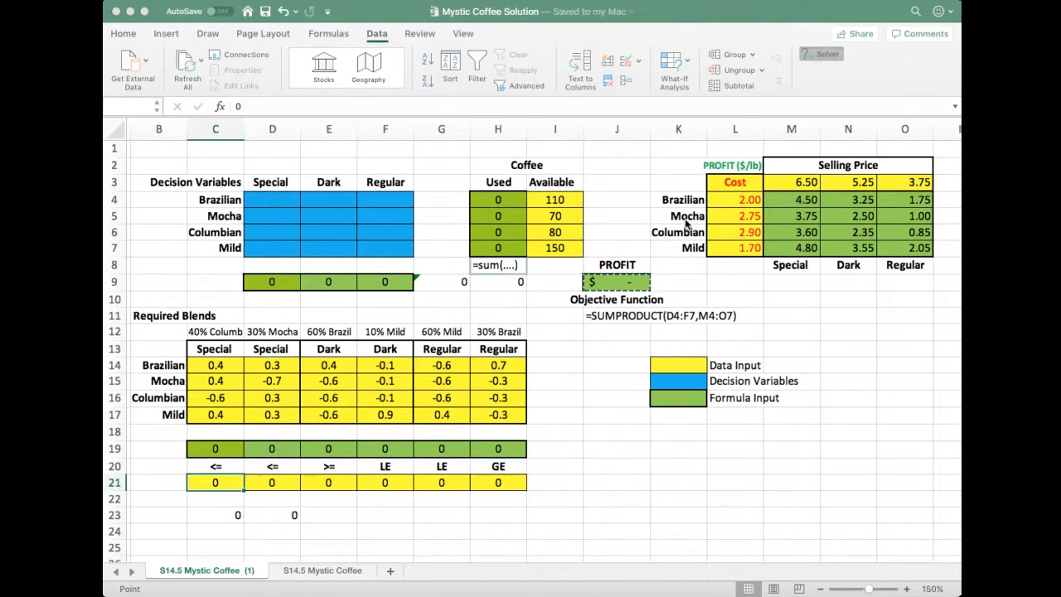
pyautogui.click(884, 240)
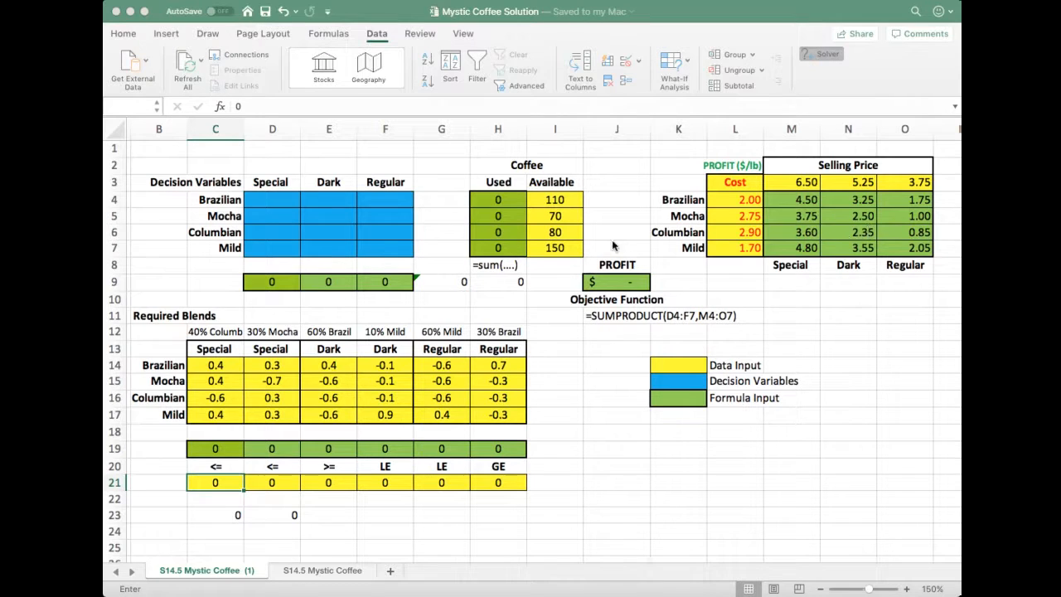
pyautogui.moveTo(262, 200); pyautogui.dragTo(375, 246)
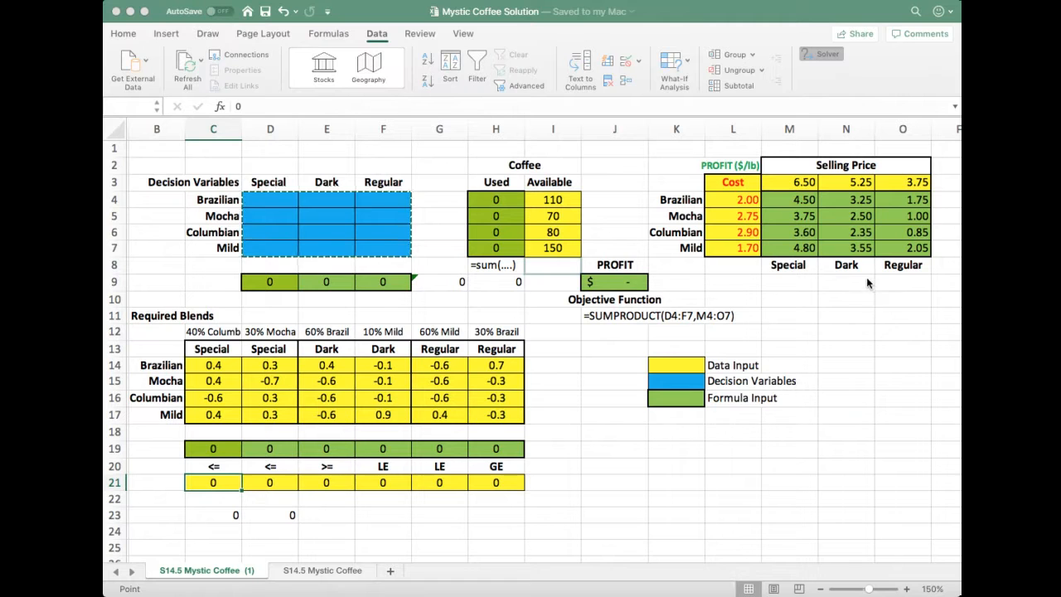
pyautogui.press('Escape')
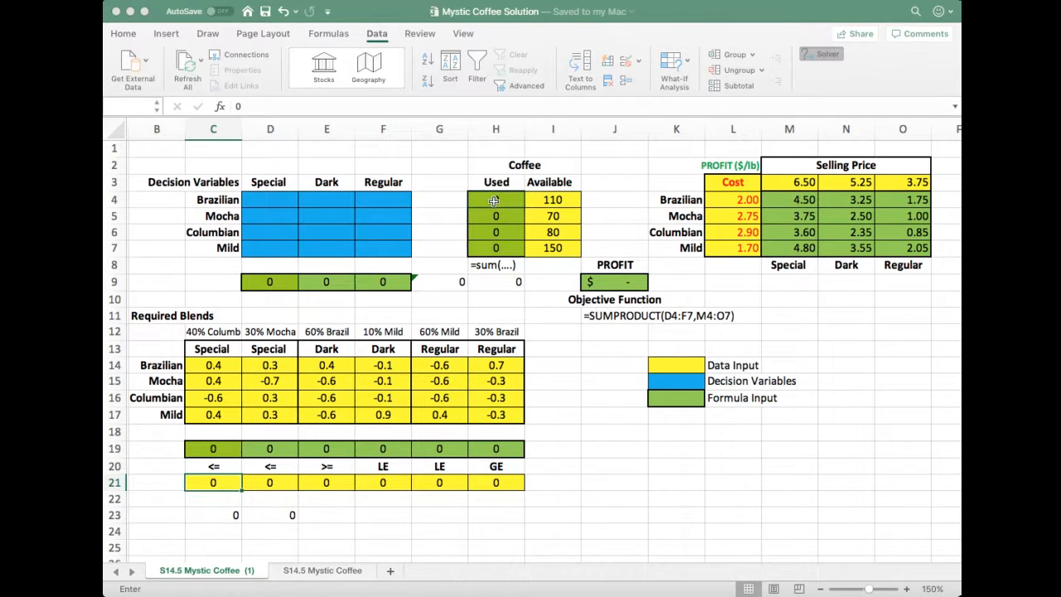
# Add a Solver constraint limiting the coffee used in H4:H7 to the available amounts in I4:I7
pyautogui.moveTo(494, 201); pyautogui.dragTo(495, 242)
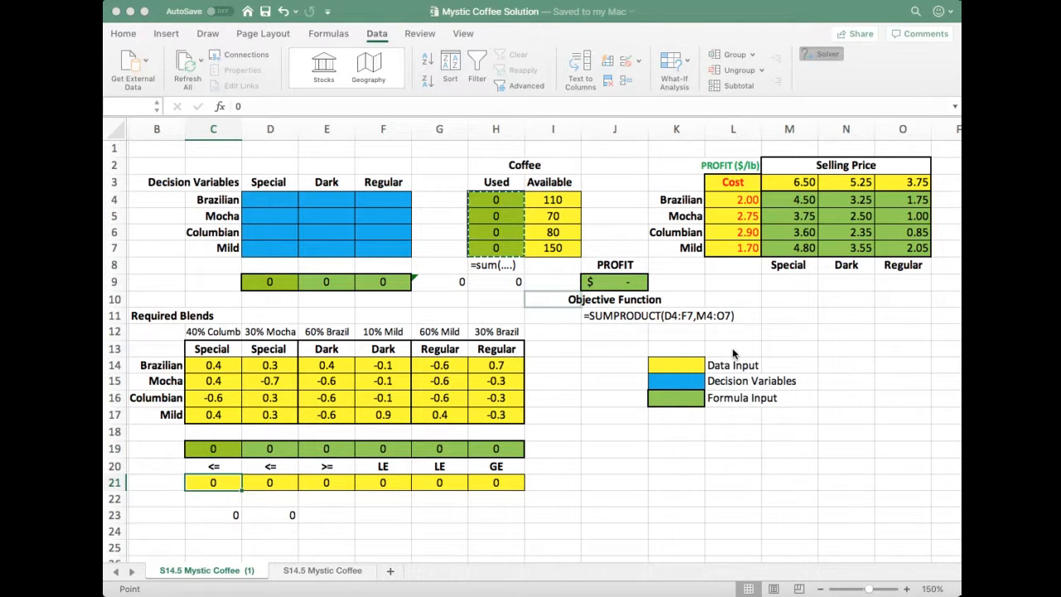
pyautogui.press('Escape')
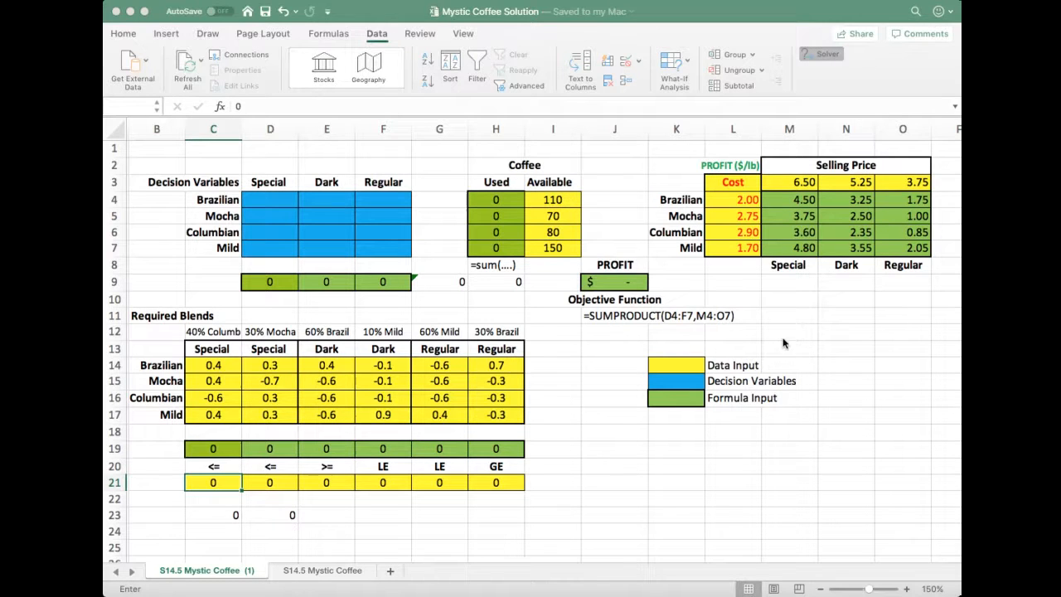
pyautogui.moveTo(553, 200); pyautogui.dragTo(553, 248)
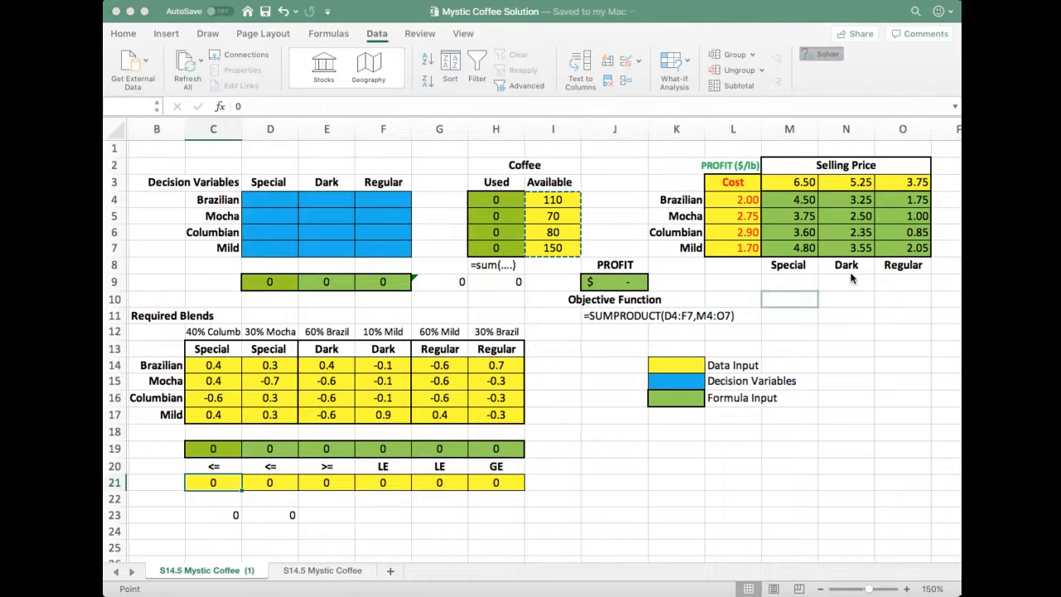
pyautogui.click(727, 339)
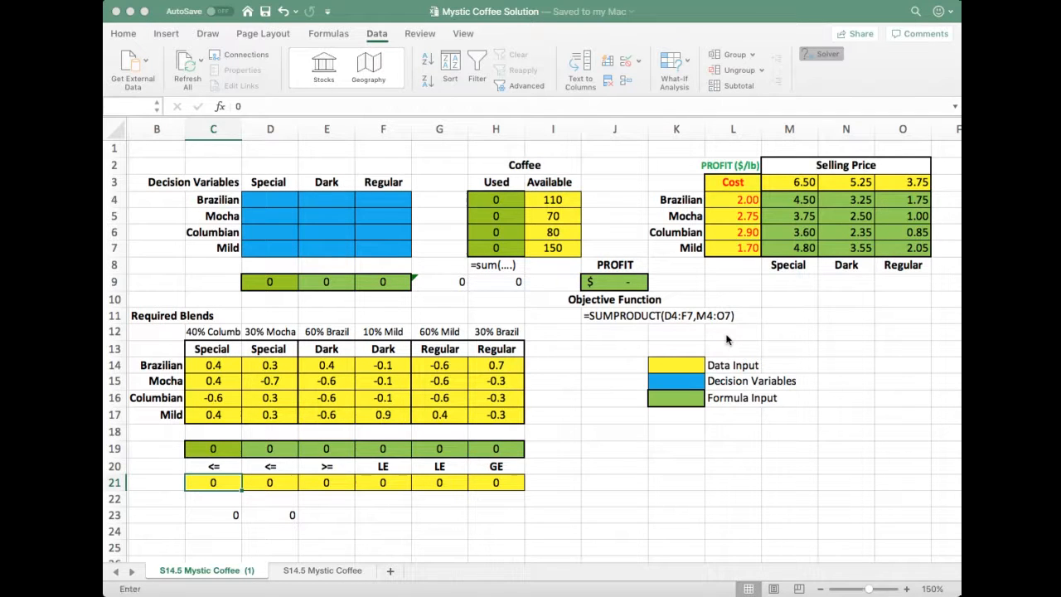
# Add the Solver constraint C19 <= C21 for the Special blend's 40% Columbian requirement
pyautogui.click(221, 452)
pyautogui.click(851, 315)
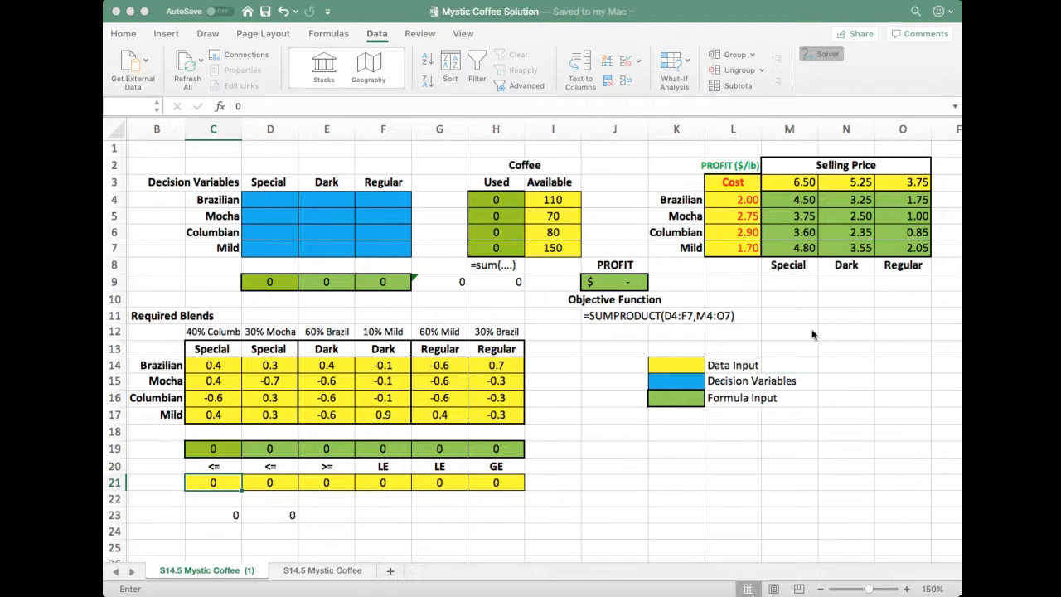
pyautogui.click(218, 483)
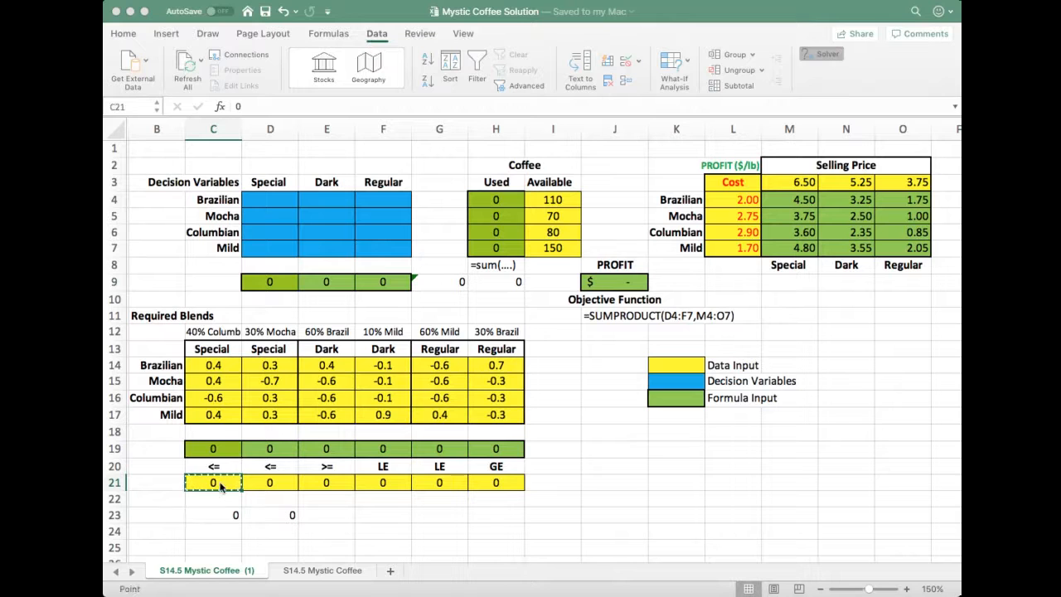
pyautogui.click(711, 344)
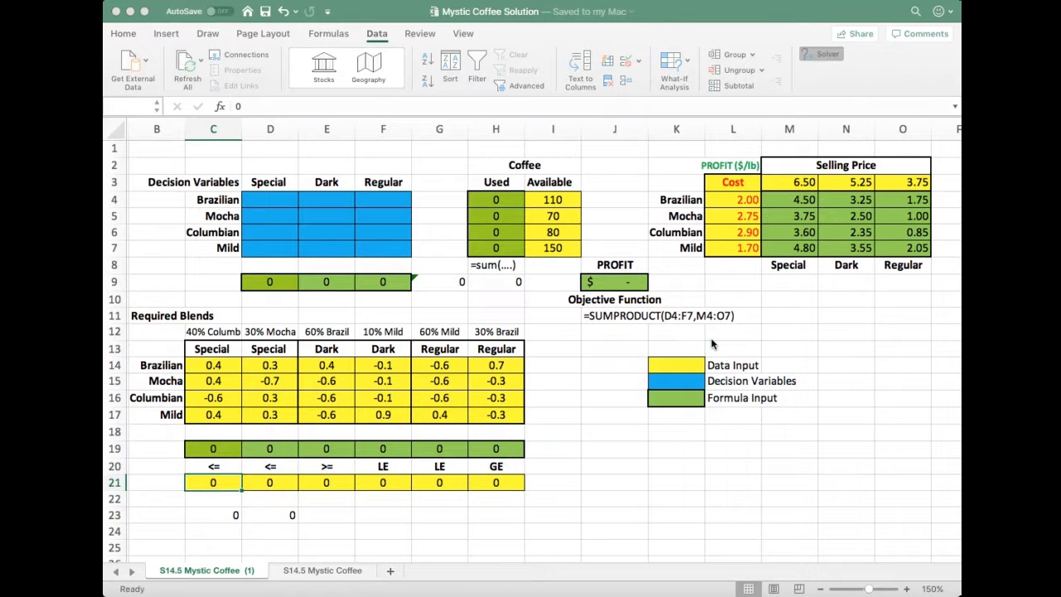
# Try to add Solver constraints comparing D19 with D21 and E19 with E21
pyautogui.click(278, 448)
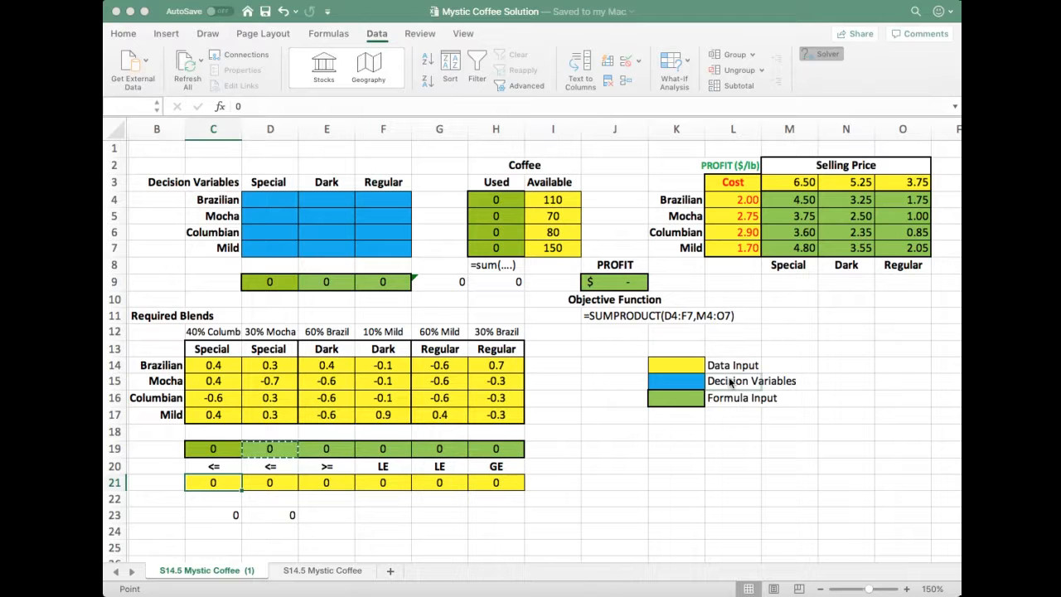
pyautogui.click(860, 318)
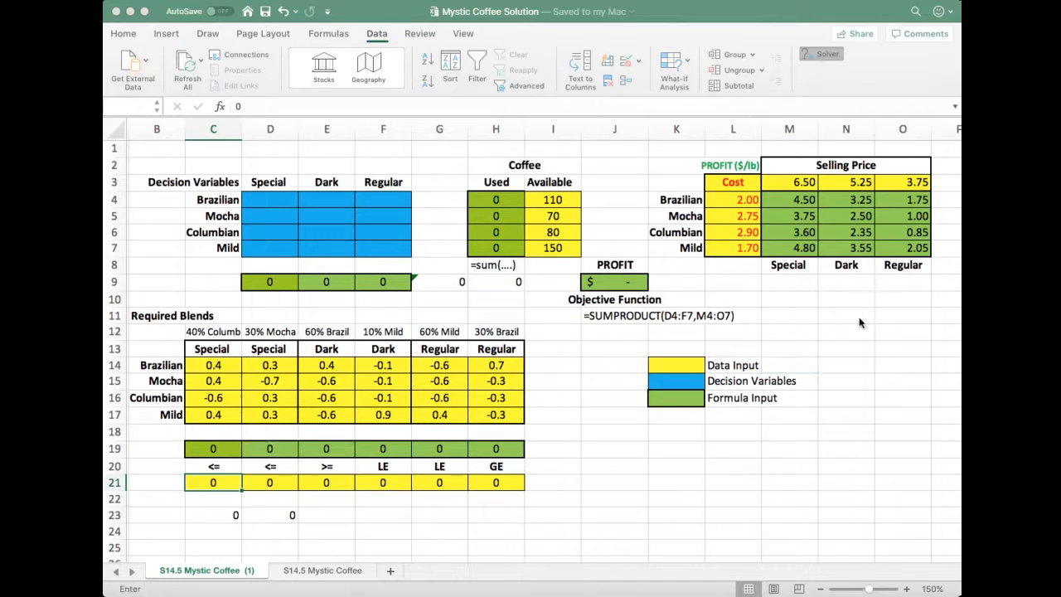
pyautogui.click(283, 486)
pyautogui.click(736, 344)
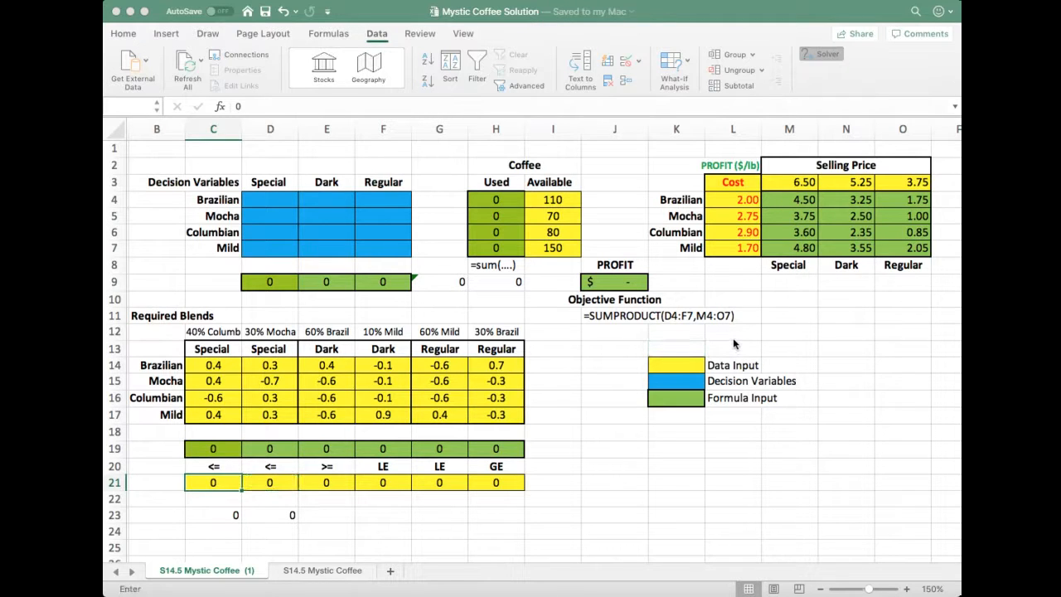
pyautogui.click(329, 447)
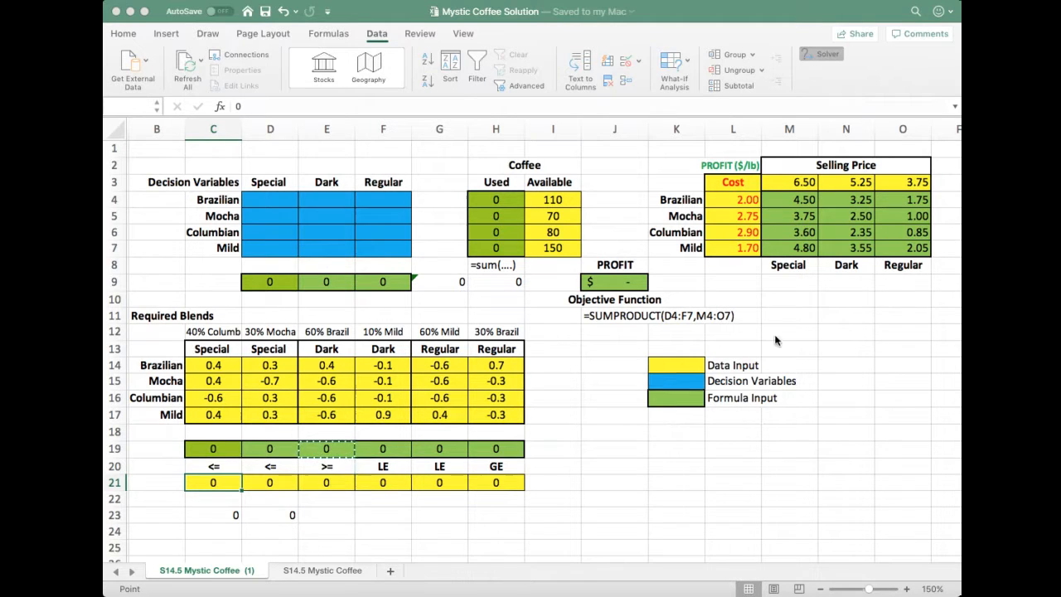
pyautogui.click(817, 323)
pyautogui.click(334, 482)
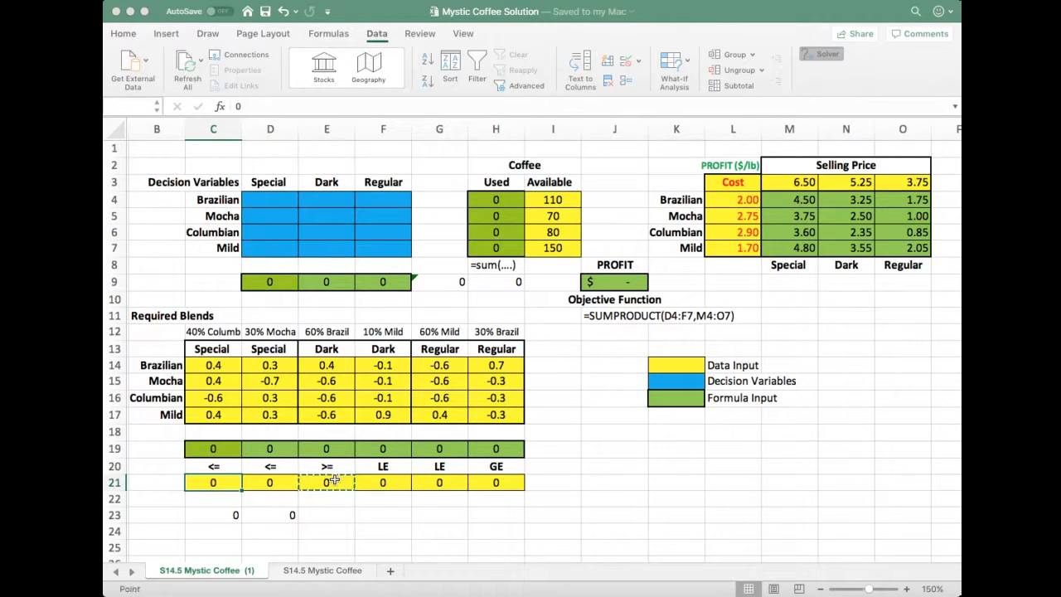
pyautogui.click(383, 452)
# Reselect profit cell J9 in Solver and add the constraint D19 <= D21 for the Special blend's 30% Mocha requirement
pyautogui.click(614, 282)
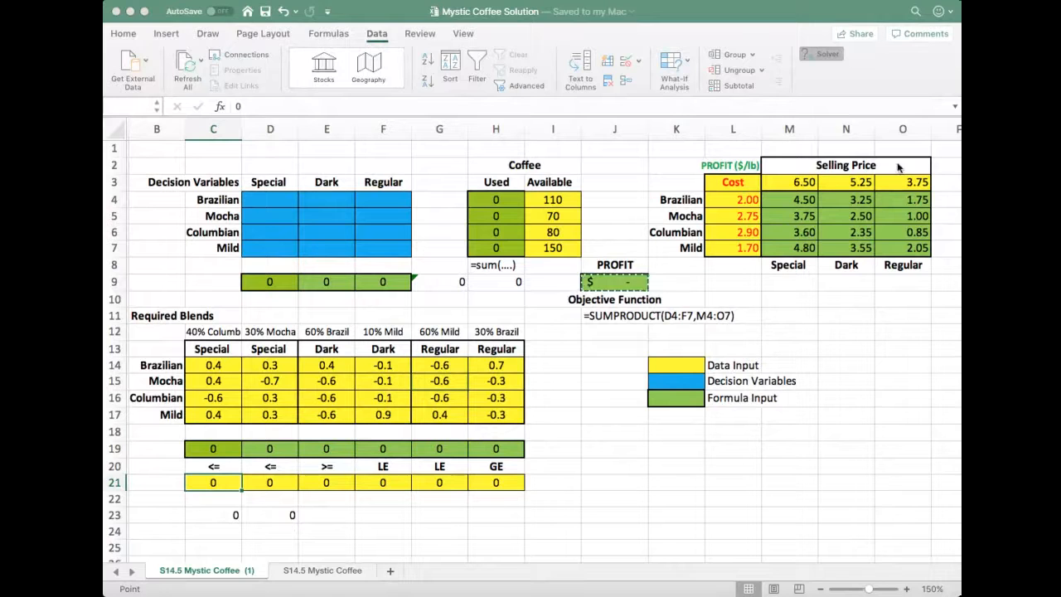
pyautogui.click(797, 264)
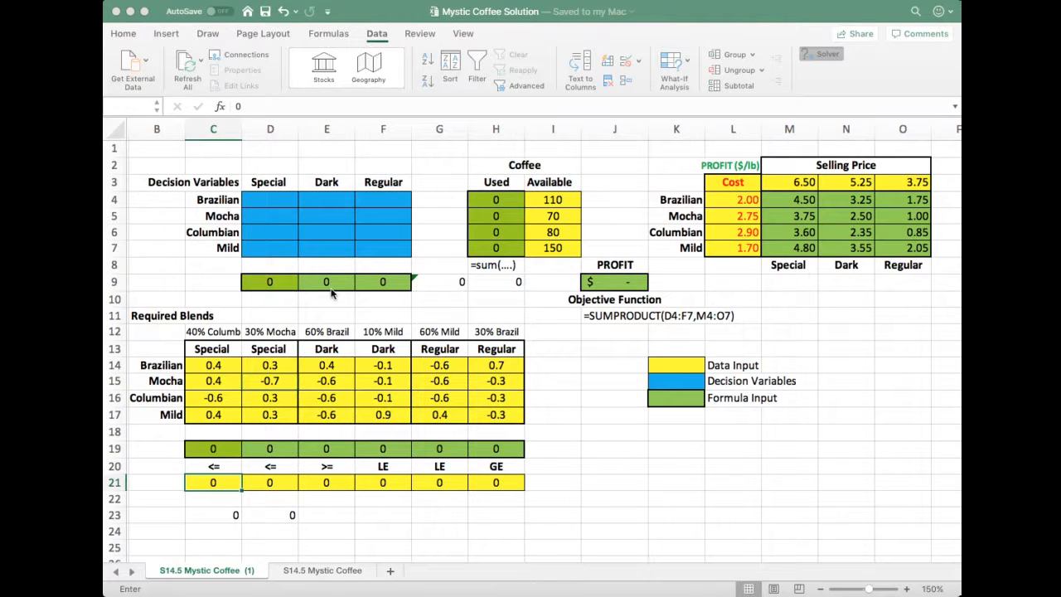
pyautogui.click(287, 451)
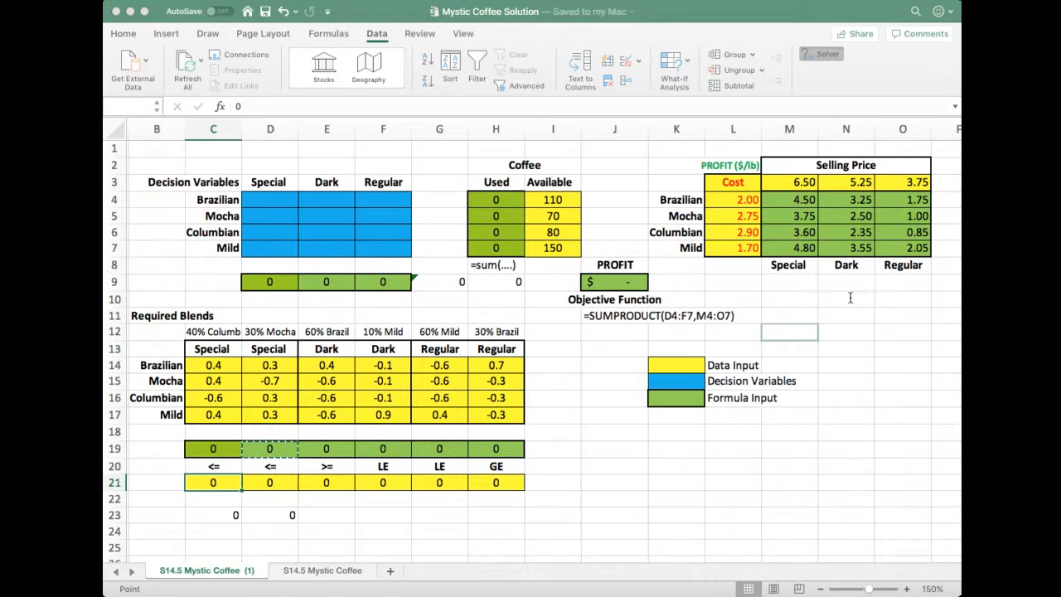
pyautogui.click(898, 301)
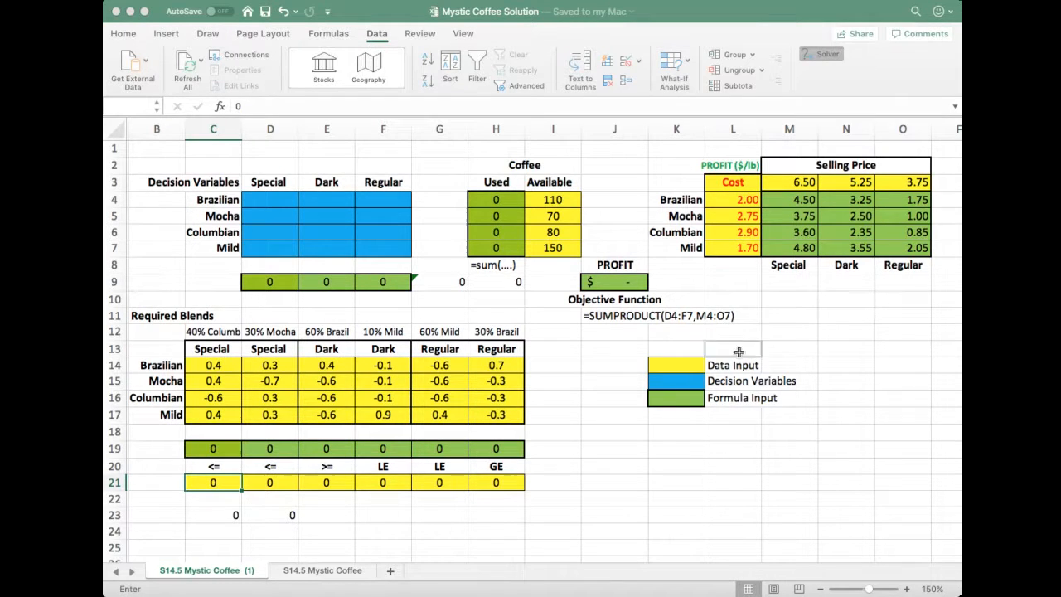
pyautogui.click(270, 482)
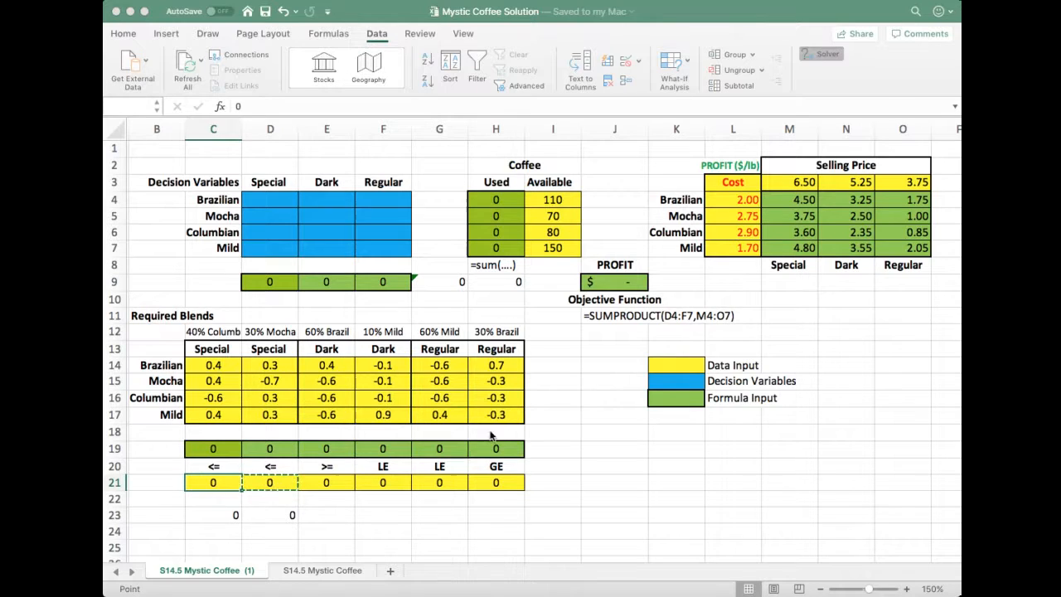
pyautogui.click(729, 320)
# Add the Solver constraint E19 >= E21 for the Dark blend's 60% Brazilian requirement
pyautogui.click(345, 455)
pyautogui.click(812, 299)
pyautogui.click(336, 487)
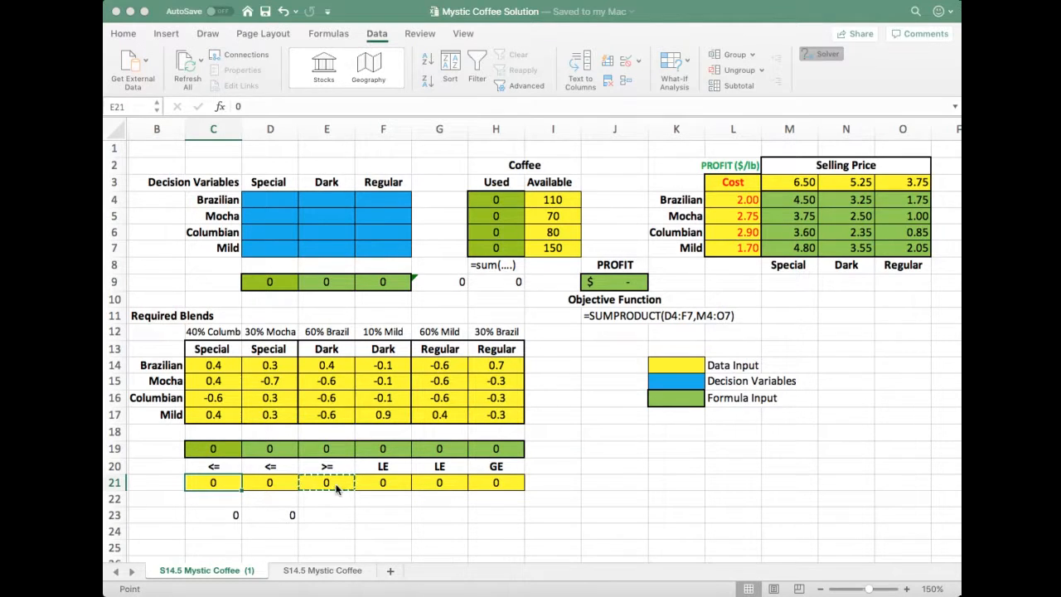
pyautogui.click(733, 320)
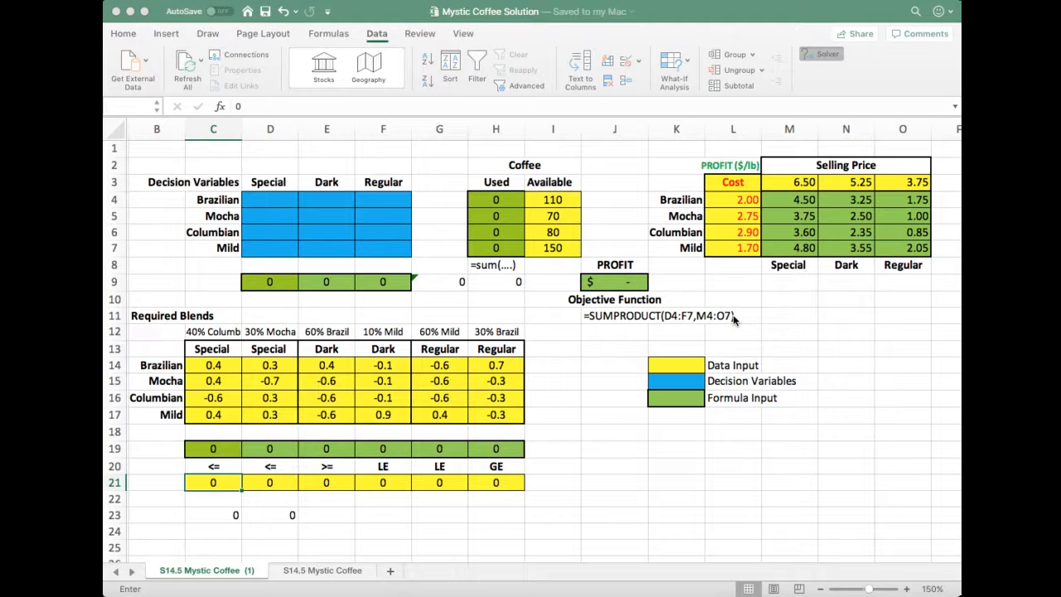
# Add the Solver constraint F19 <= F21 for the Dark blend's 10% Mild requirement
pyautogui.click(396, 485)
pyautogui.click(731, 366)
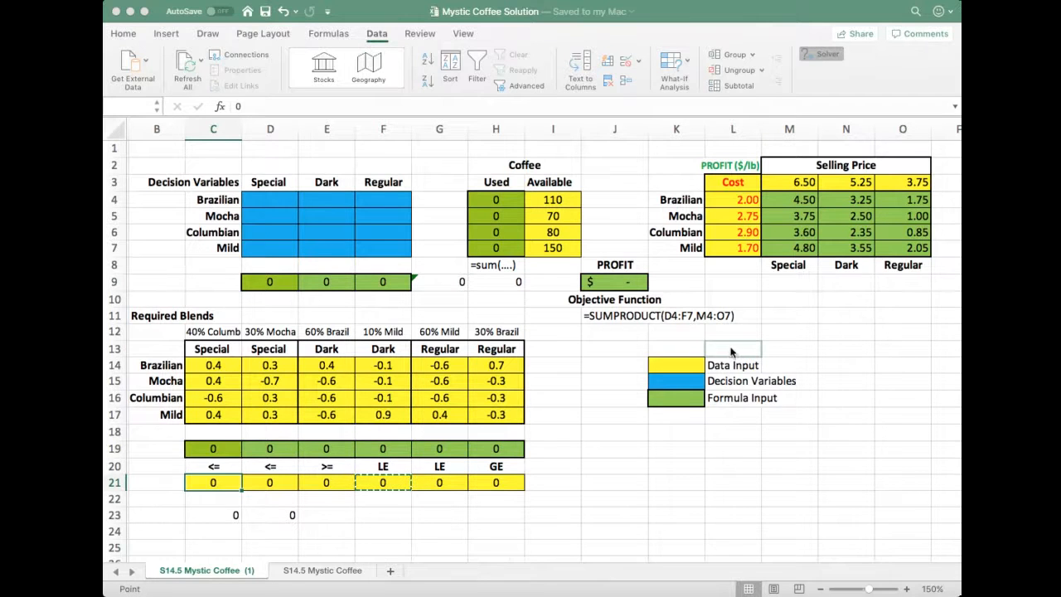
pyautogui.hscroll(1, 730, 338)
pyautogui.press('Escape')
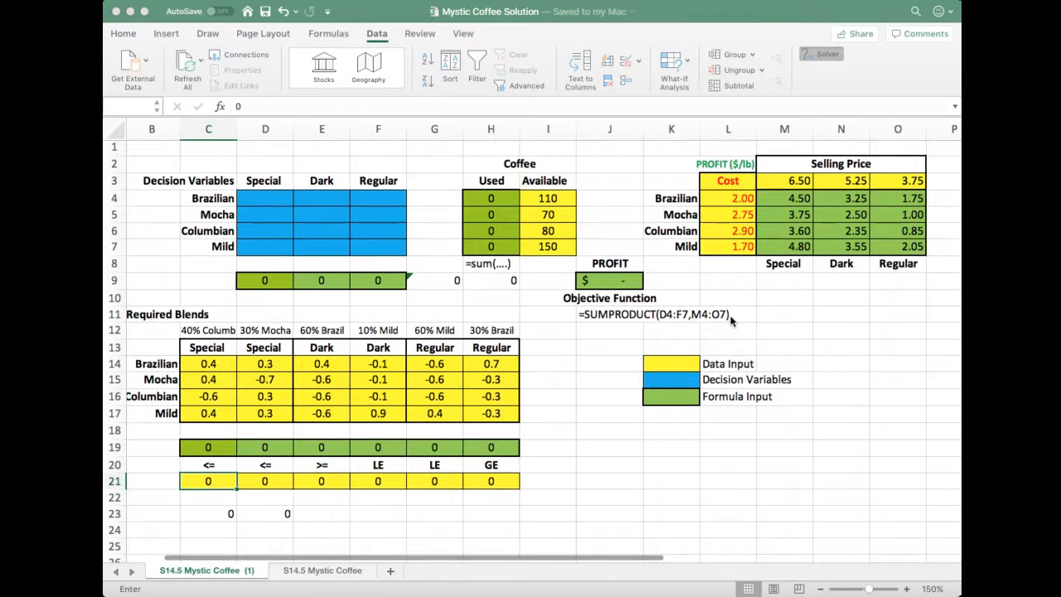
# Add the Solver constraint G19 <= G21 for the Regular blend's 60% Mild requirement
pyautogui.click(440, 448)
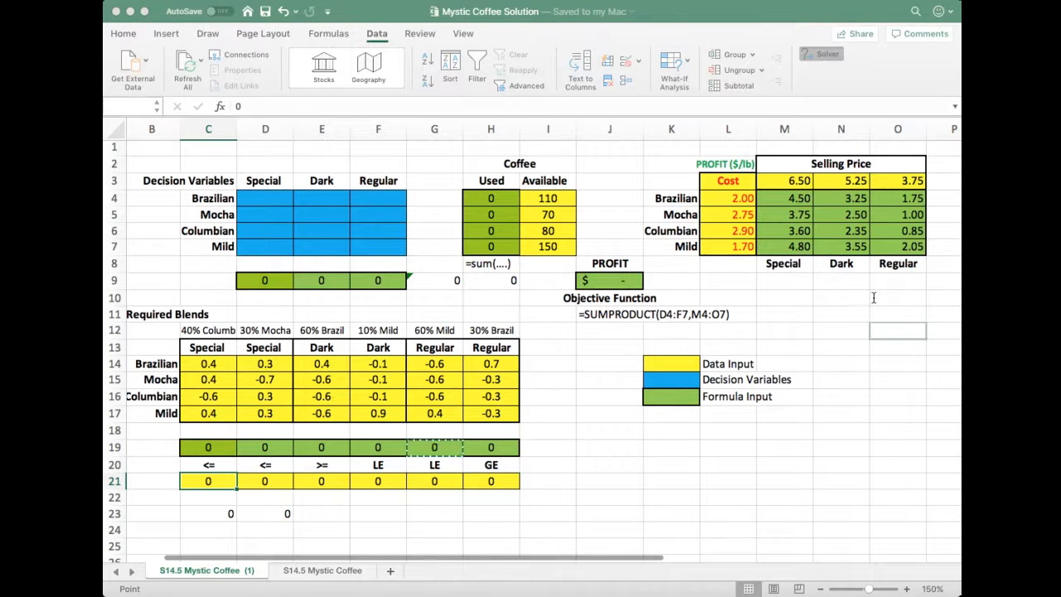
pyautogui.press('Escape')
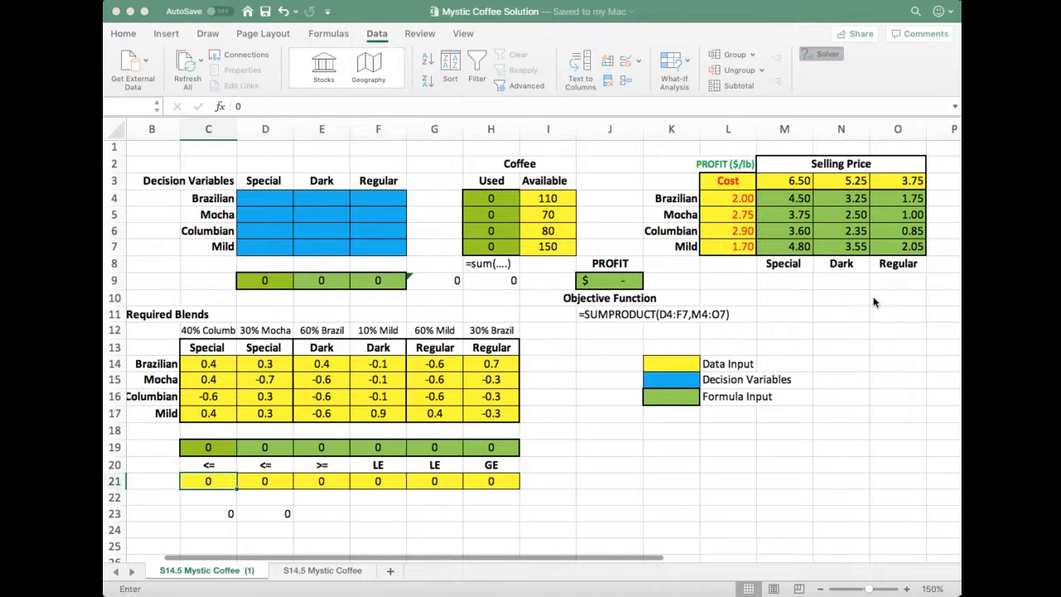
pyautogui.click(451, 482)
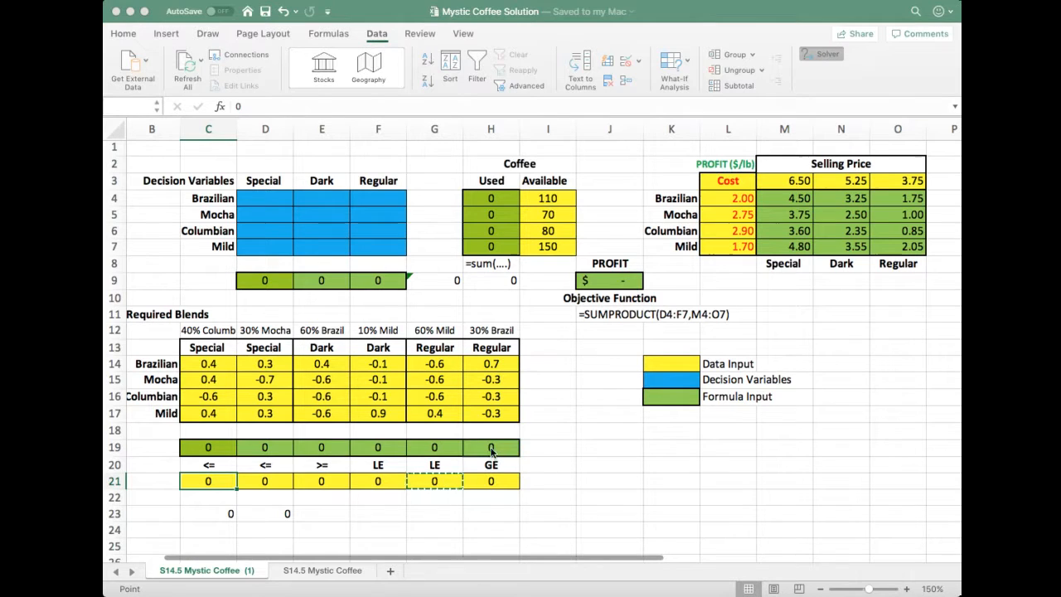
pyautogui.click(719, 311)
# Add the Solver constraint H19 >= H21 for the Regular blend's 30% Brazilian requirement
pyautogui.click(490, 447)
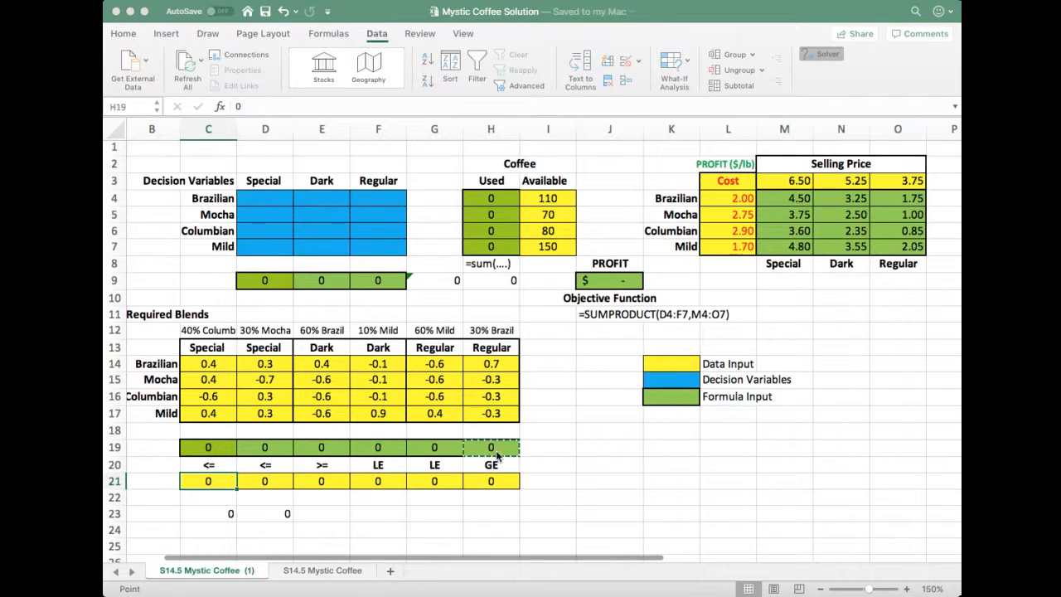
pyautogui.click(813, 297)
pyautogui.click(806, 321)
pyautogui.click(490, 482)
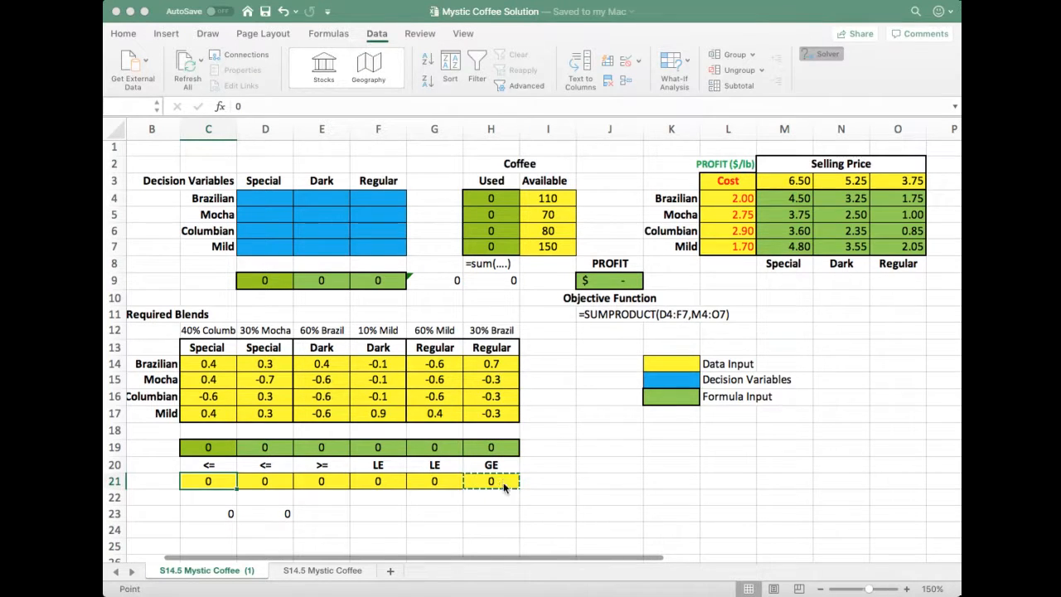
pyautogui.click(878, 320)
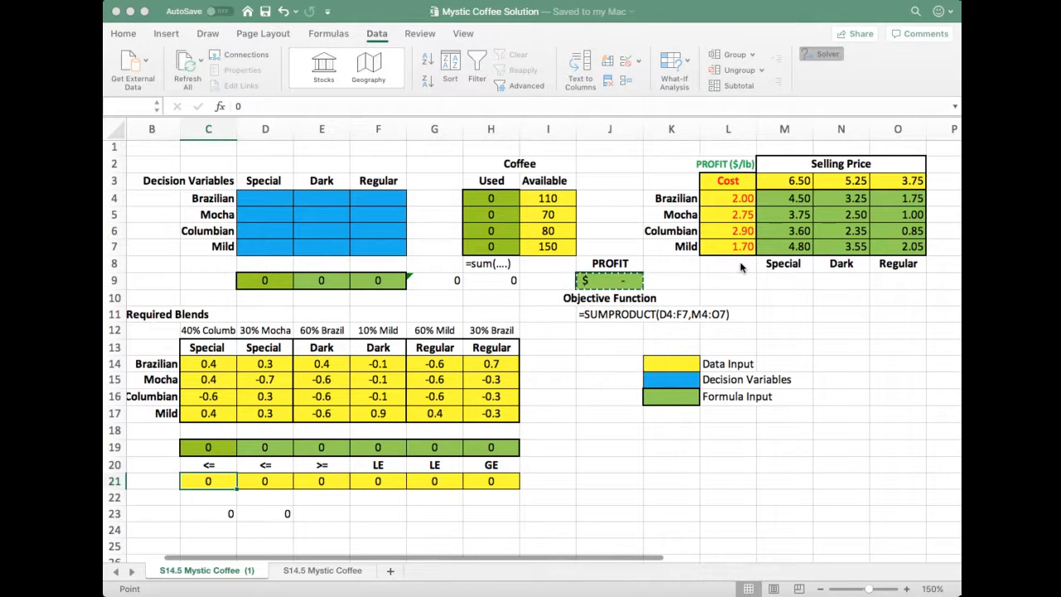
# Solve the Mystic Coffee model with Solver and keep the solution in the worksheet
pyautogui.press('Escape')
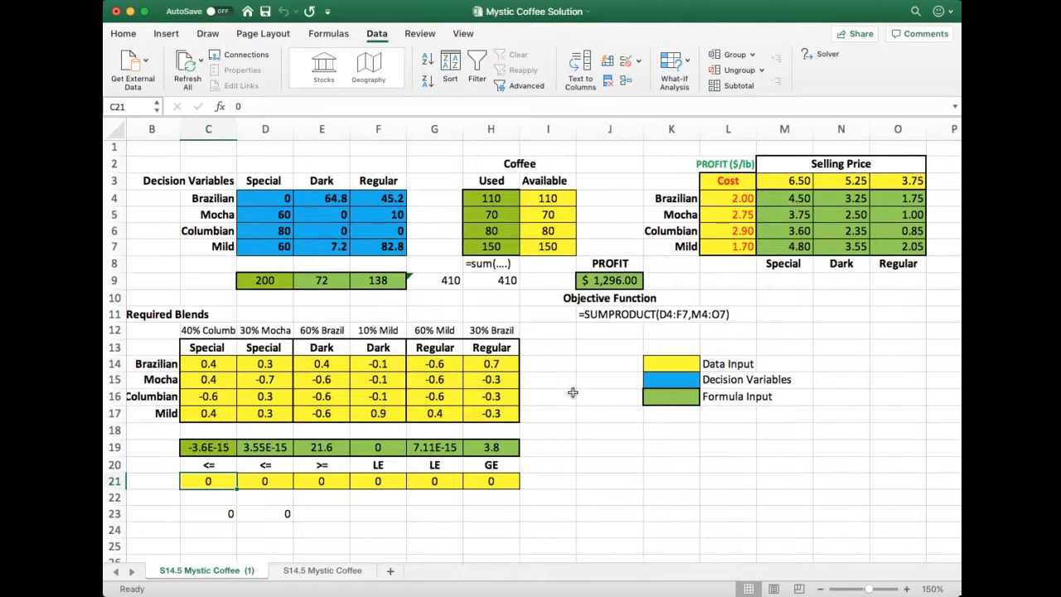
pyautogui.hscroll(2, 589, 348)
pyautogui.hscroll(-3, 603, 321)
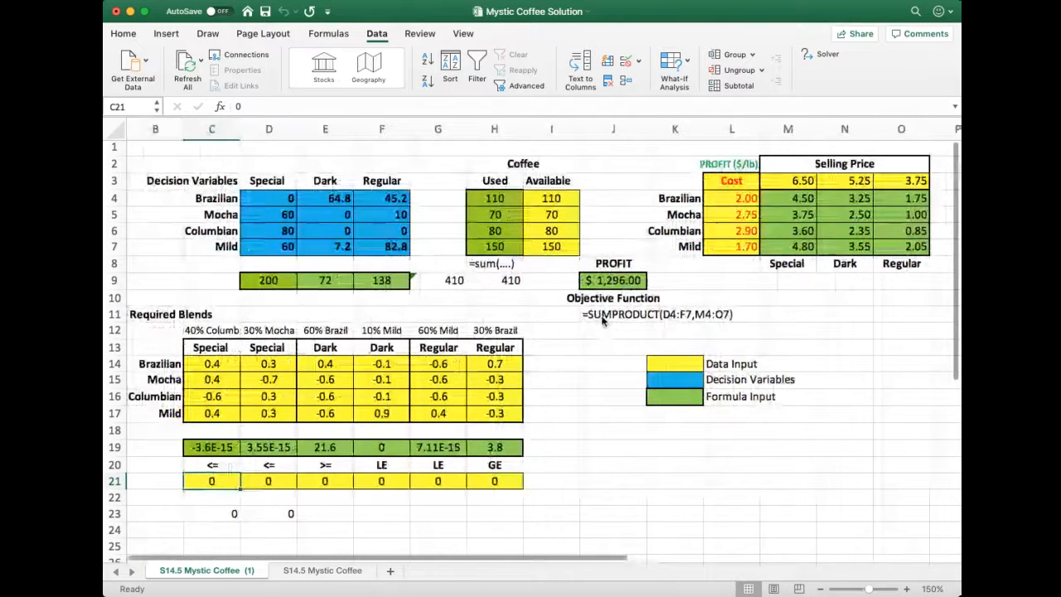
pyautogui.hscroll(-2, 604, 328)
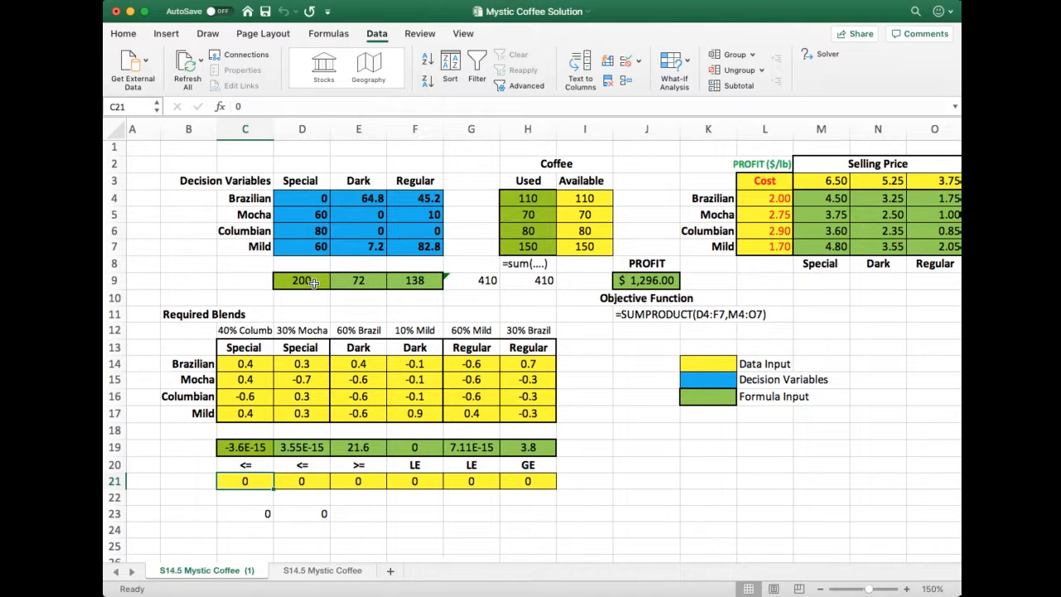
# Examine the Dark and Regular blend totals, the profit in J9, the blend constraint formula in C19 and the colour legend
pyautogui.click(363, 282)
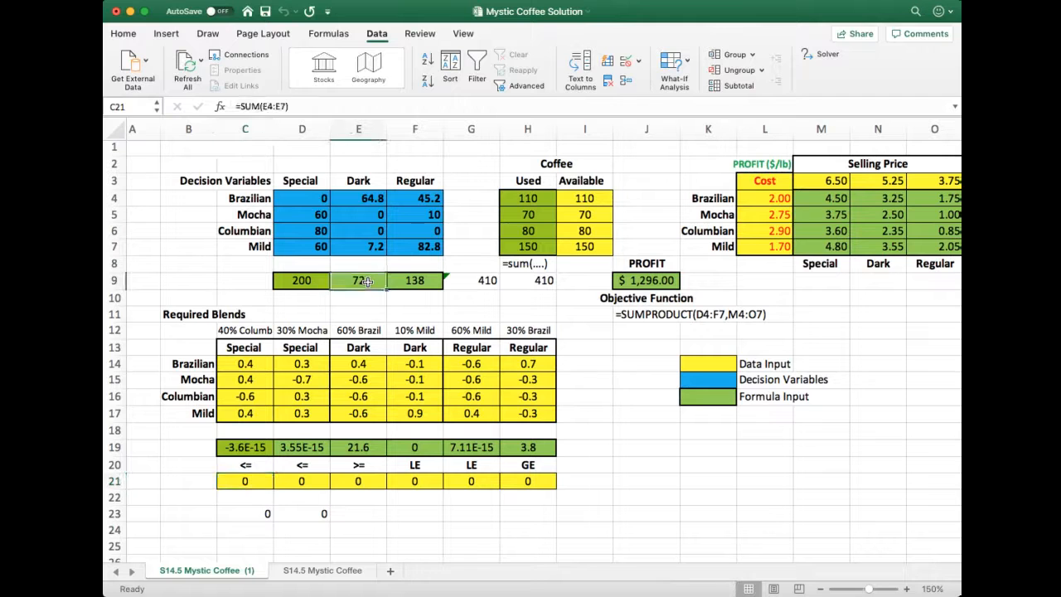
pyautogui.click(422, 283)
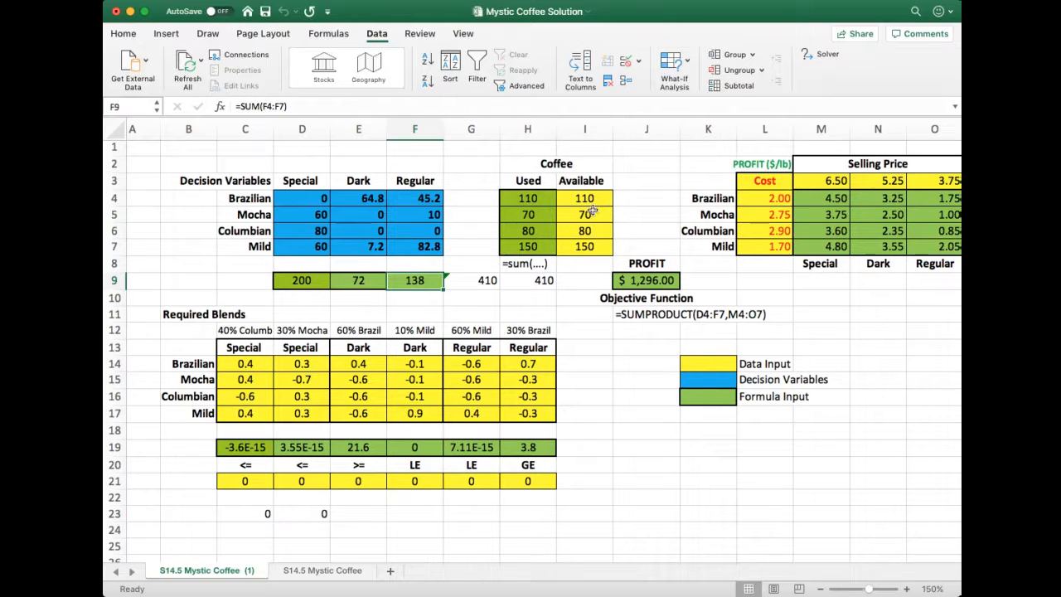
pyautogui.click(646, 285)
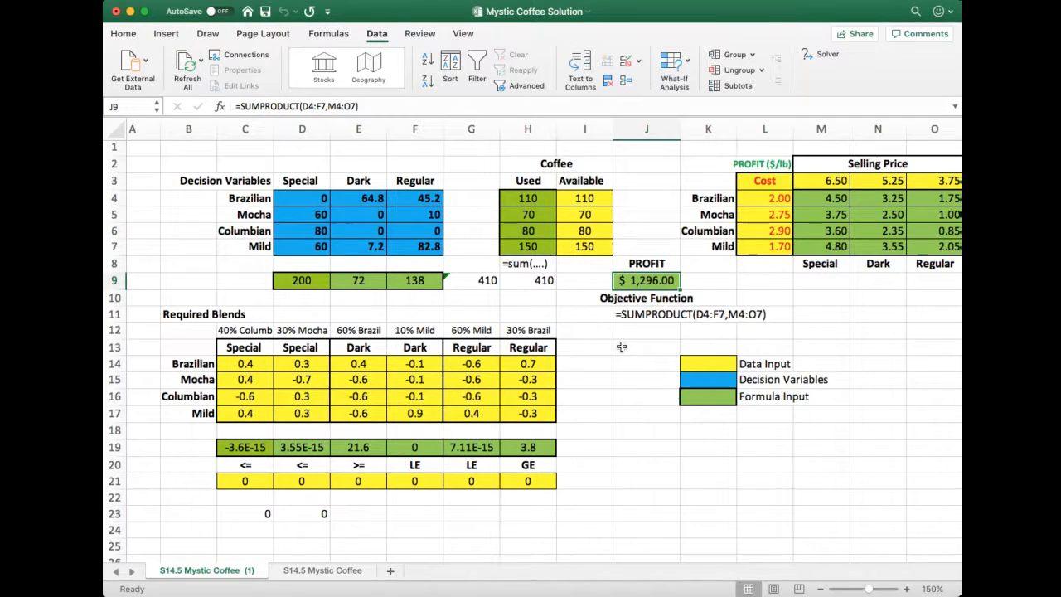
pyautogui.click(242, 448)
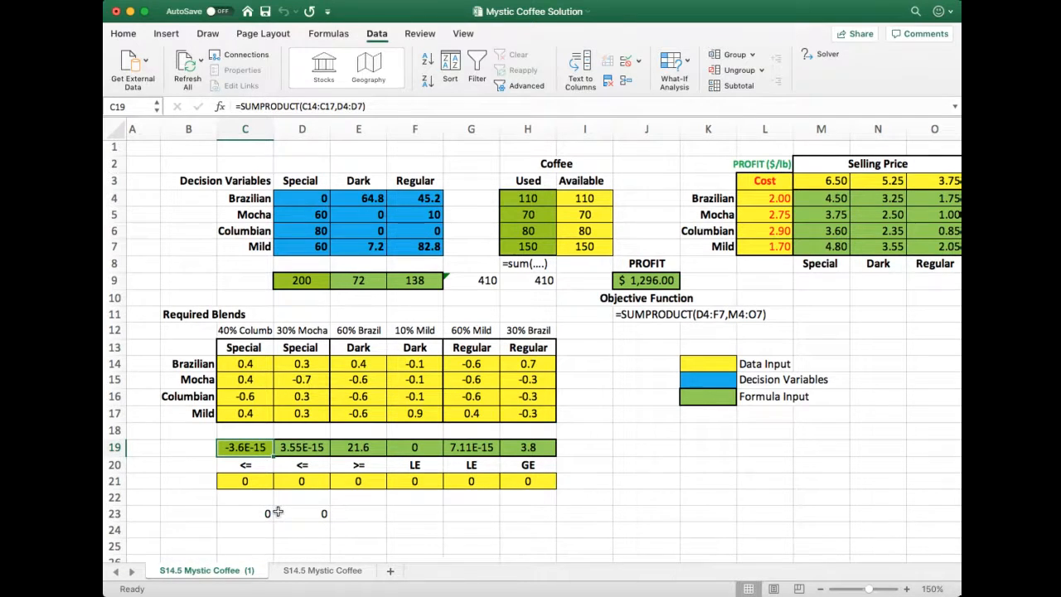
pyautogui.scroll(1, 277, 513)
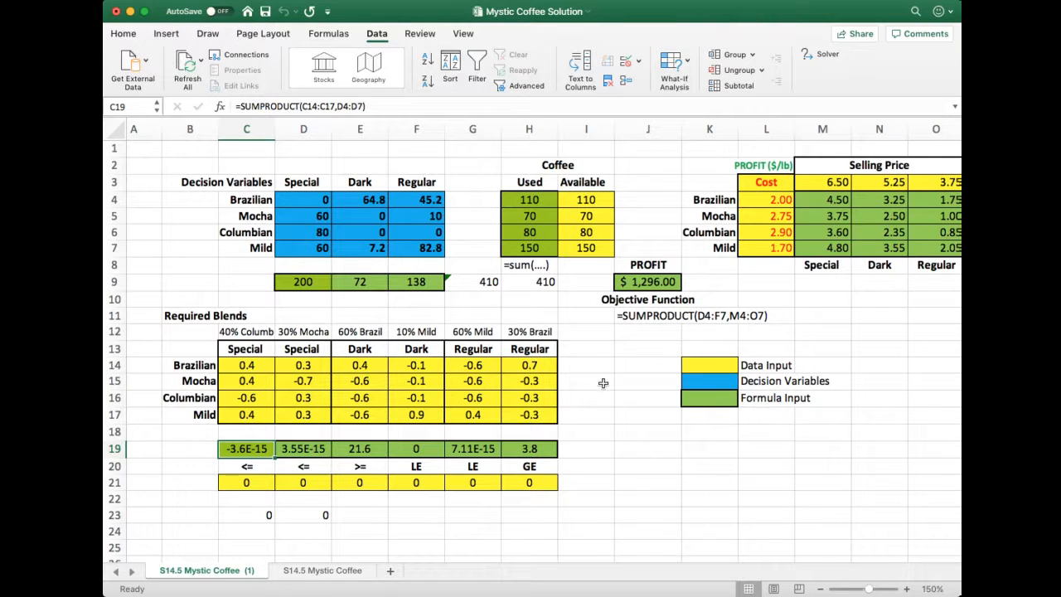
pyautogui.click(709, 366)
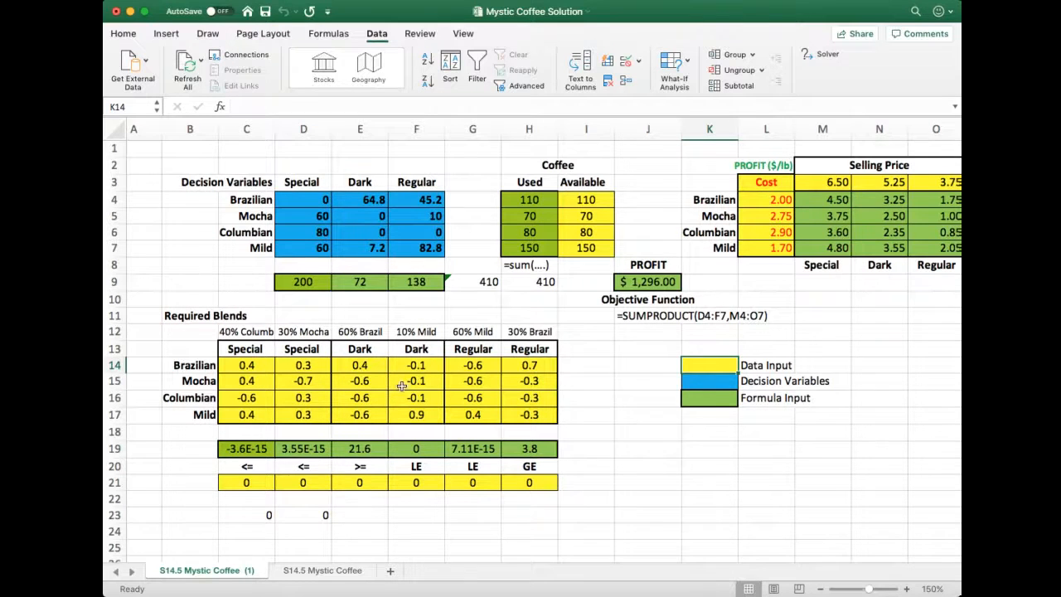
pyautogui.hscroll(-1, 671, 405)
pyautogui.click(624, 399)
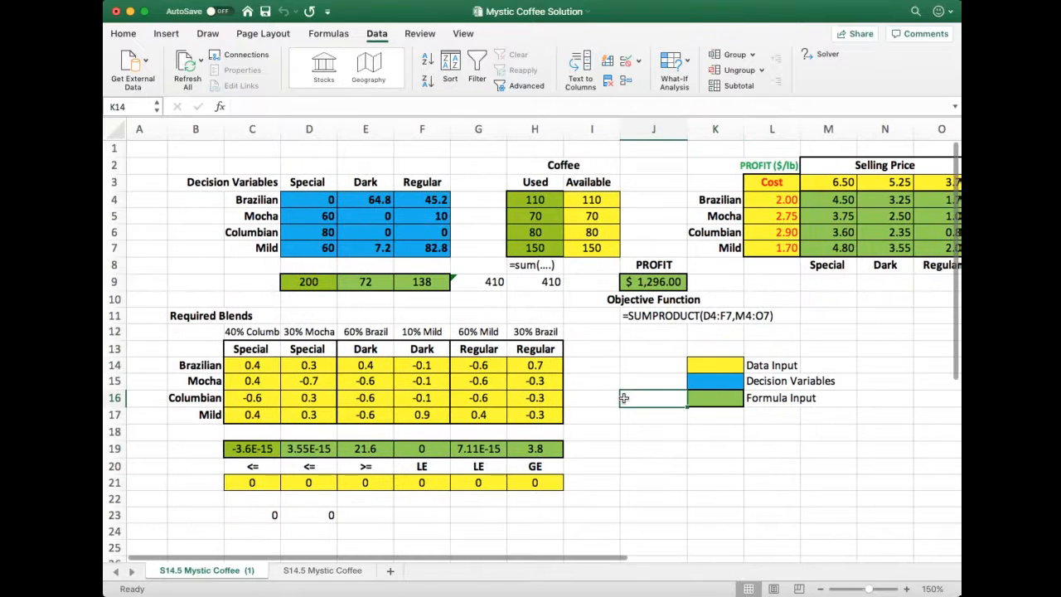
pyautogui.click(637, 462)
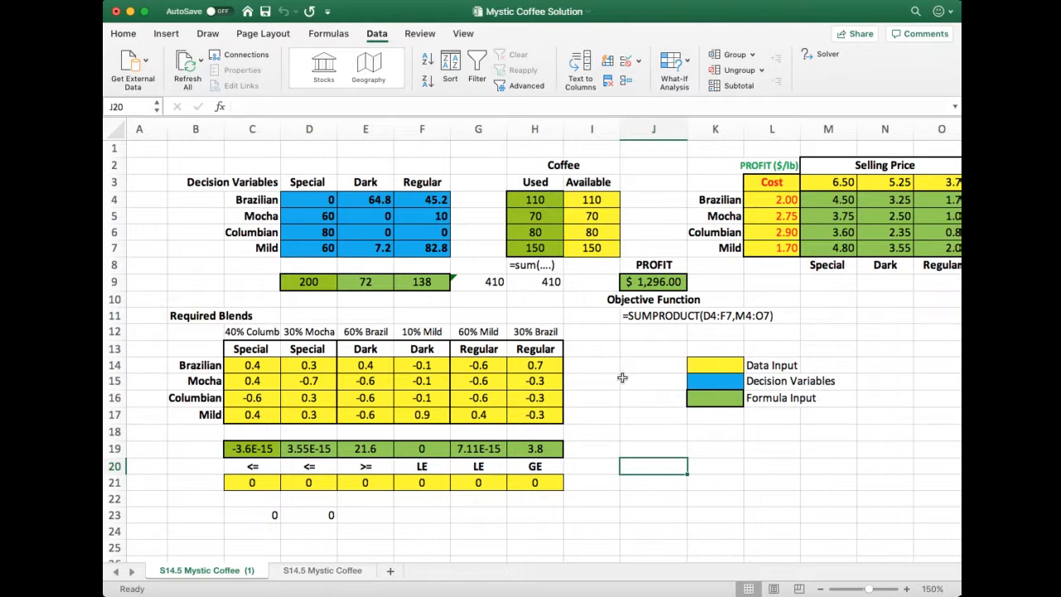
# Set the available Brazilian coffee in I4 to 145 and re-solve the model with Solver
pyautogui.click(598, 200)
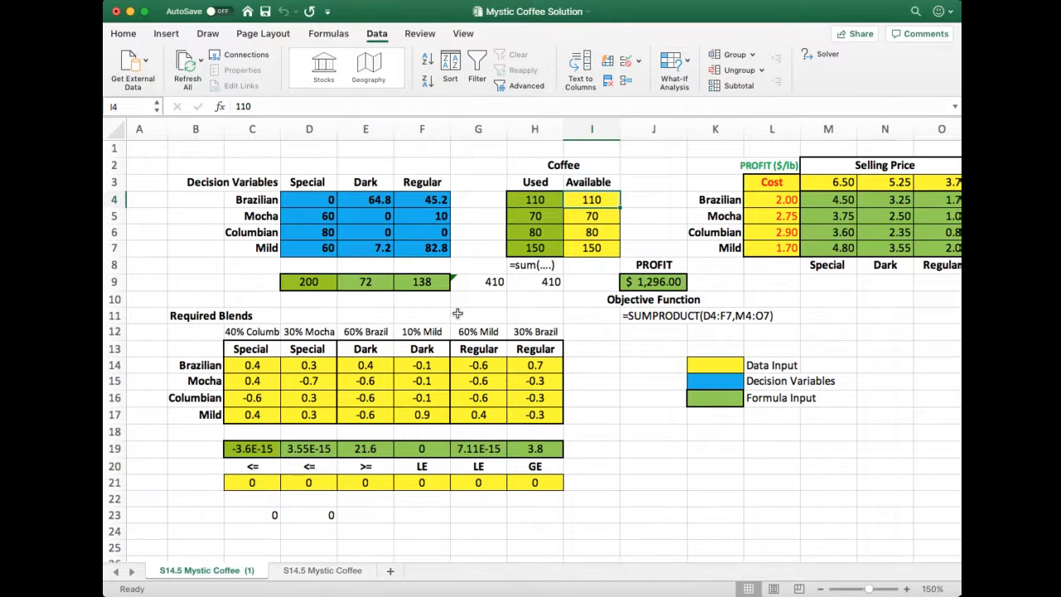
pyautogui.write('145')
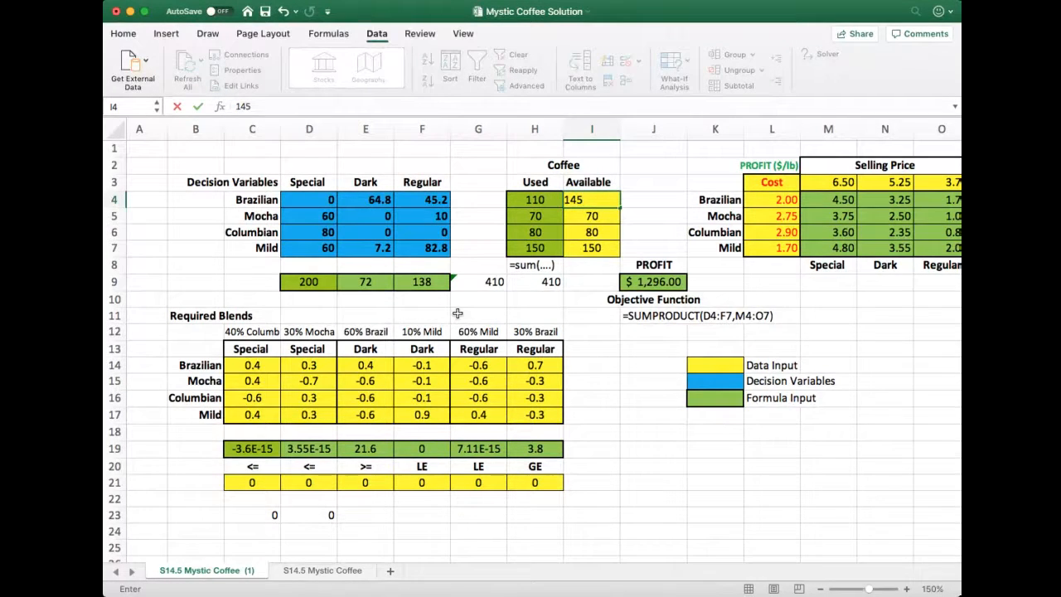
pyautogui.press('Return')
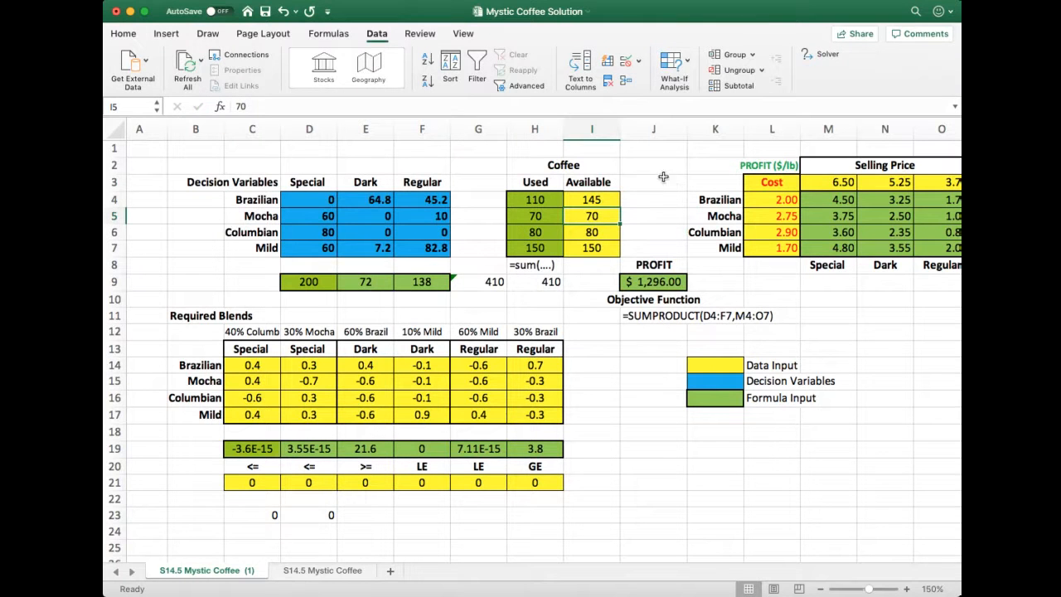
pyautogui.click(600, 203)
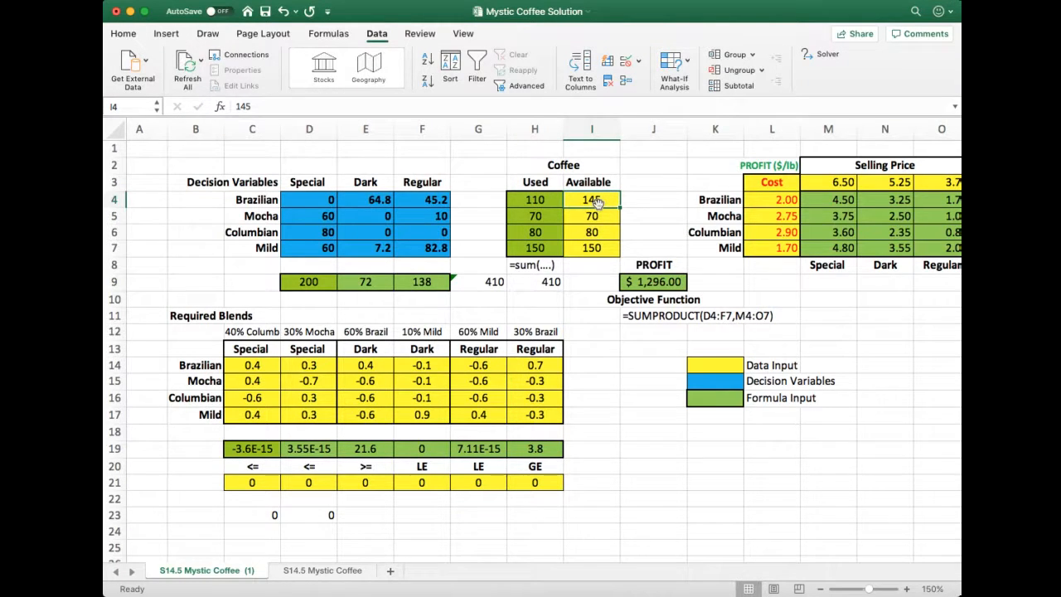
pyautogui.click(824, 59)
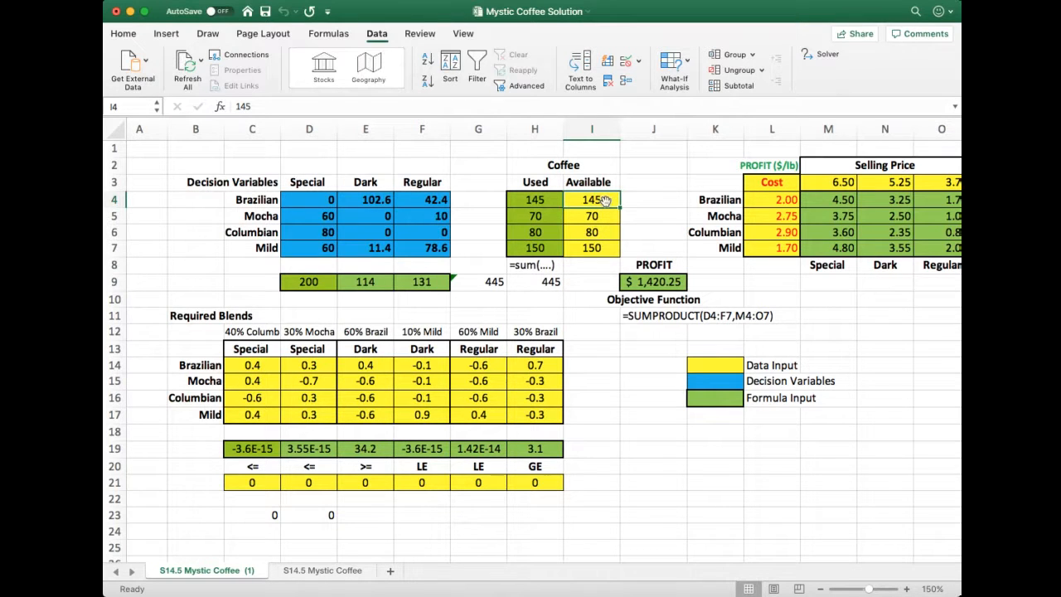
# Set the available Brazilian coffee in I4 back to 110 and re-solve the model with Solver
pyautogui.write('10')
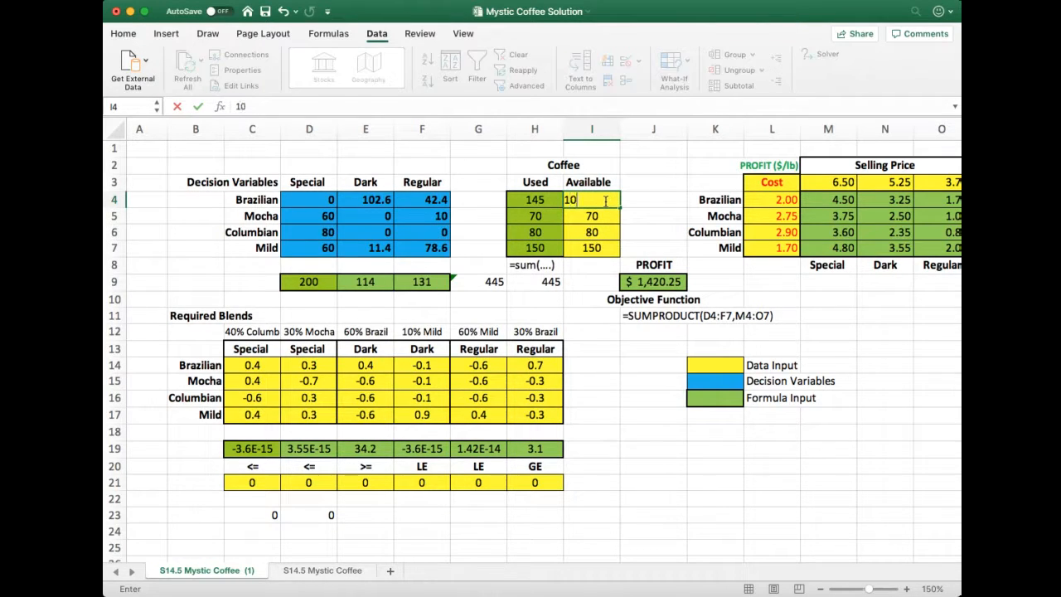
pyautogui.press('BackSpace')
pyautogui.write('10')
pyautogui.press('Return')
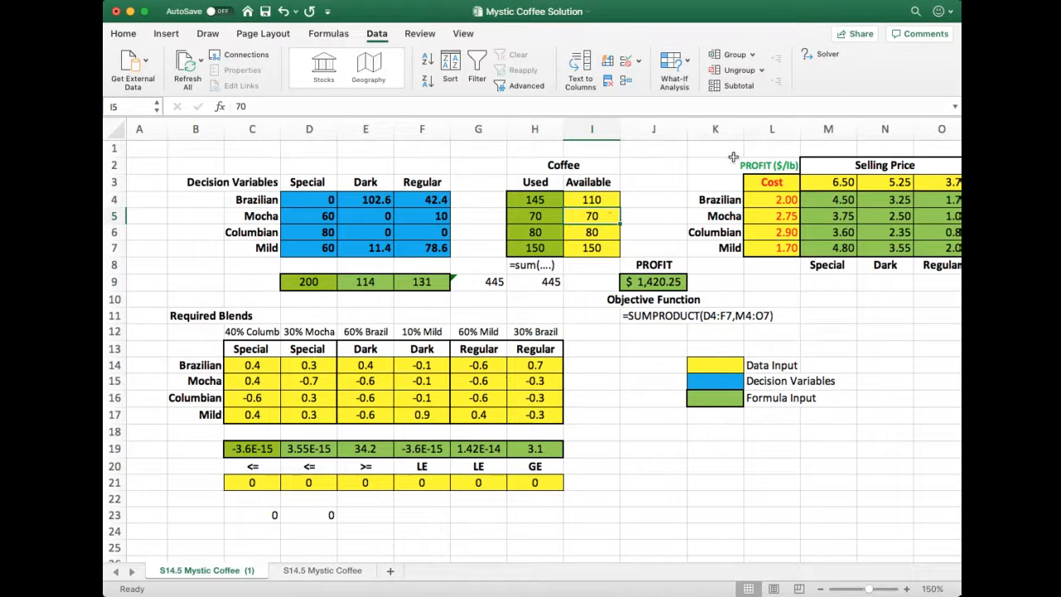
pyautogui.click(803, 56)
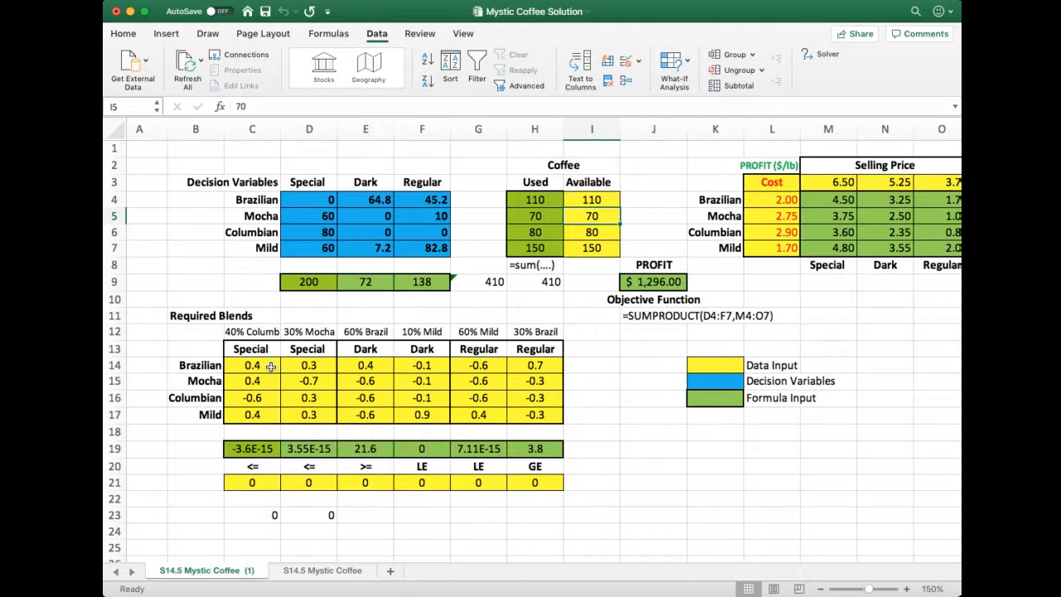
# Change the Mocha coefficient in F15, under the Dark blend's 10% Mild requirement, to 0.1 and re-run Solver
pyautogui.moveTo(270, 367); pyautogui.dragTo(533, 417)
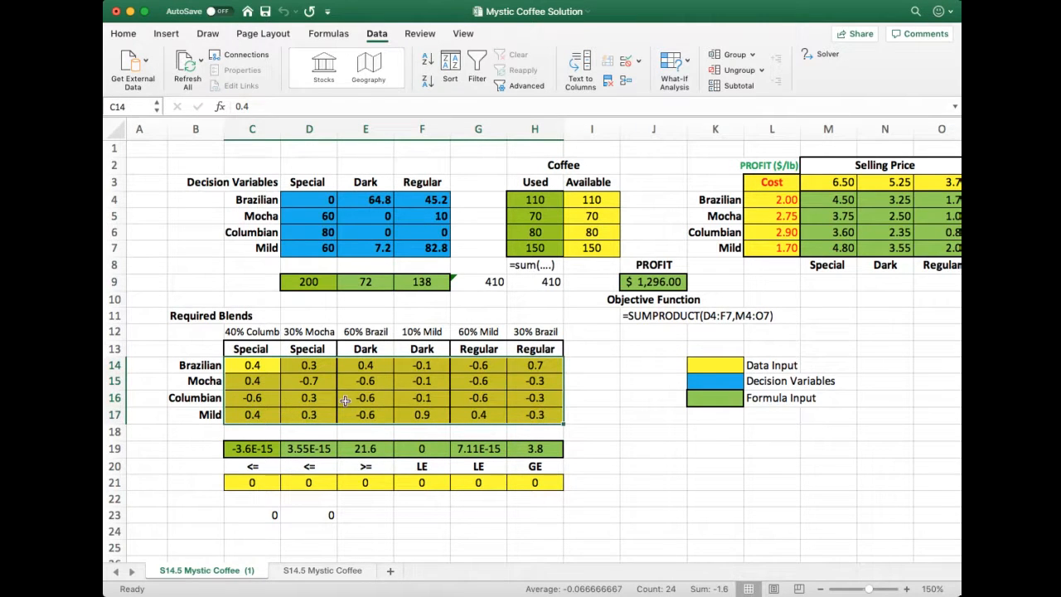
pyautogui.click(622, 387)
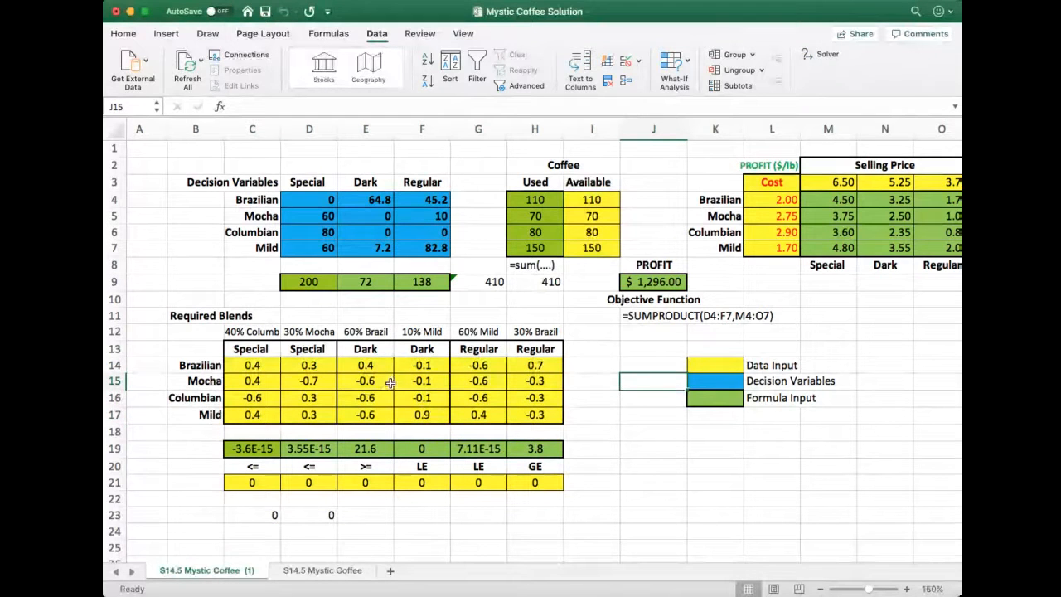
pyautogui.click(420, 381)
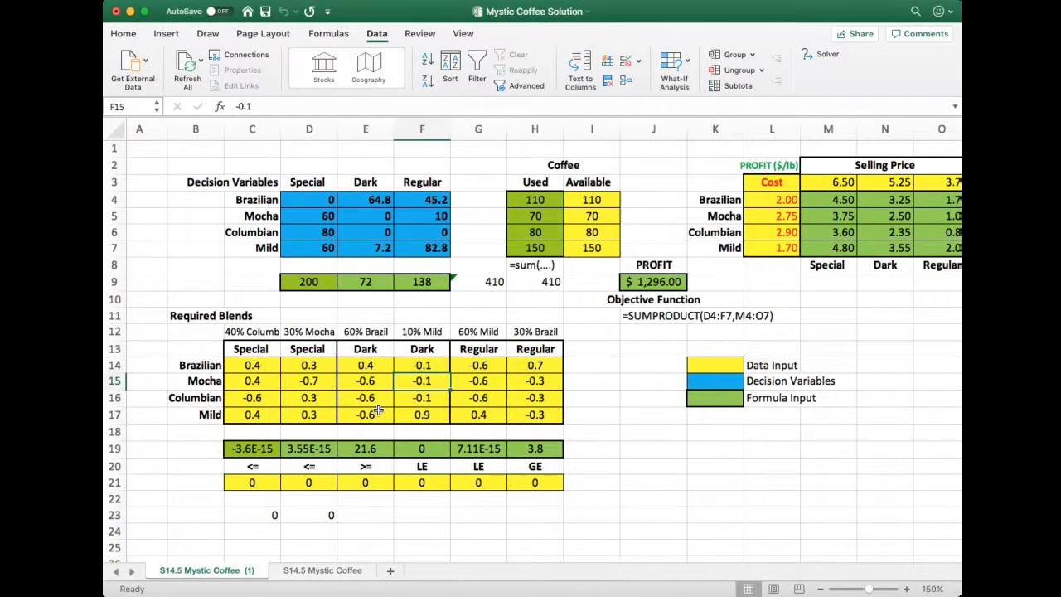
pyautogui.write('.1')
pyautogui.press('Return')
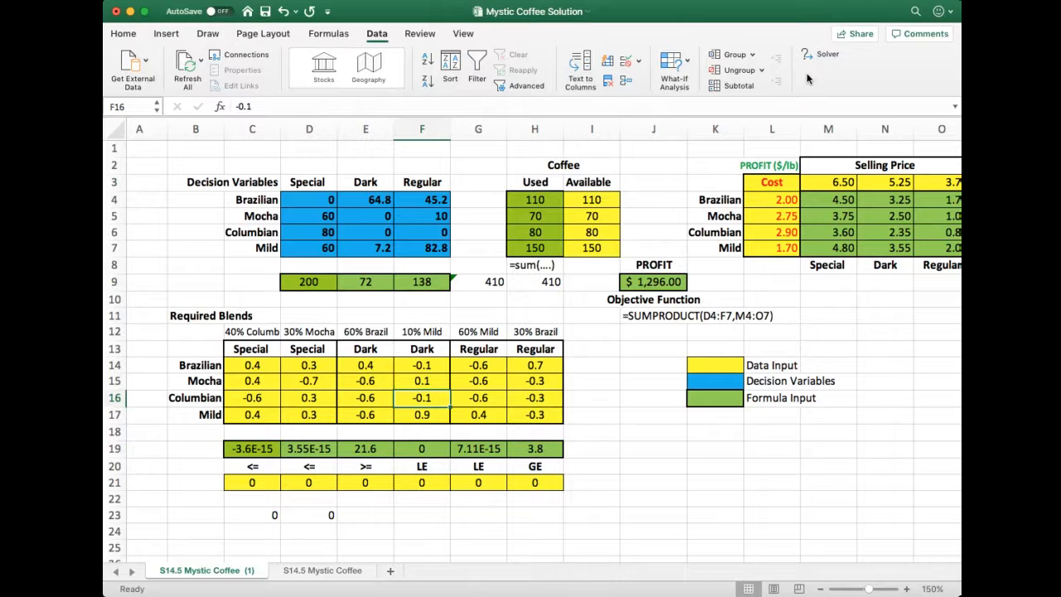
pyautogui.click(821, 55)
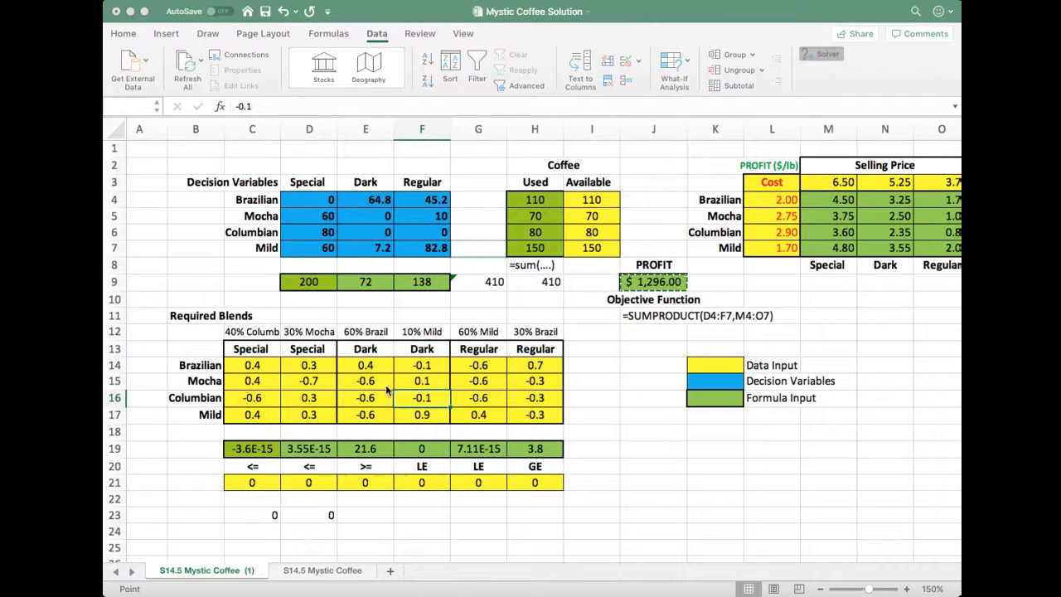
pyautogui.click(404, 505)
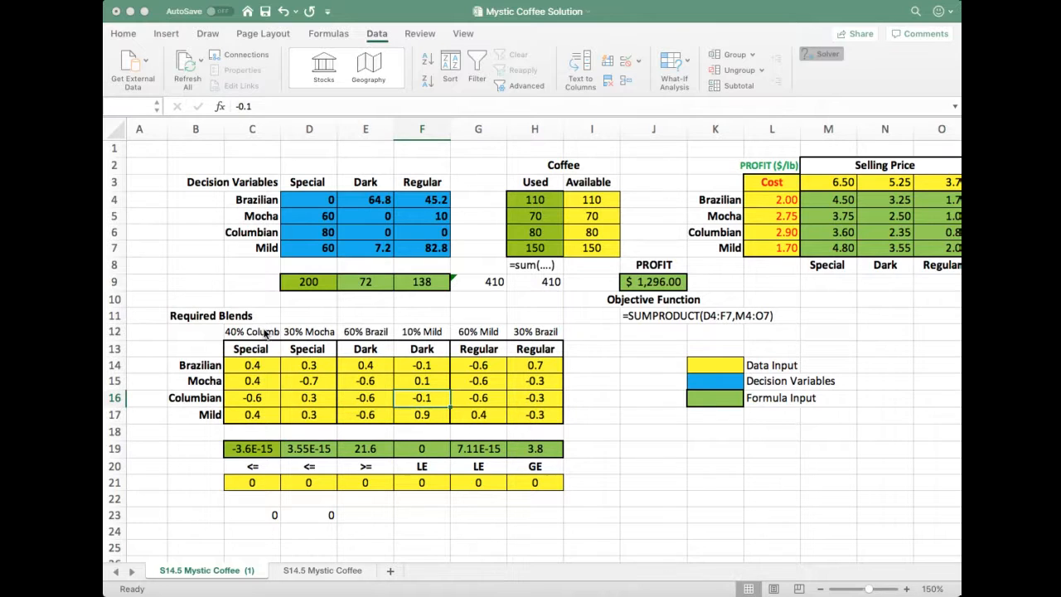
pyautogui.click(370, 391)
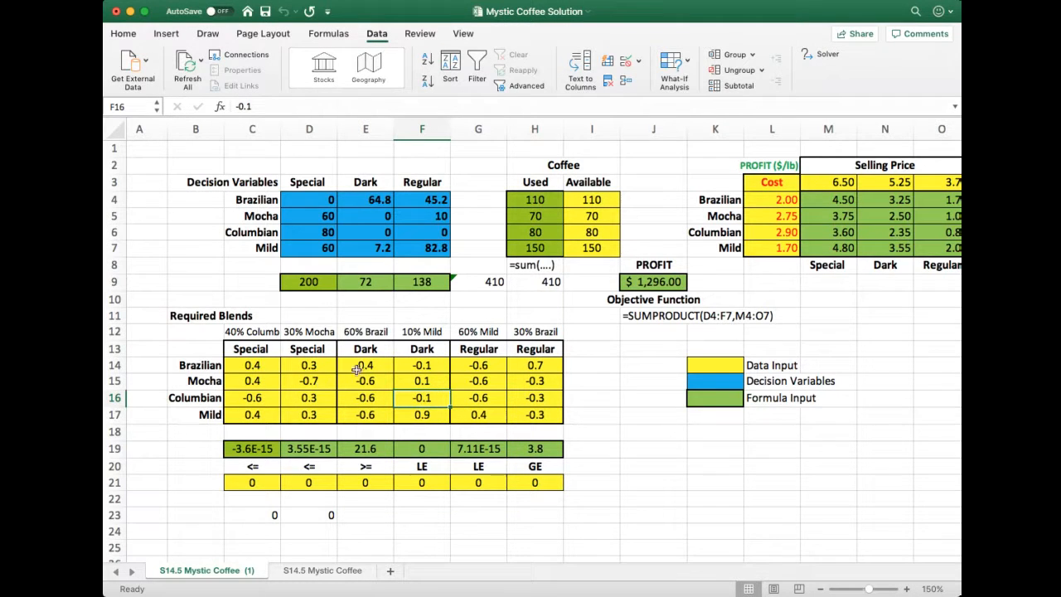
# Restore the Mocha coefficient in F15 to -0.1
pyautogui.click(413, 380)
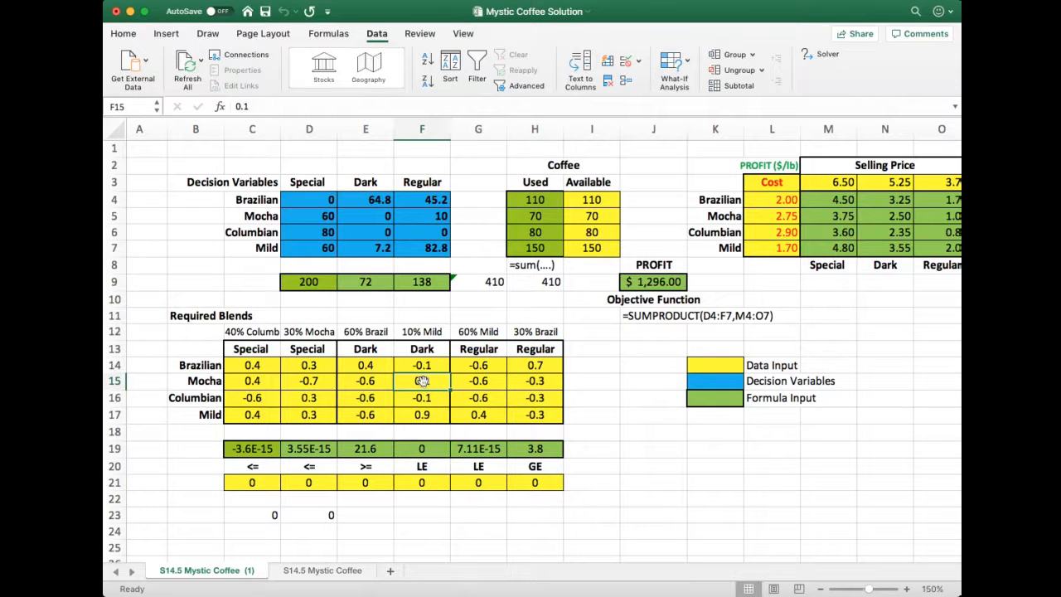
pyautogui.write('-.1')
pyautogui.press('Return')
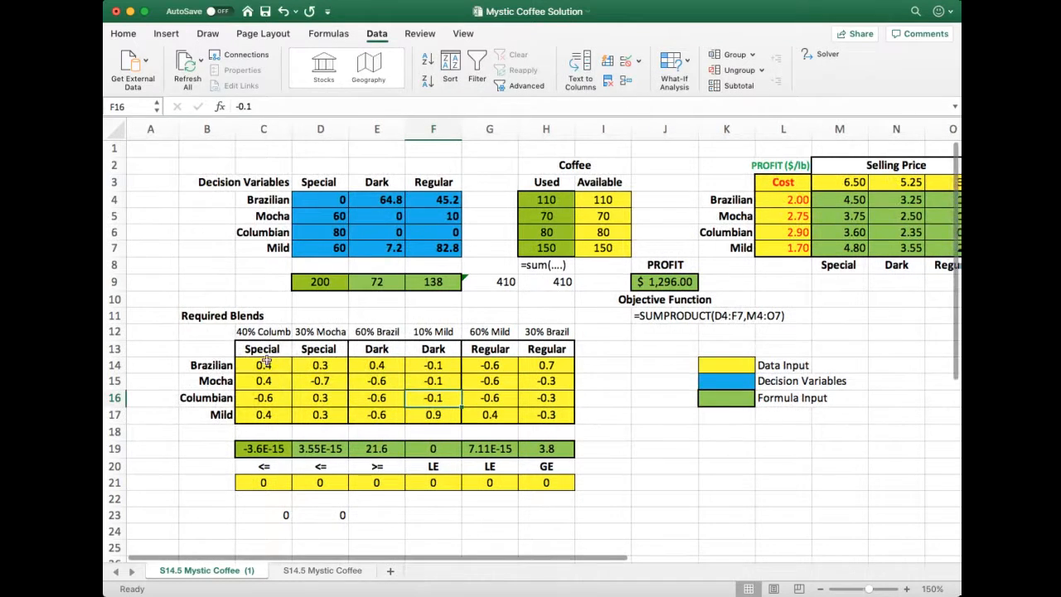
# Set the Mocha coefficient in D15, under the Special blend's 30% Mocha requirement, to 0.7
pyautogui.click(329, 384)
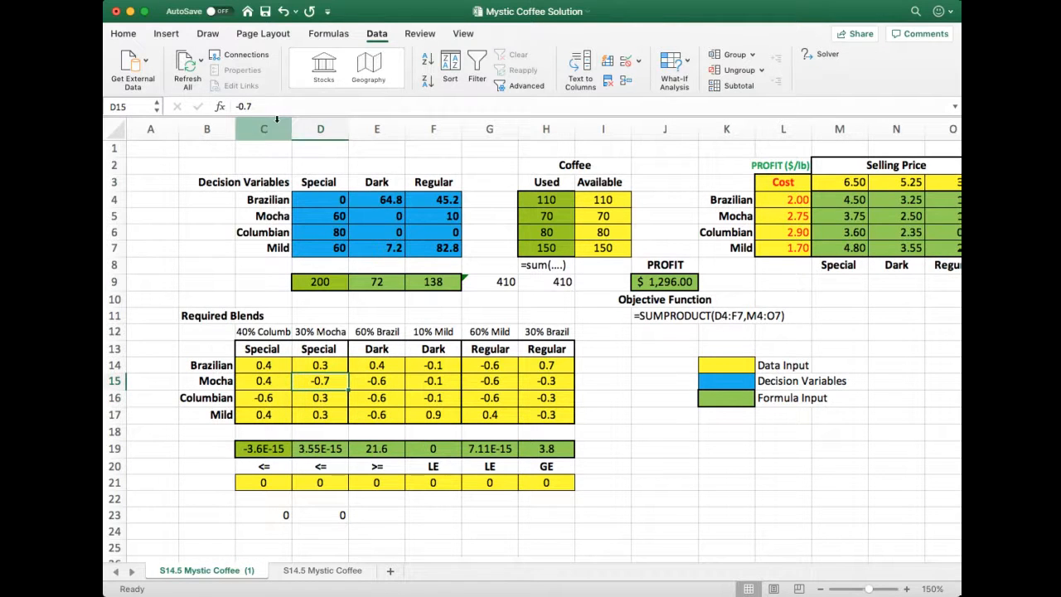
pyautogui.write('.7')
pyautogui.press('Return')
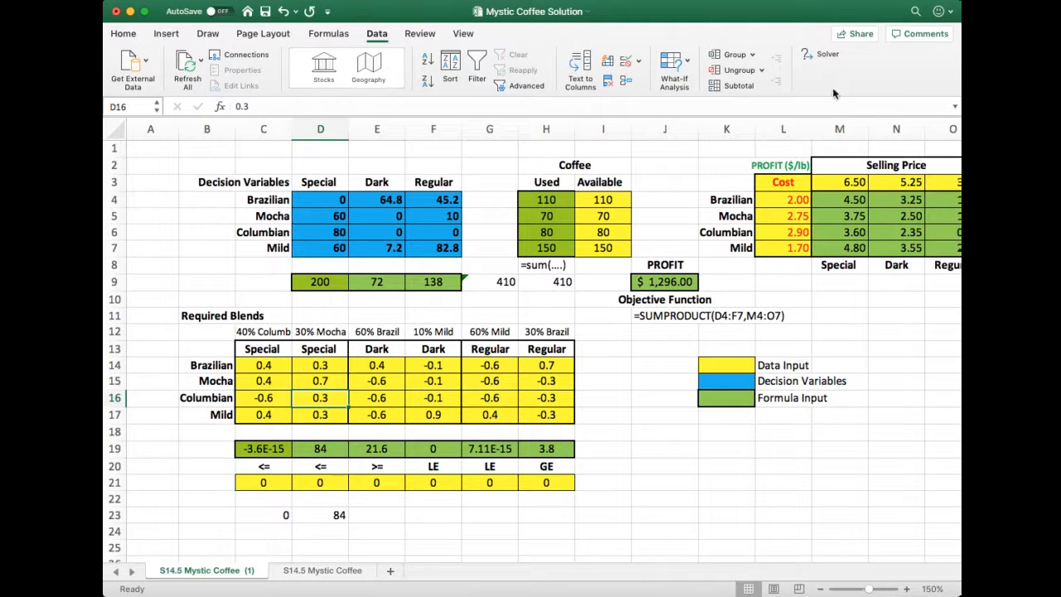
# Re-run Solver on the blending model with the changed Mocha coefficient in the Special blend
pyautogui.click(822, 54)
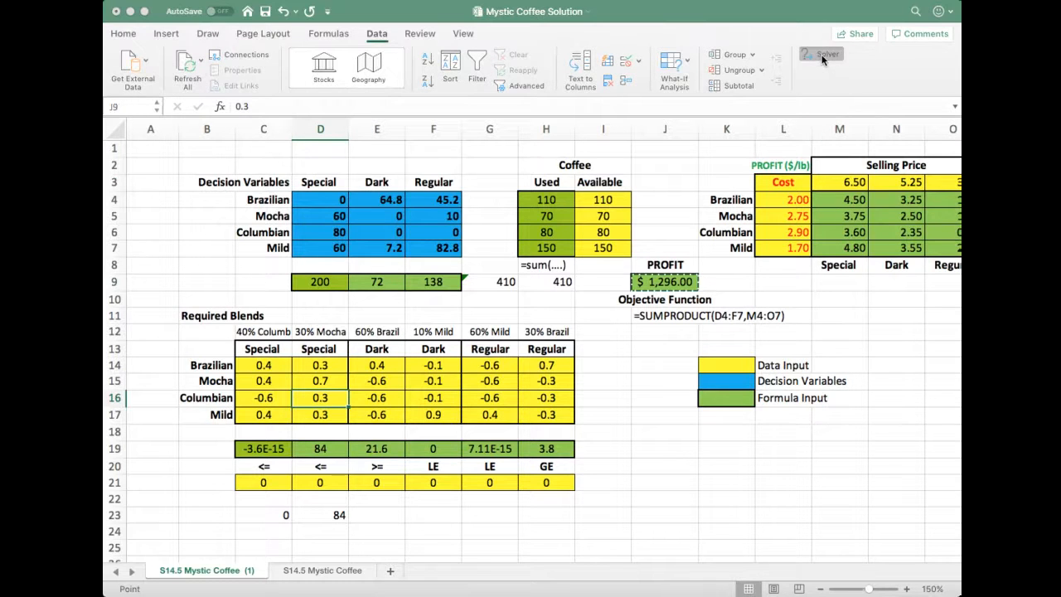
pyautogui.click(419, 500)
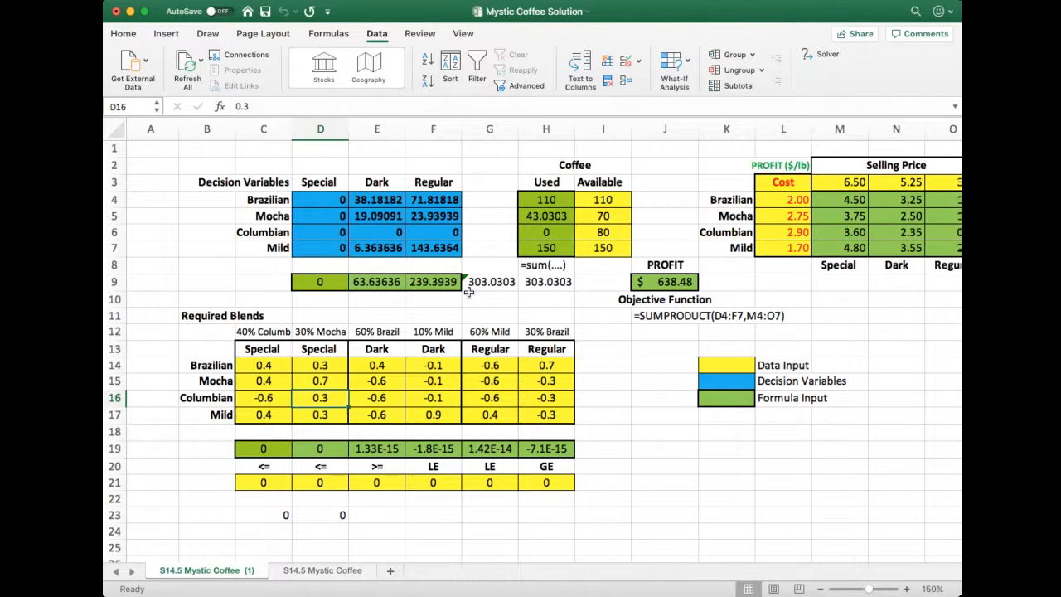
# Restore the Mocha coefficient in D15 to -0.7 and re-solve the model with Solver, keeping the solution
pyautogui.click(320, 381)
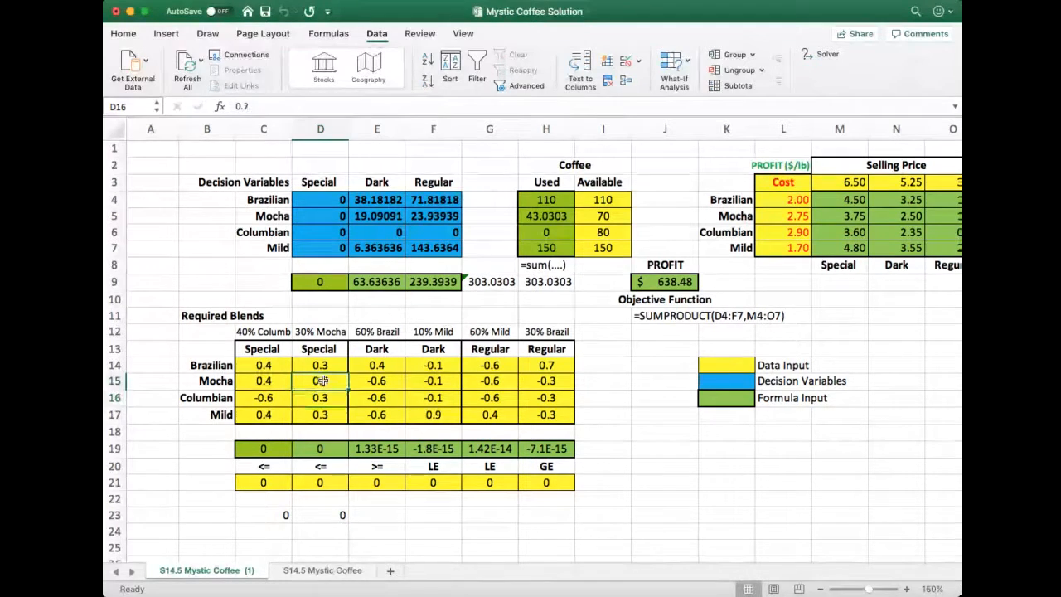
pyautogui.write('.')
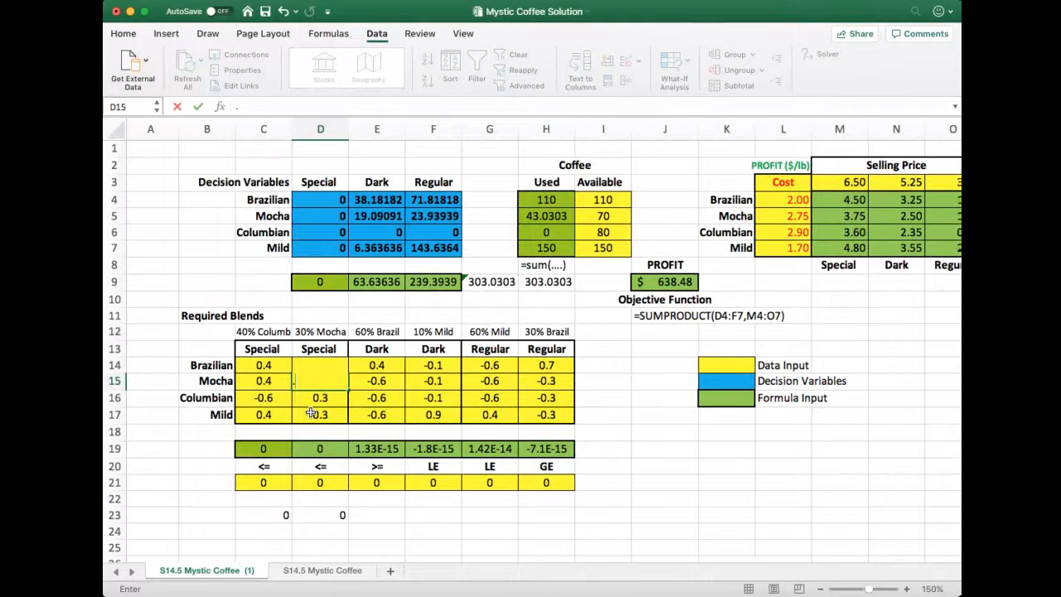
pyautogui.write('-')
pyautogui.write('7')
pyautogui.press('Return')
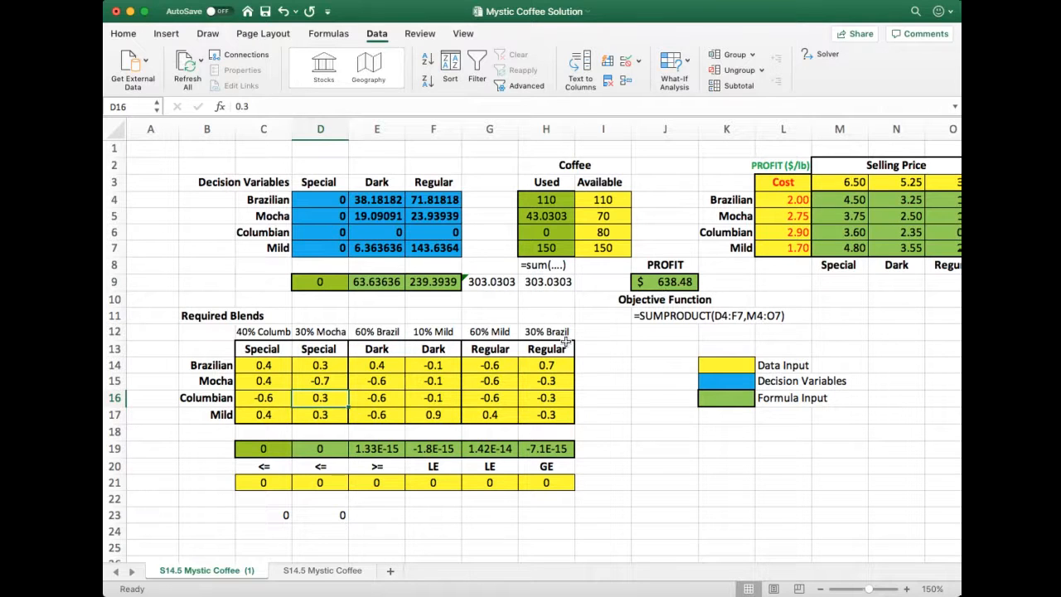
pyautogui.click(829, 54)
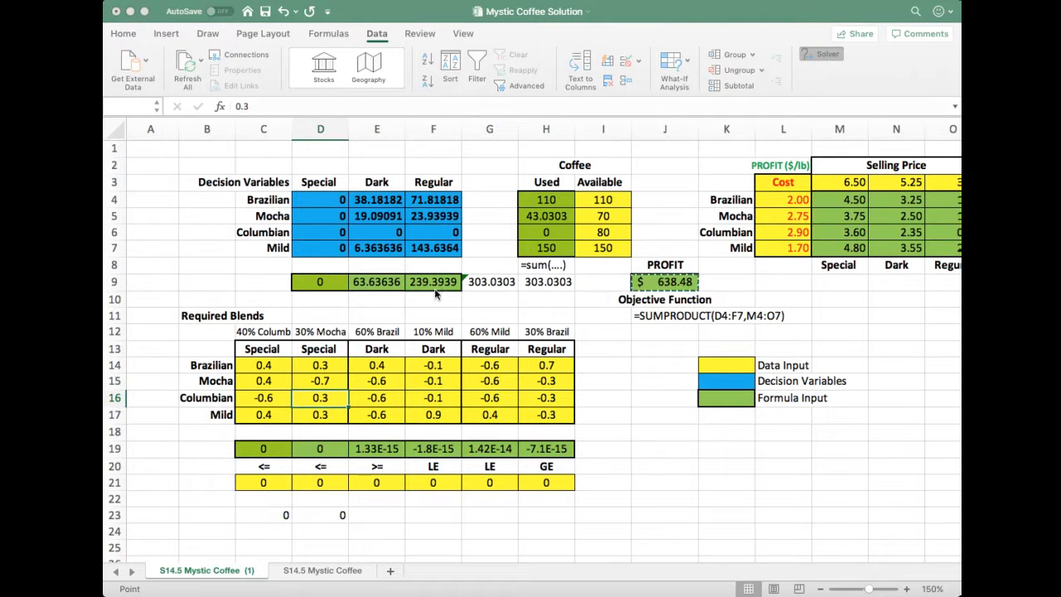
pyautogui.click(406, 495)
pyautogui.click(393, 396)
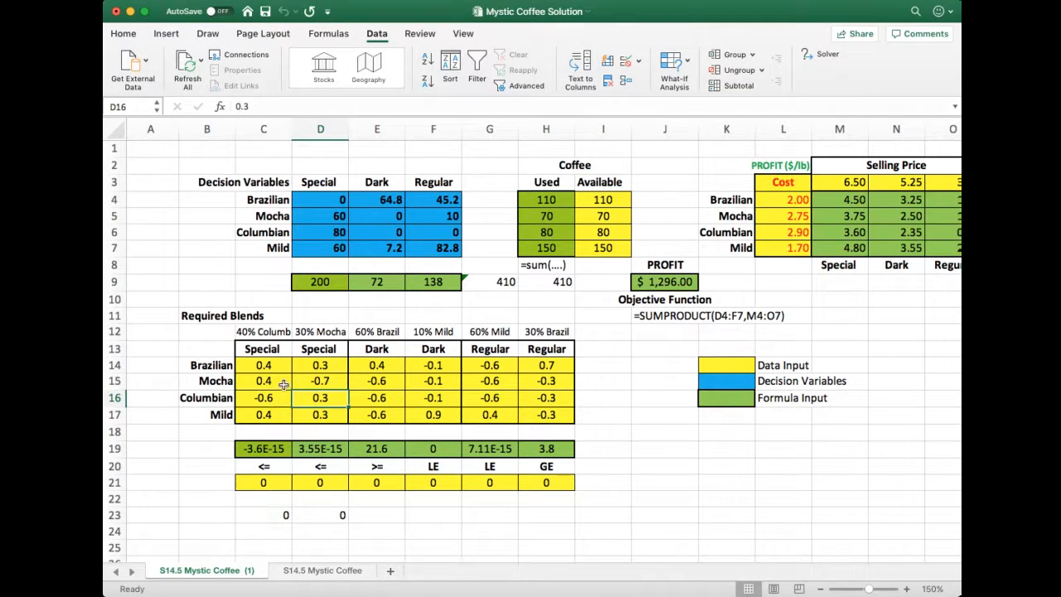
# Examine the blend coefficients in C14:H17 and the written-out 40% Columbian constraint formula in C23
pyautogui.moveTo(259, 364); pyautogui.dragTo(537, 414)
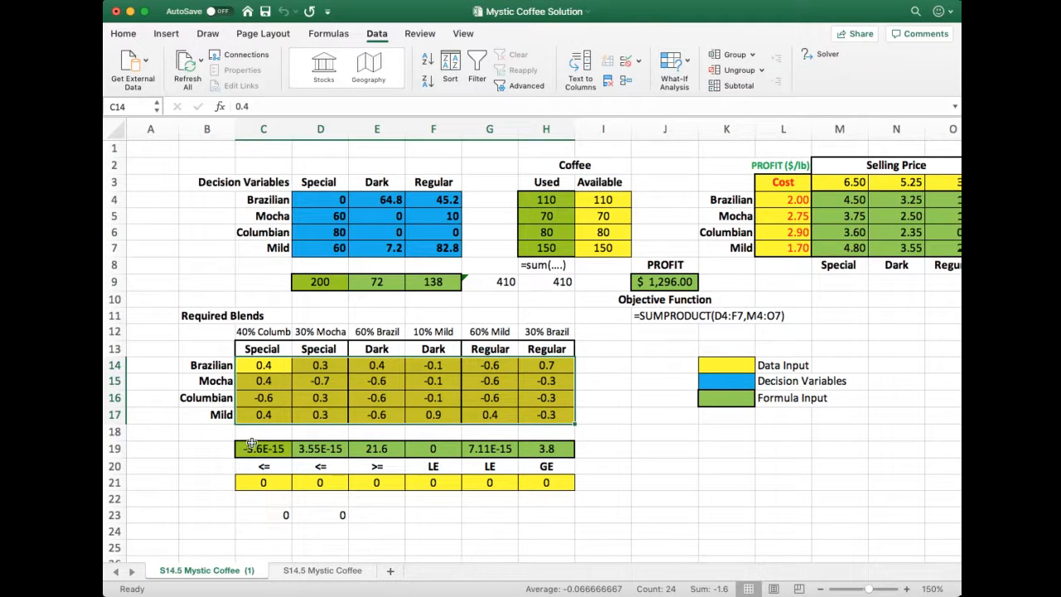
pyautogui.click(266, 518)
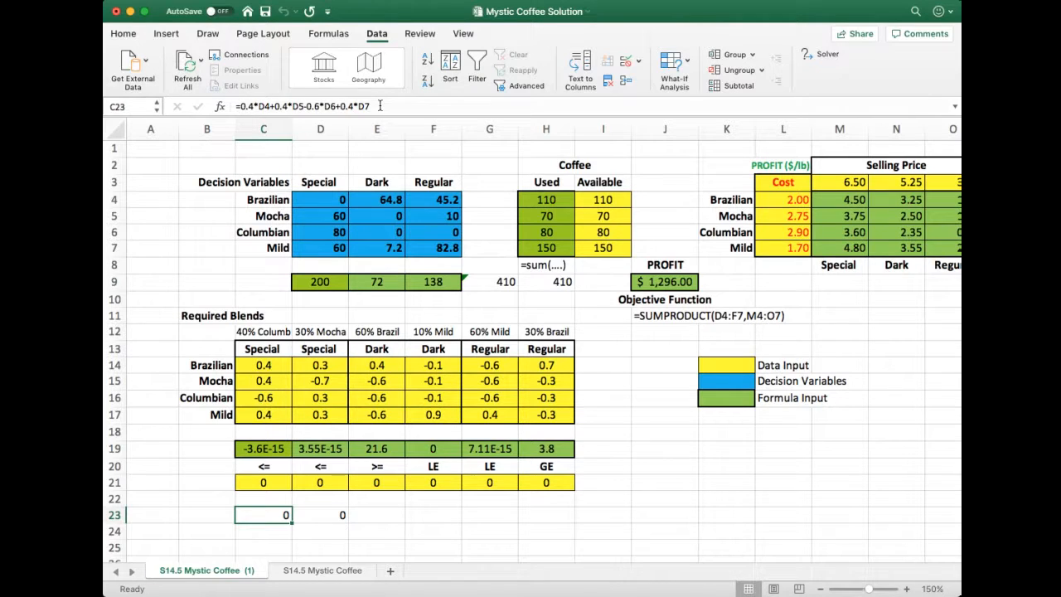
pyautogui.moveTo(380, 106); pyautogui.dragTo(226, 110)
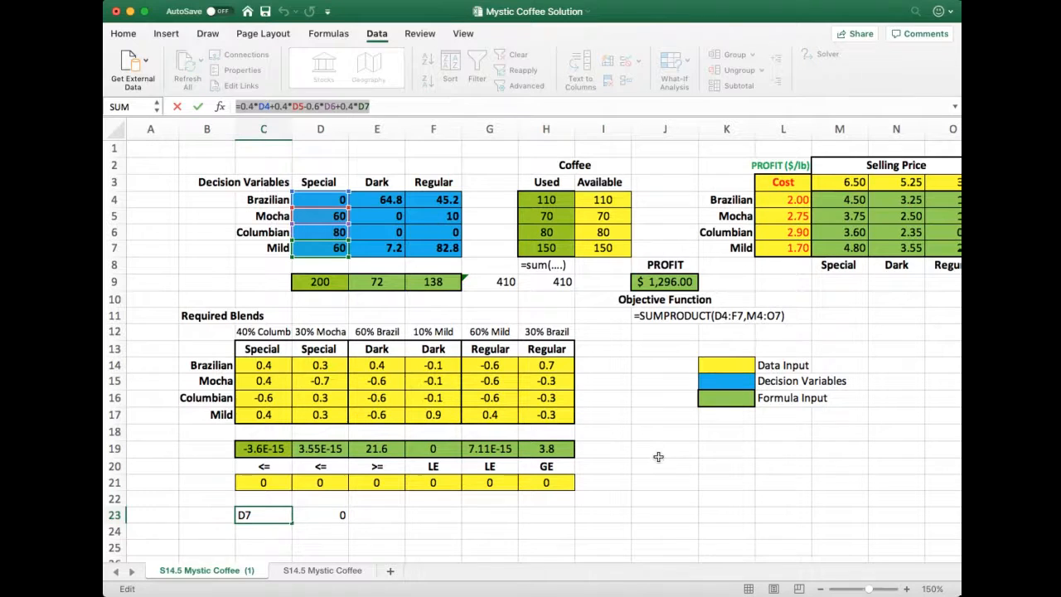
pyautogui.hscroll(1, 658, 457)
pyautogui.press('Return')
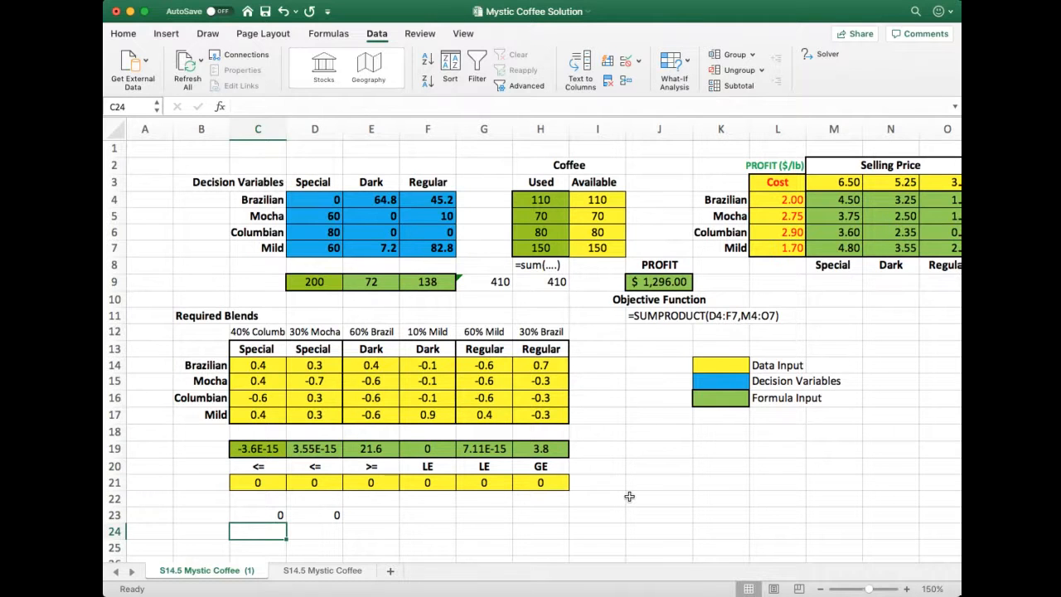
pyautogui.hscroll(-2, 629, 496)
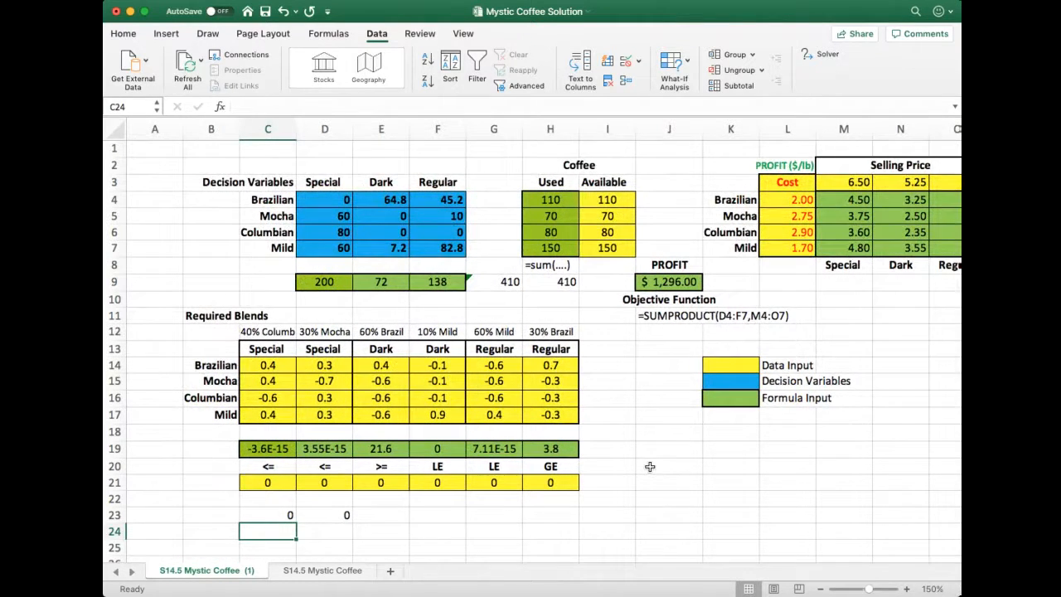
# On the S14.5 Mystic Coffee sheet, set the available Mocha in I5 to 80 and the available Columbian in I6 to 70
pyautogui.click(324, 570)
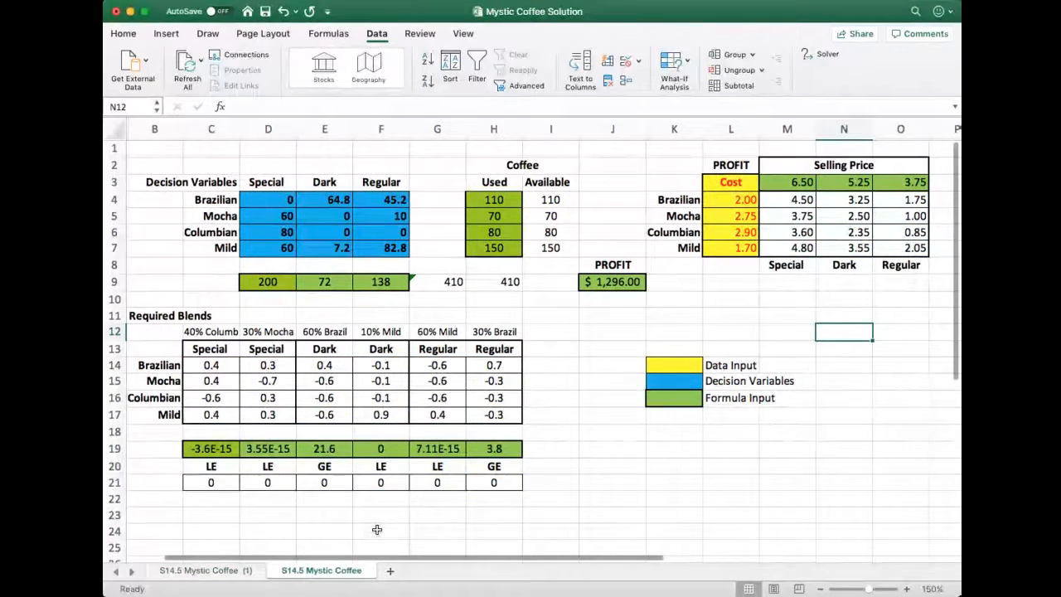
pyautogui.hscroll(-2, 454, 509)
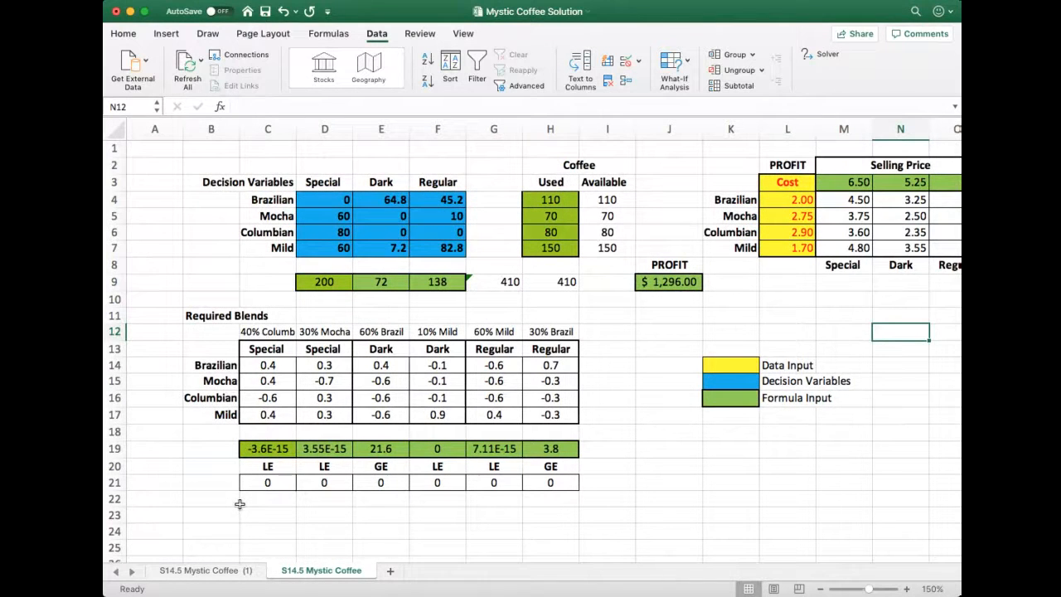
pyautogui.click(611, 215)
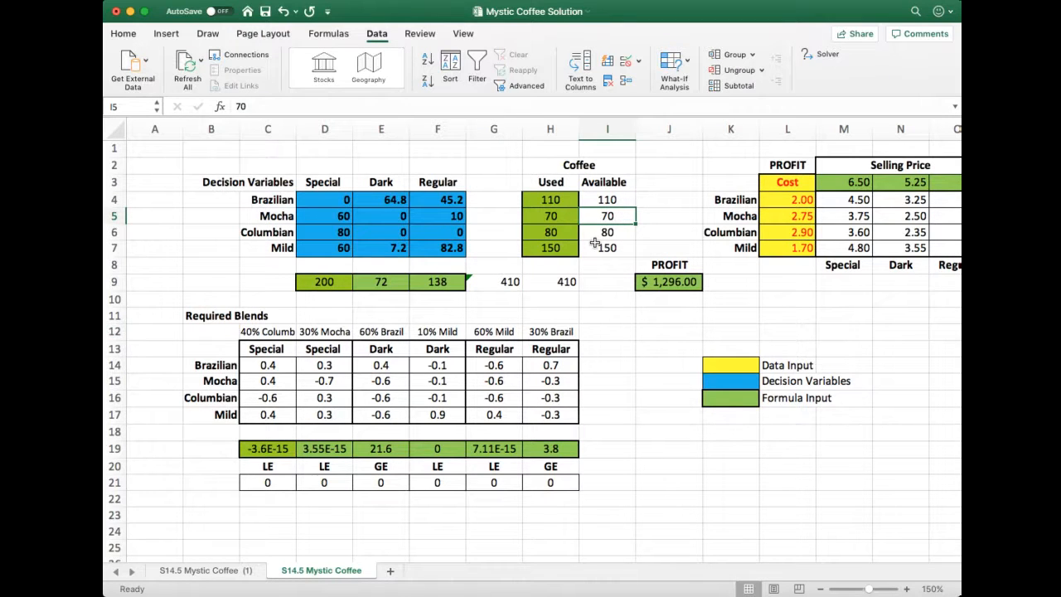
pyautogui.write('80')
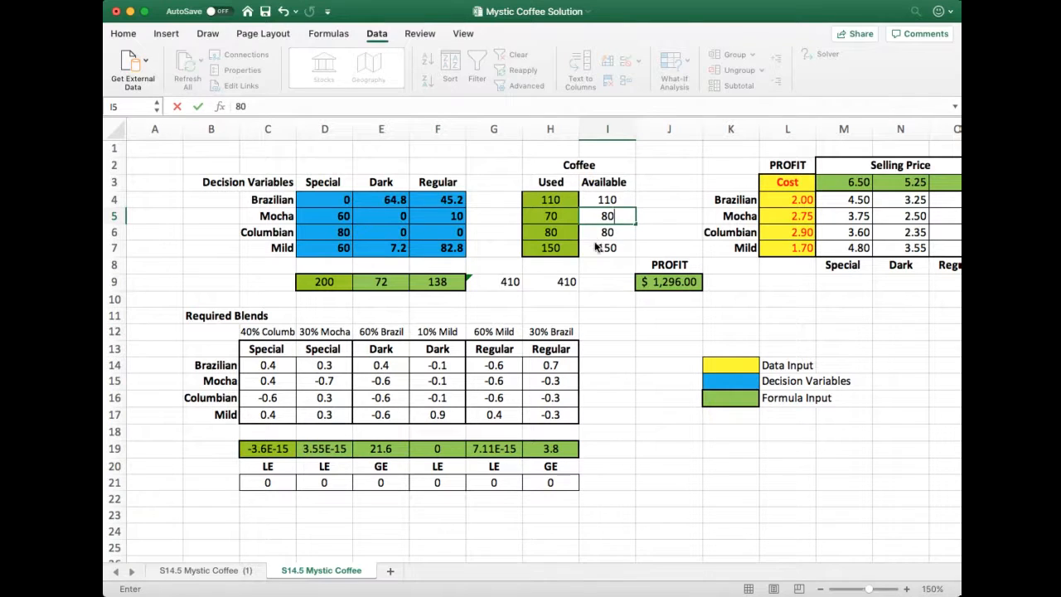
pyautogui.press('Return')
pyautogui.write('70')
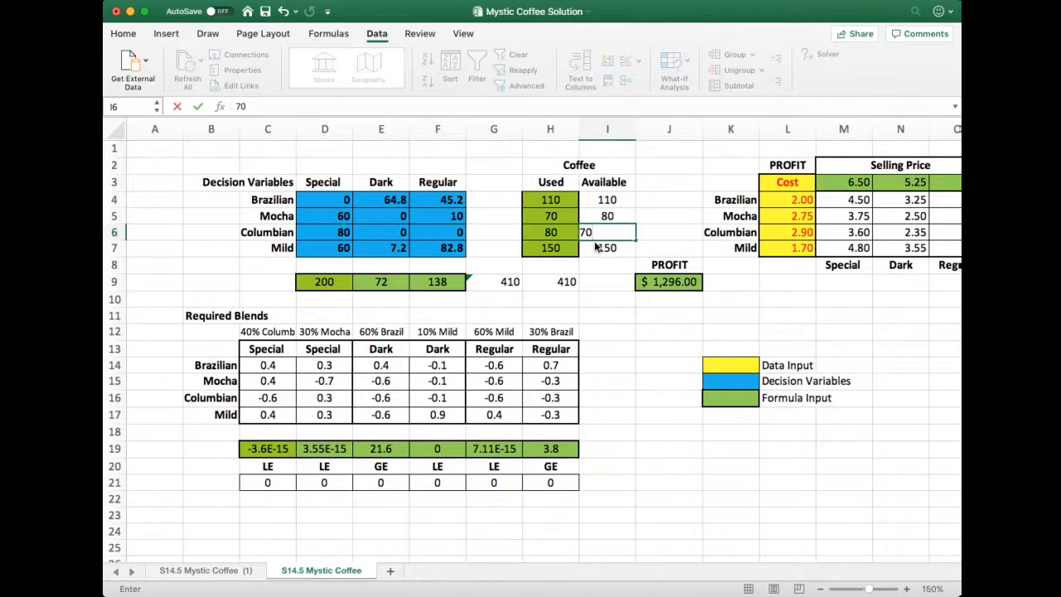
pyautogui.press('Return')
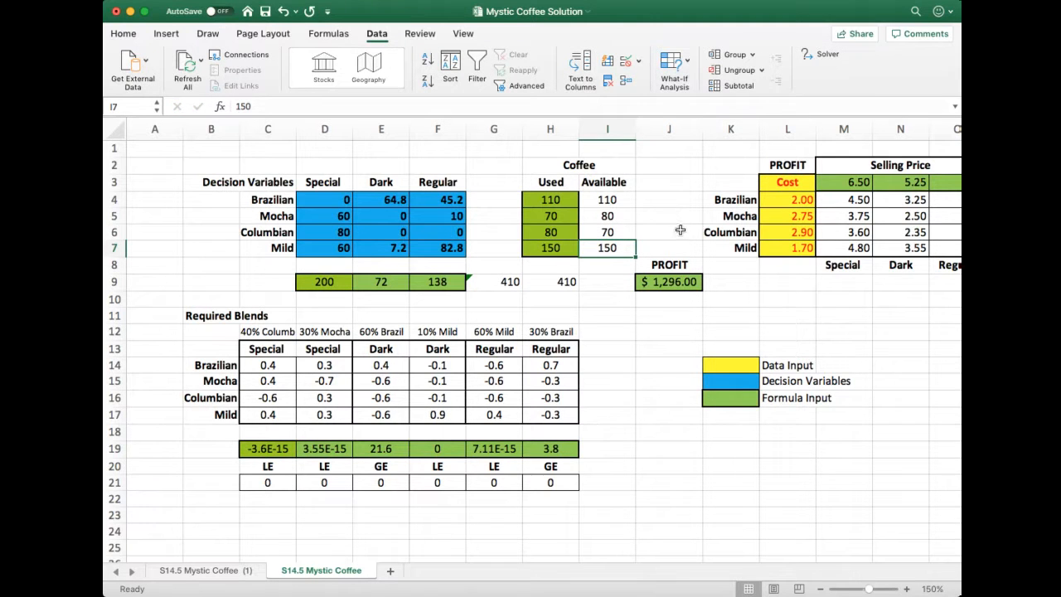
pyautogui.click(822, 56)
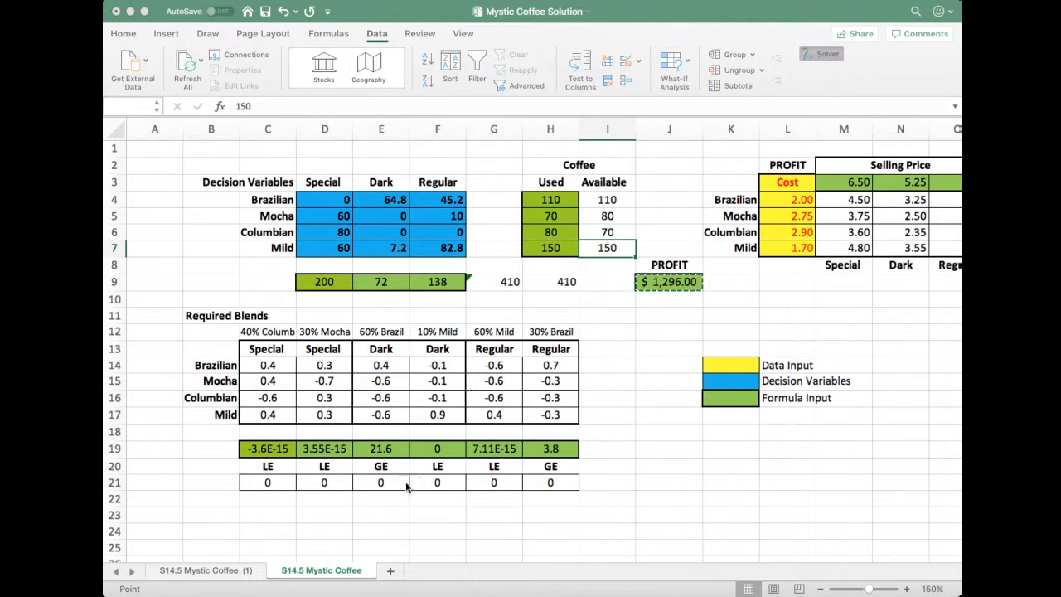
pyautogui.click(397, 493)
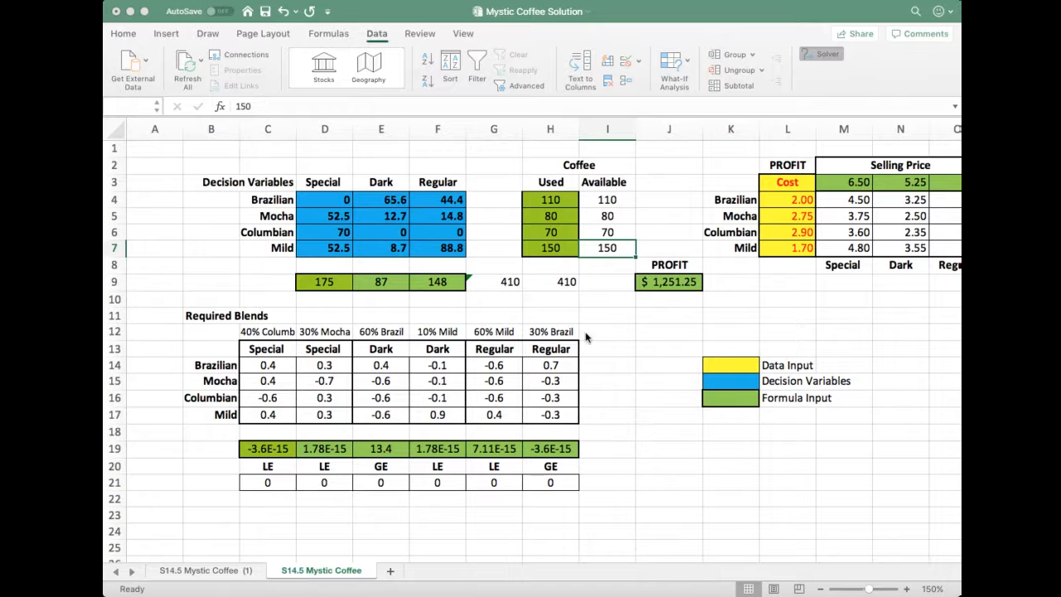
pyautogui.click(330, 398)
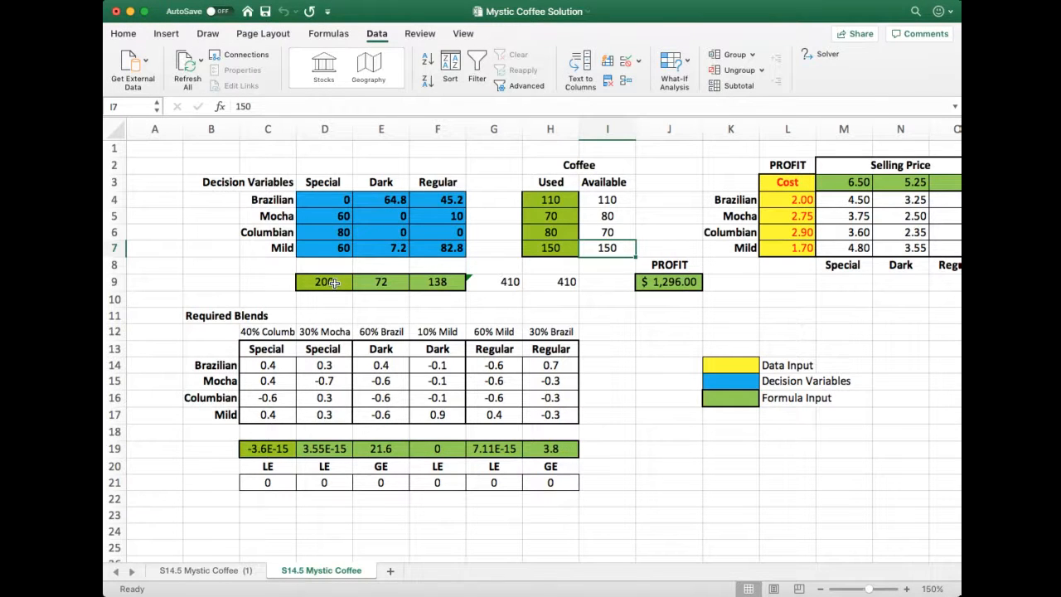
# Re-solve the model with Solver for the swapped Mocha and Columbian supplies and keep the solution
pyautogui.click(824, 55)
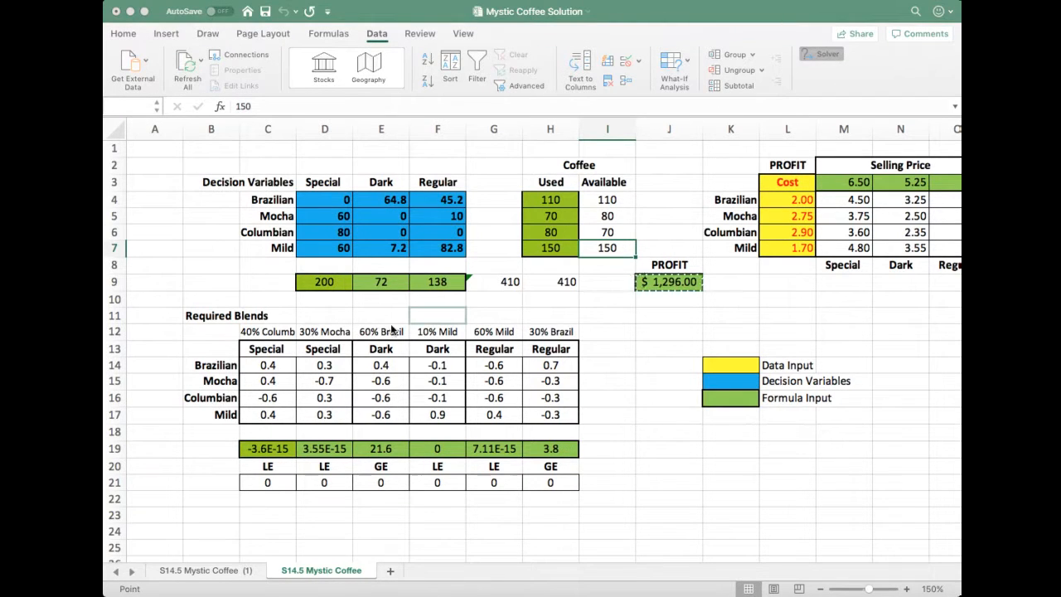
pyautogui.click(425, 507)
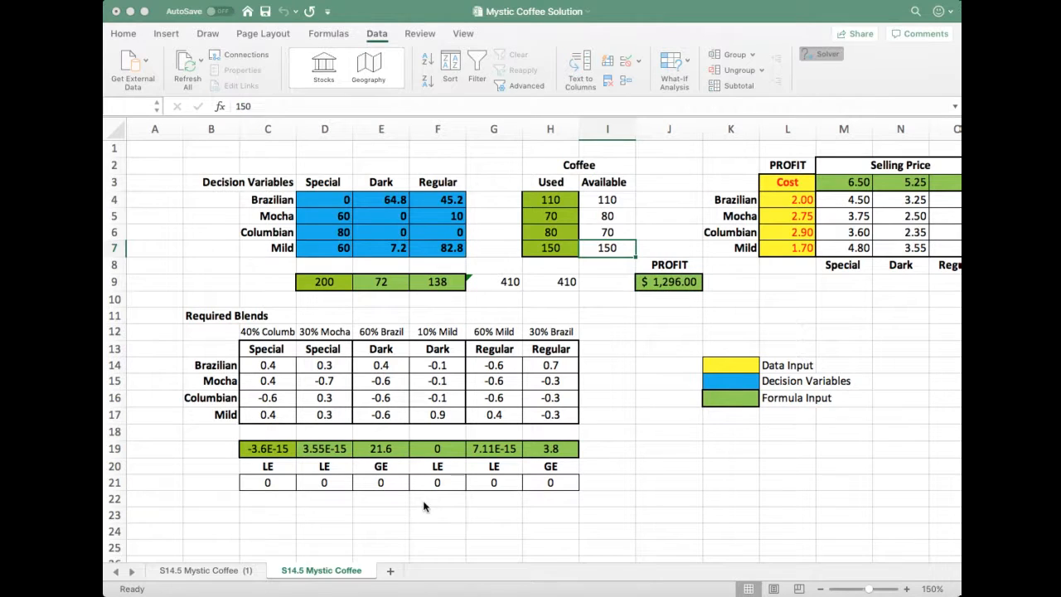
pyautogui.click(390, 401)
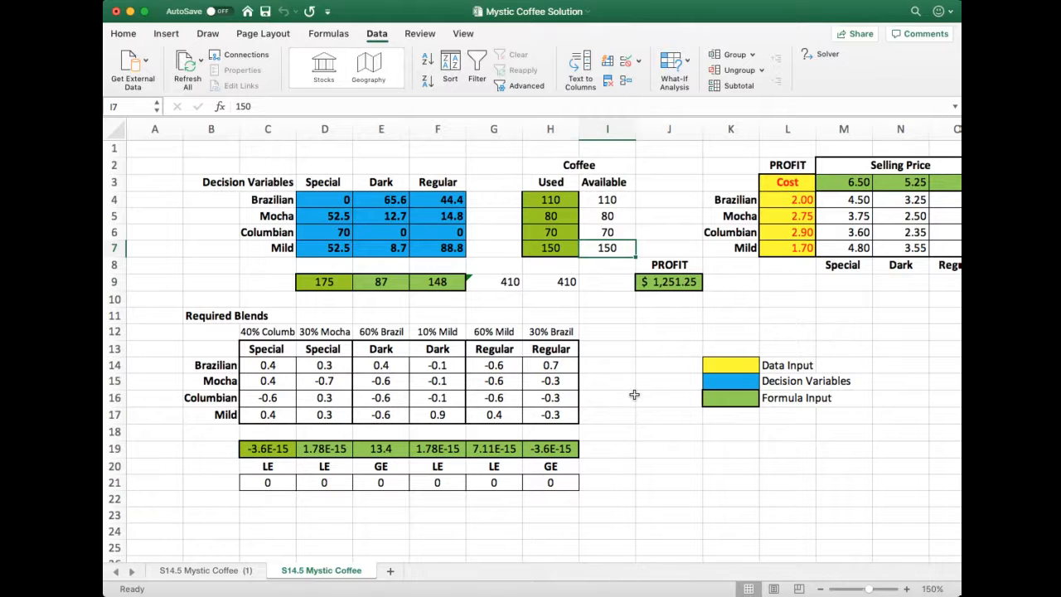
# Set the available Mocha in I5 back to 70 and Columbian in I6 back to 80, and re-solve the model with Solver
pyautogui.click(609, 213)
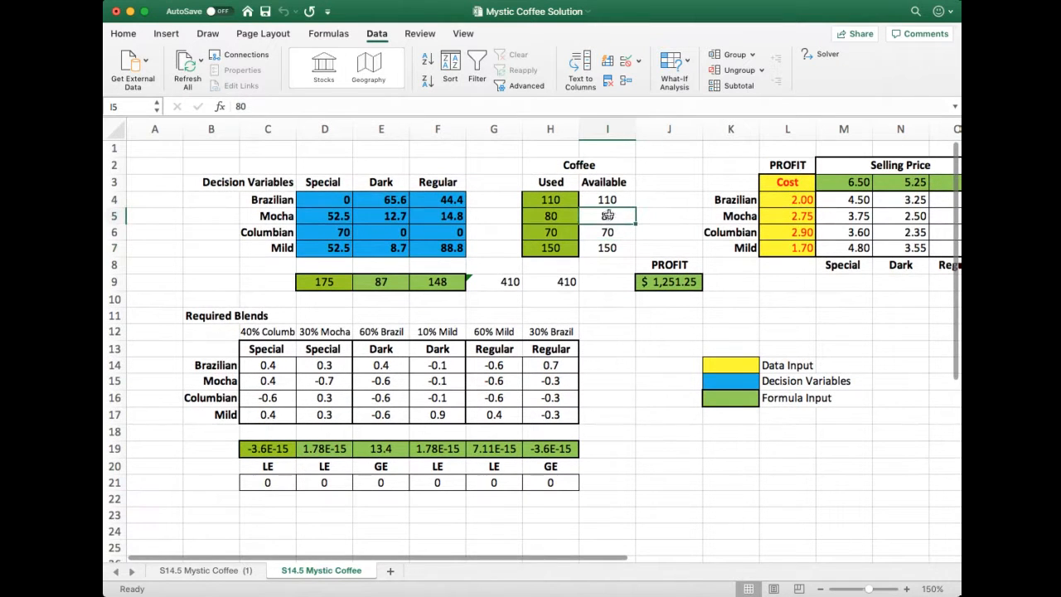
pyautogui.write('70')
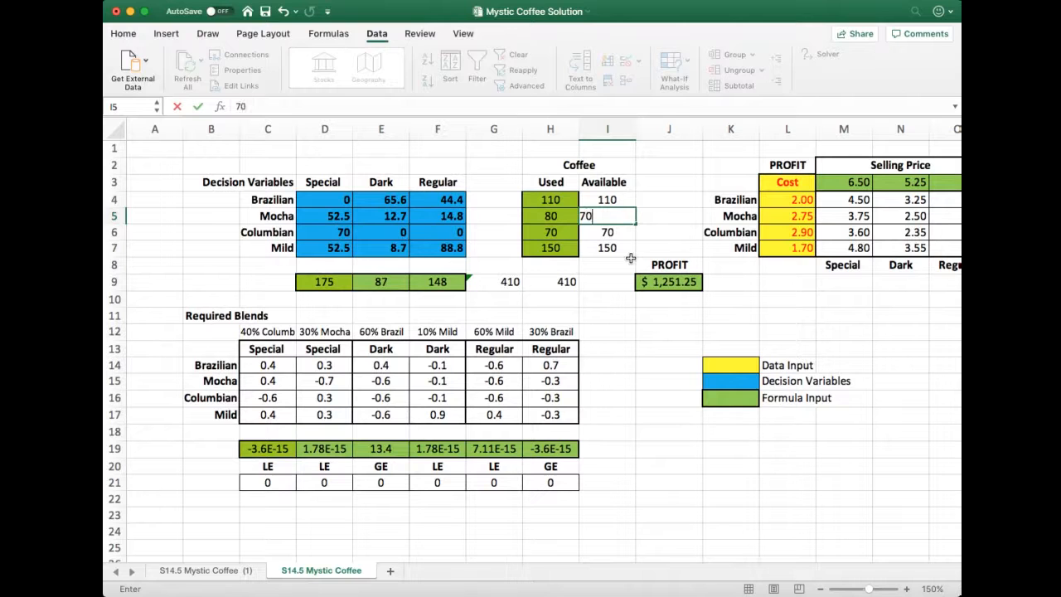
pyautogui.press('Return')
pyautogui.write('80')
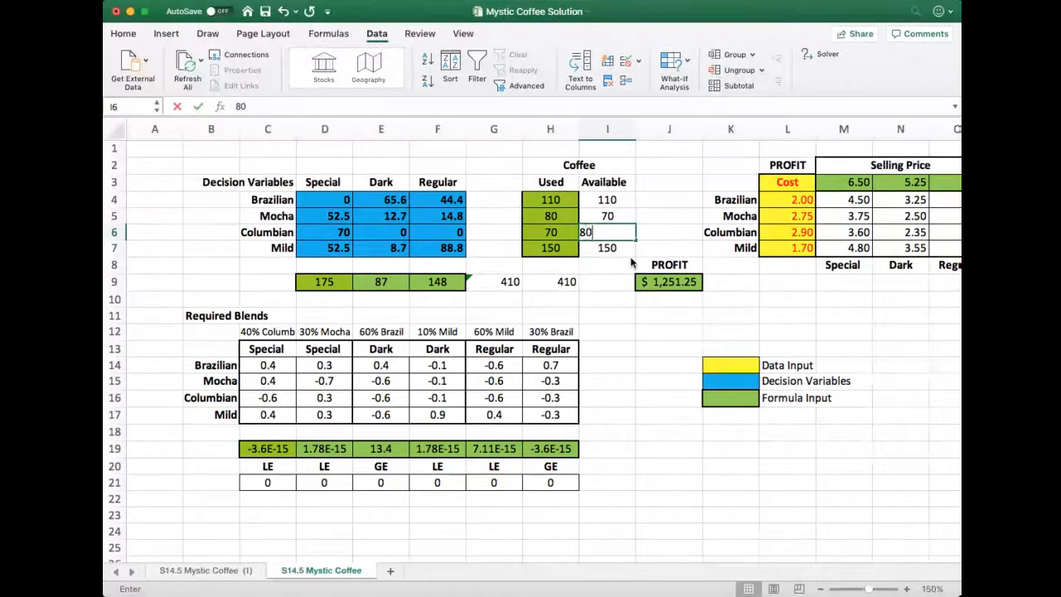
pyautogui.press('Return')
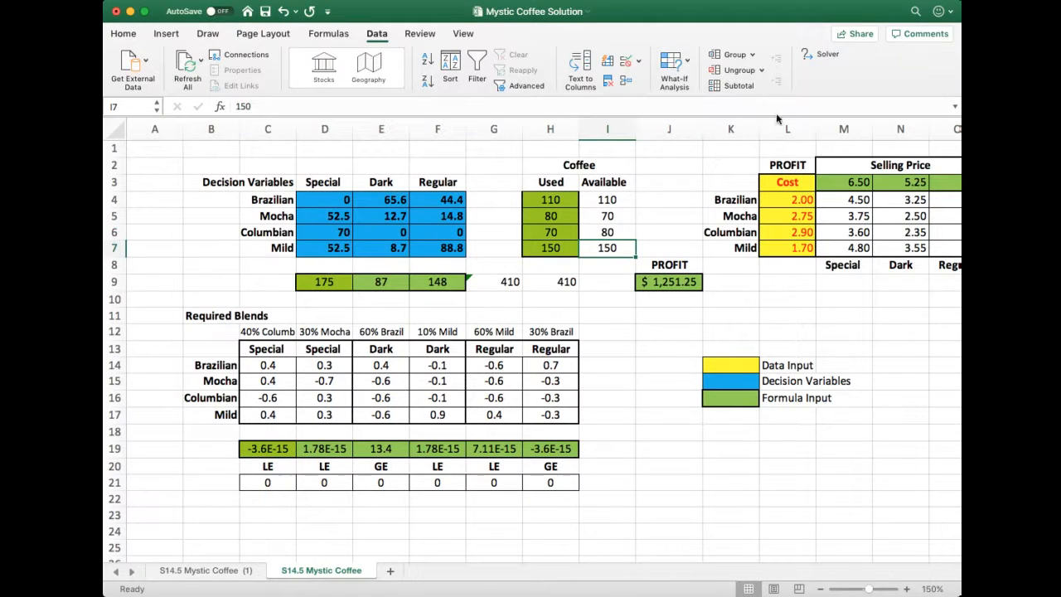
pyautogui.click(825, 54)
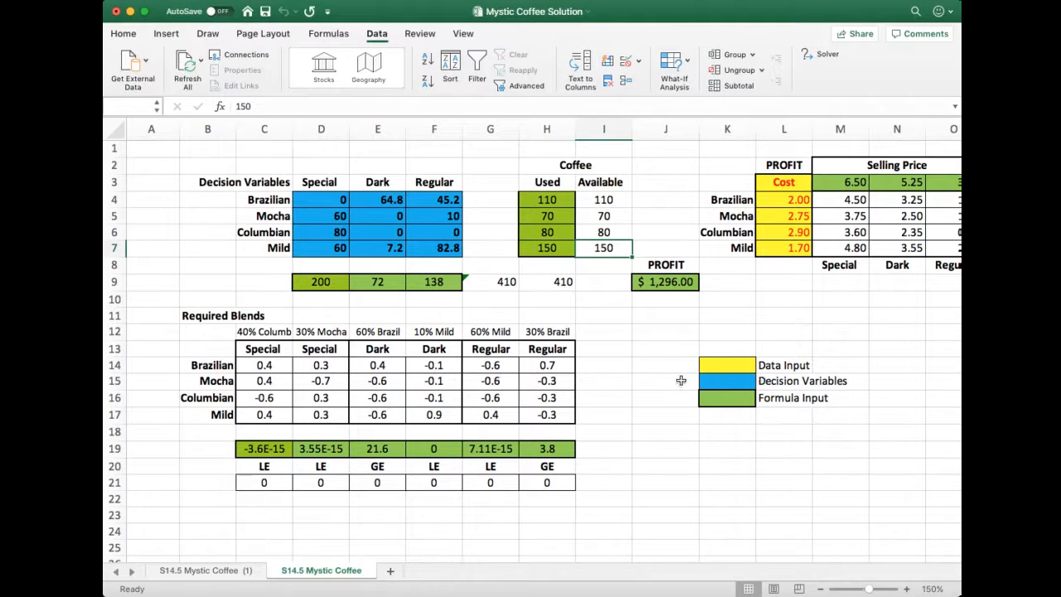
pyautogui.hscroll(3, 630, 379)
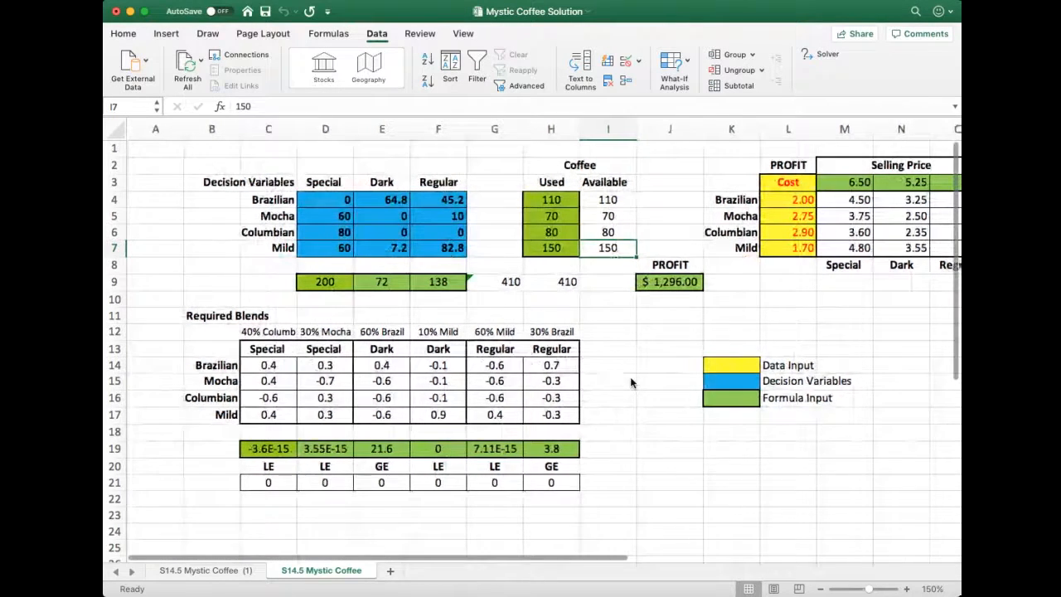
pyautogui.hscroll(-3, 630, 380)
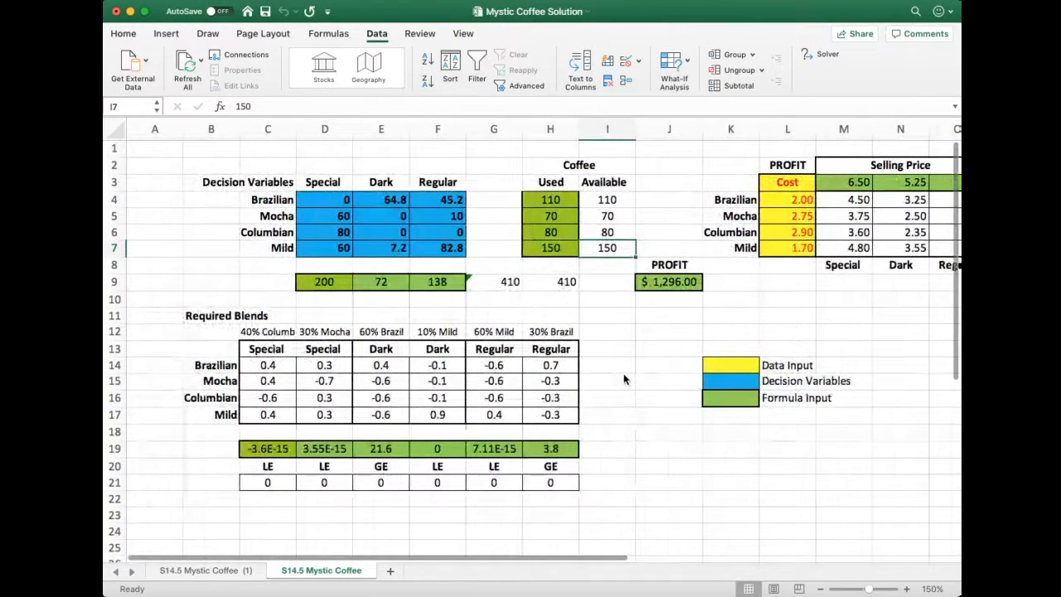